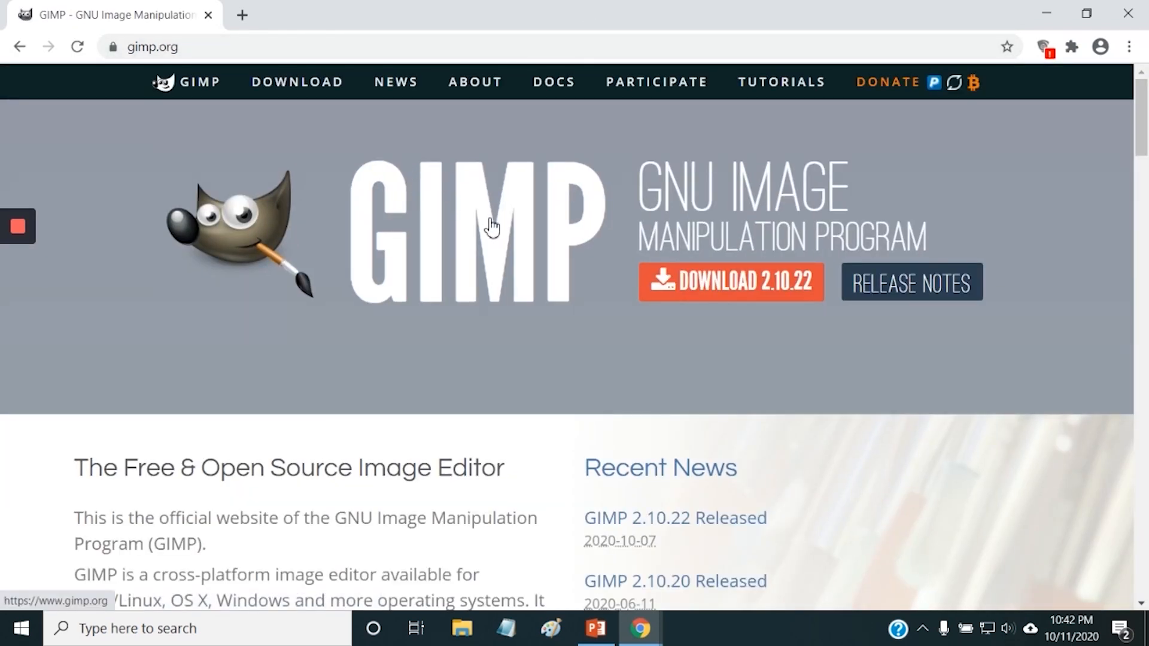
Step: Download the GIMP 2.10.22 installer for Windows directly from gimp.org and close the browser
{"action": "left_click", "coordinate": [740, 292]}
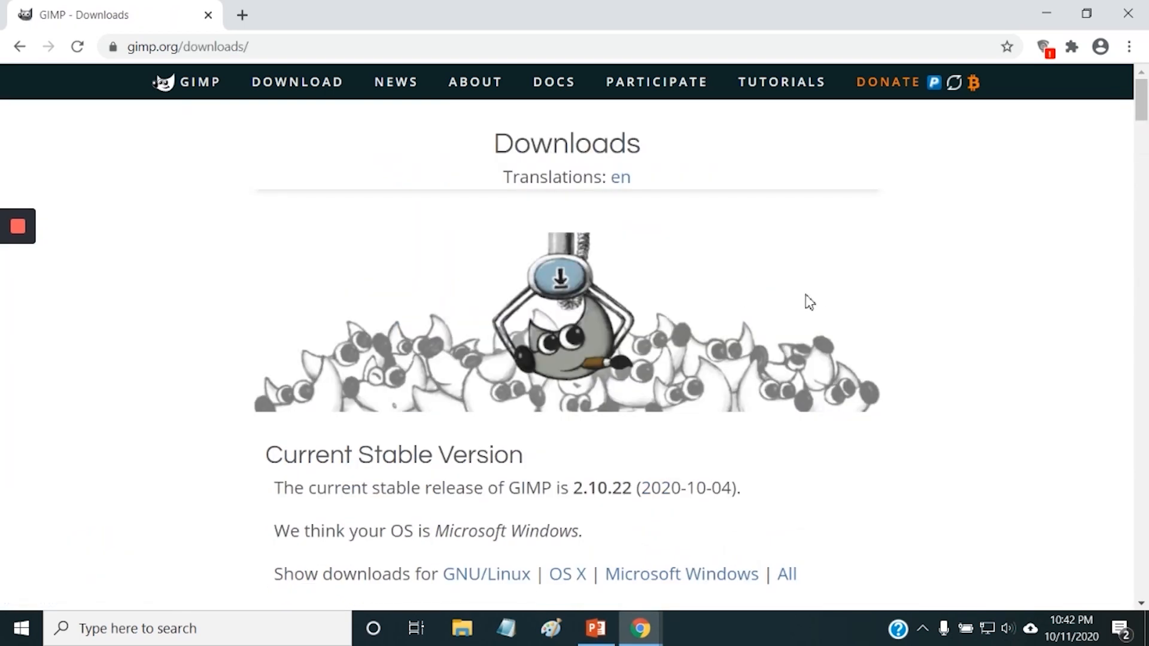
{"action": "scroll", "coordinate": [885, 308], "scroll_direction": "down", "scroll_amount": 3}
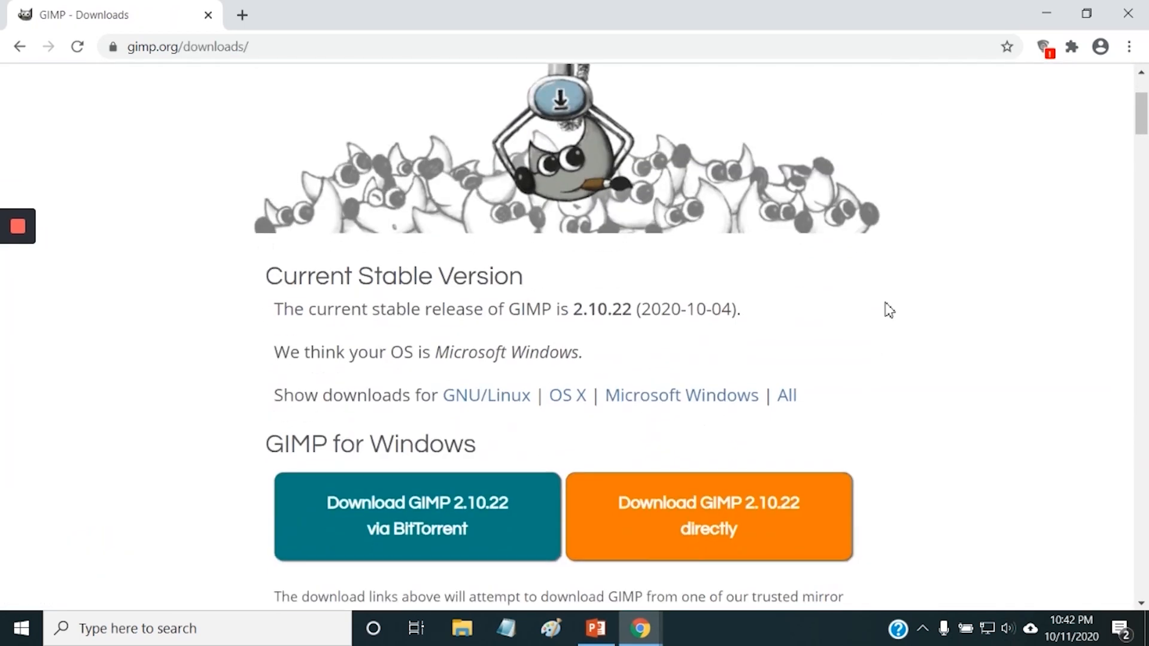
{"action": "scroll", "coordinate": [889, 310], "scroll_direction": "down", "scroll_amount": 3}
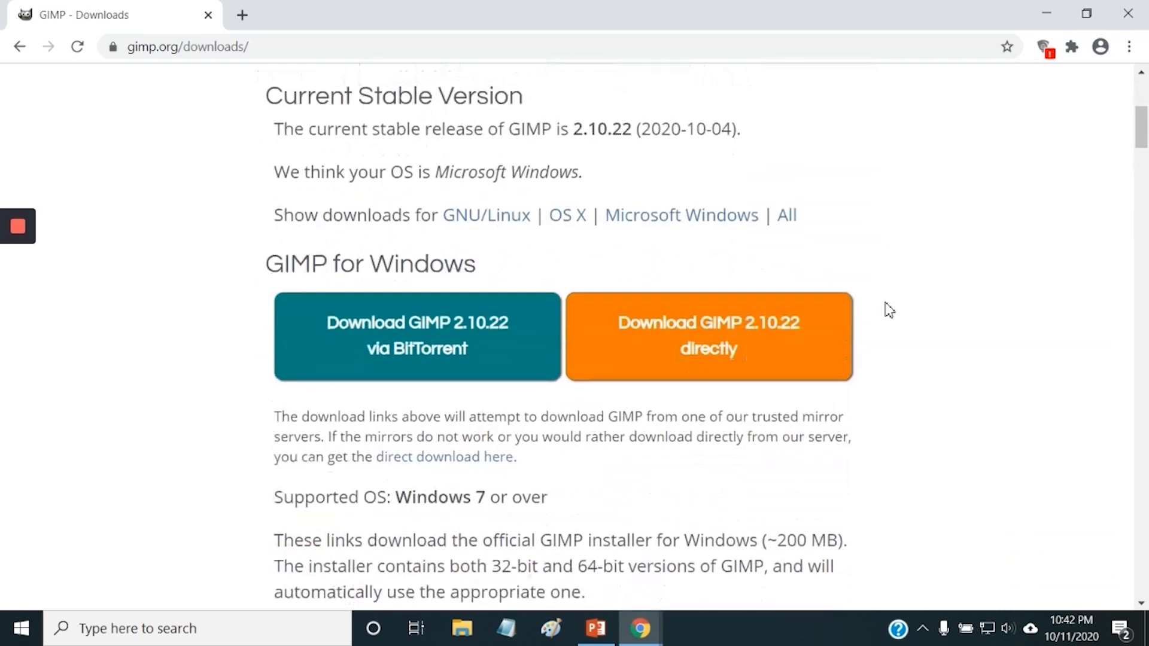
{"action": "left_click", "coordinate": [718, 335]}
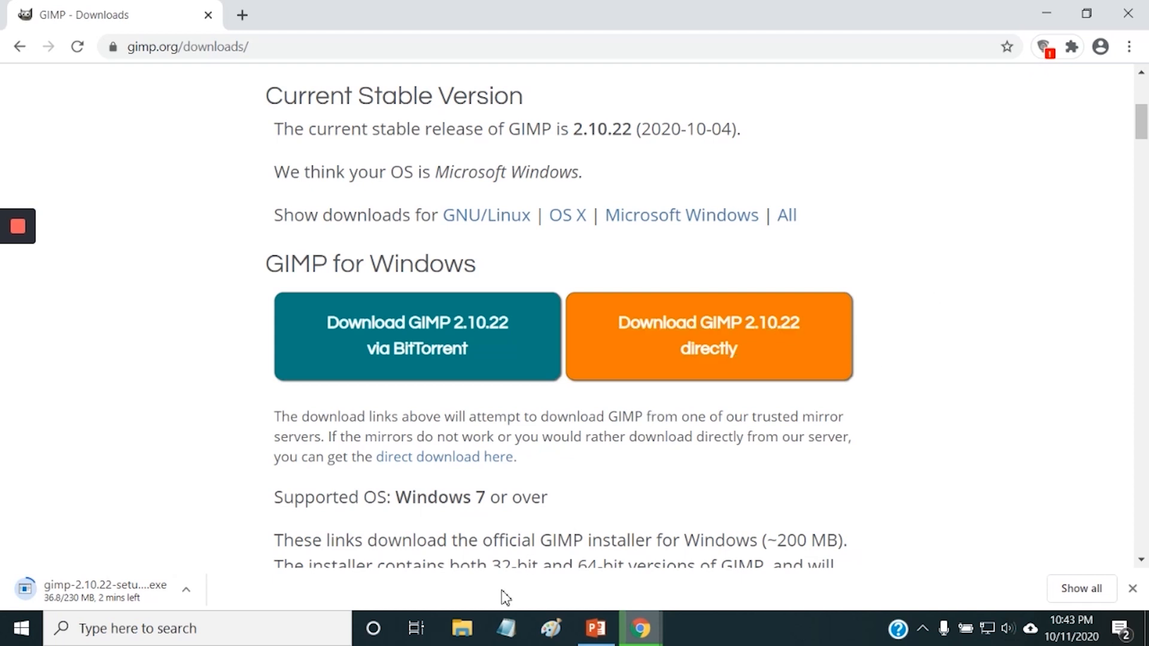
{"action": "left_click", "coordinate": [1133, 16]}
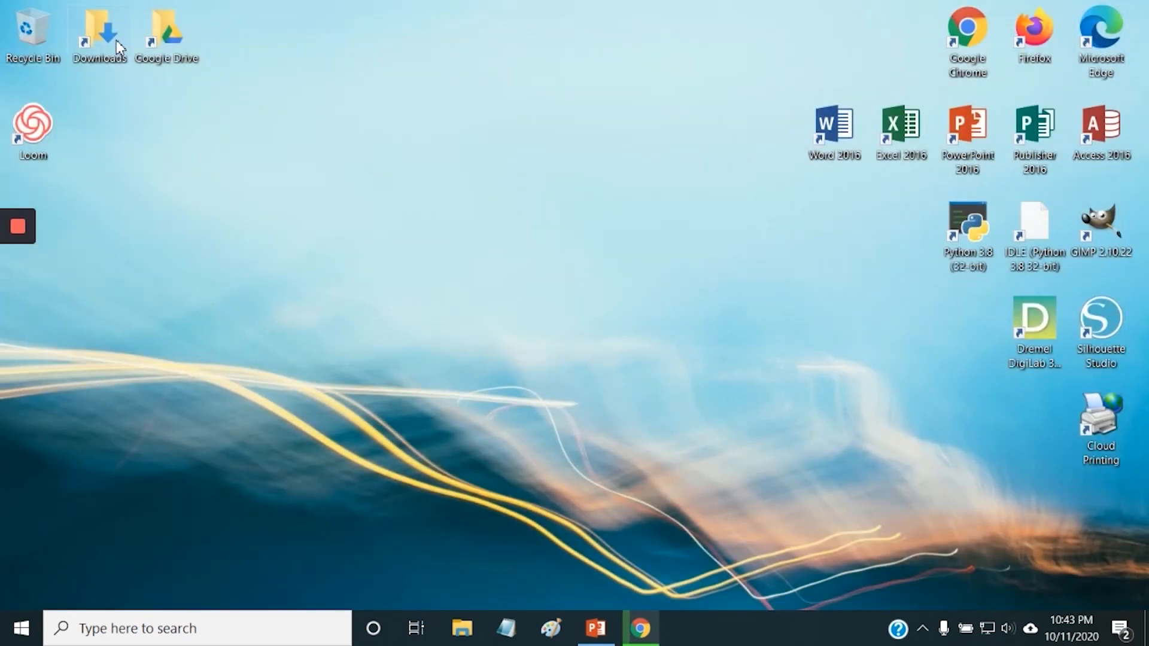
Step: Run gimp-2.10.22-setup from the Downloads folder, start the installation, and exit the setup before it completes
{"action": "double_click", "coordinate": [107, 34]}
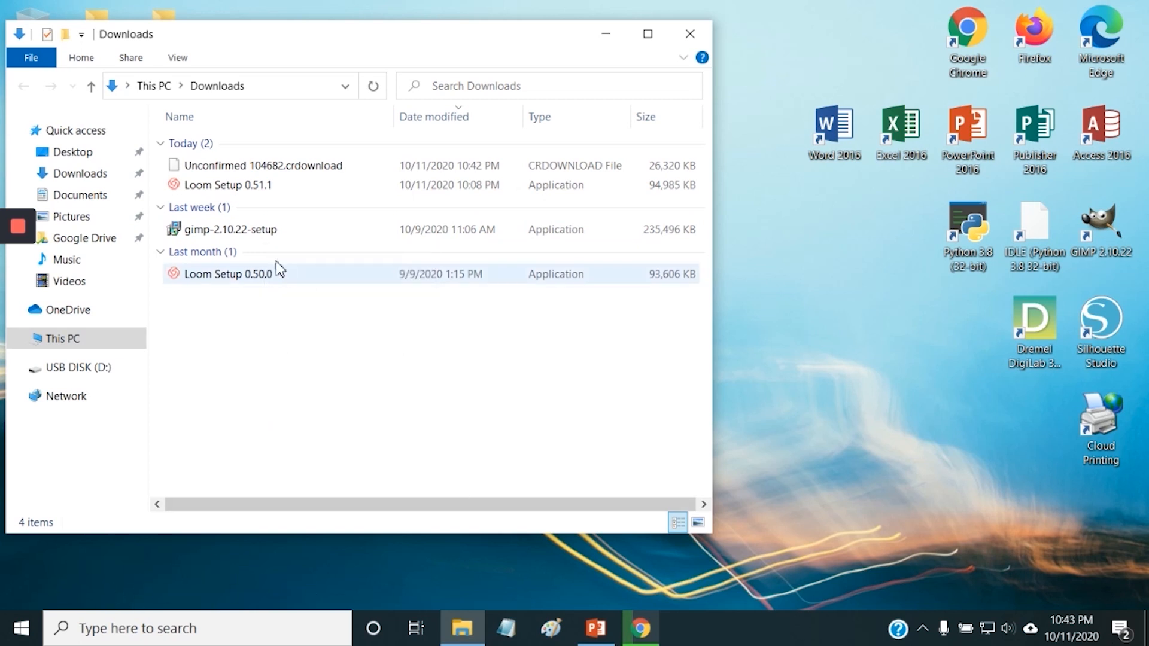
{"action": "double_click", "coordinate": [259, 233]}
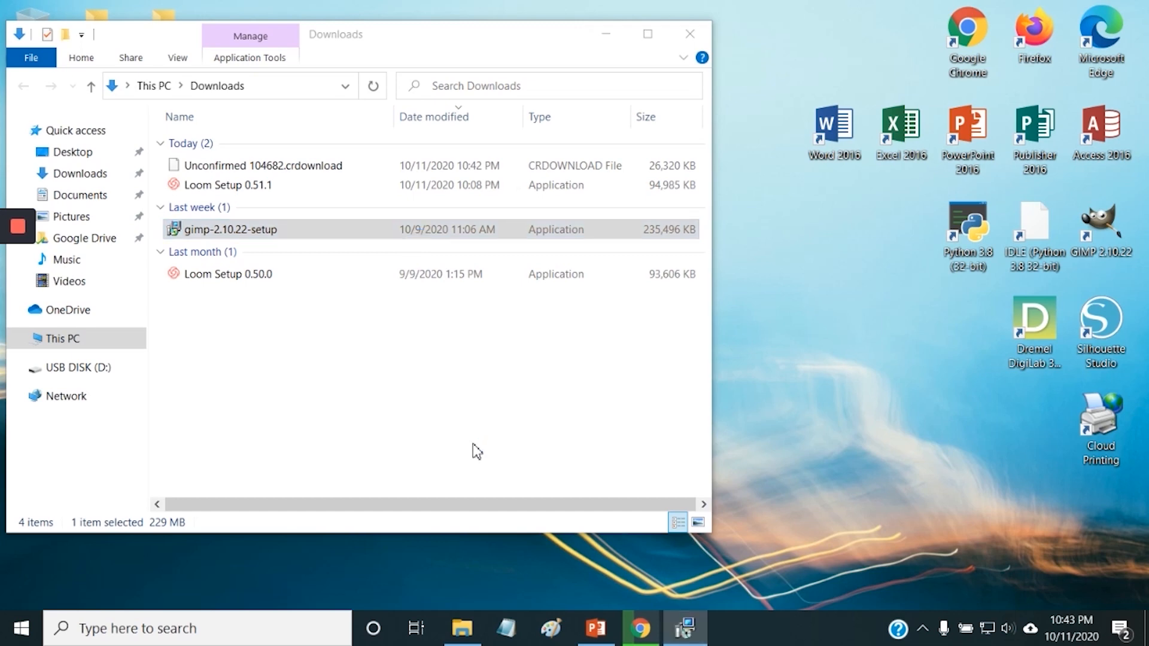
{"action": "left_click", "coordinate": [591, 361]}
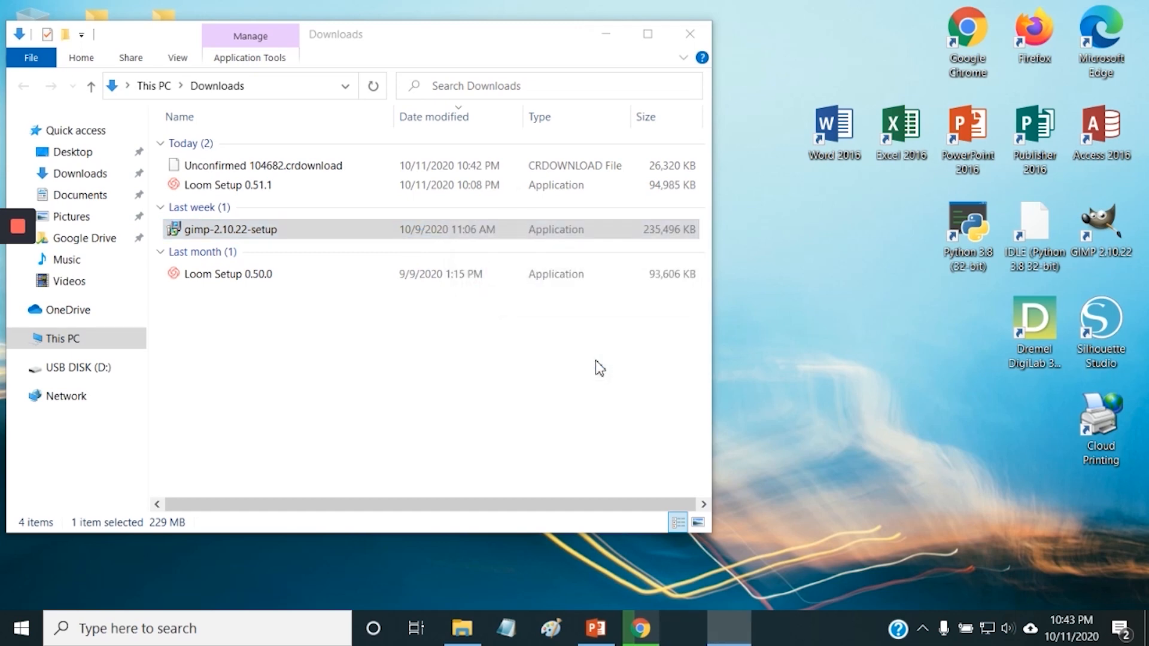
{"action": "left_click", "coordinate": [658, 456]}
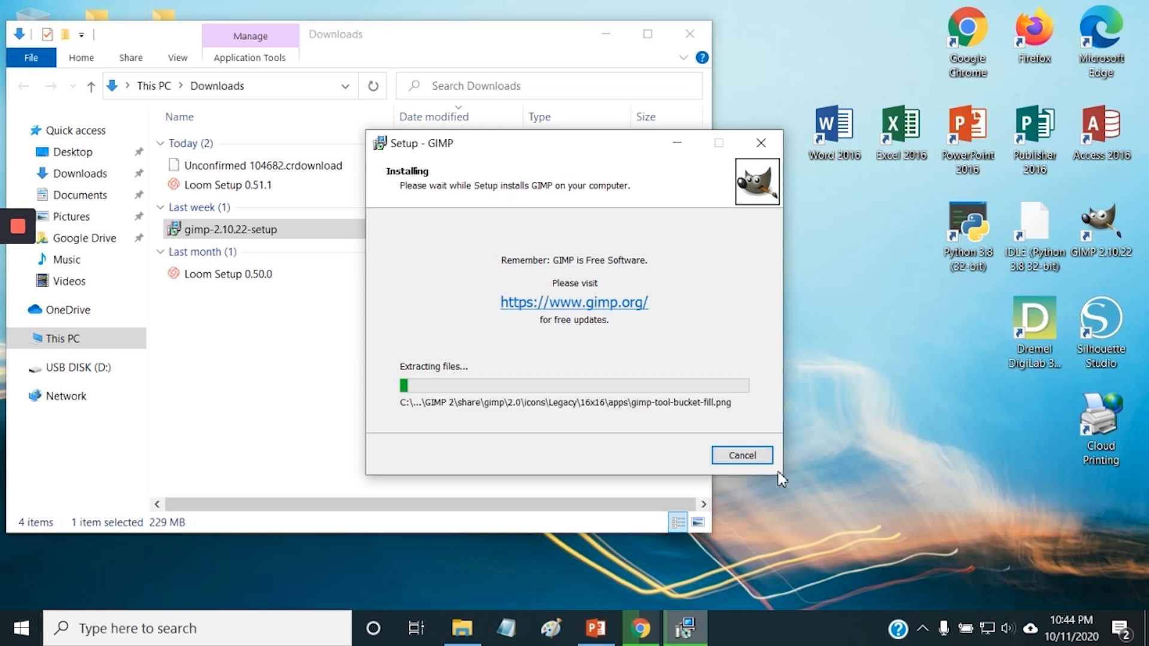
{"action": "left_click", "coordinate": [747, 457]}
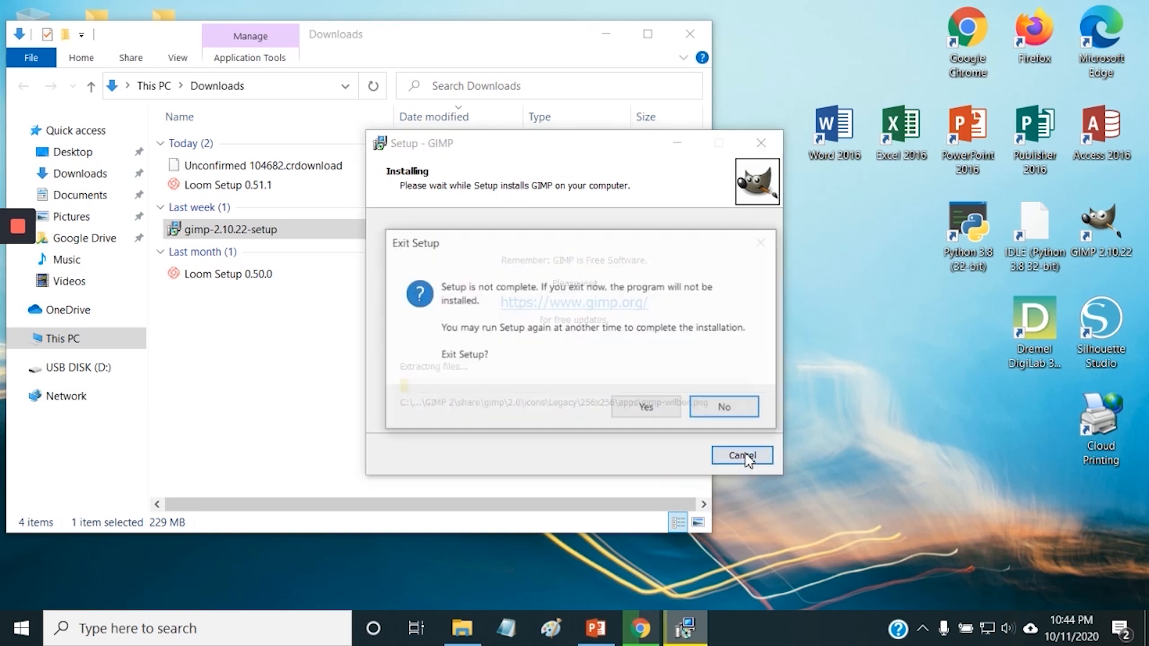
{"action": "left_click", "coordinate": [659, 410]}
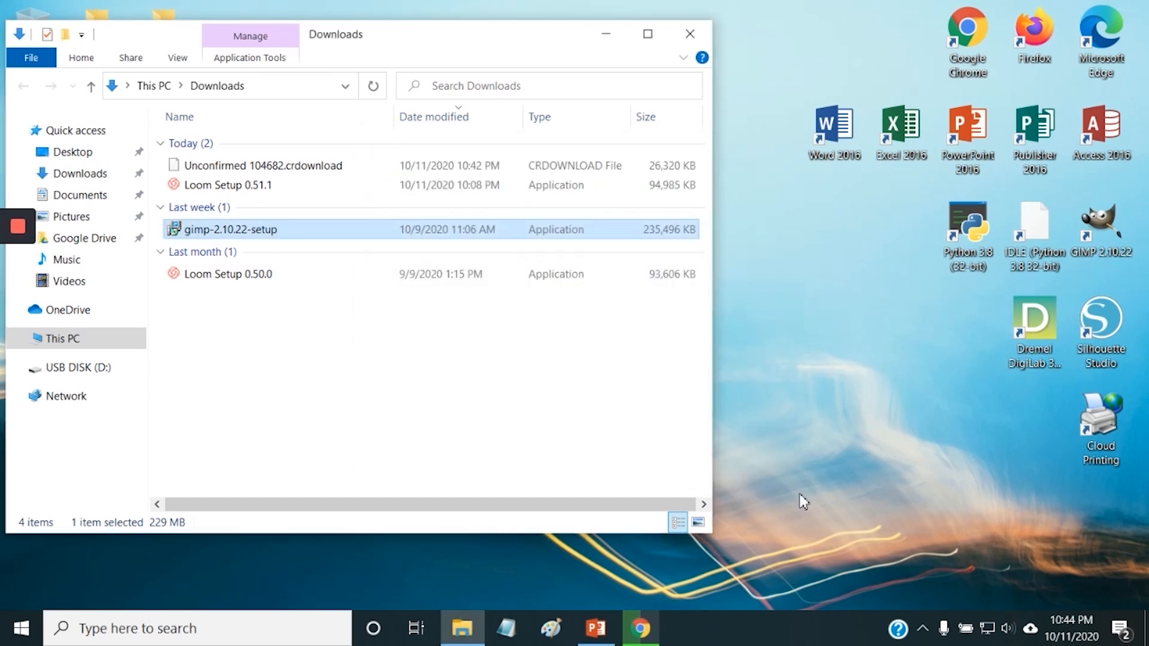
Step: Launch the installed GIMP 2.10.22
{"action": "mouse_move", "coordinate": [13, 226]}
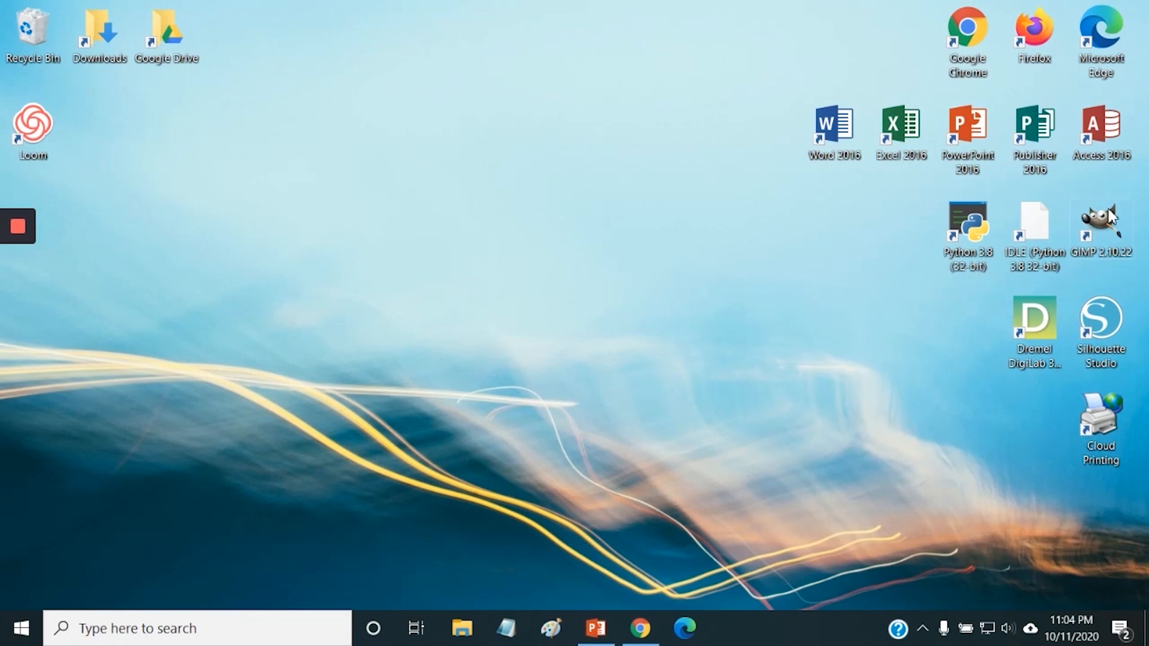
{"action": "left_click_drag", "start_coordinate": [1103, 230], "coordinate": [1094, 225]}
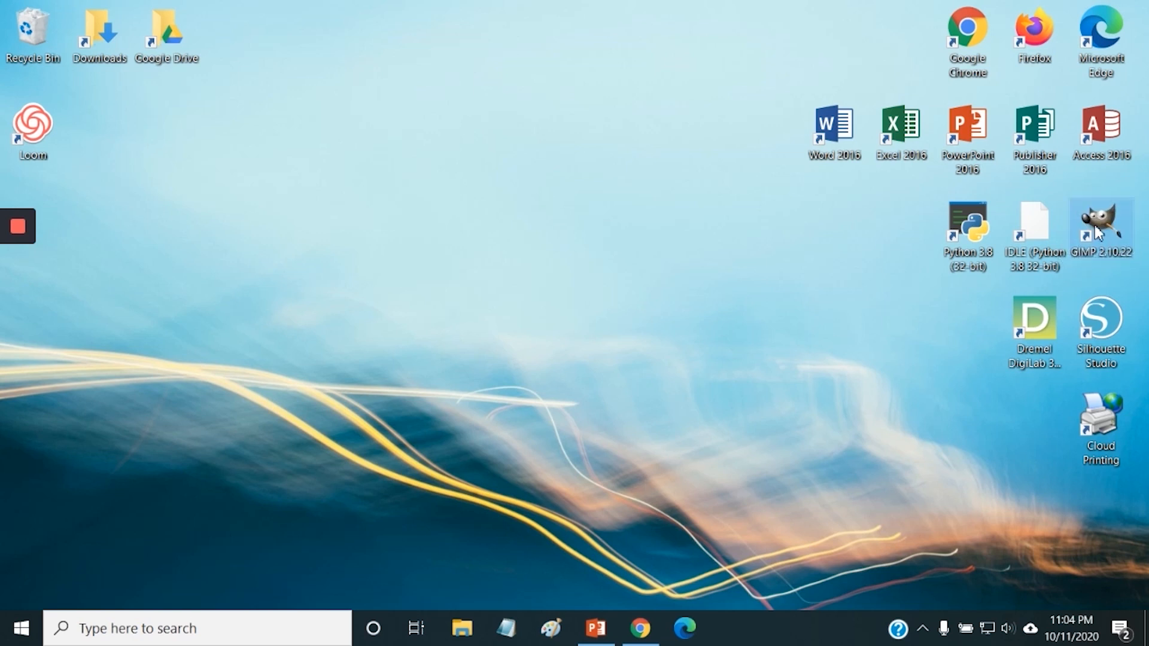
{"action": "left_click", "coordinate": [24, 627]}
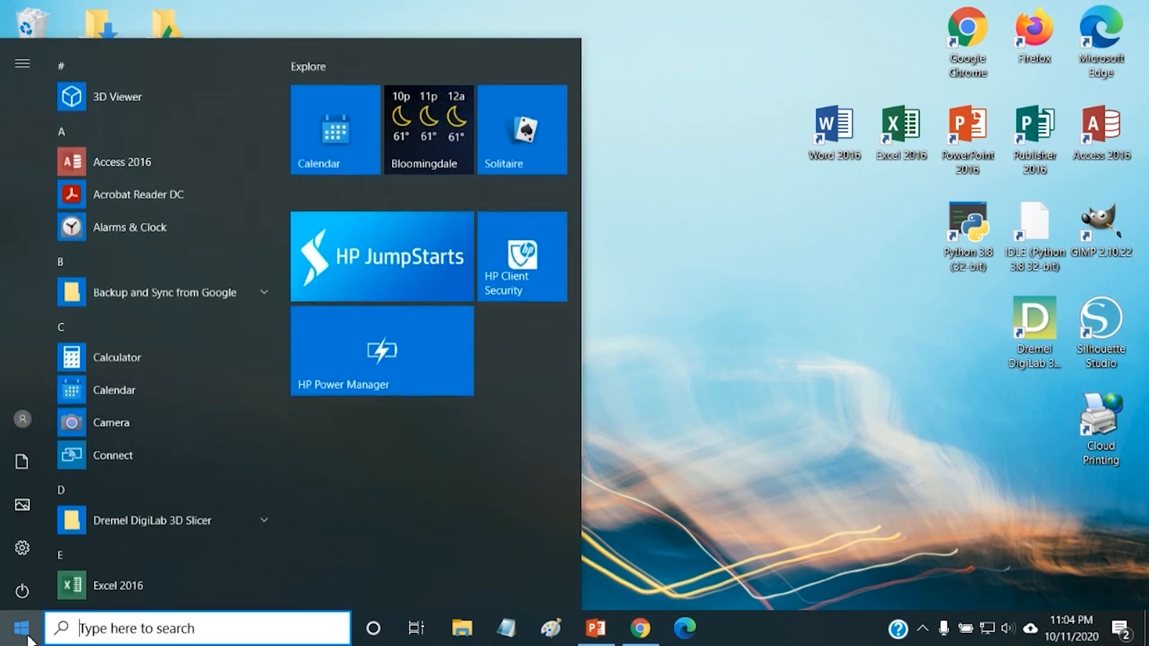
{"action": "scroll", "coordinate": [184, 368], "scroll_direction": "down", "scroll_amount": 5}
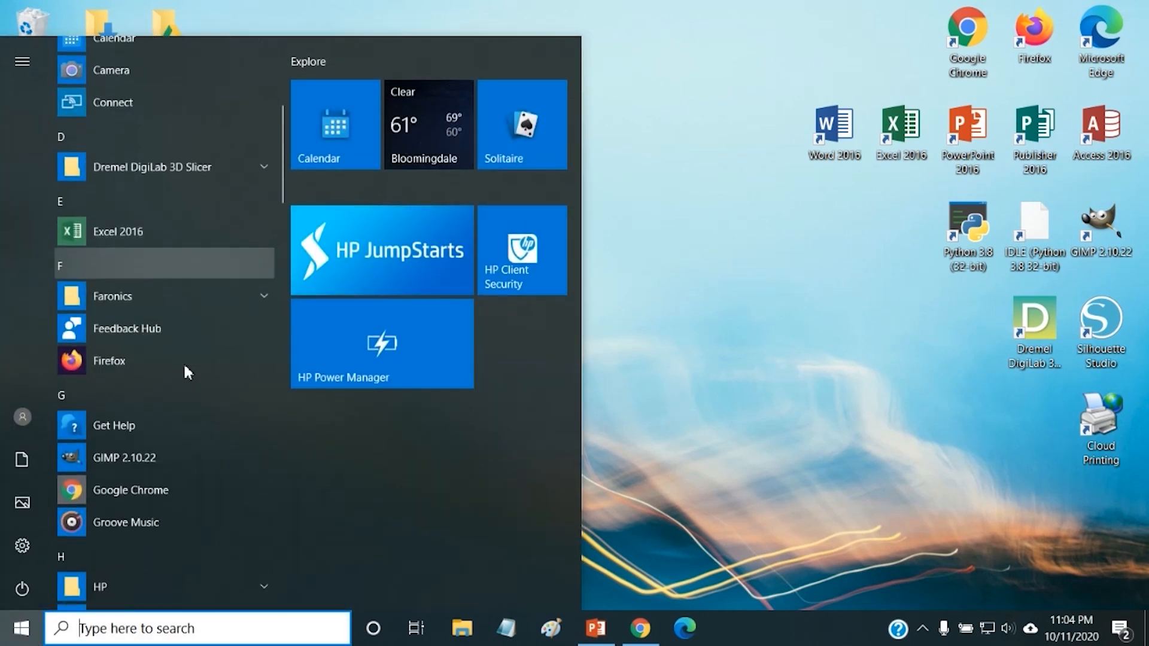
{"action": "left_click", "coordinate": [124, 462]}
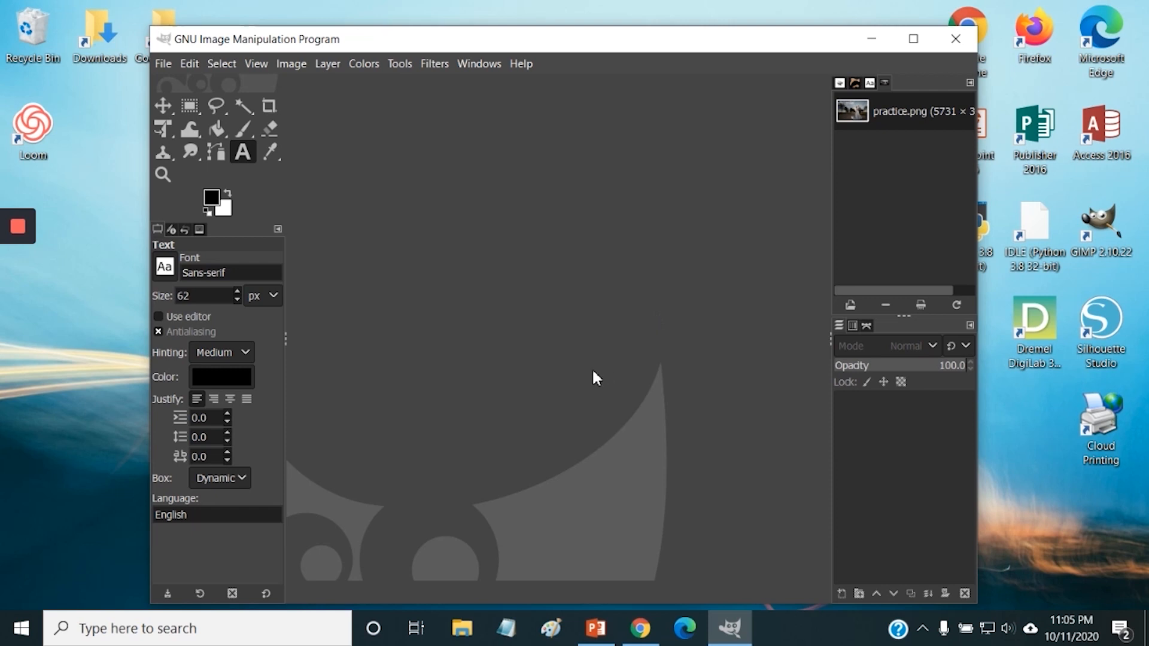
Step: Open practice.png from the recently used files, converting it to the built-in sRGB profile, and maximize the program window
{"action": "left_click", "coordinate": [165, 63]}
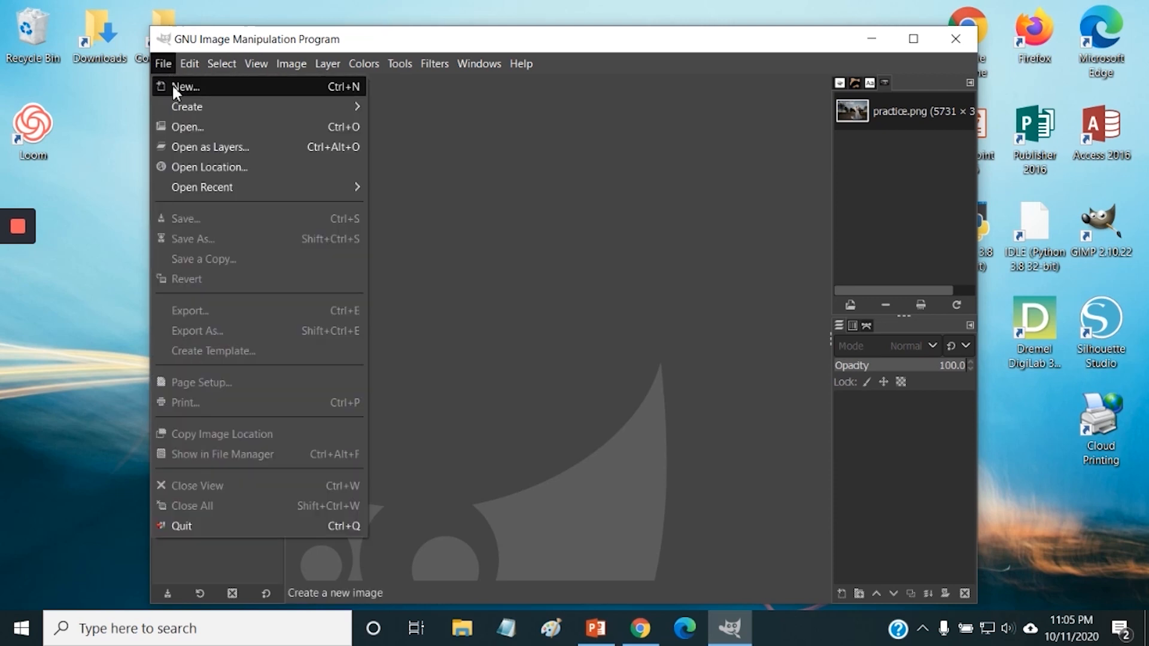
{"action": "left_click", "coordinate": [182, 129]}
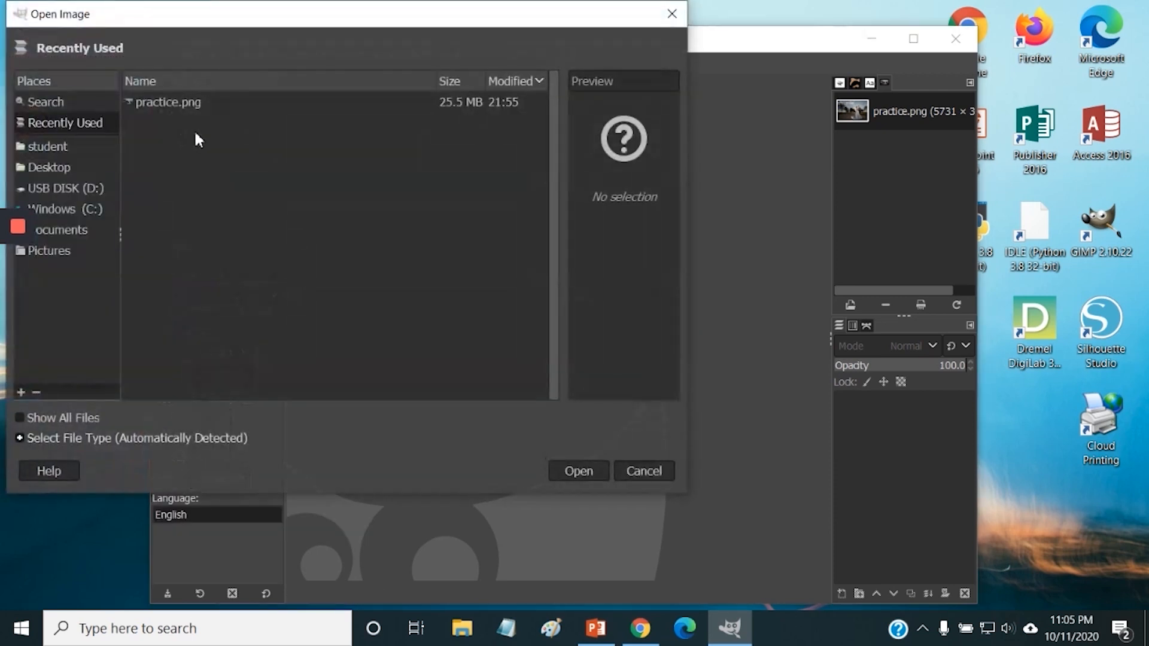
{"action": "left_click", "coordinate": [170, 103]}
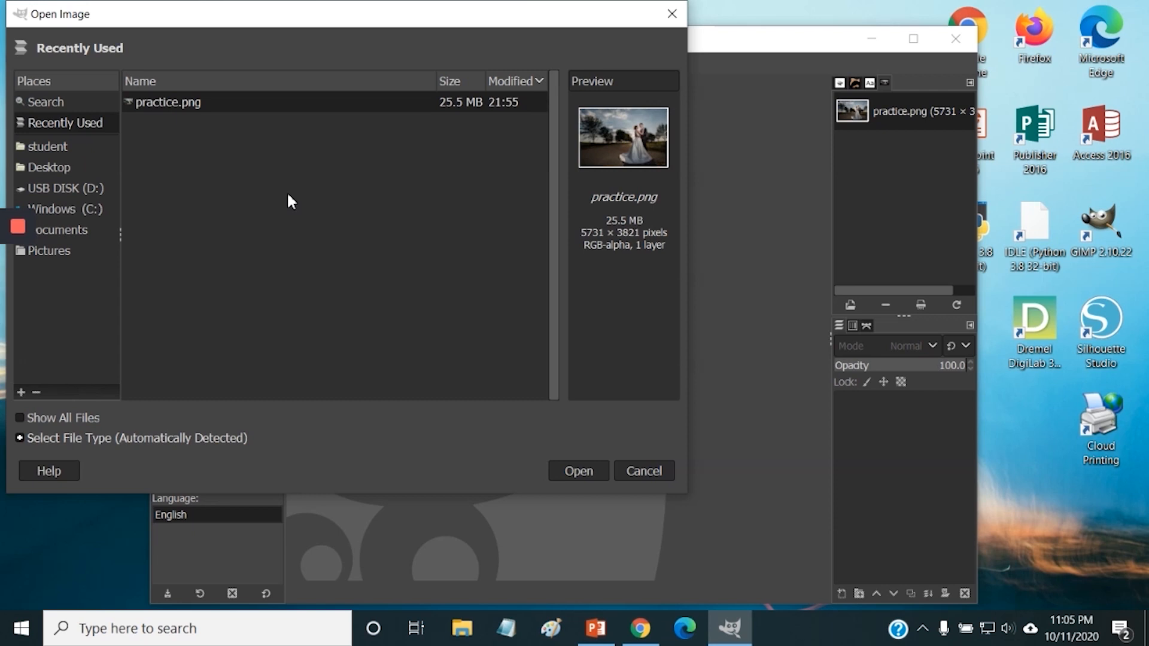
{"action": "left_click", "coordinate": [578, 472]}
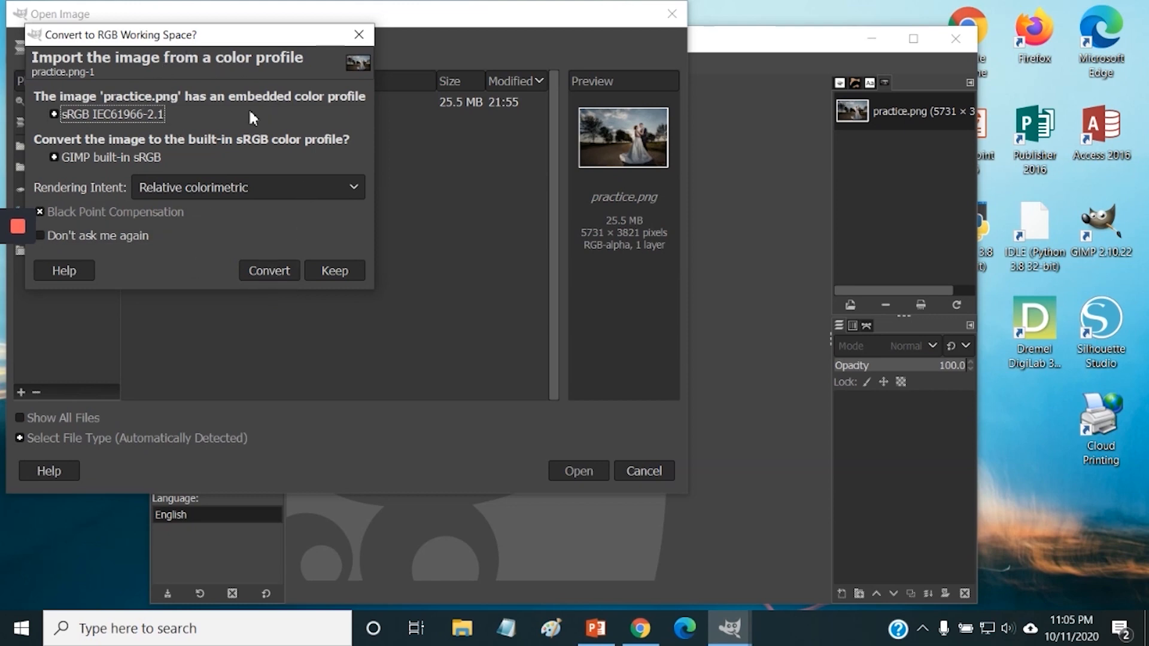
{"action": "left_click", "coordinate": [264, 270]}
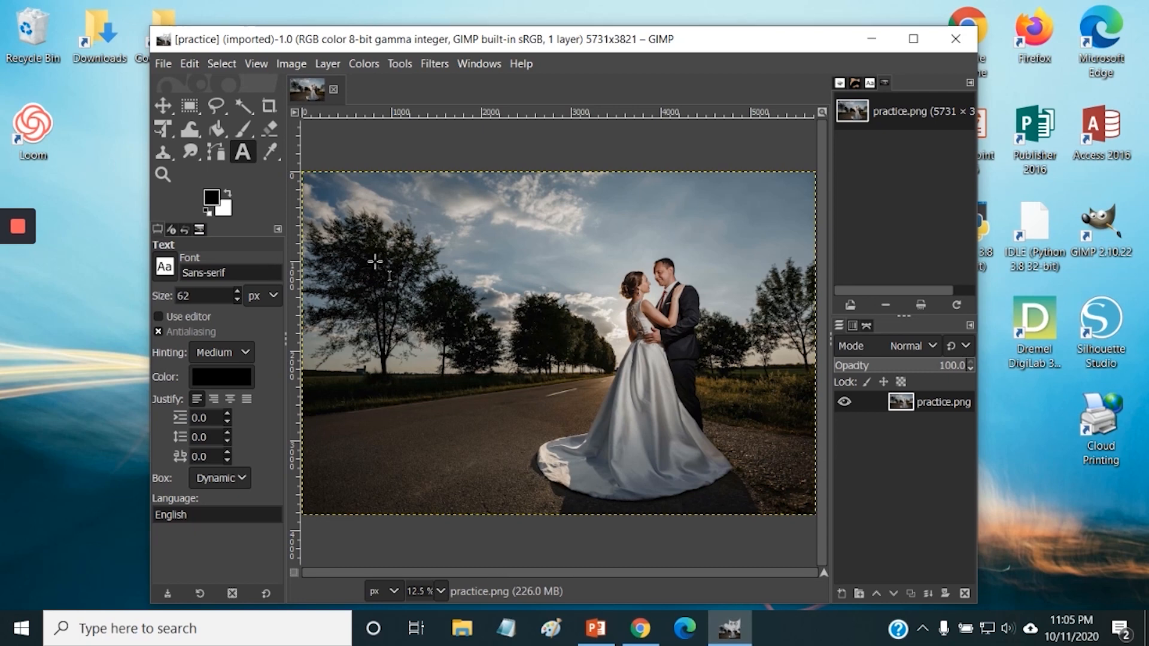
{"action": "left_click", "coordinate": [914, 40]}
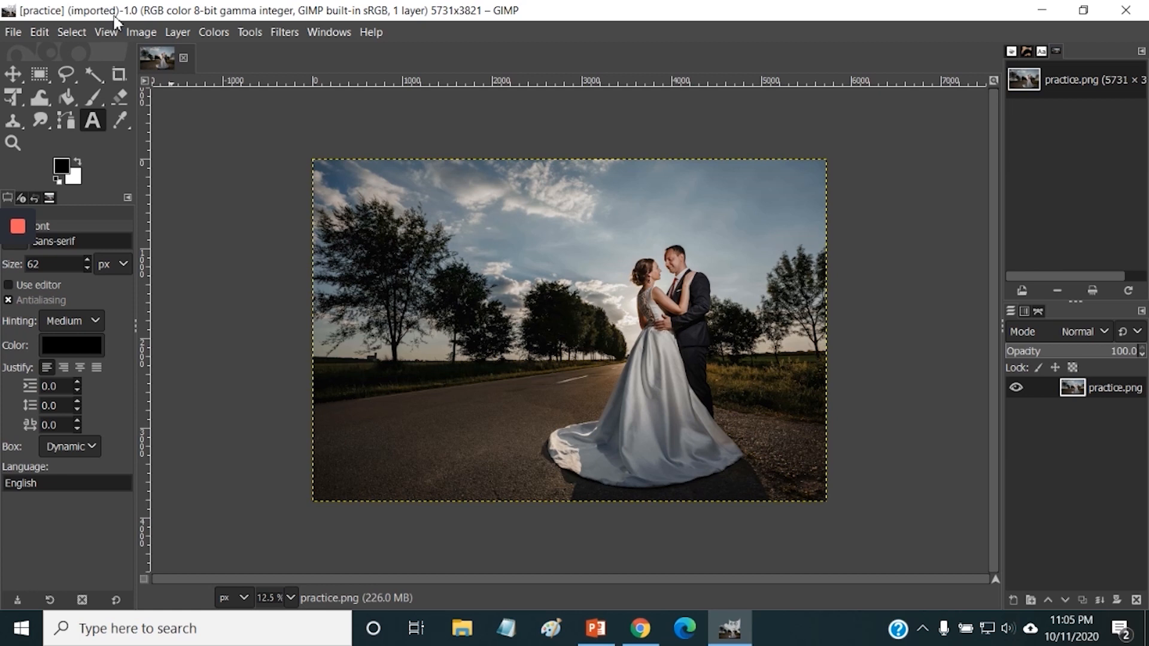
Step: Examine which tools are grouped with Move, Unified Transform, Bucket Fill and Paintbrush in the toolbox
{"action": "left_click", "coordinate": [15, 76]}
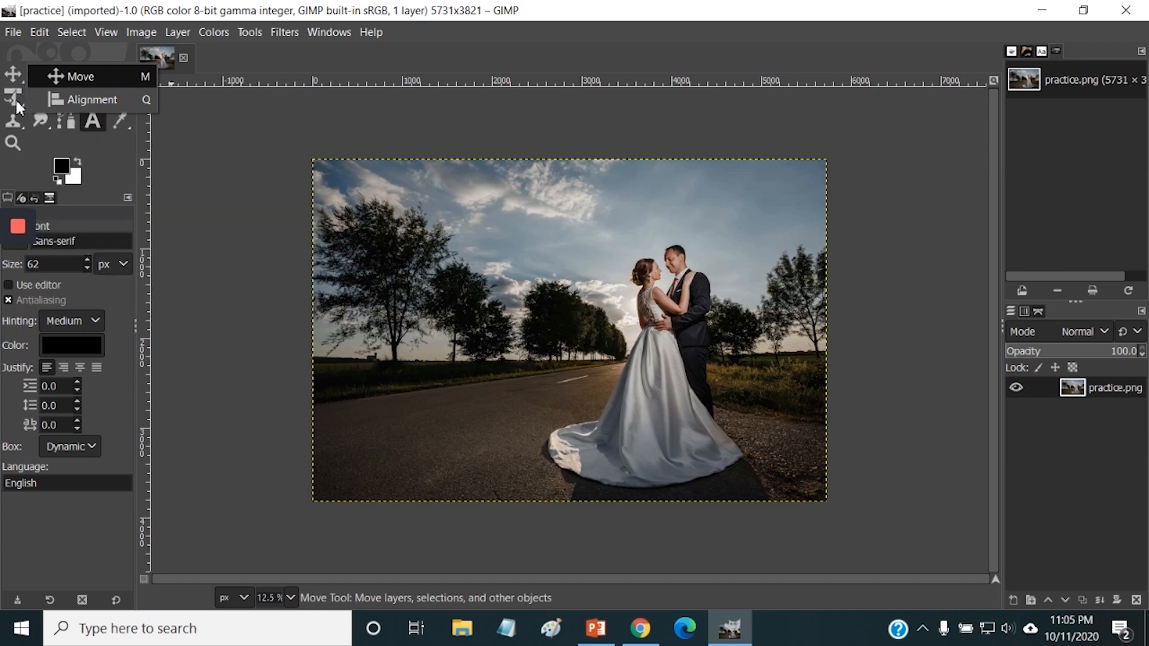
{"action": "left_click", "coordinate": [17, 100]}
{"action": "left_click", "coordinate": [16, 103]}
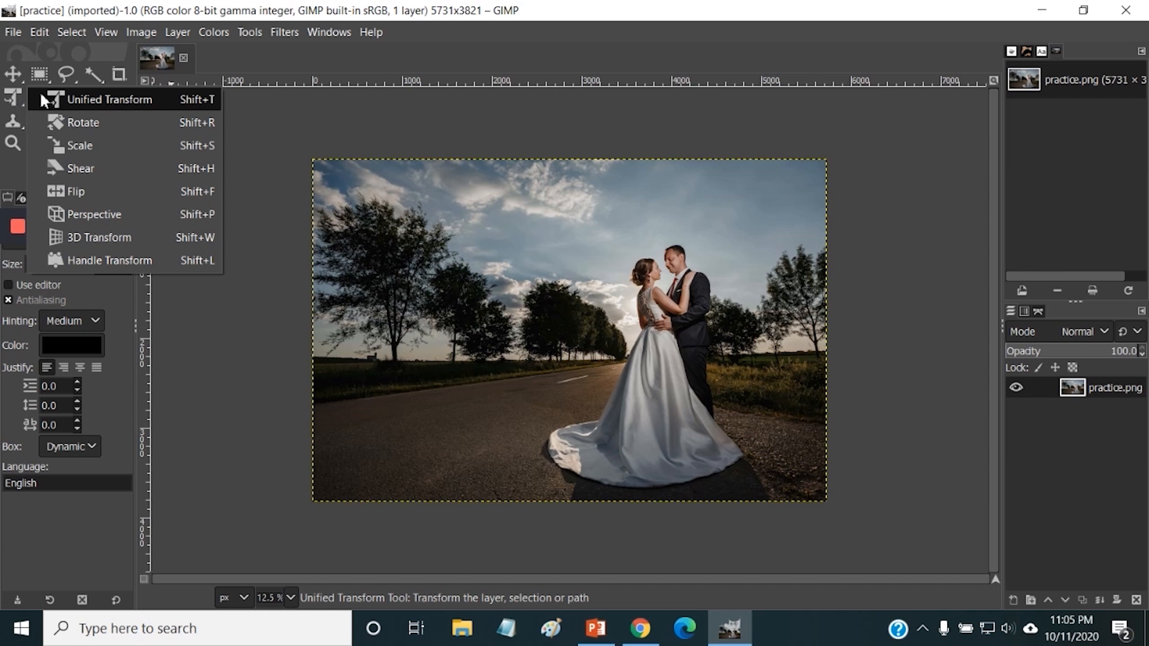
{"action": "left_click", "coordinate": [15, 164]}
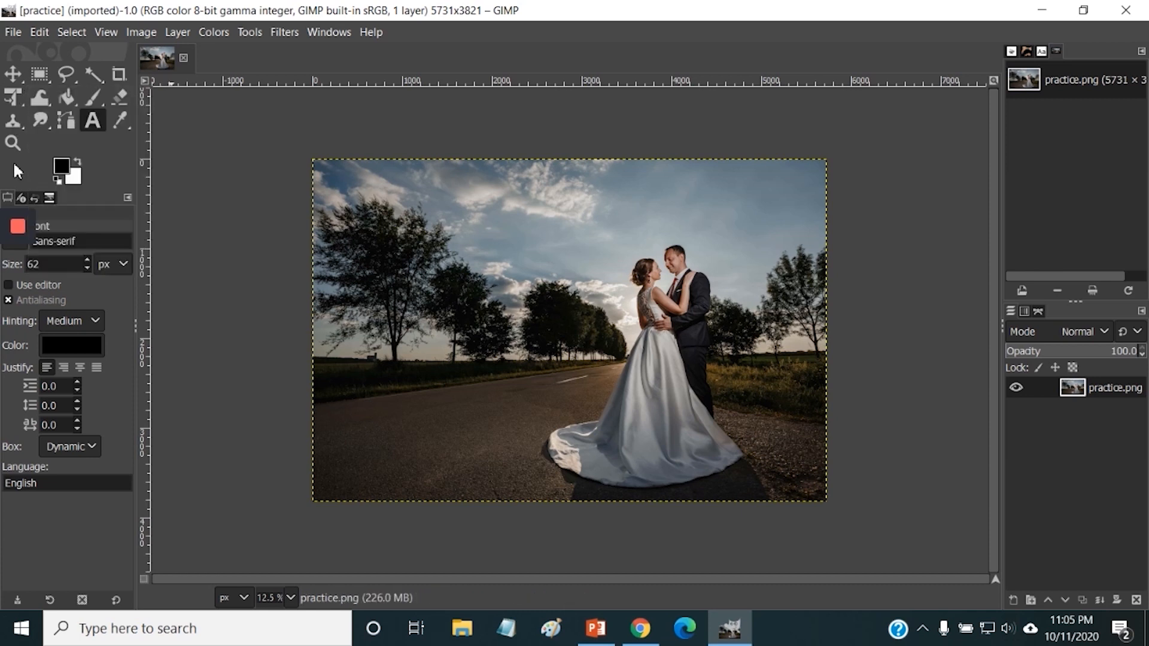
{"action": "left_click", "coordinate": [69, 100]}
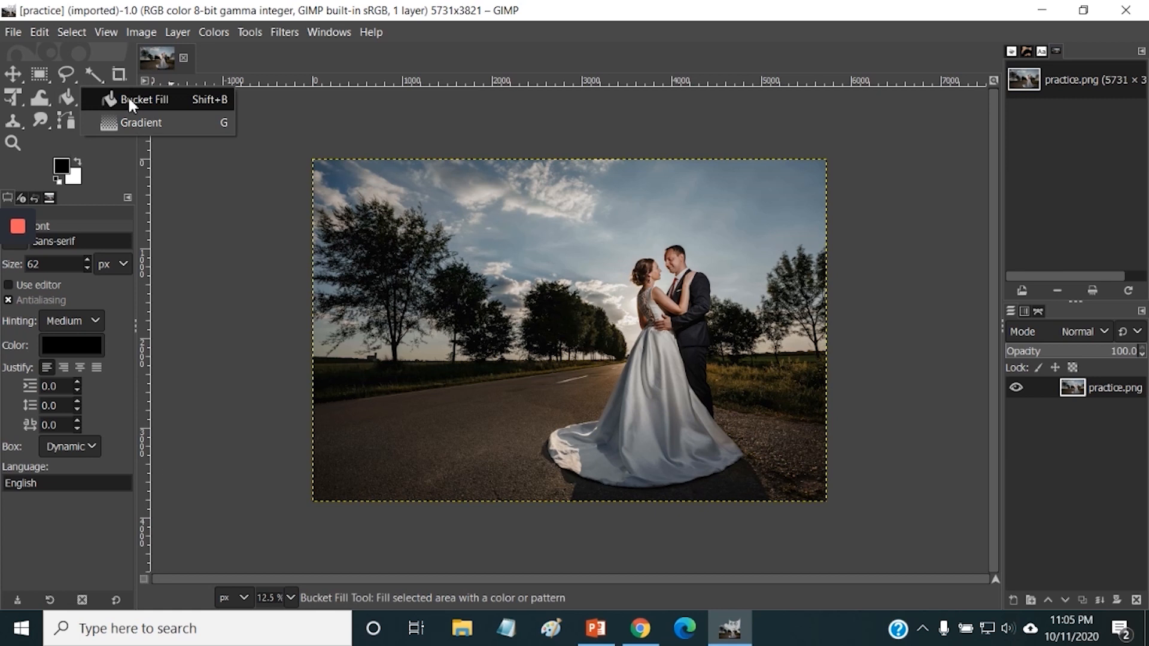
{"action": "left_click", "coordinate": [47, 139]}
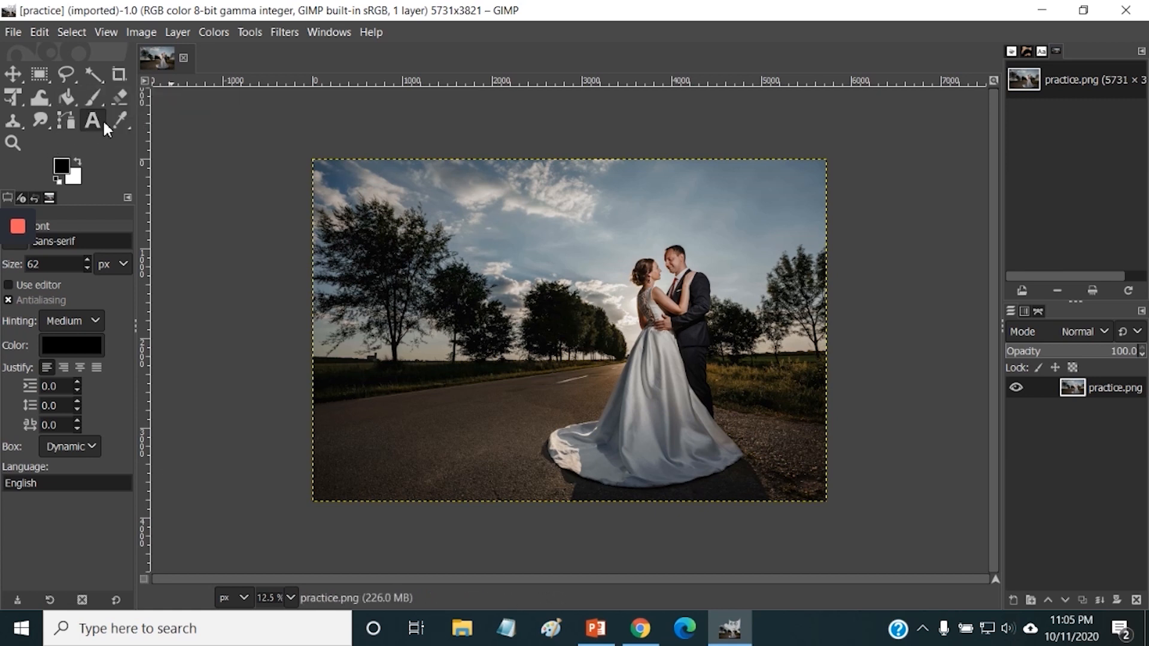
{"action": "left_click", "coordinate": [96, 96]}
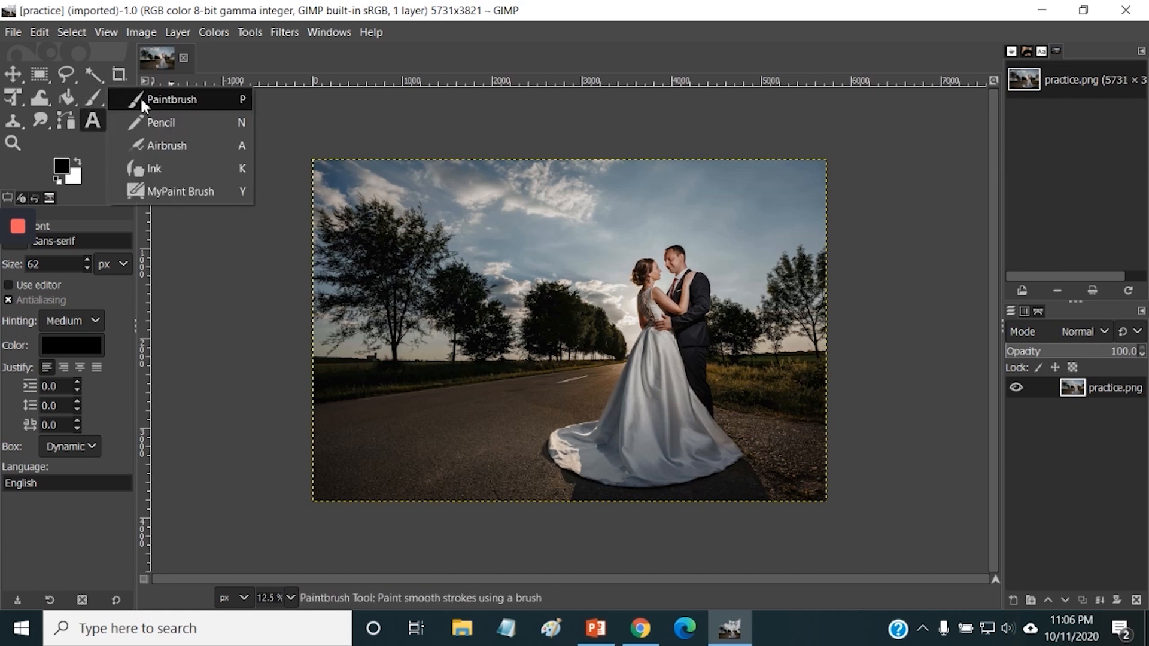
{"action": "left_click", "coordinate": [89, 97]}
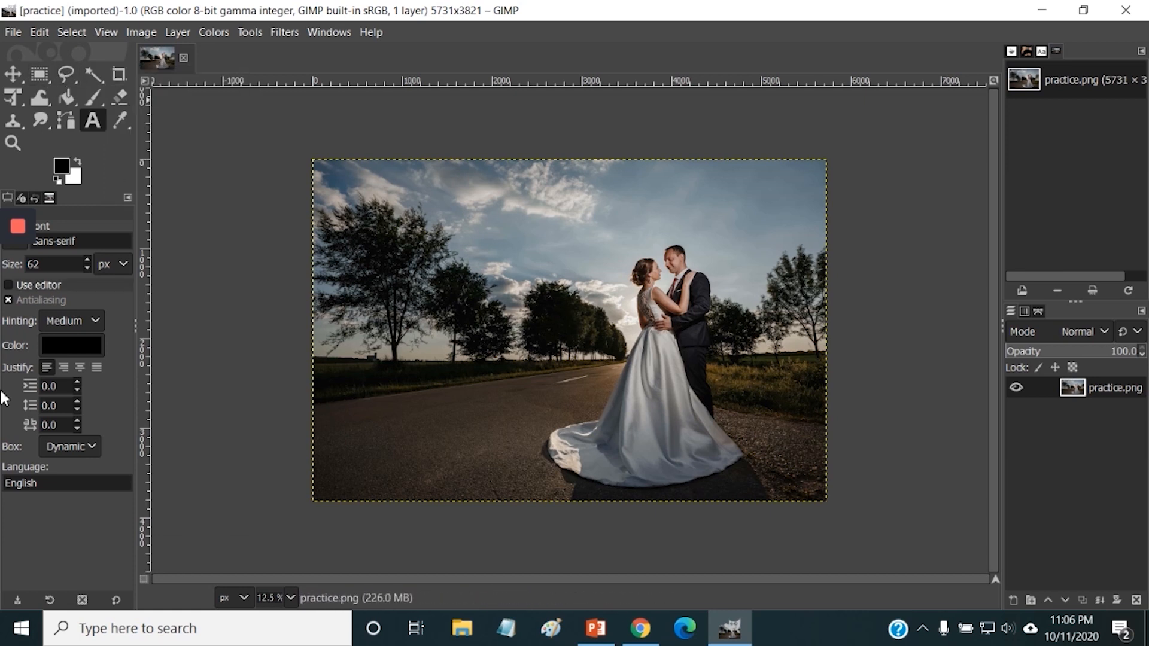
Step: Look through the foreground color selectors, try the dark brown 442928 on the color wheel, and discard the change
{"action": "left_click", "coordinate": [65, 171]}
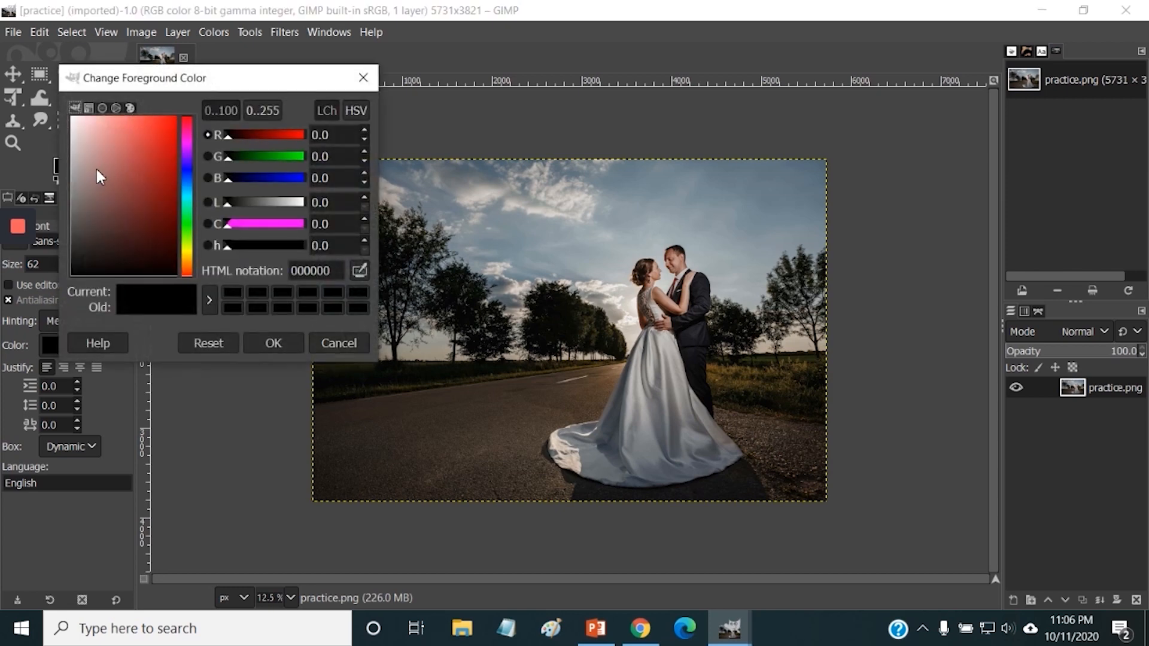
{"action": "left_click", "coordinate": [88, 108]}
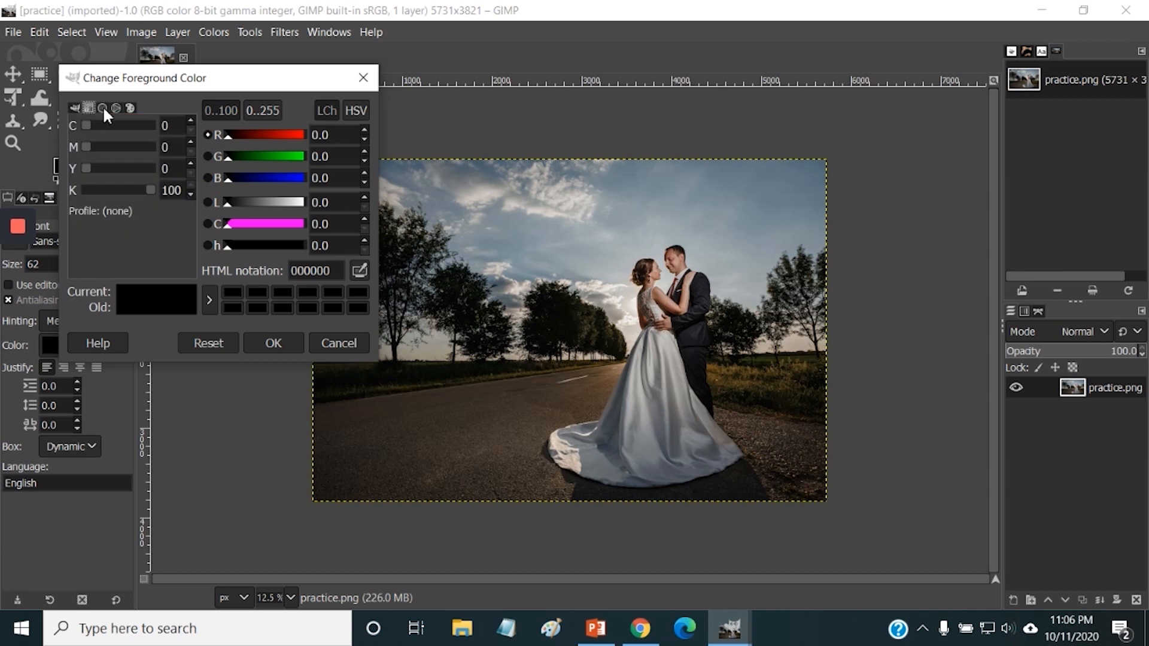
{"action": "left_click", "coordinate": [102, 107]}
{"action": "left_click", "coordinate": [116, 108]}
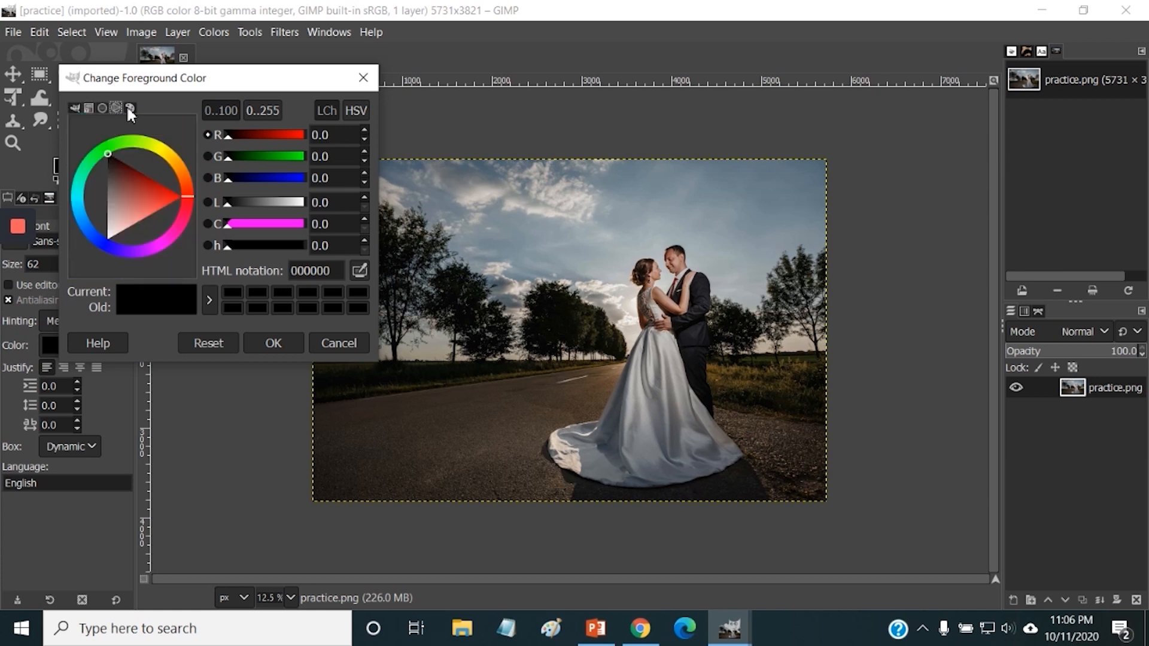
{"action": "left_click", "coordinate": [130, 109]}
{"action": "left_click", "coordinate": [116, 108]}
{"action": "mouse_move", "coordinate": [189, 198]}
{"action": "left_mouse_down"}
{"action": "mouse_move", "coordinate": [160, 148]}
{"action": "mouse_move", "coordinate": [123, 141]}
{"action": "mouse_move", "coordinate": [94, 153]}
{"action": "mouse_move", "coordinate": [78, 210]}
{"action": "mouse_move", "coordinate": [140, 251]}
{"action": "mouse_move", "coordinate": [189, 211]}
{"action": "mouse_move", "coordinate": [193, 165]}
{"action": "mouse_move", "coordinate": [182, 165]}
{"action": "mouse_move", "coordinate": [195, 195]}
{"action": "left_mouse_up"}
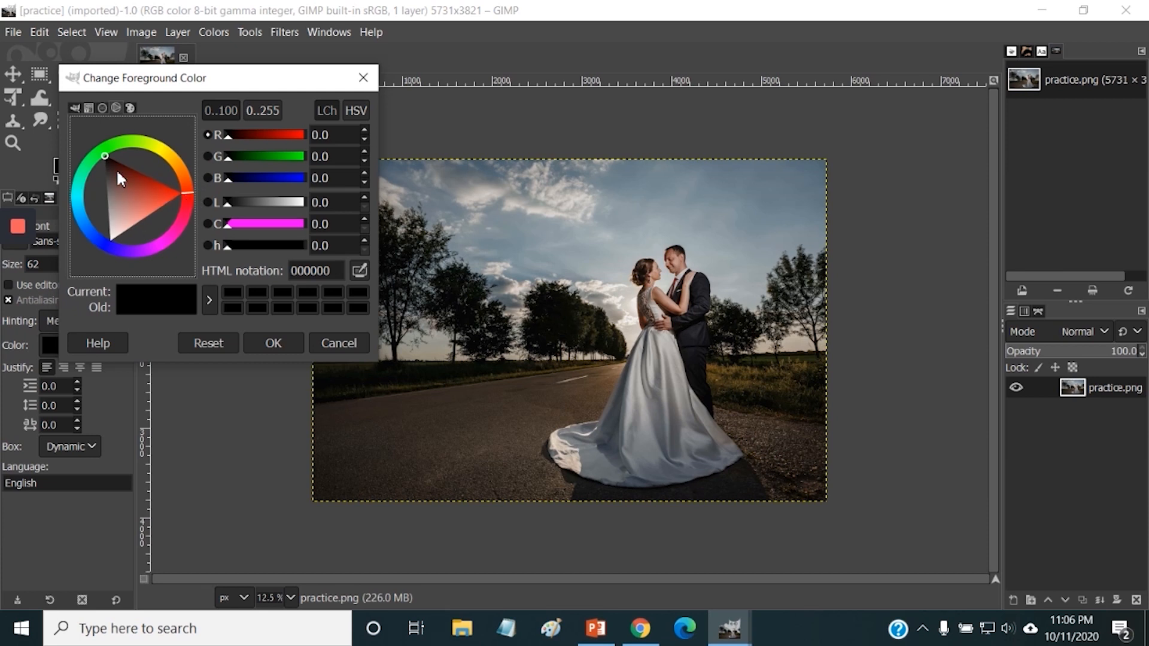
{"action": "left_click_drag", "start_coordinate": [119, 217], "coordinate": [116, 175]}
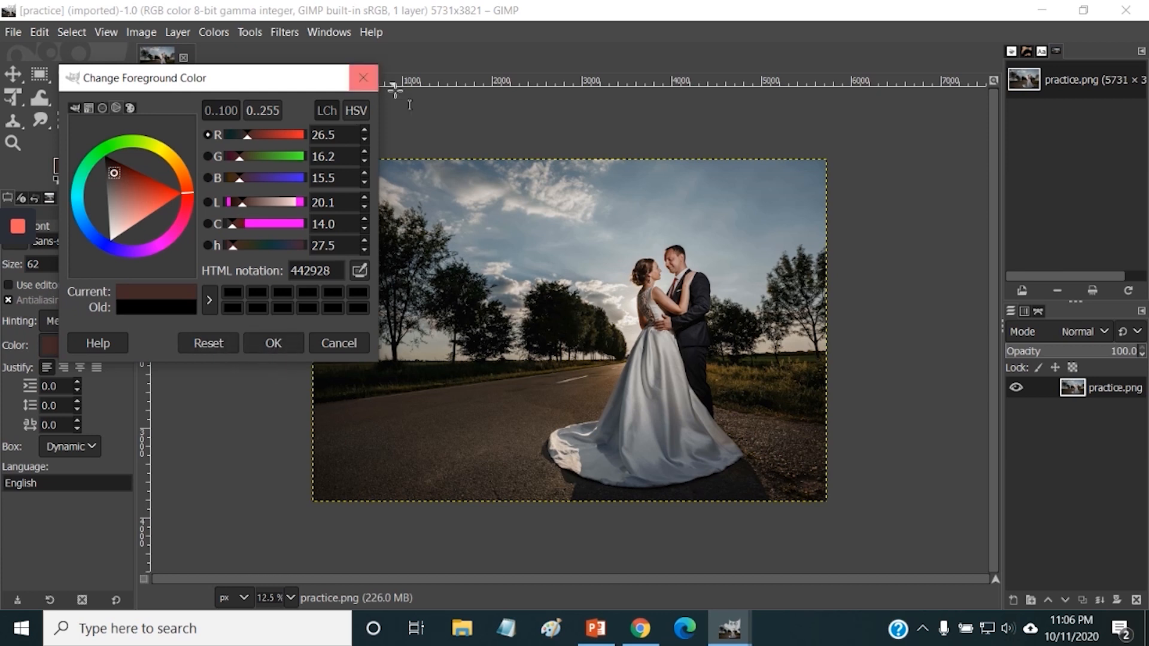
{"action": "left_click", "coordinate": [363, 77]}
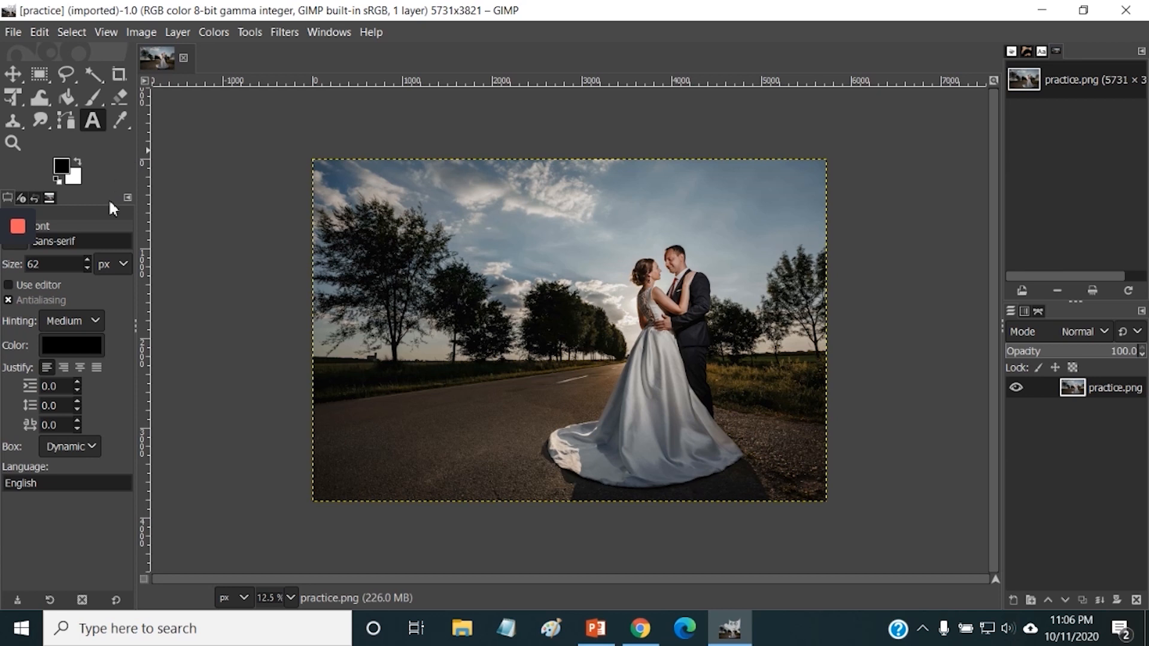
Step: Compare the tool options of Smudge, Text, Paintbrush and Bucket Fill
{"action": "mouse_move", "coordinate": [35, 261]}
{"action": "left_click", "coordinate": [40, 120]}
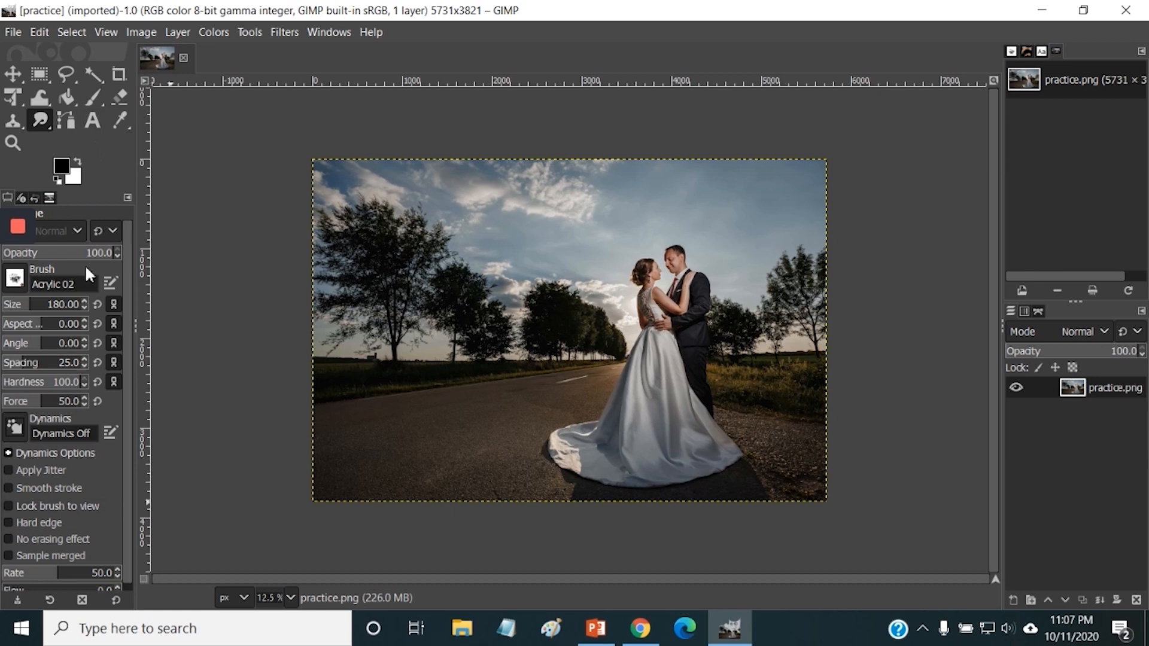
{"action": "left_click", "coordinate": [91, 120]}
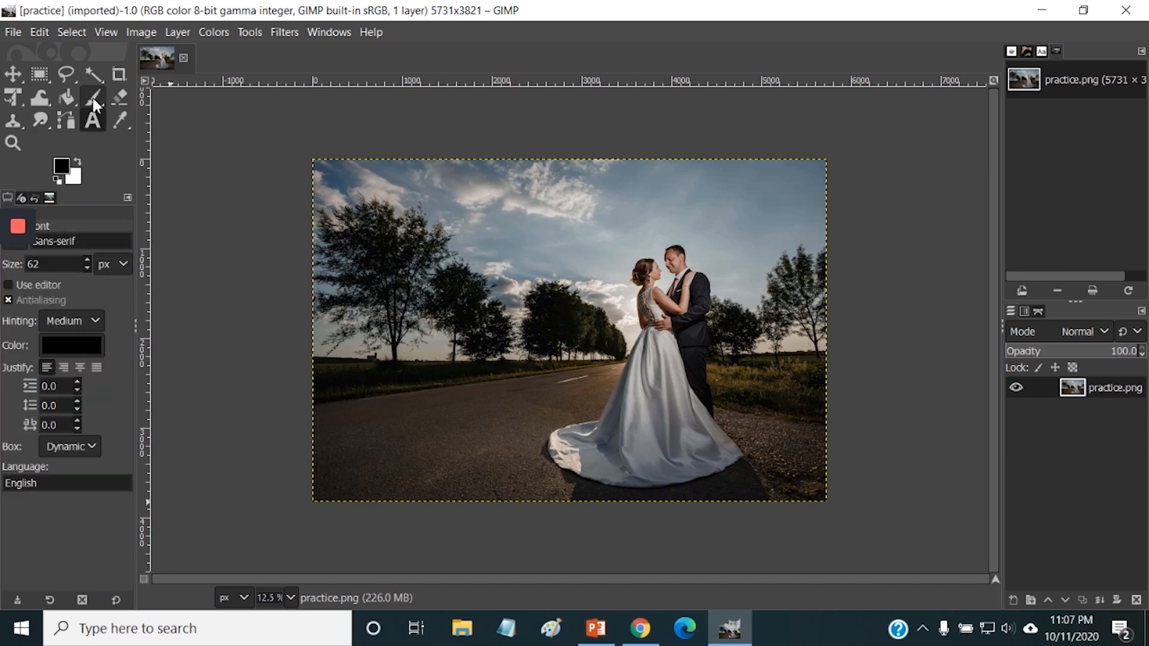
{"action": "left_click", "coordinate": [91, 101]}
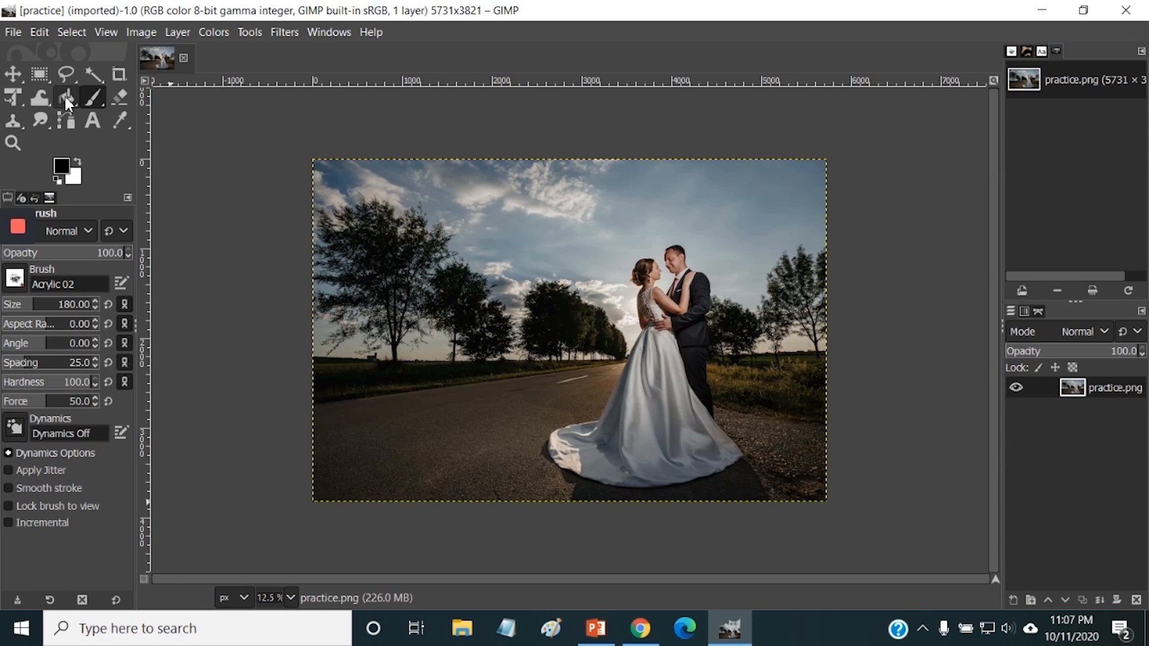
{"action": "left_click", "coordinate": [68, 101]}
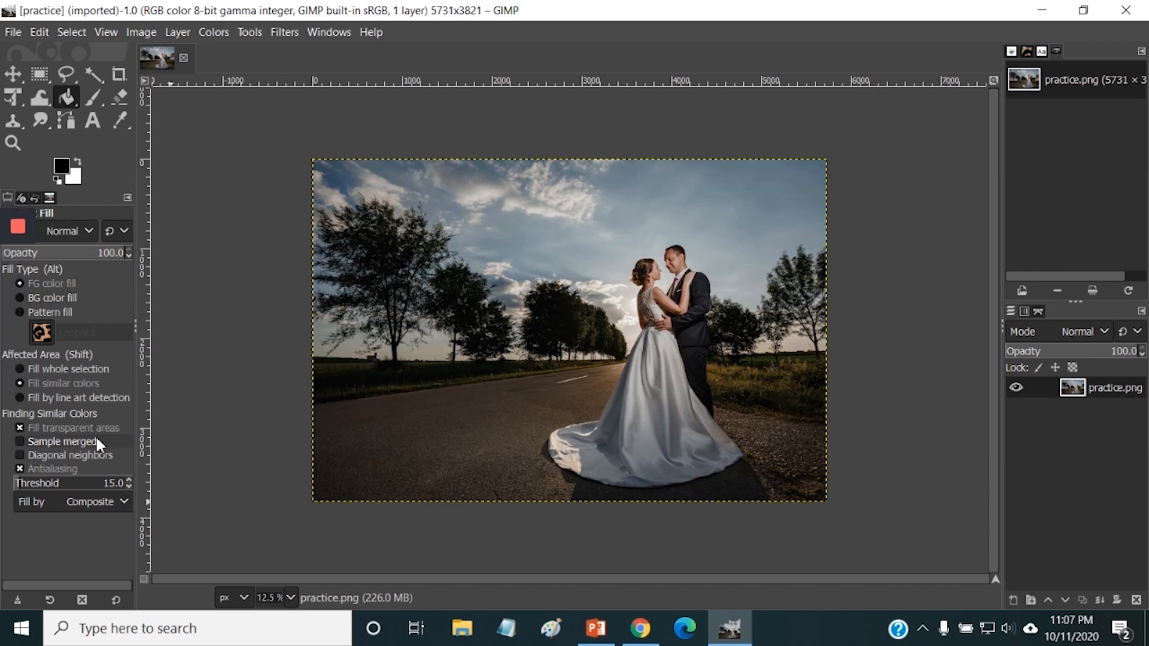
Step: Look through the device status, undo history and open images list, and return to the Bucket Fill tool options
{"action": "left_click", "coordinate": [23, 198]}
{"action": "left_click", "coordinate": [35, 198]}
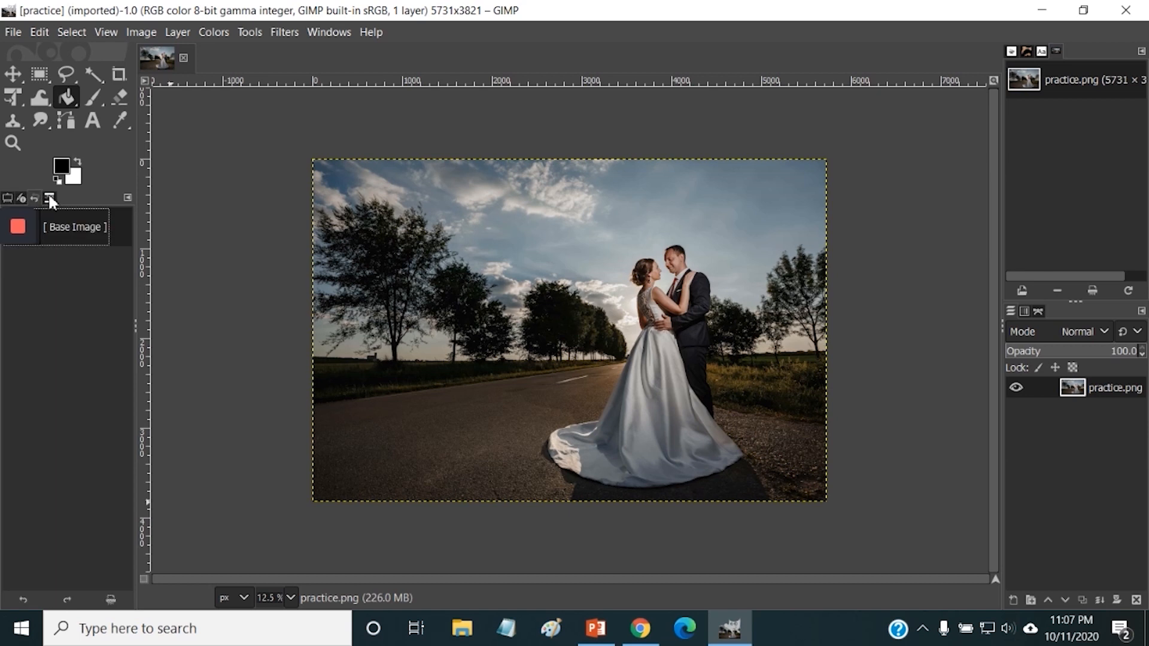
{"action": "left_click", "coordinate": [49, 198]}
{"action": "left_click", "coordinate": [8, 198]}
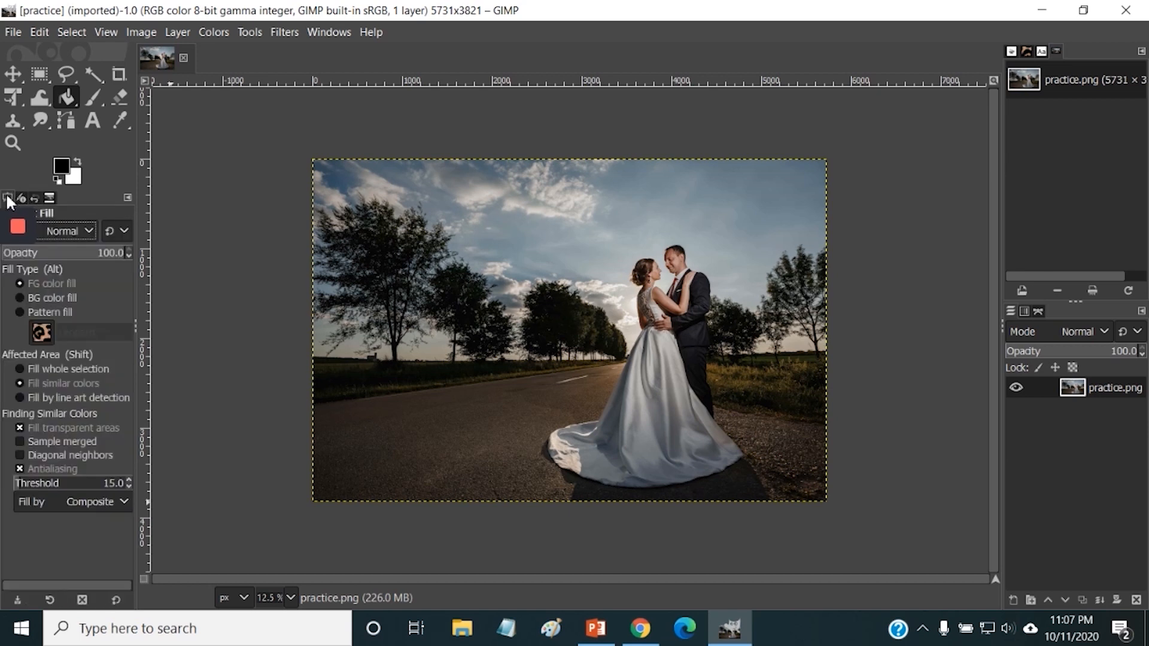
{"action": "left_click", "coordinate": [23, 199]}
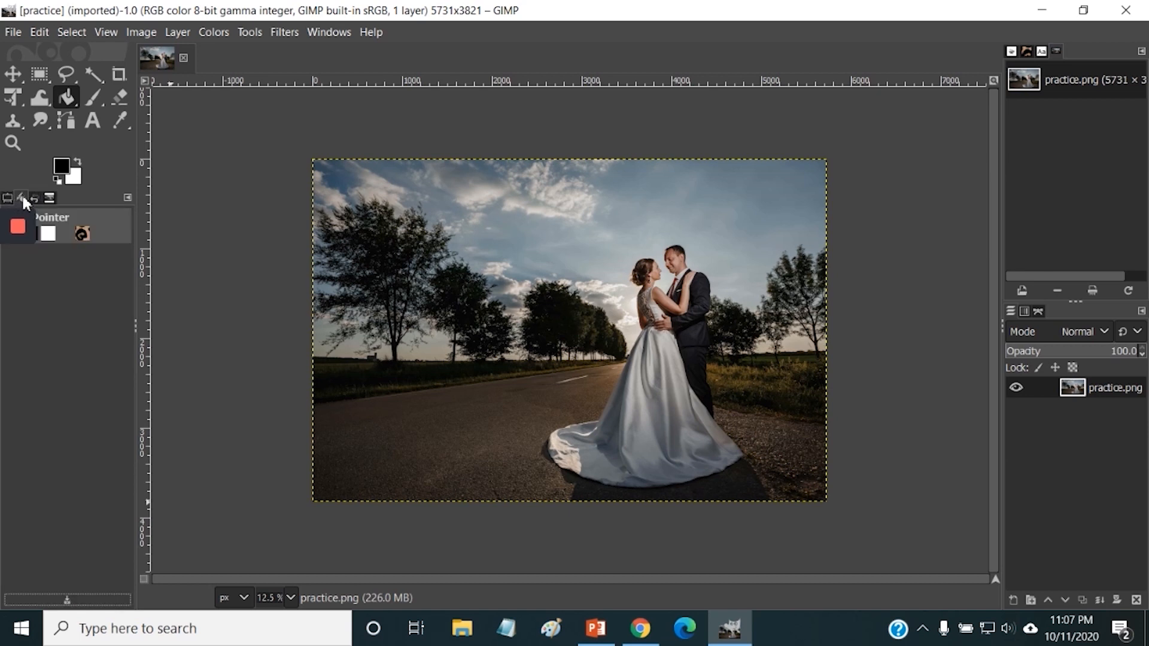
{"action": "left_click", "coordinate": [34, 199]}
{"action": "left_click", "coordinate": [52, 199]}
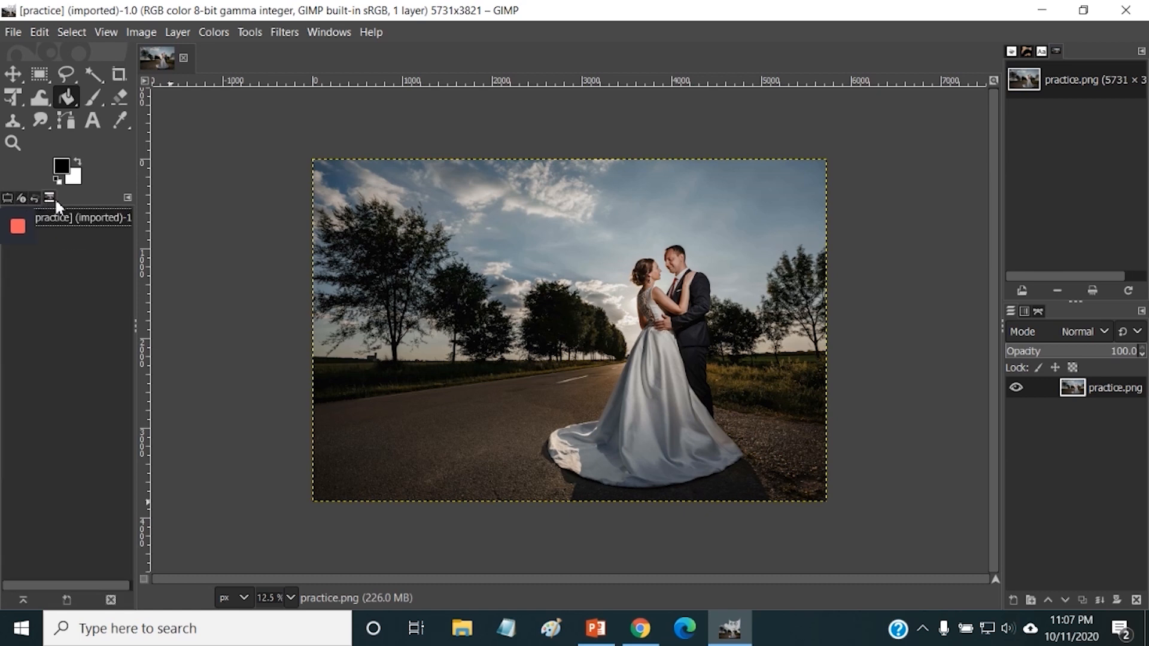
{"action": "left_click", "coordinate": [8, 199]}
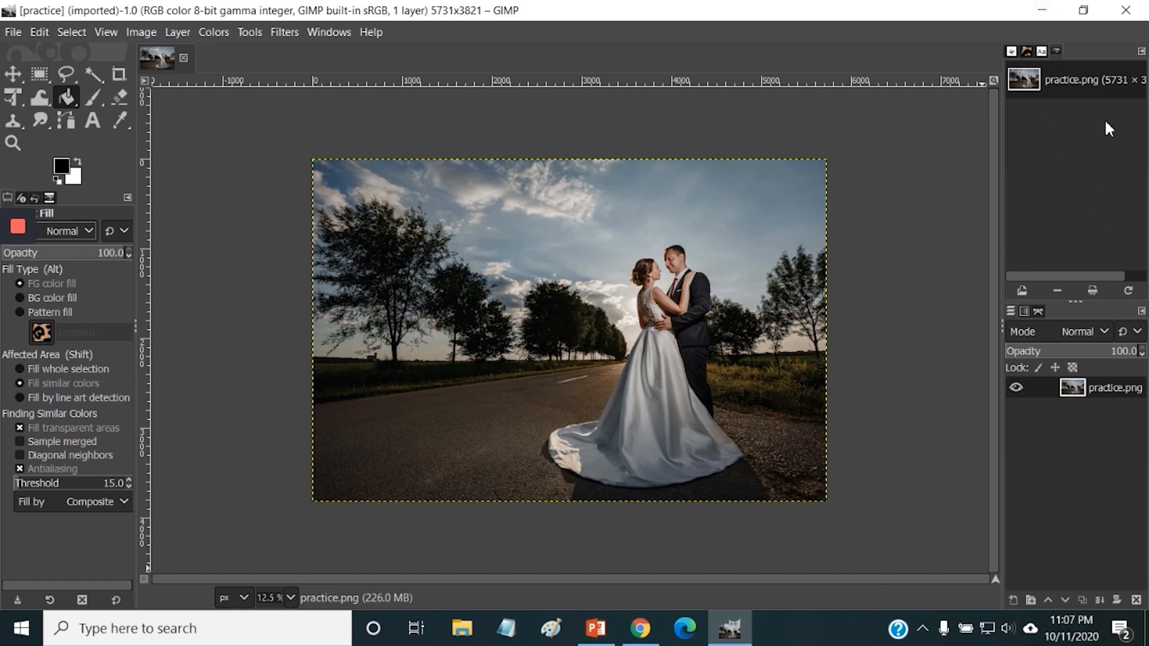
Step: Look through the patterns, fonts, document history and brushes, and check the channels and paths before returning to the layers
{"action": "left_click", "coordinate": [1025, 51]}
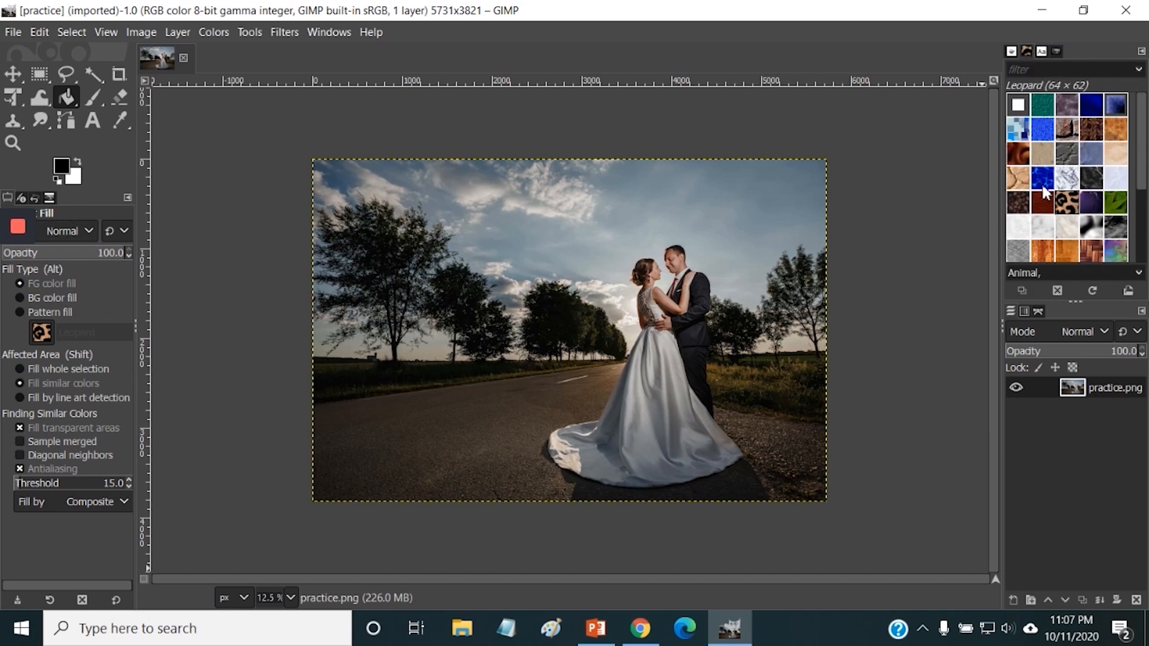
{"action": "left_click", "coordinate": [1044, 52]}
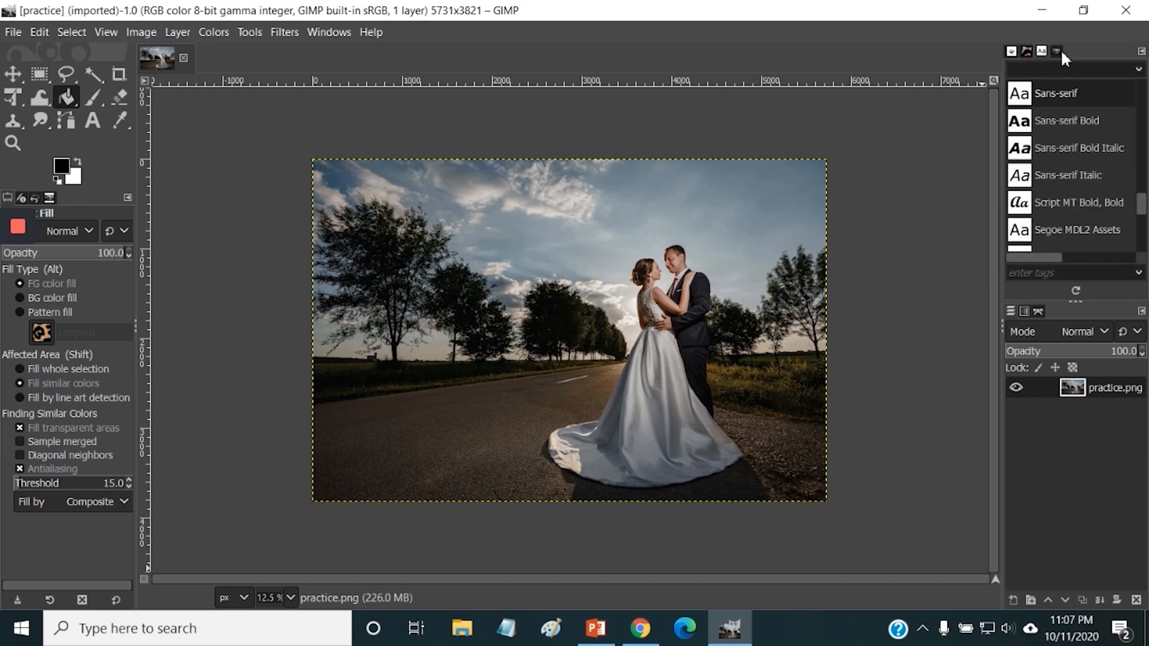
{"action": "left_click", "coordinate": [1061, 52]}
{"action": "left_click", "coordinate": [1009, 53]}
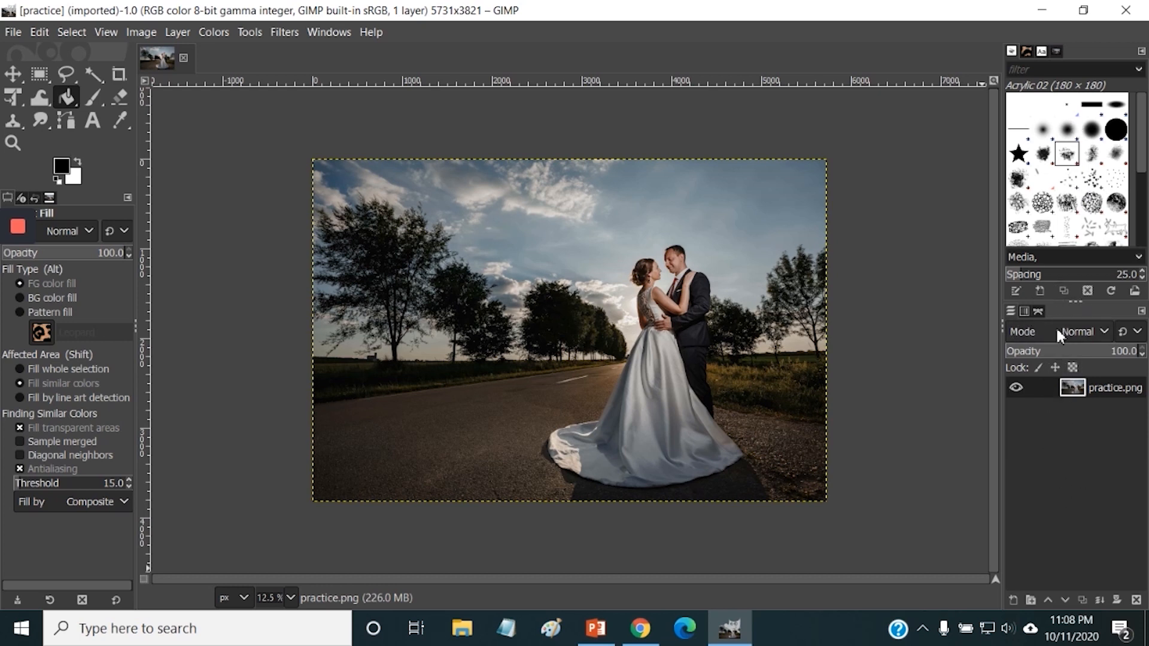
{"action": "left_click", "coordinate": [1024, 311]}
{"action": "left_click", "coordinate": [1037, 311]}
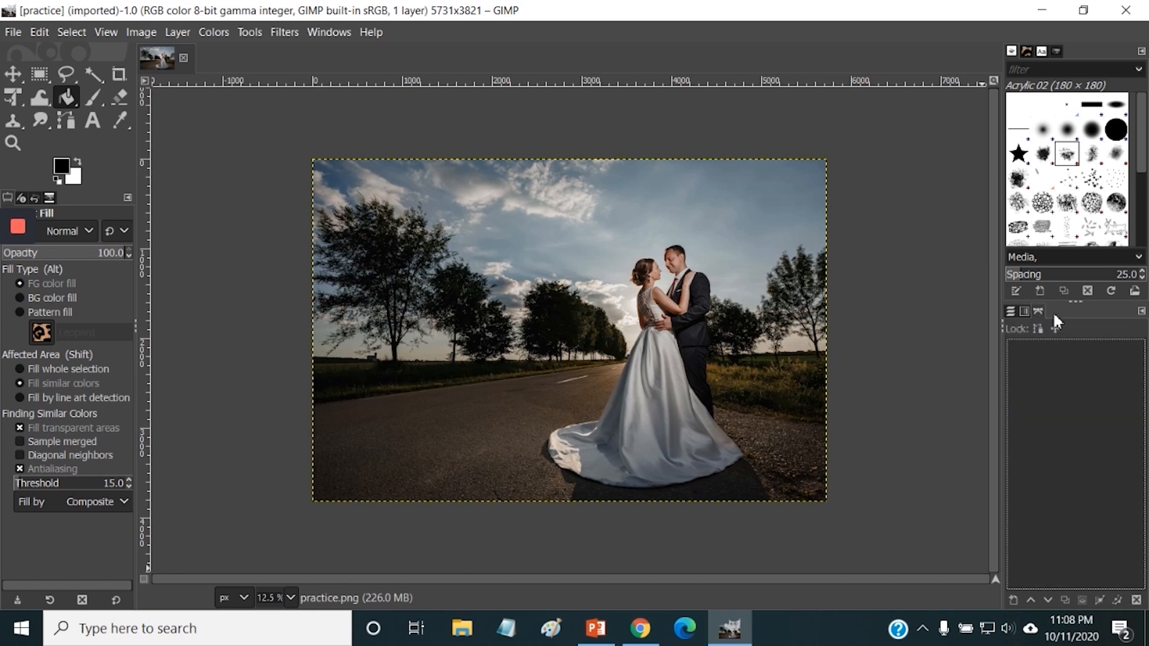
{"action": "left_click", "coordinate": [1009, 311]}
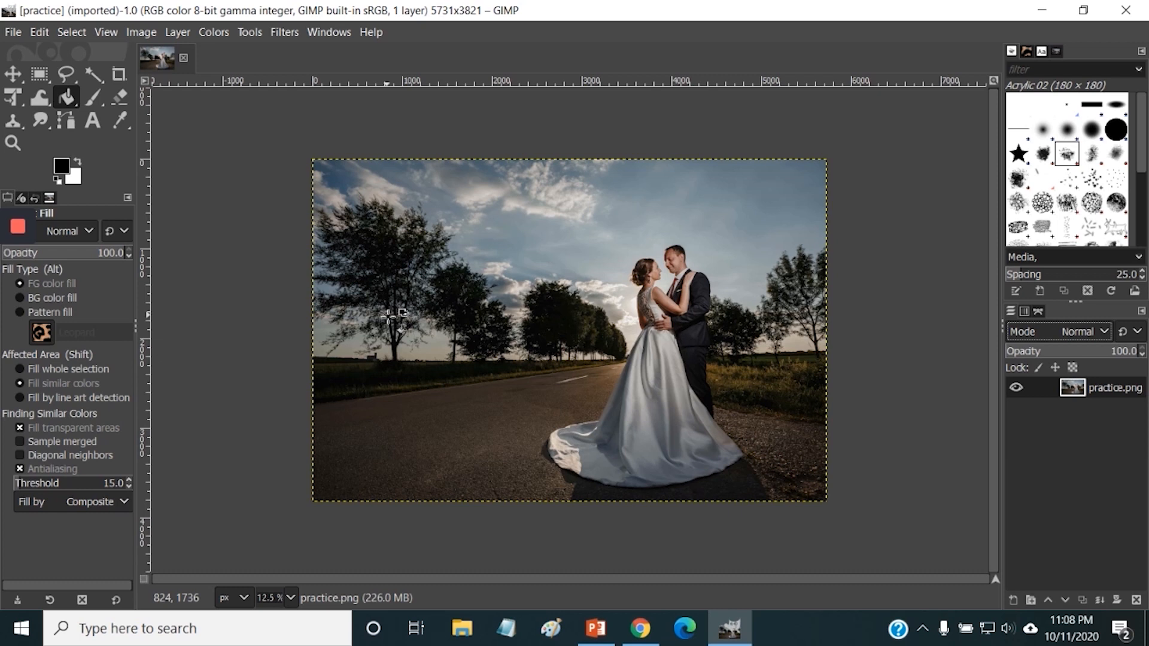
Step: Check the available ruler units, inspect the photo at 100 % zoom, and return to 12.5 %
{"action": "left_click", "coordinate": [244, 598]}
{"action": "left_click", "coordinate": [245, 599]}
{"action": "left_click", "coordinate": [291, 598]}
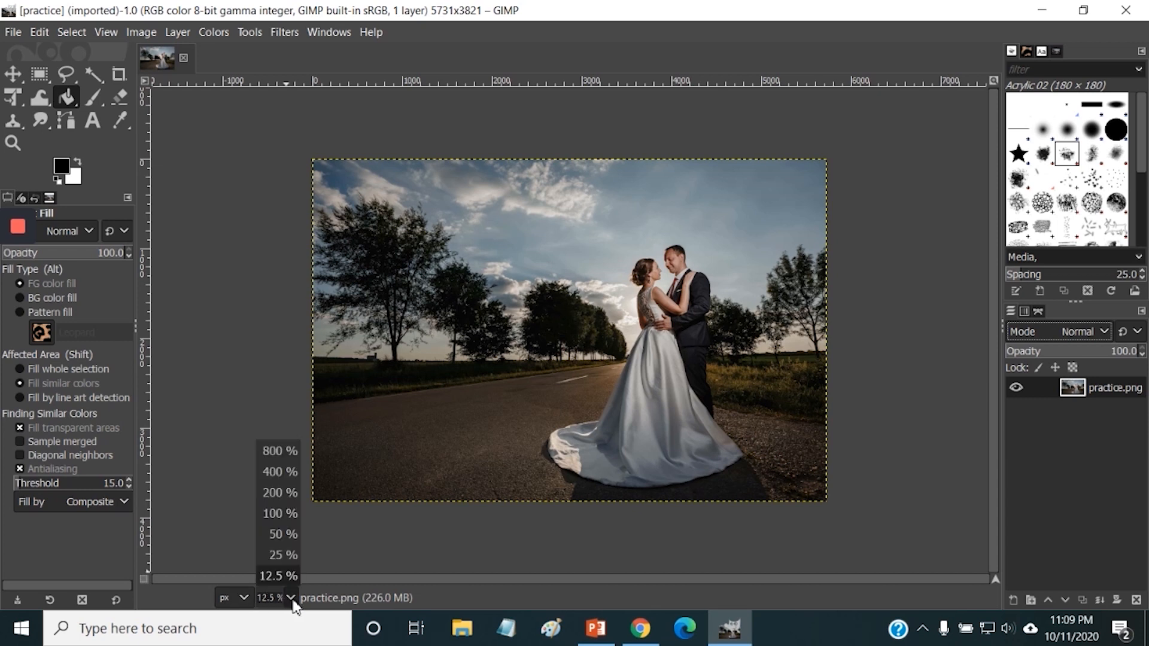
{"action": "left_click", "coordinate": [277, 512]}
{"action": "scroll", "coordinate": [420, 409], "scroll_direction": "down", "scroll_amount": 5}
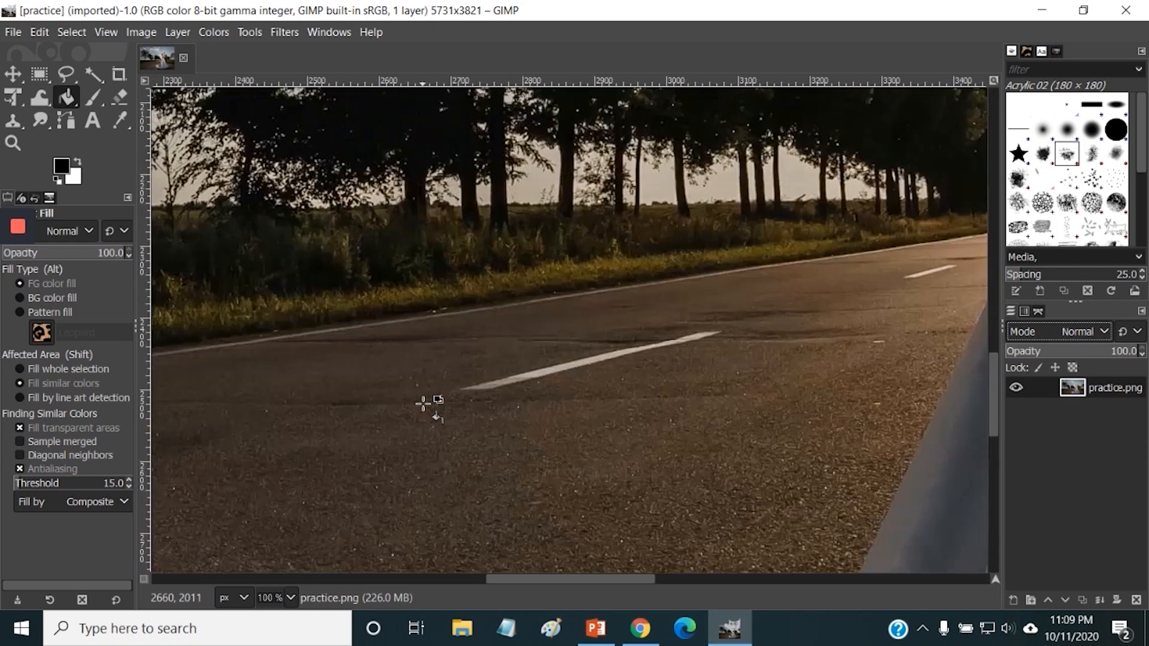
{"action": "scroll", "coordinate": [423, 404], "scroll_direction": "up", "scroll_amount": 9}
{"action": "scroll", "coordinate": [423, 401], "scroll_direction": "down", "scroll_amount": 7}
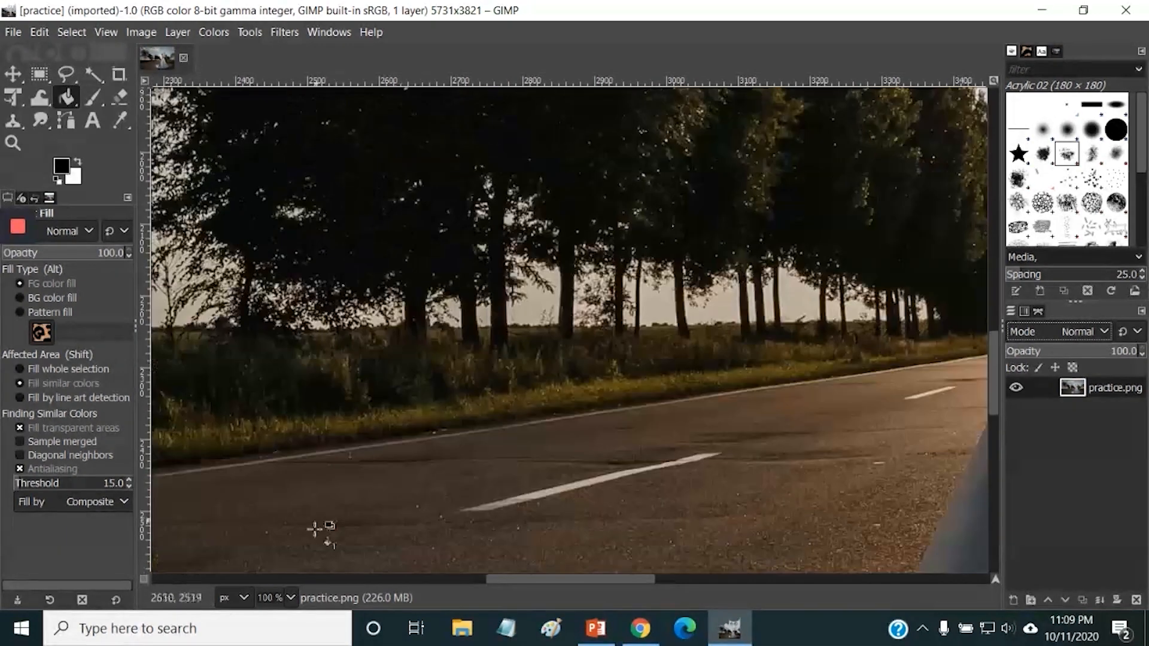
{"action": "left_click", "coordinate": [291, 597]}
{"action": "left_click", "coordinate": [278, 576]}
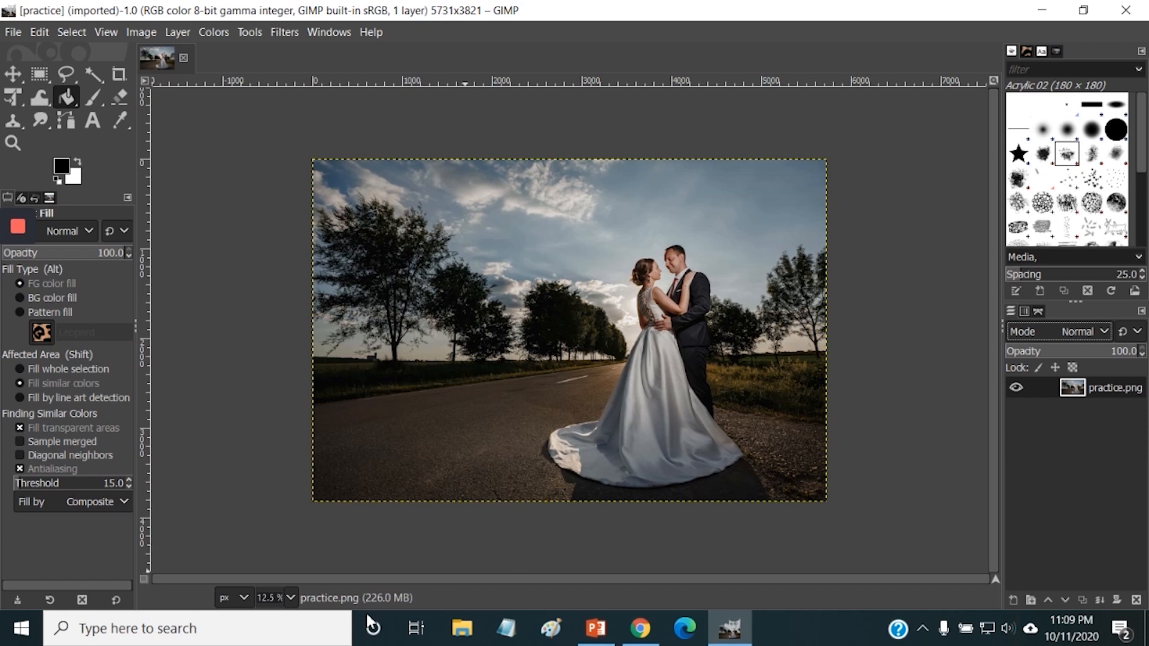
{"action": "key", "text": "t"}
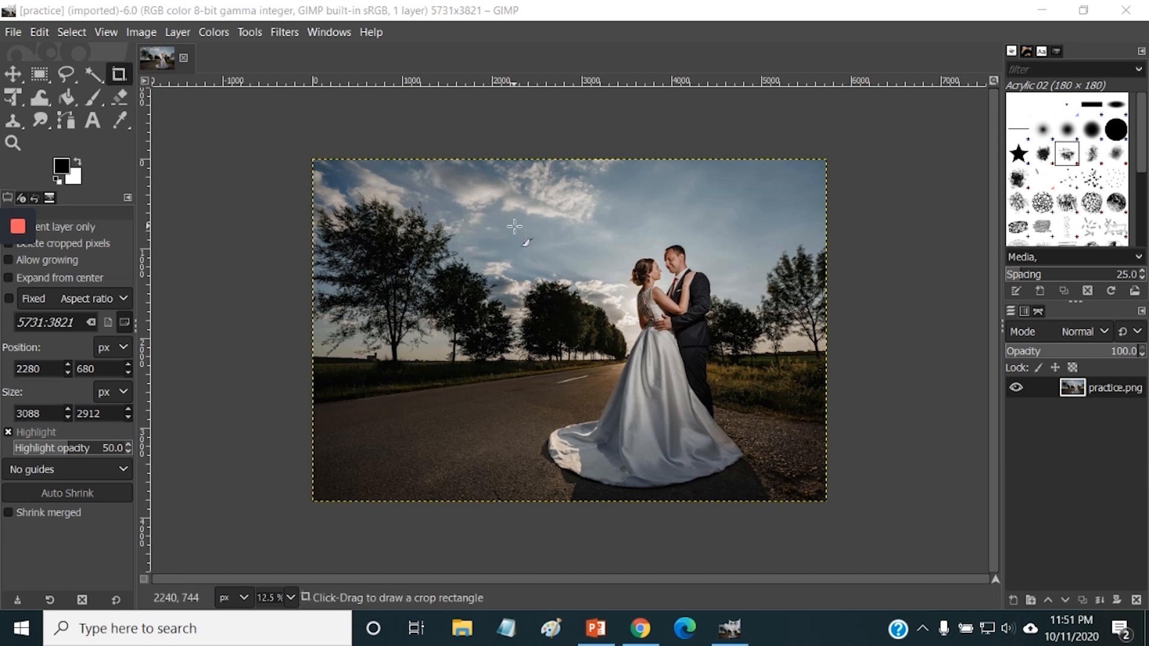
Step: Crop the photo around the couple to about 2912 × 3200 px, starting at about 2408, 528, with Delete cropped pixels off
{"action": "left_click_drag", "start_coordinate": [513, 225], "coordinate": [766, 501]}
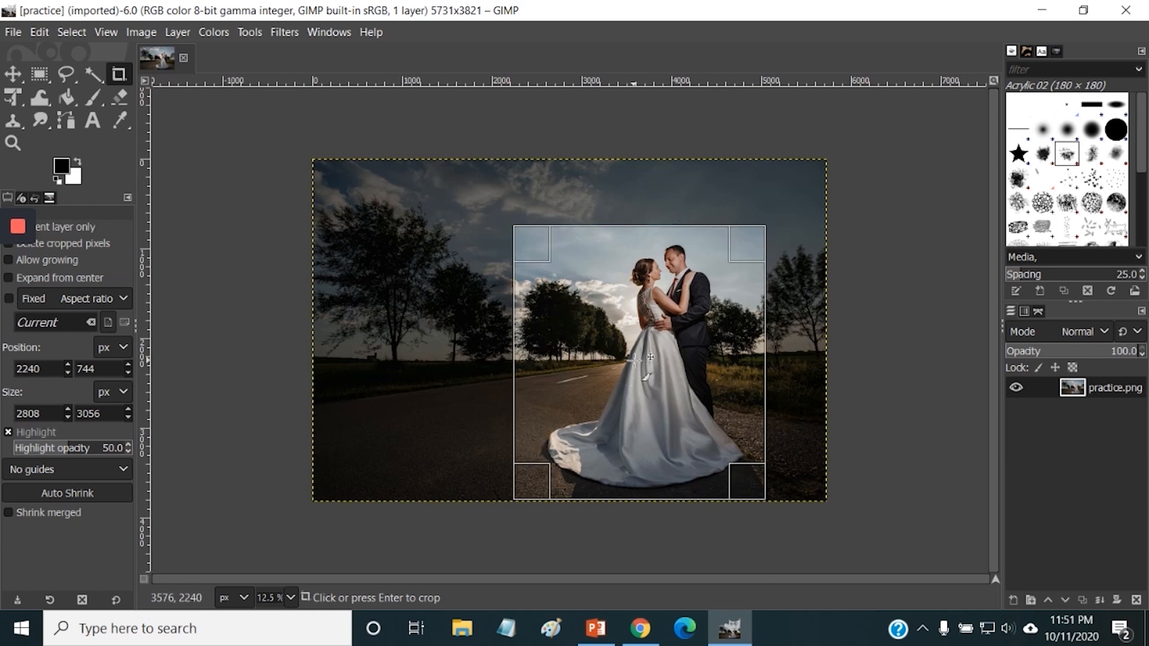
{"action": "mouse_move", "coordinate": [636, 359]}
{"action": "left_mouse_down"}
{"action": "mouse_move", "coordinate": [604, 313]}
{"action": "mouse_move", "coordinate": [672, 307]}
{"action": "mouse_move", "coordinate": [638, 351]}
{"action": "mouse_move", "coordinate": [633, 329]}
{"action": "mouse_move", "coordinate": [648, 354]}
{"action": "left_mouse_up"}
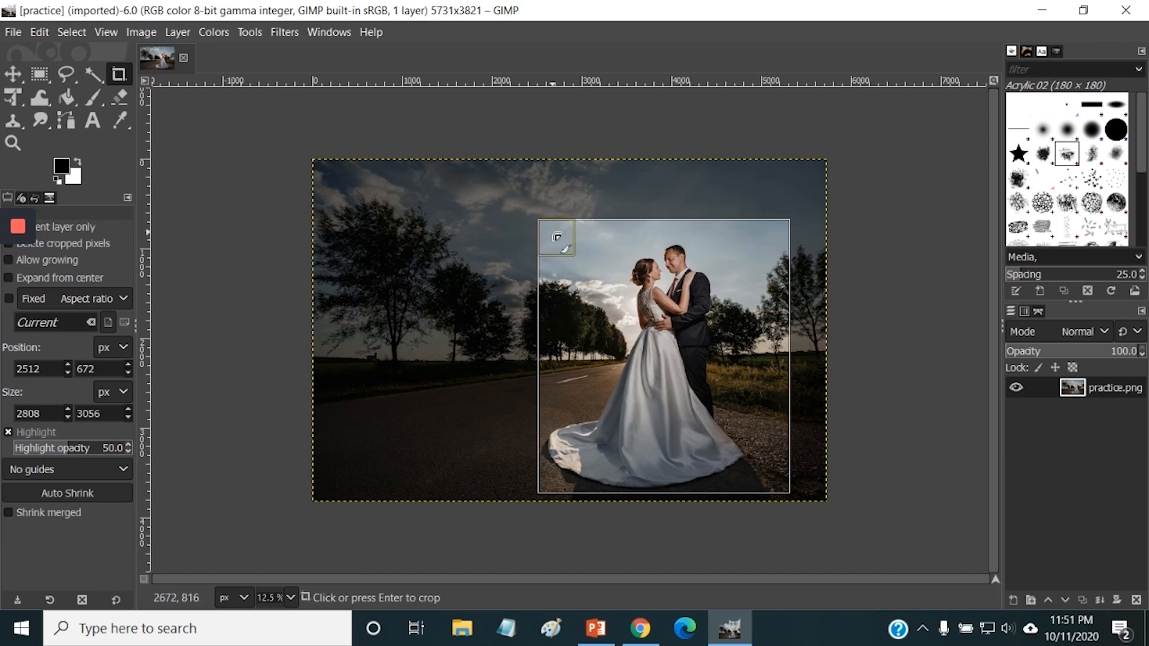
{"action": "mouse_move", "coordinate": [555, 237]}
{"action": "left_mouse_down"}
{"action": "mouse_move", "coordinate": [548, 266]}
{"action": "mouse_move", "coordinate": [569, 368]}
{"action": "mouse_move", "coordinate": [642, 240]}
{"action": "mouse_move", "coordinate": [562, 216]}
{"action": "mouse_move", "coordinate": [499, 254]}
{"action": "mouse_move", "coordinate": [548, 275]}
{"action": "mouse_move", "coordinate": [553, 232]}
{"action": "left_mouse_up"}
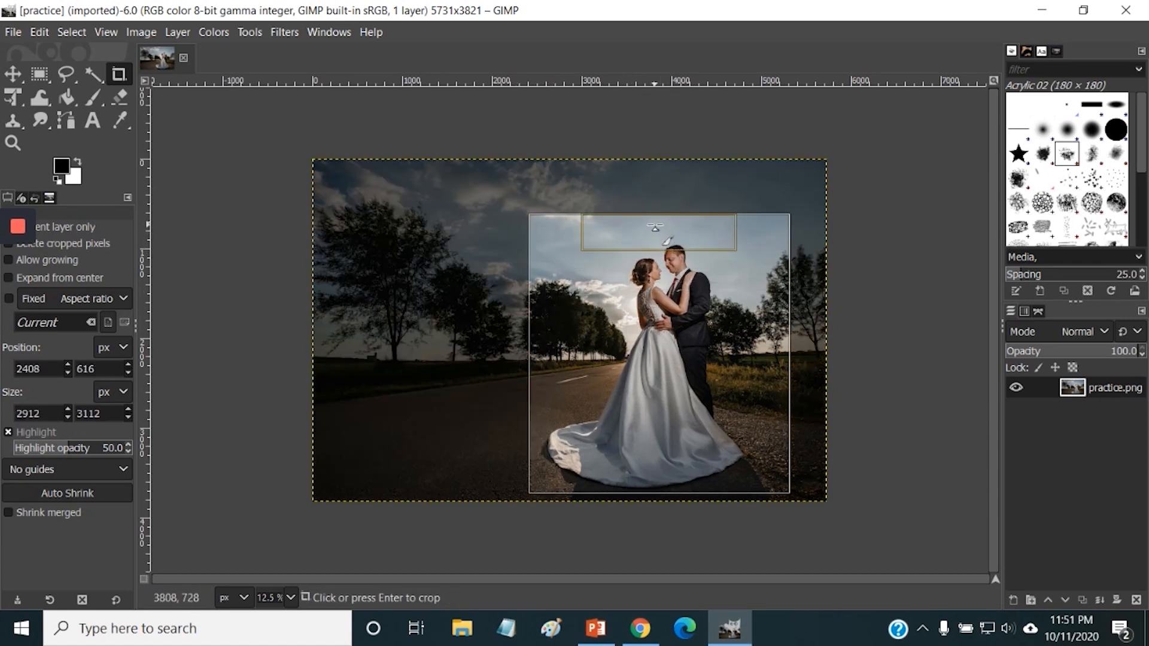
{"action": "mouse_move", "coordinate": [649, 240]}
{"action": "left_mouse_down"}
{"action": "mouse_move", "coordinate": [667, 388]}
{"action": "mouse_move", "coordinate": [671, 222]}
{"action": "mouse_move", "coordinate": [673, 398]}
{"action": "mouse_move", "coordinate": [676, 218]}
{"action": "mouse_move", "coordinate": [670, 234]}
{"action": "left_mouse_up"}
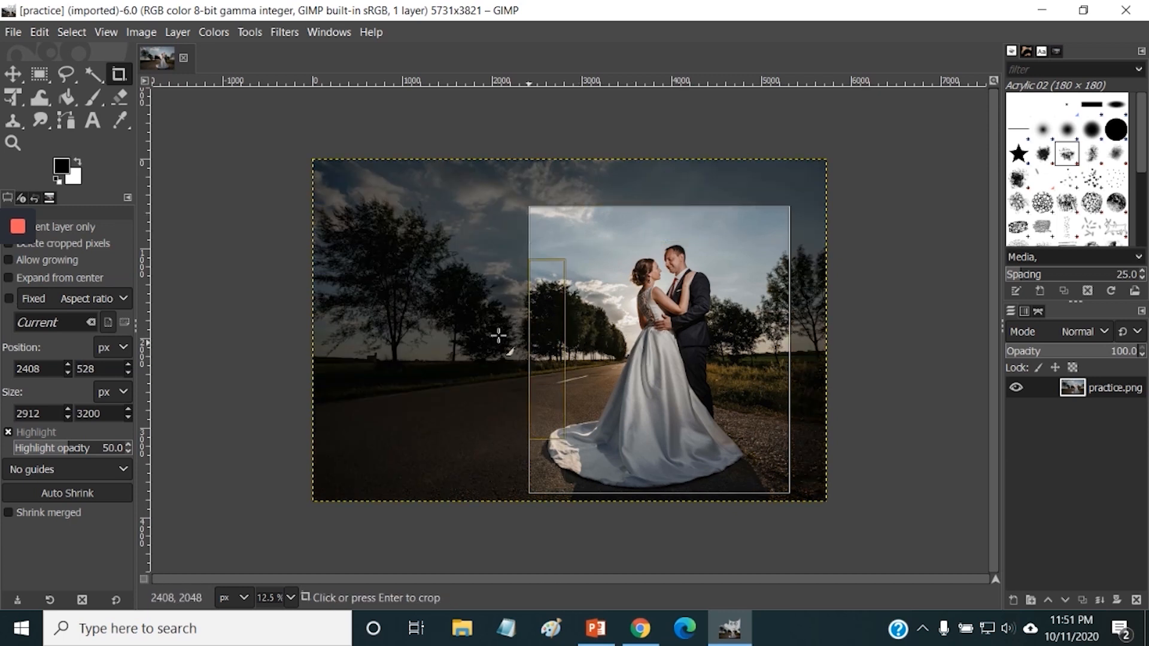
{"action": "left_click", "coordinate": [662, 347]}
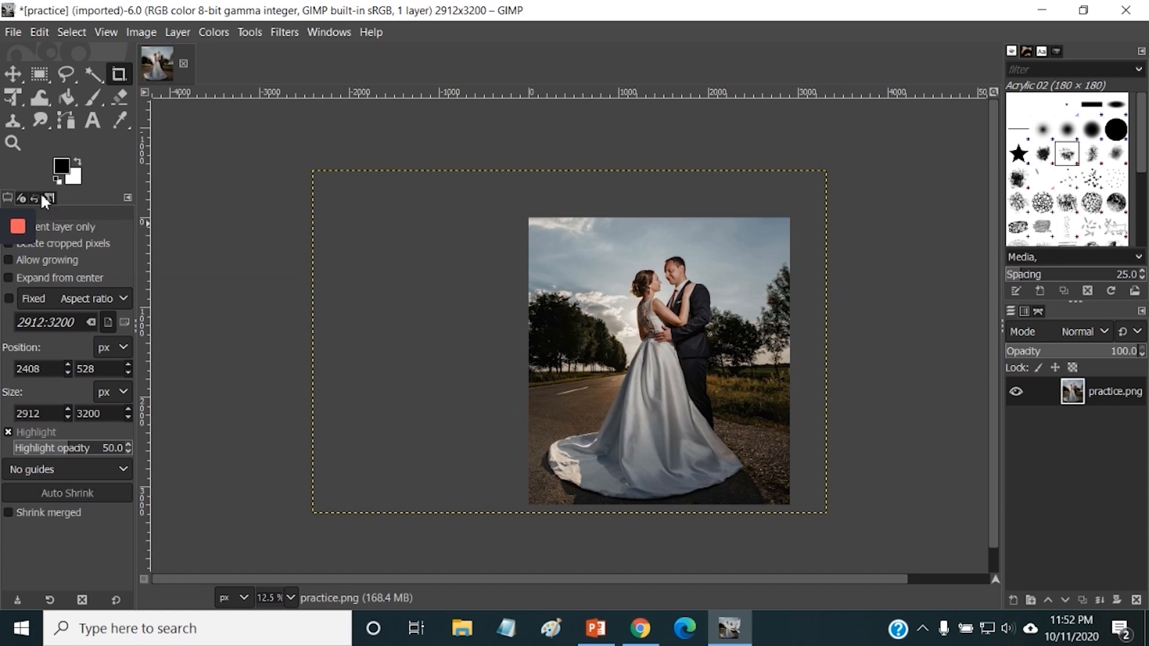
Step: Move the program window away from the screen edge and restore the base image from the undo history
{"action": "left_click_drag", "start_coordinate": [147, 11], "coordinate": [186, 17]}
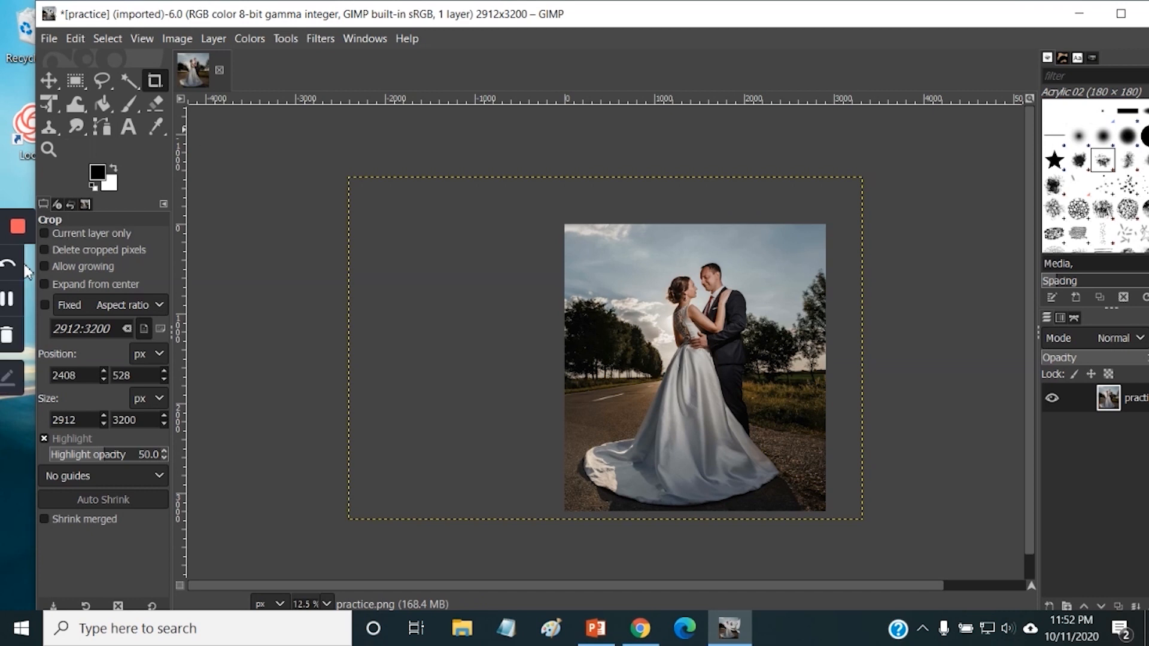
{"action": "left_click", "coordinate": [71, 205]}
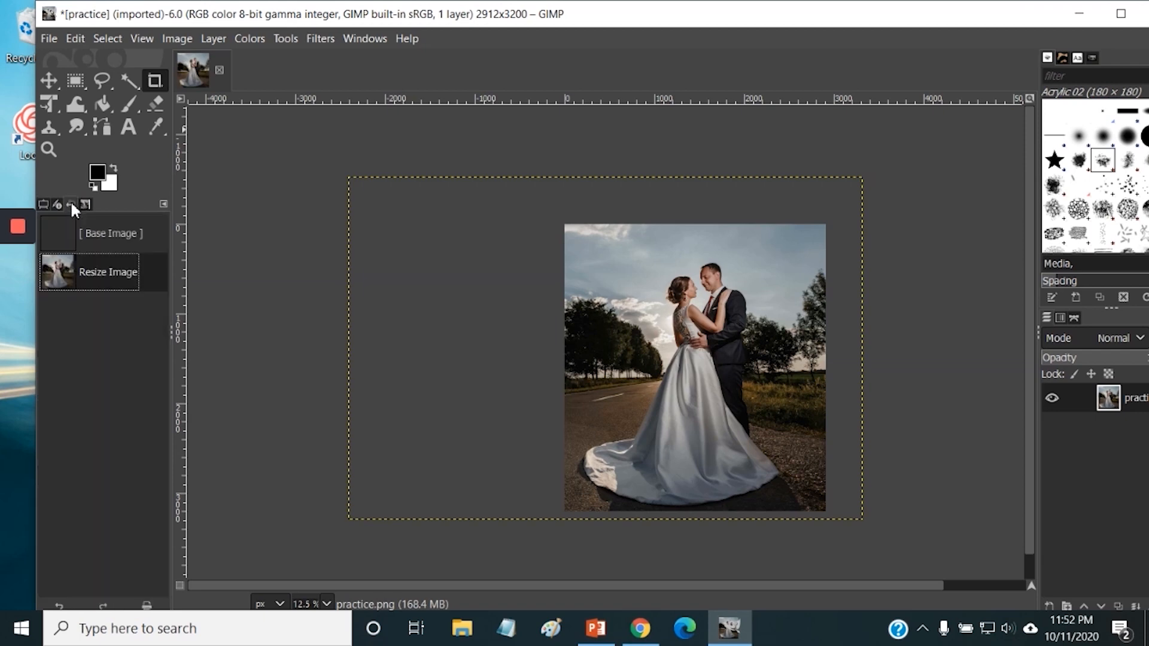
{"action": "left_click", "coordinate": [112, 232]}
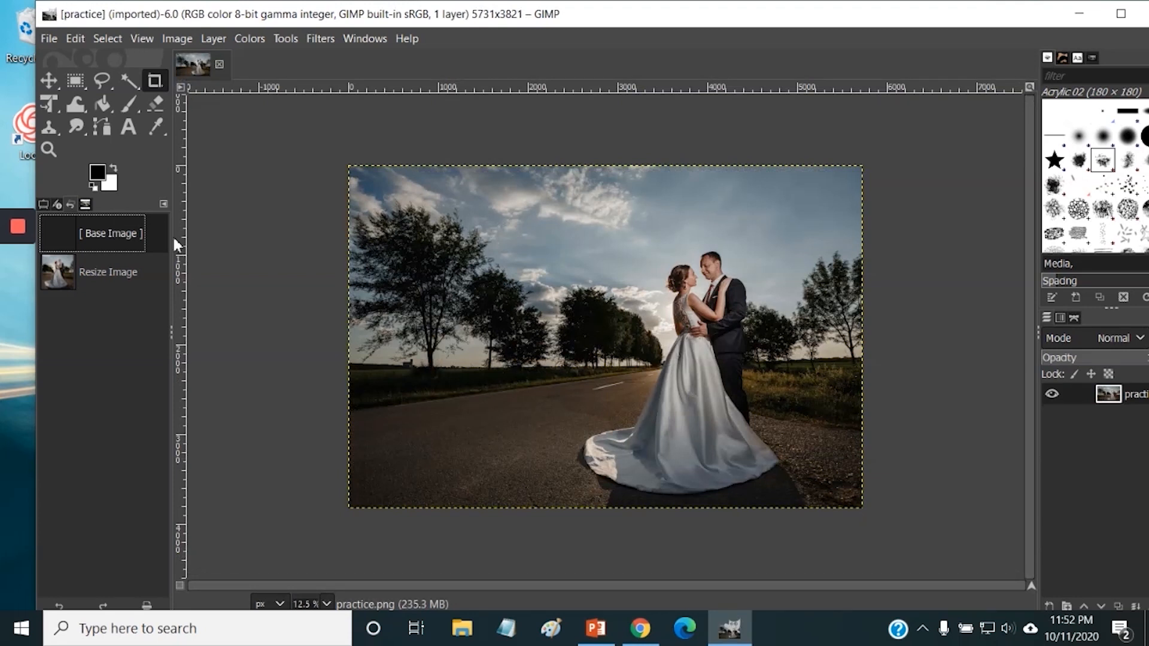
Step: Enable Delete cropped pixels for the Crop tool and crop the photo around the couple to about 2992 × 2976 px
{"action": "left_click", "coordinate": [44, 205]}
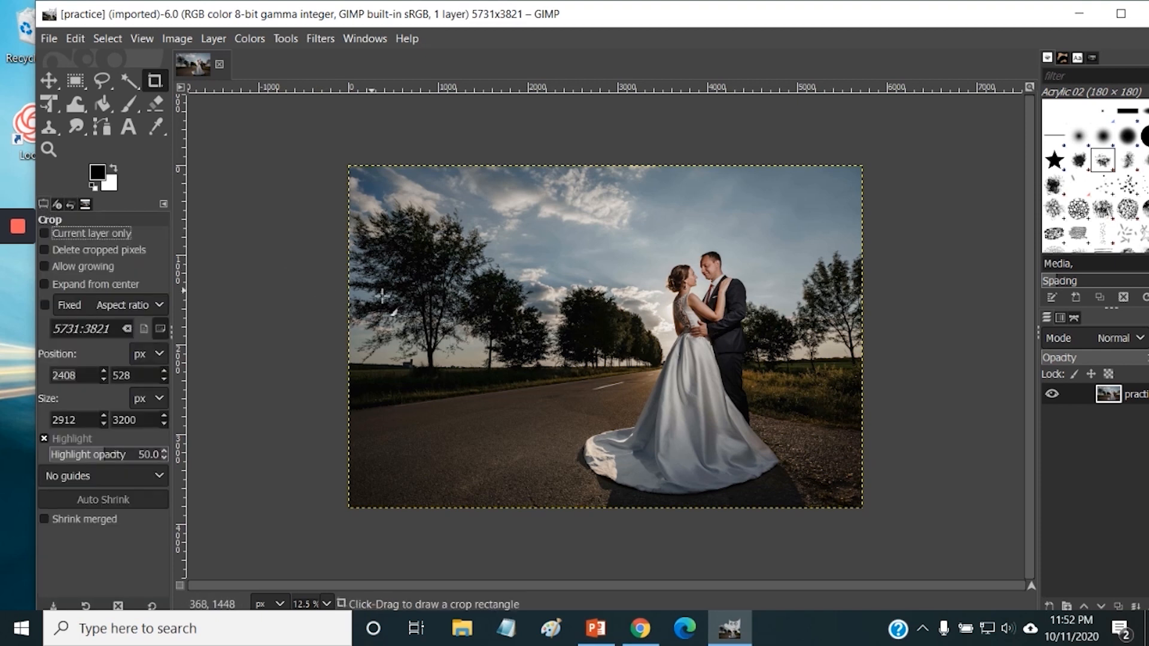
{"action": "left_click", "coordinate": [45, 250]}
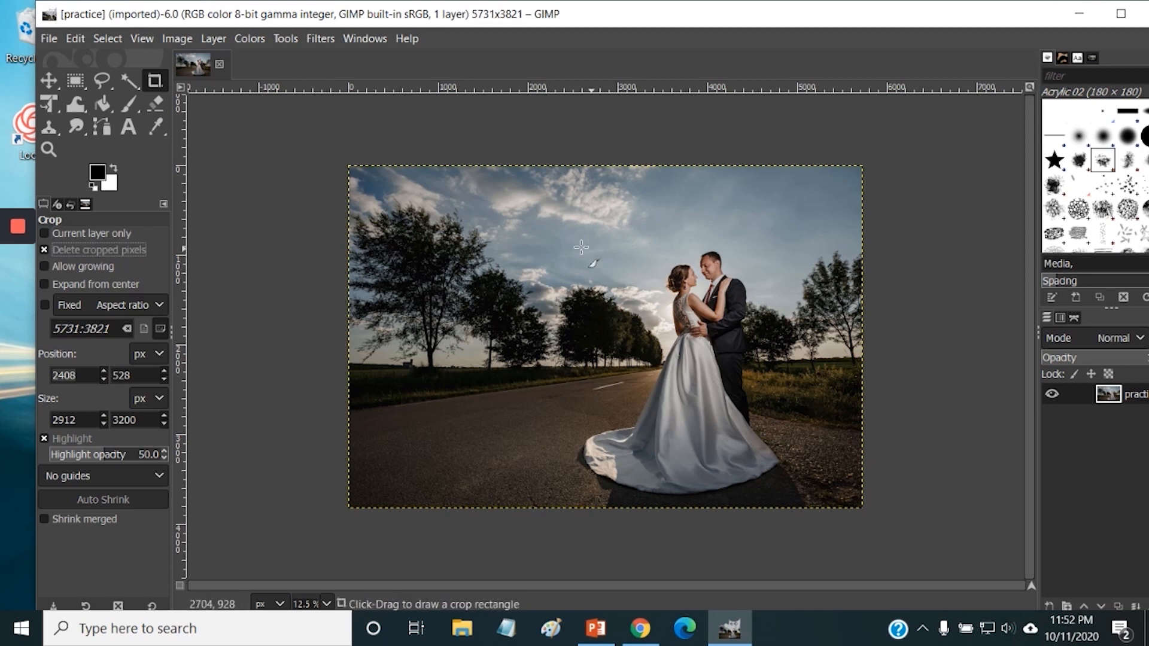
{"action": "left_click_drag", "start_coordinate": [562, 230], "coordinate": [831, 496]}
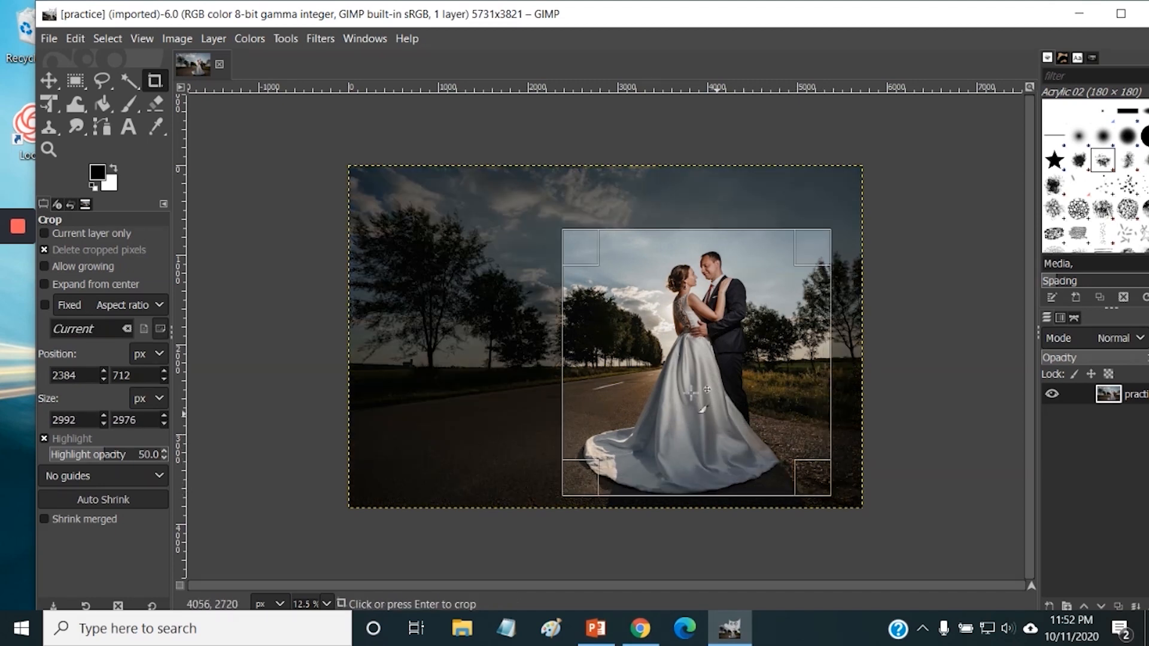
{"action": "left_click", "coordinate": [688, 359]}
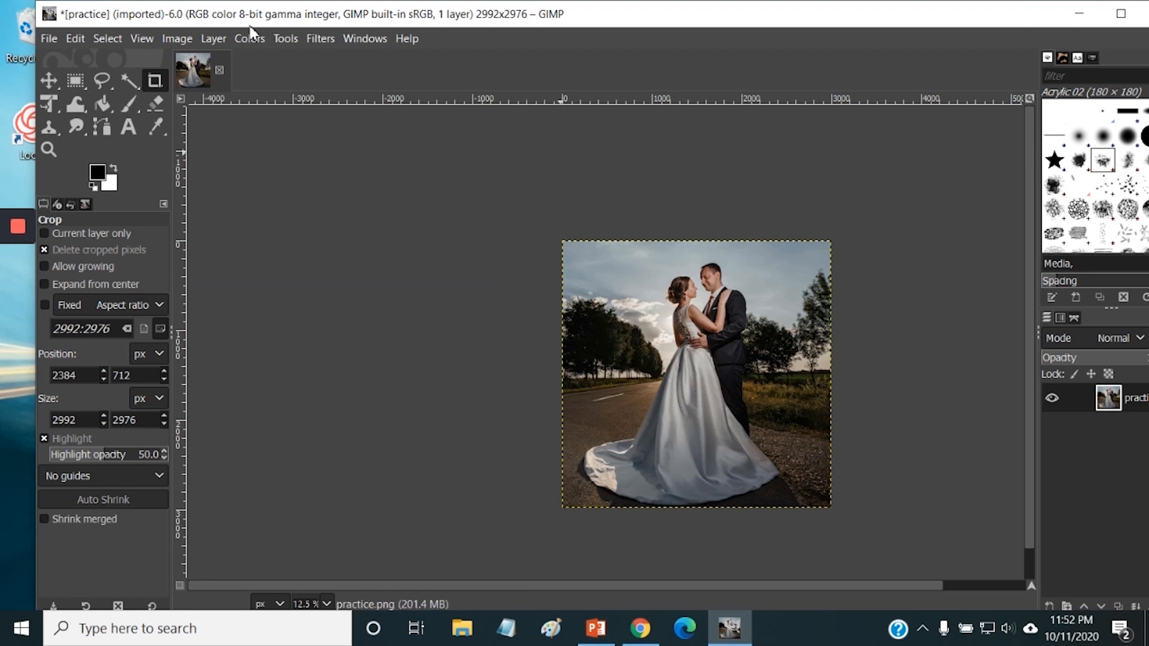
Step: Undo the crop made with deleted pixels by going back to the base image in the undo history
{"action": "left_click", "coordinate": [69, 205]}
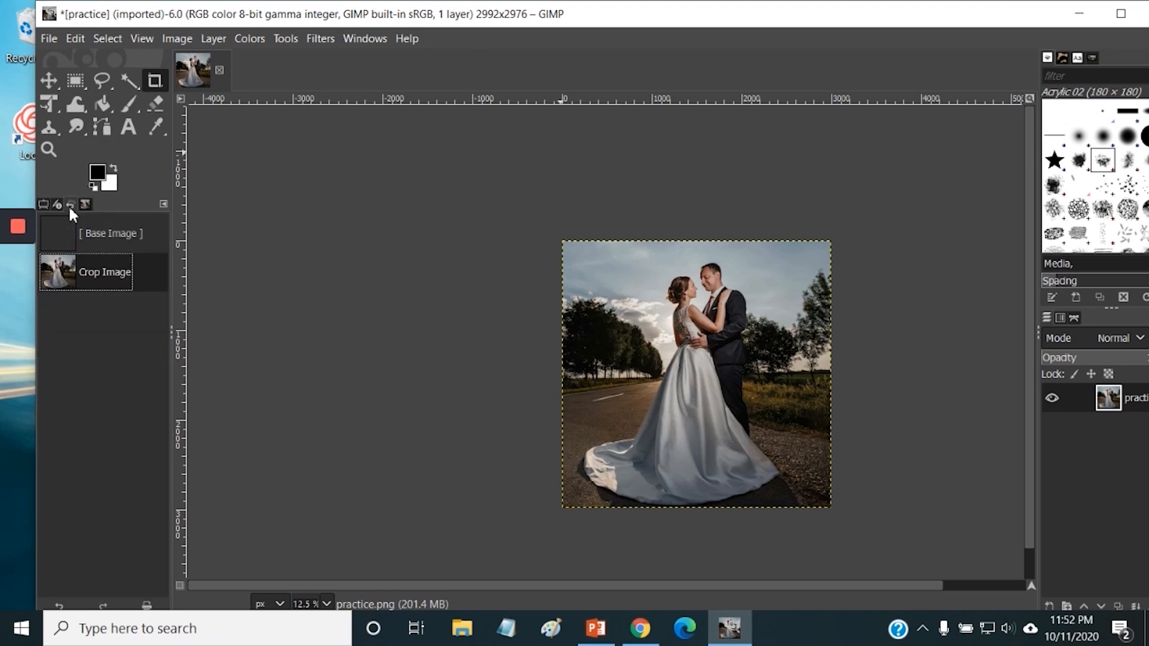
{"action": "left_click", "coordinate": [114, 236]}
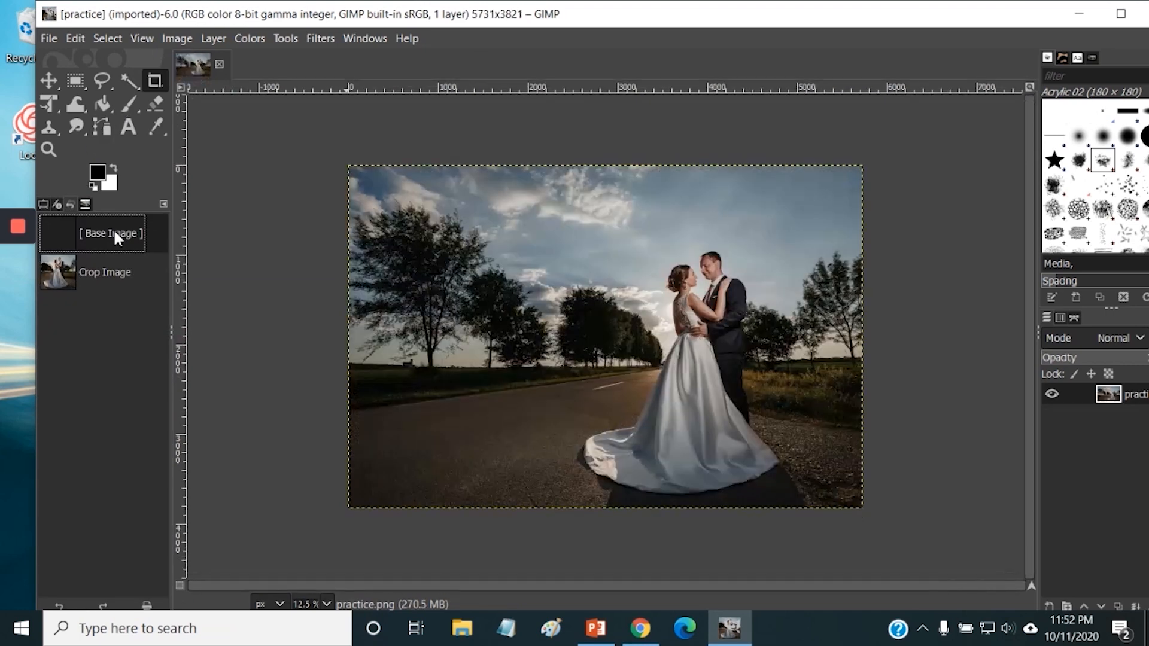
Step: Set the Crop tool's aspect ratio to 1:1
{"action": "left_click", "coordinate": [42, 204]}
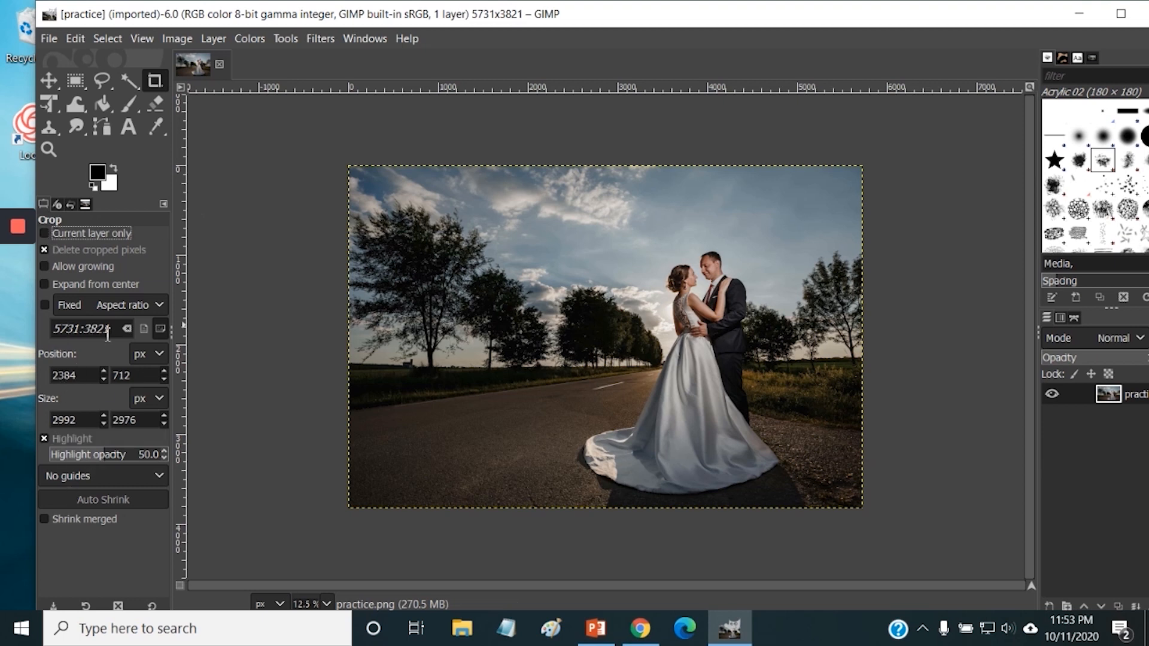
{"action": "left_click_drag", "start_coordinate": [113, 333], "coordinate": [40, 337]}
{"action": "type", "text": "1:1"}
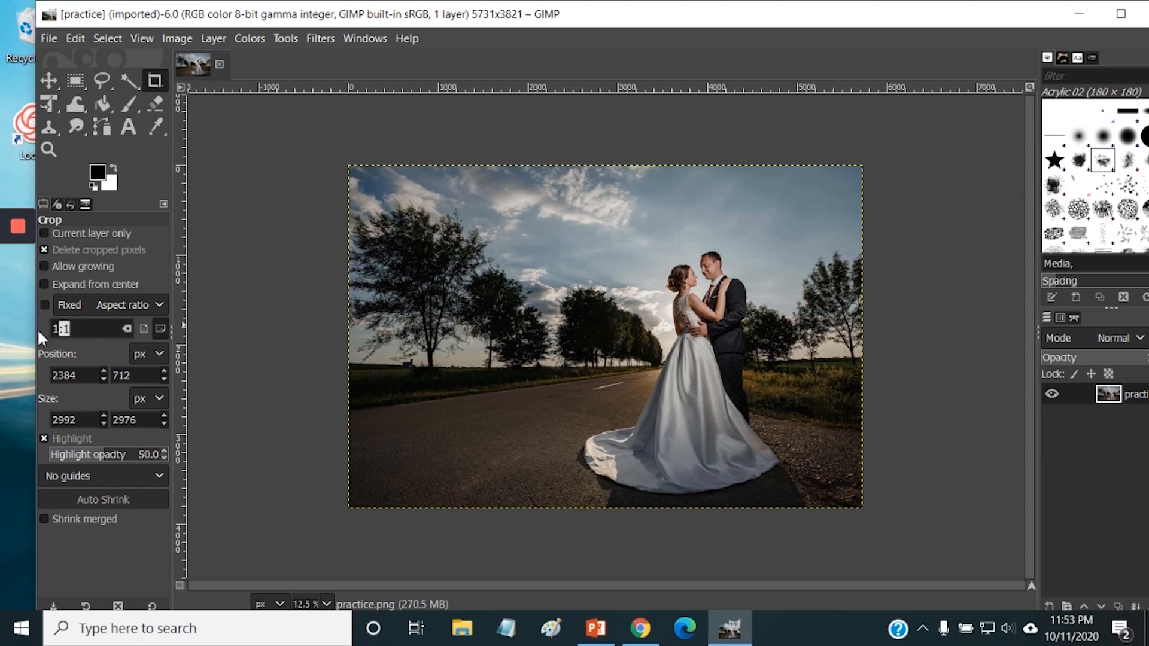
Step: Turn on the Crop tool's fixed 1:1 aspect ratio and draw a square crop area of about 2664 × 2664 px around the couple
{"action": "left_click", "coordinate": [83, 328]}
{"action": "left_click", "coordinate": [77, 328]}
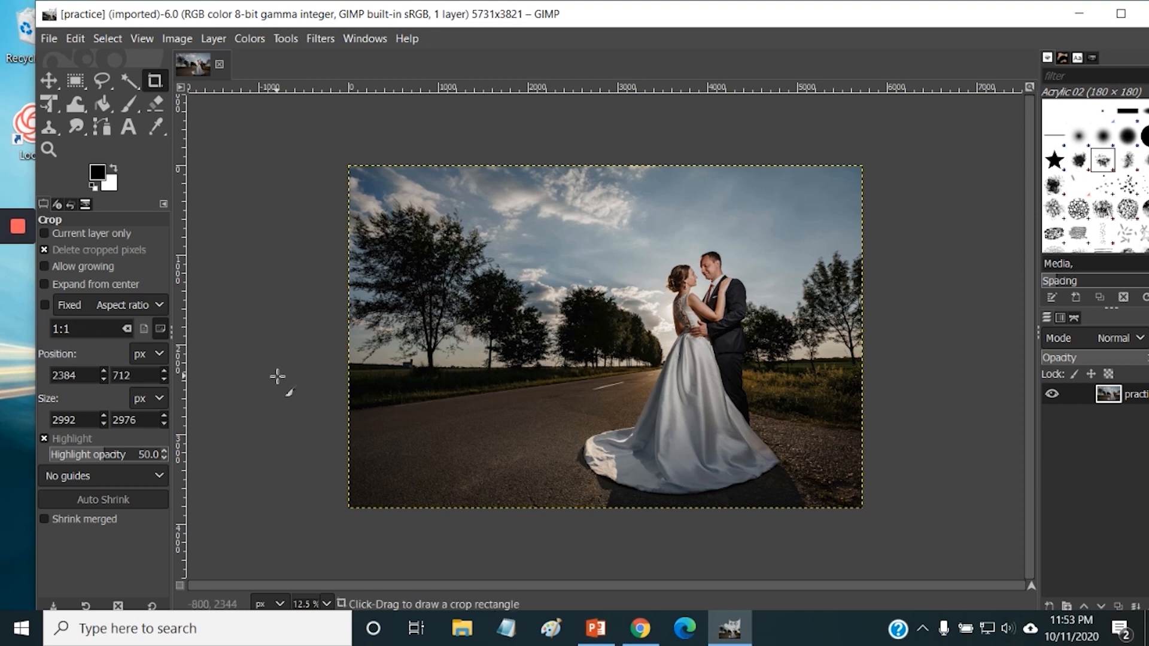
{"action": "left_click", "coordinate": [44, 305]}
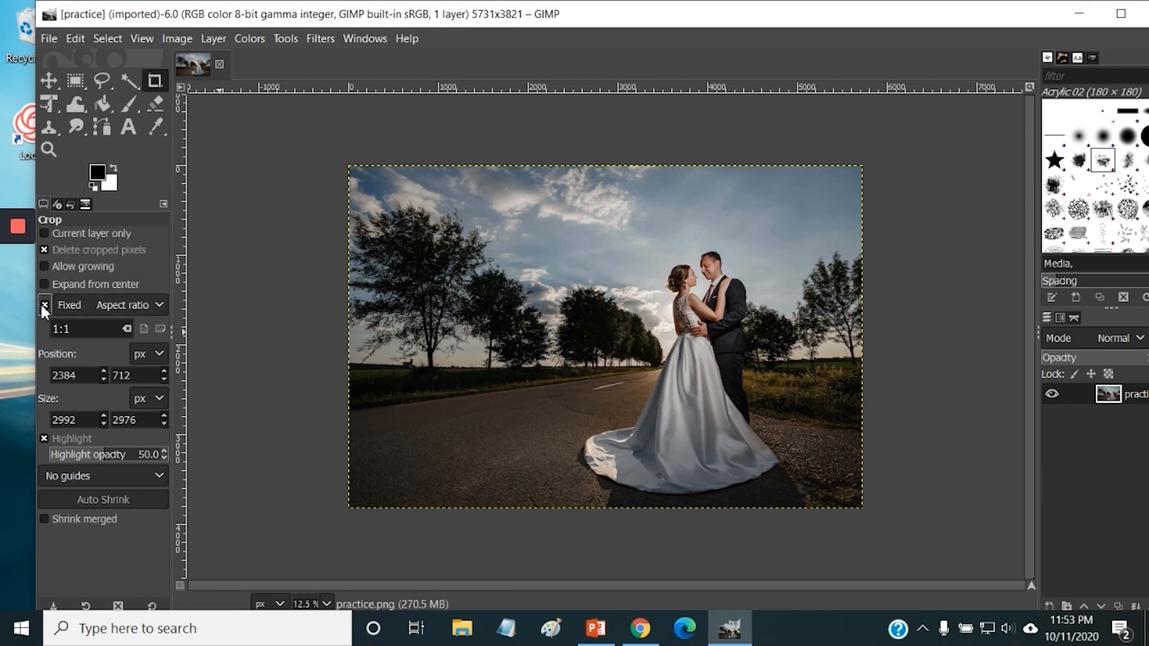
{"action": "left_click_drag", "start_coordinate": [559, 238], "coordinate": [799, 472]}
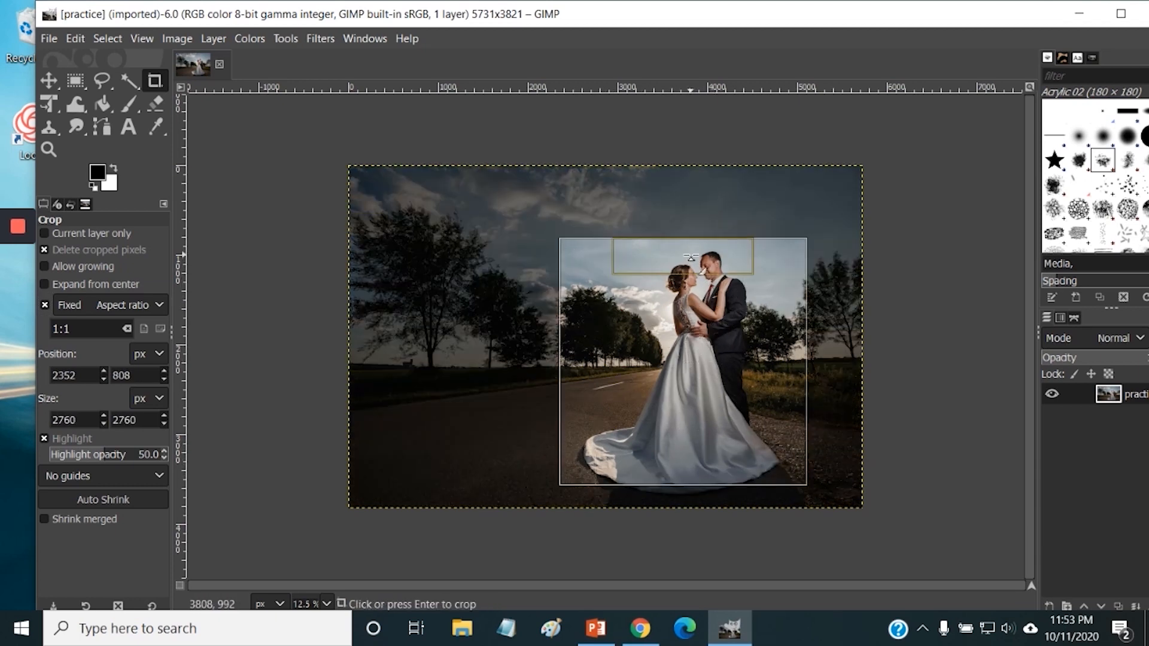
{"action": "mouse_move", "coordinate": [691, 258]}
{"action": "left_mouse_down"}
{"action": "mouse_move", "coordinate": [696, 322]}
{"action": "mouse_move", "coordinate": [694, 259]}
{"action": "mouse_move", "coordinate": [694, 271]}
{"action": "left_mouse_up"}
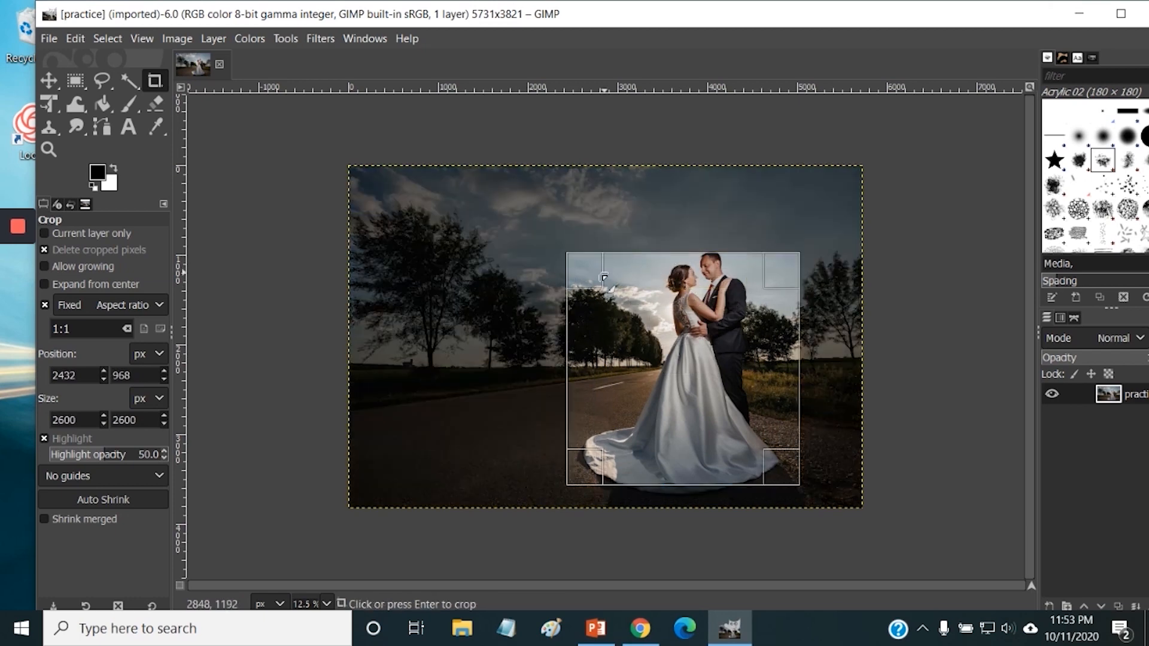
{"action": "left_click_drag", "start_coordinate": [603, 277], "coordinate": [543, 243]}
{"action": "left_click_drag", "start_coordinate": [651, 346], "coordinate": [567, 269]}
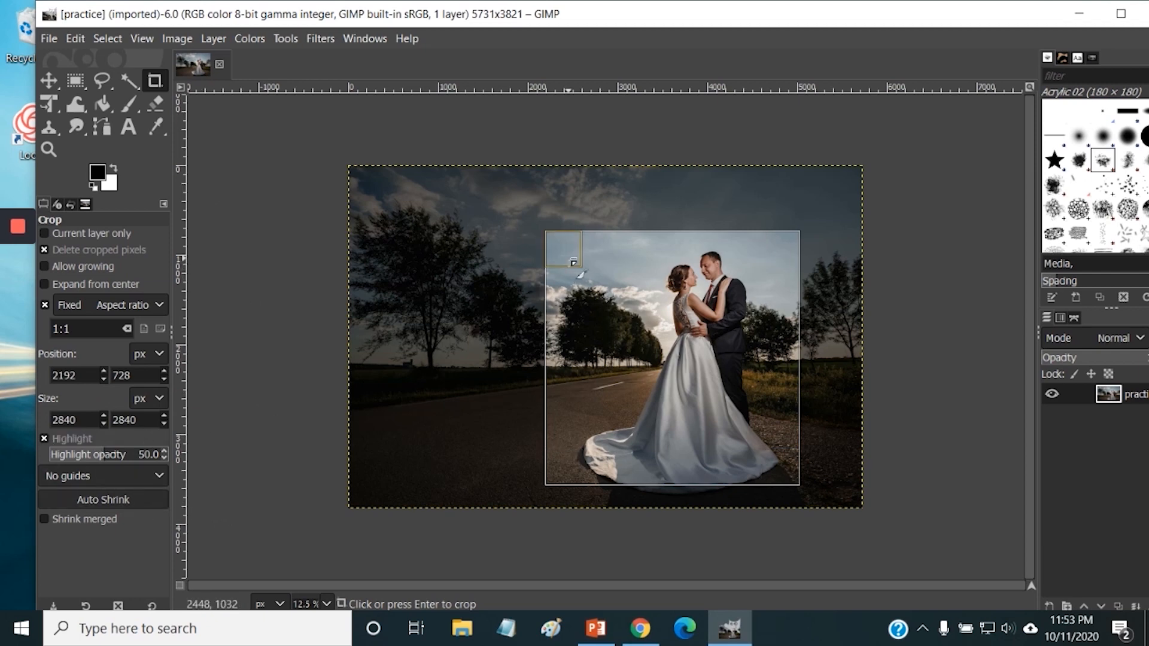
{"action": "mouse_move", "coordinate": [570, 258]}
{"action": "left_mouse_down"}
{"action": "mouse_move", "coordinate": [637, 323]}
{"action": "mouse_move", "coordinate": [584, 264]}
{"action": "left_mouse_up"}
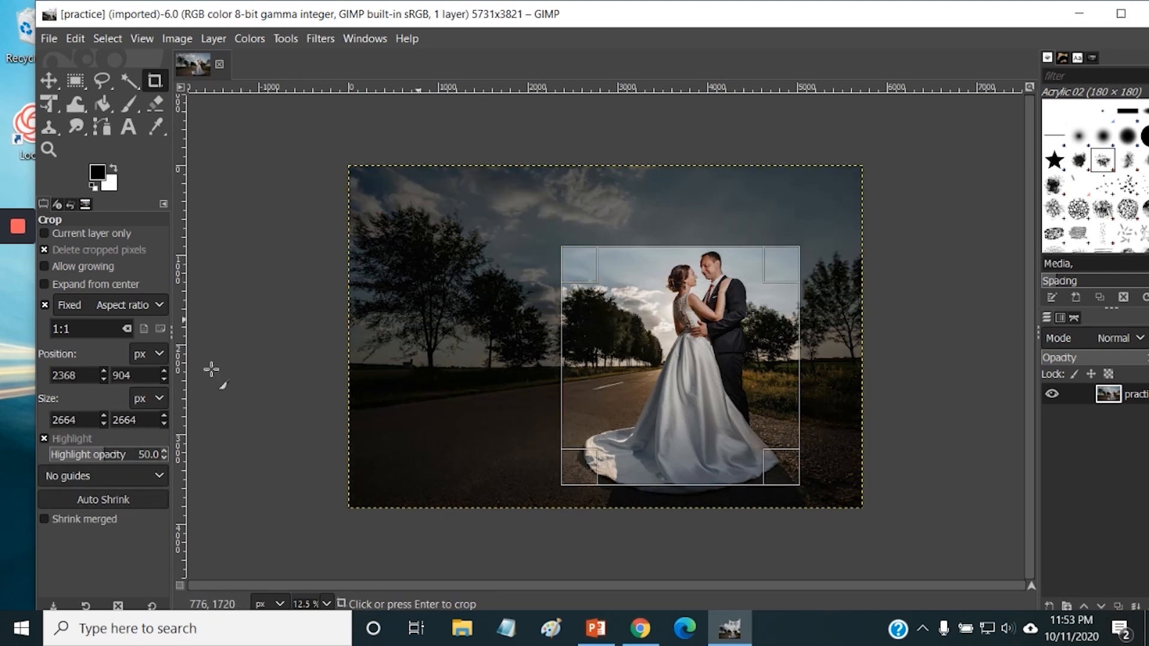
Step: Set the crop area's width to 3000 px, shift it slightly to centre the couple and apply the crop
{"action": "left_click", "coordinate": [84, 421]}
{"action": "double_click", "coordinate": [83, 420]}
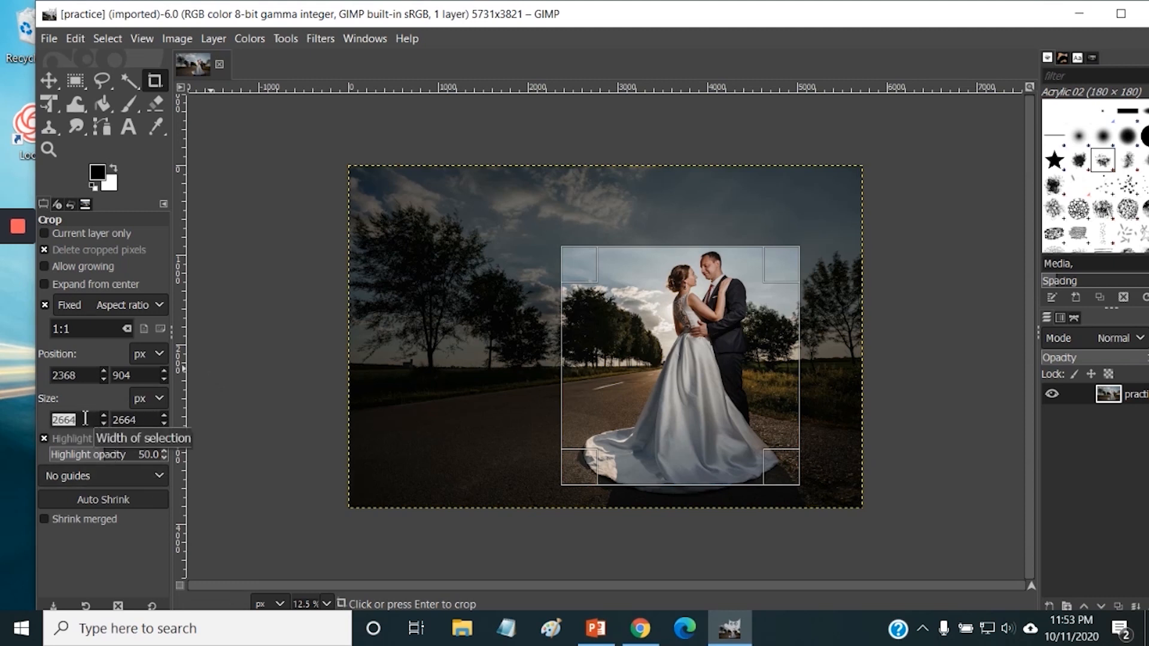
{"action": "type", "text": "3000"}
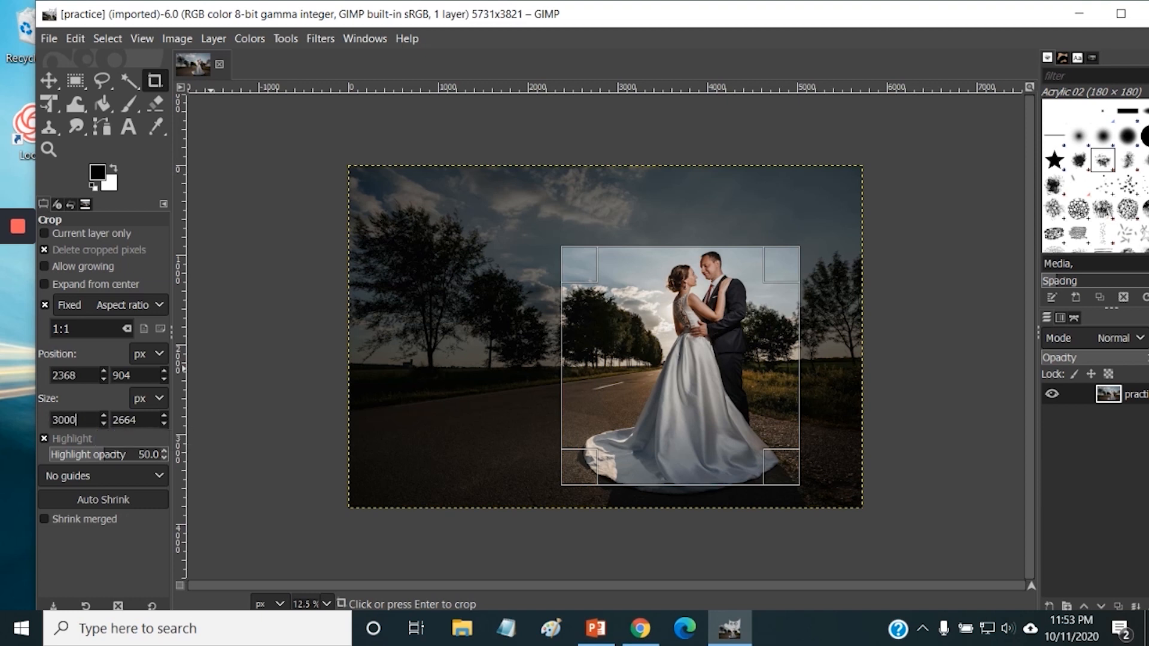
{"action": "key", "text": "Return"}
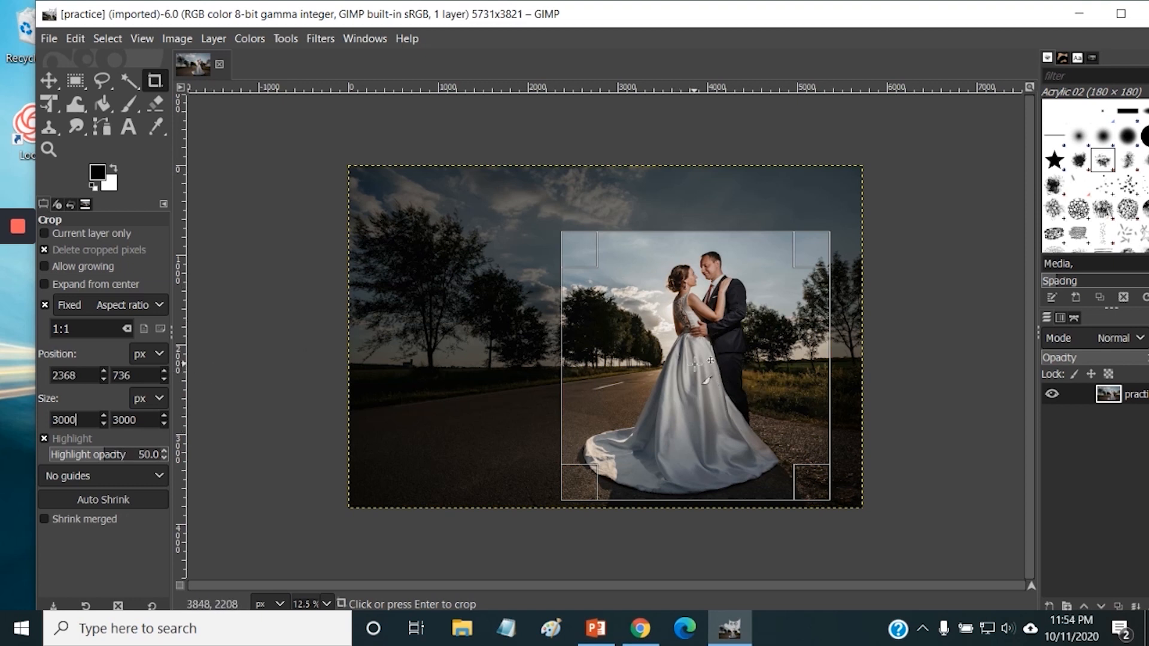
{"action": "left_click_drag", "start_coordinate": [694, 363], "coordinate": [684, 363]}
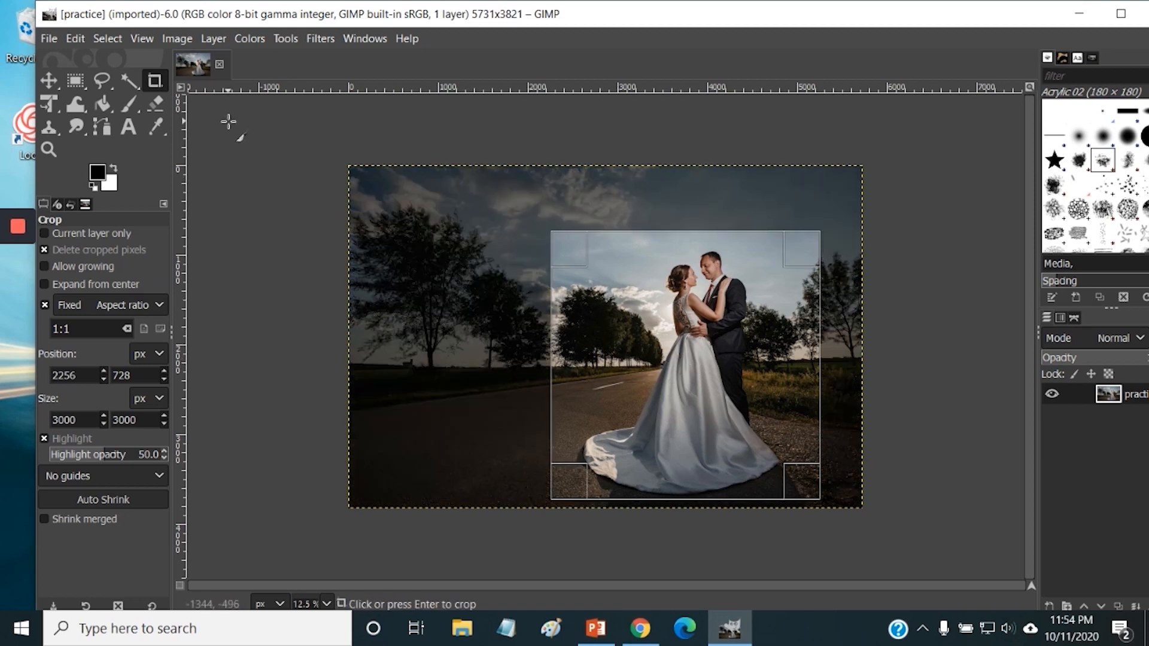
{"action": "left_click", "coordinate": [688, 368]}
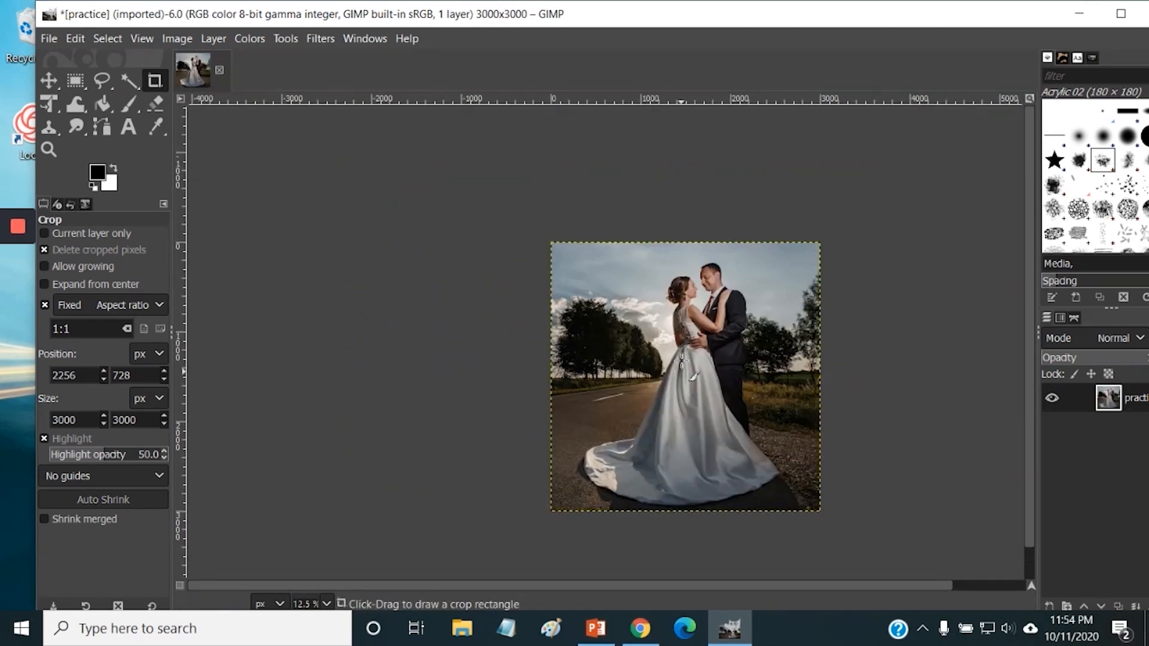
Step: Try scaling the cropped image to 800 × 100 px with width and height unlinked
{"action": "left_click", "coordinate": [326, 604]}
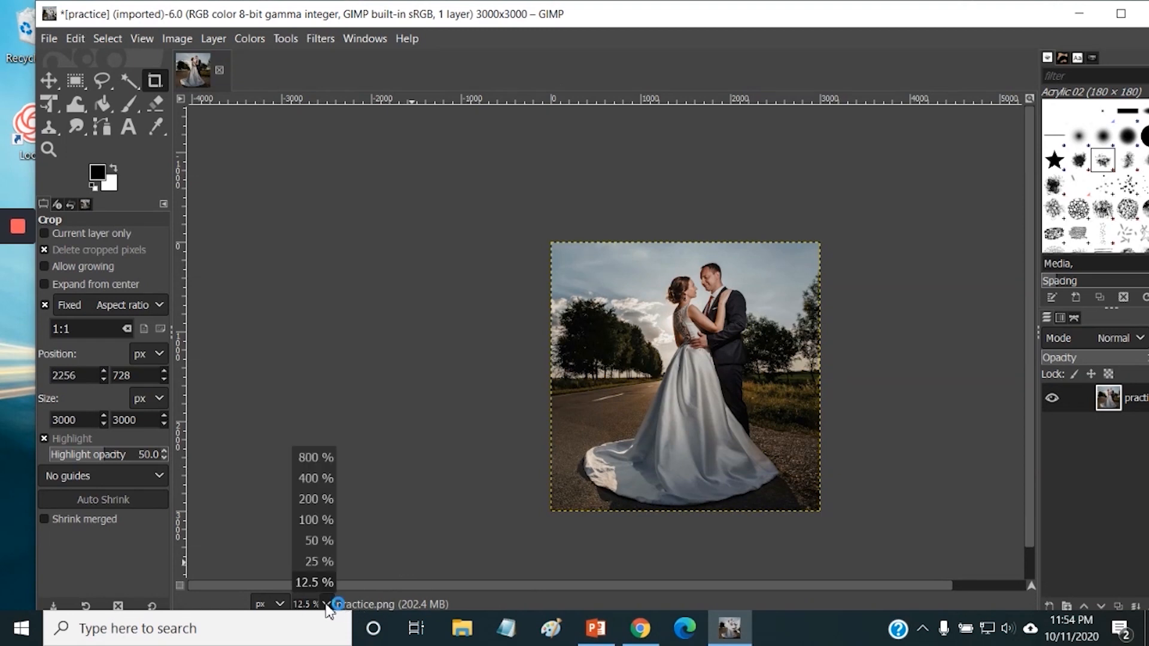
{"action": "left_click", "coordinate": [316, 521]}
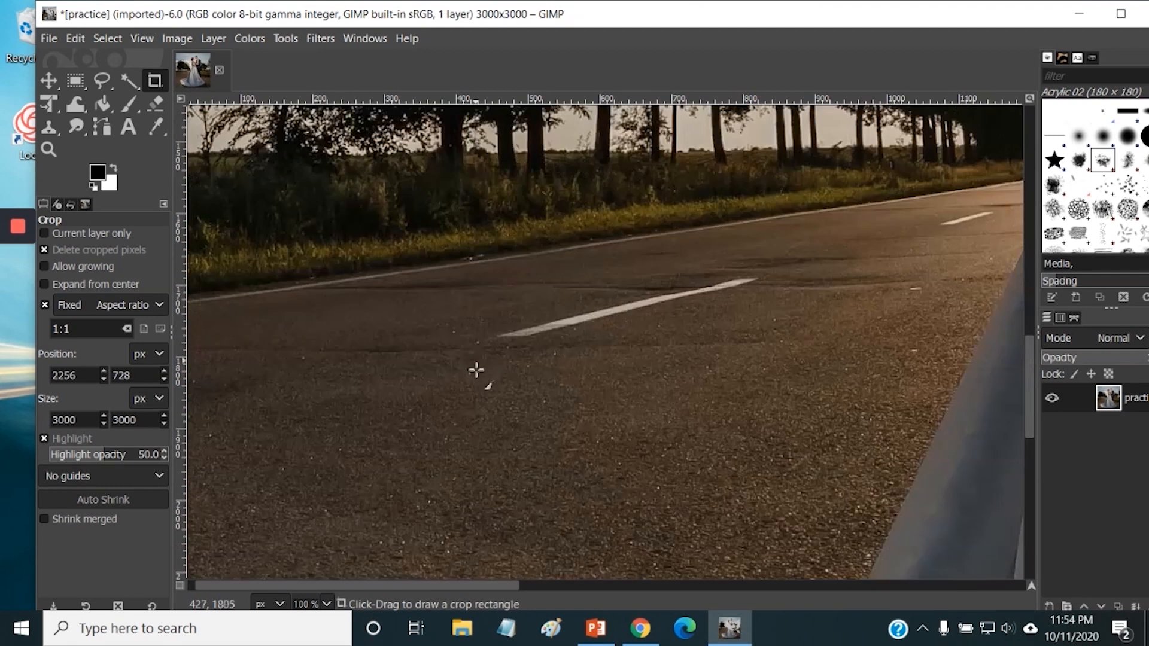
{"action": "scroll", "coordinate": [476, 370], "scroll_direction": "up", "scroll_amount": 10}
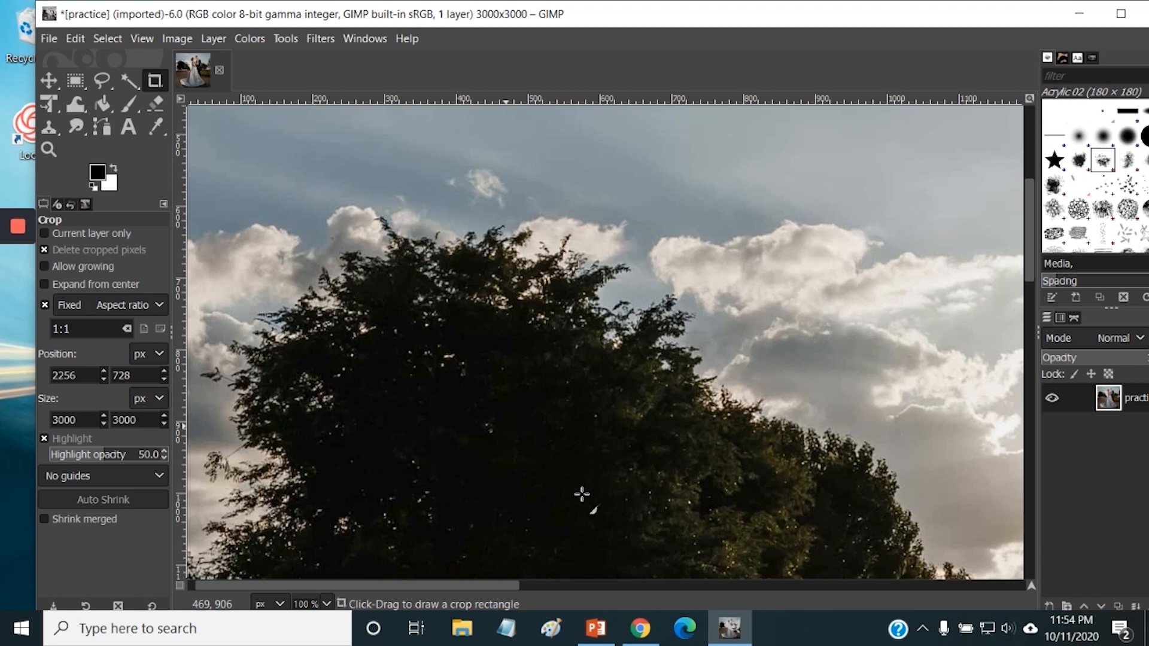
{"action": "left_click", "coordinate": [174, 41]}
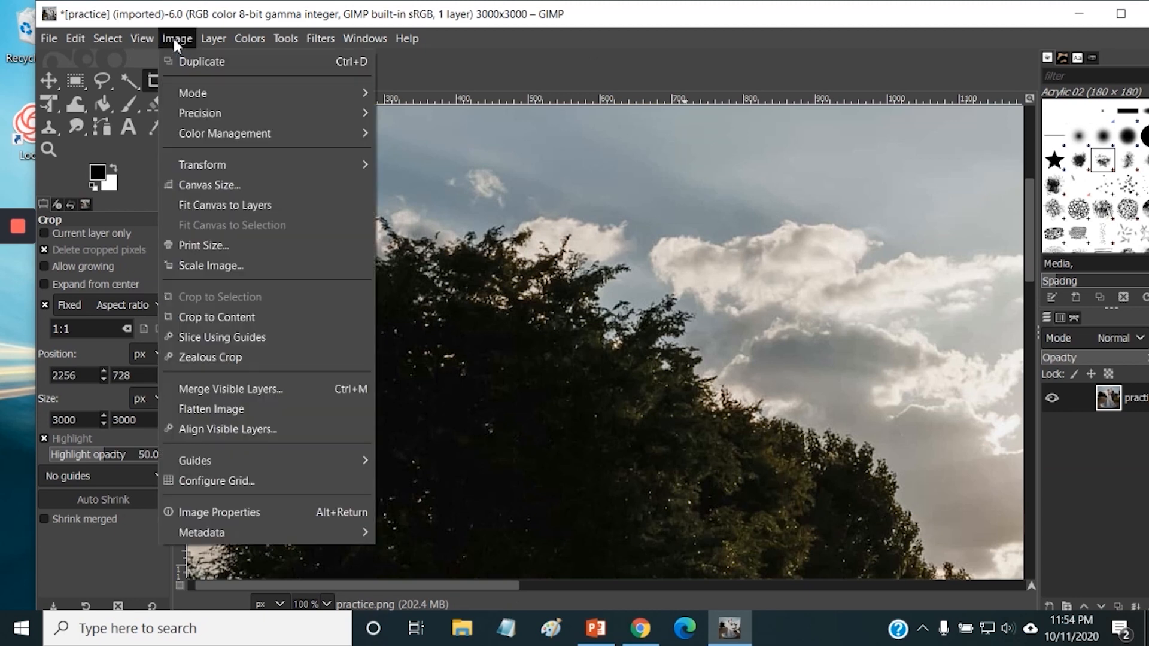
{"action": "left_click", "coordinate": [221, 263]}
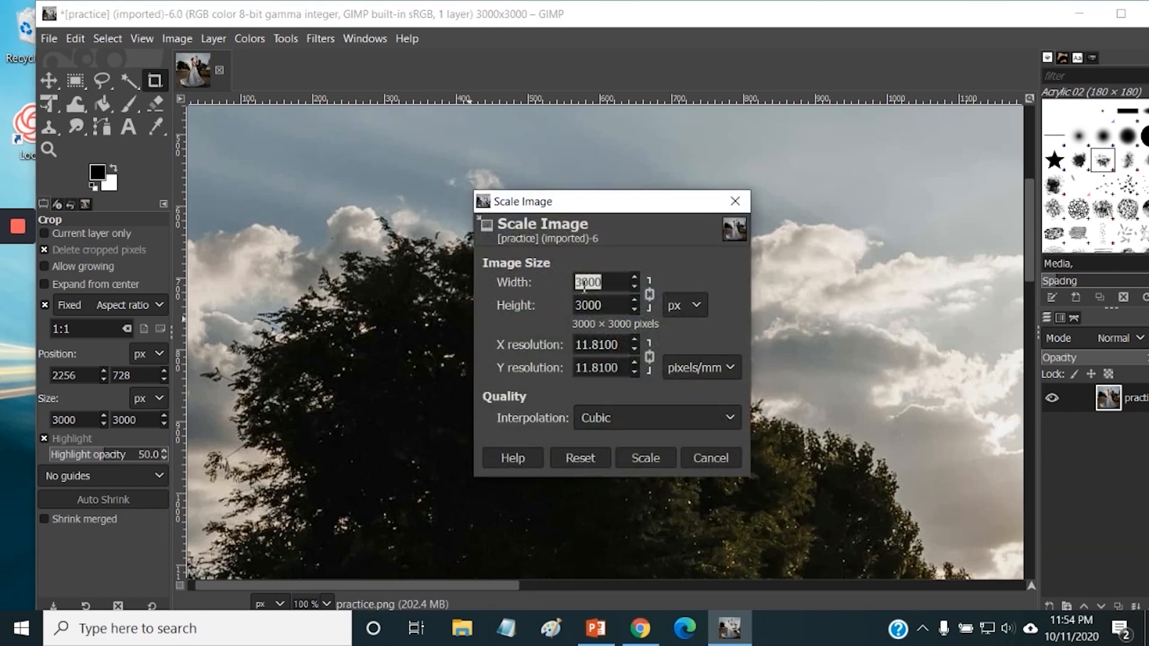
{"action": "type", "text": "800"}
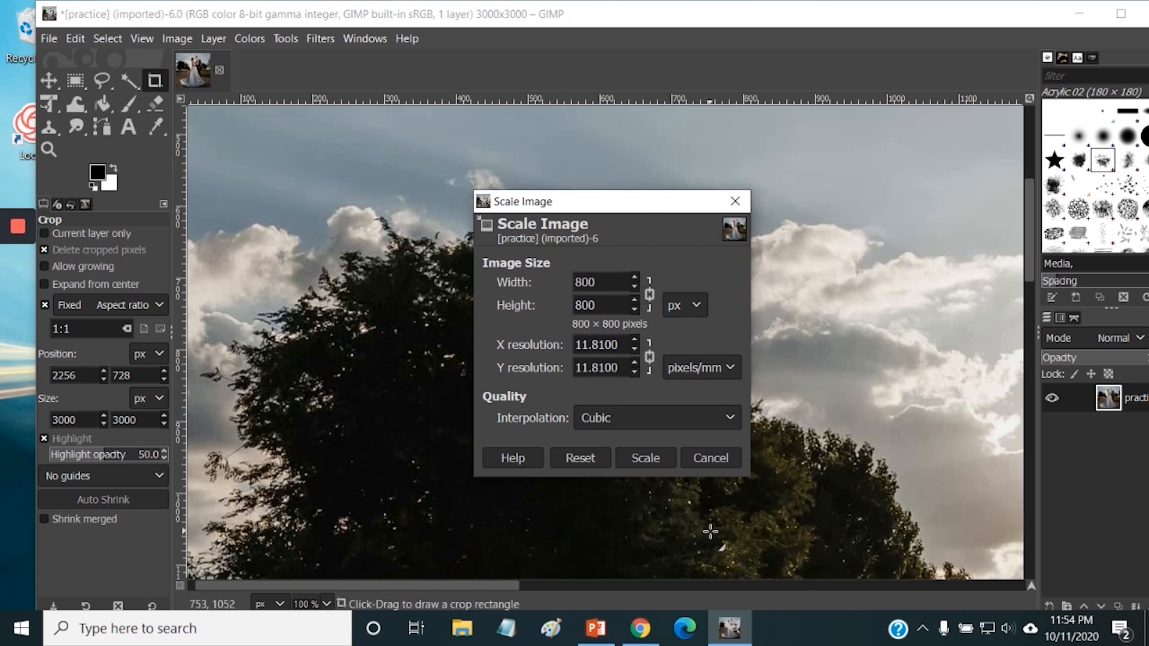
{"action": "left_click", "coordinate": [650, 292]}
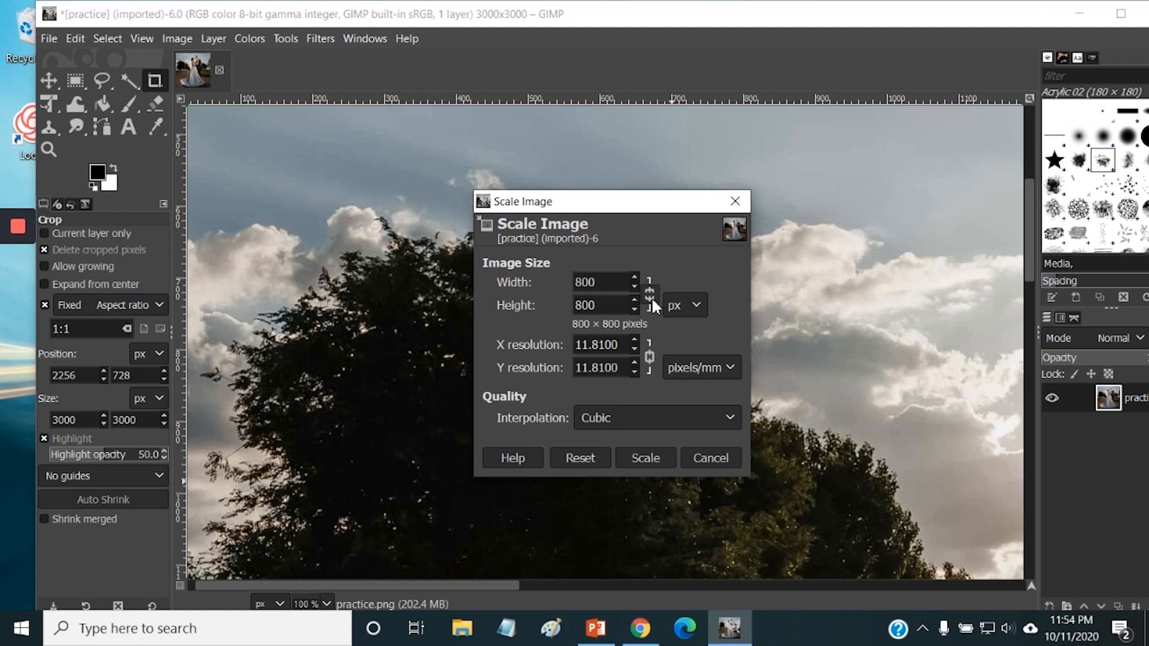
{"action": "left_click_drag", "start_coordinate": [598, 306], "coordinate": [571, 308]}
{"action": "type", "text": "10"}
{"action": "left_click", "coordinate": [644, 458]}
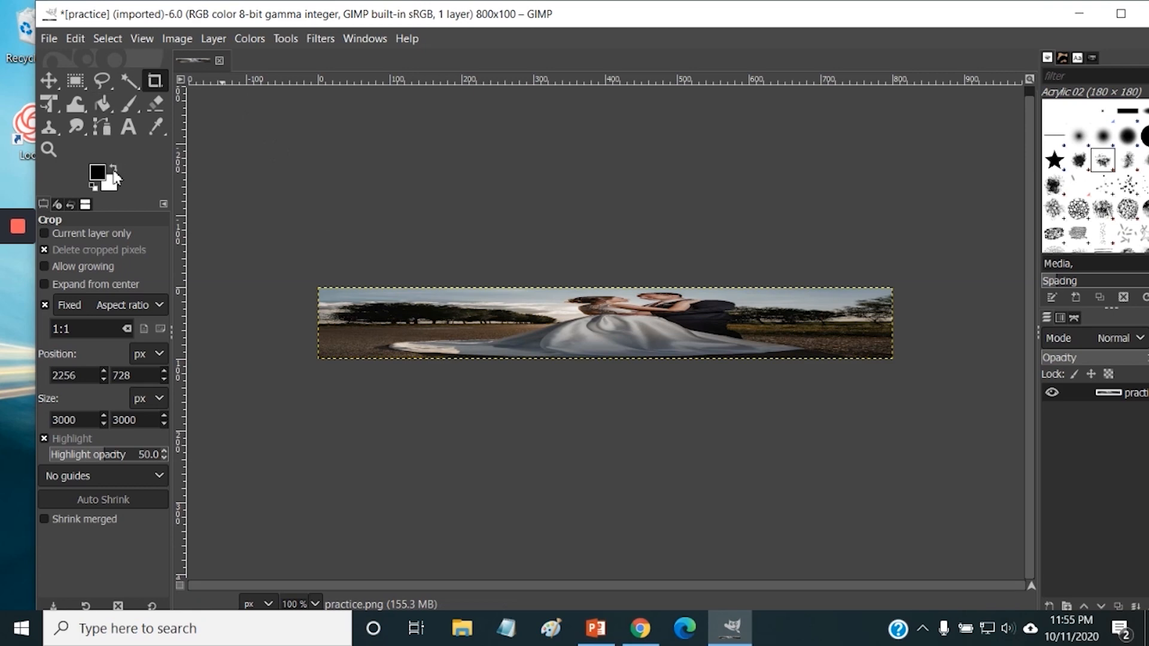
Step: Undo the distorted scaling by going back to the cropped image in the undo history
{"action": "left_click", "coordinate": [70, 205]}
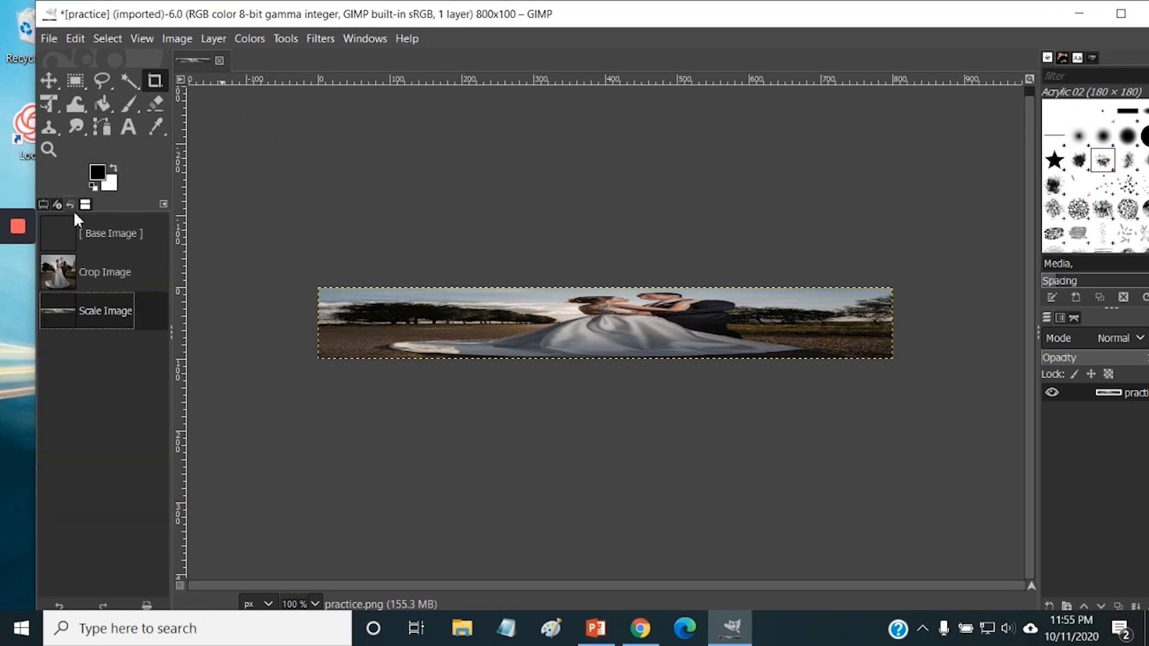
{"action": "left_click", "coordinate": [116, 272]}
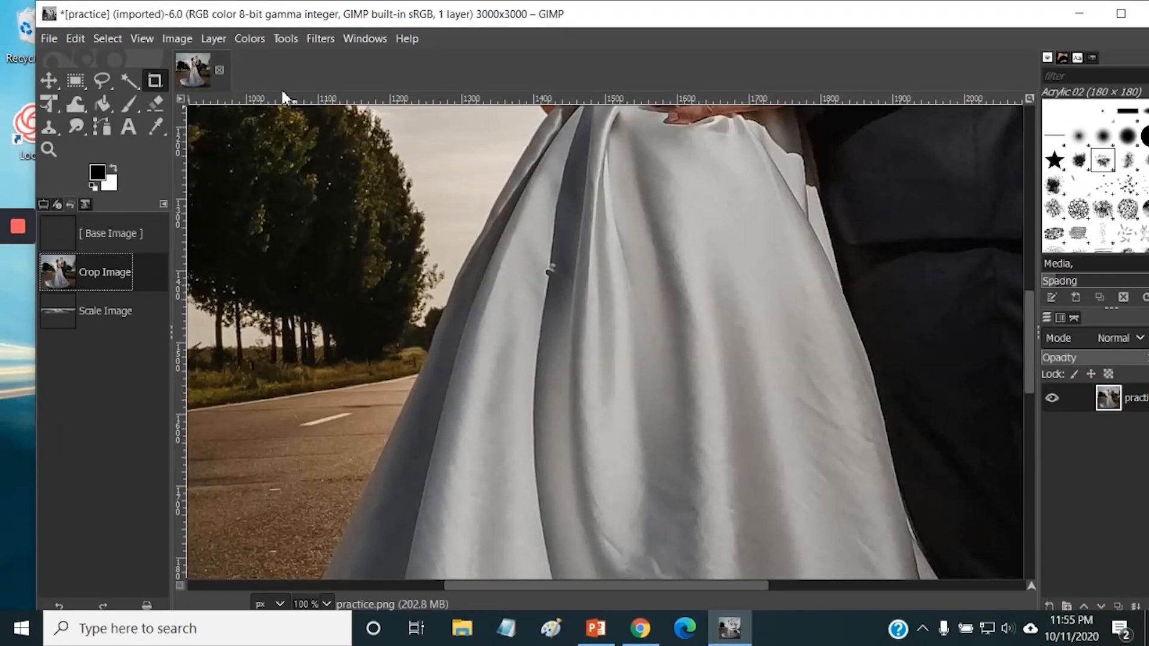
Step: Scale the cropped image to 800 × 800 px with width and height linked
{"action": "left_click", "coordinate": [177, 39]}
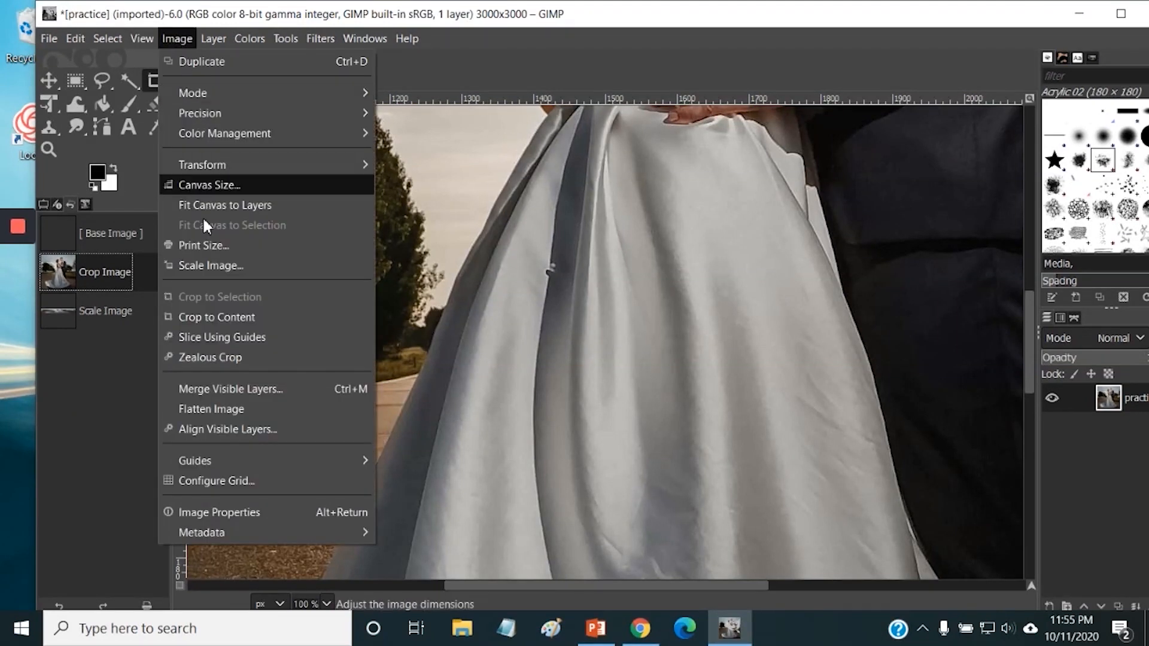
{"action": "left_click", "coordinate": [214, 264]}
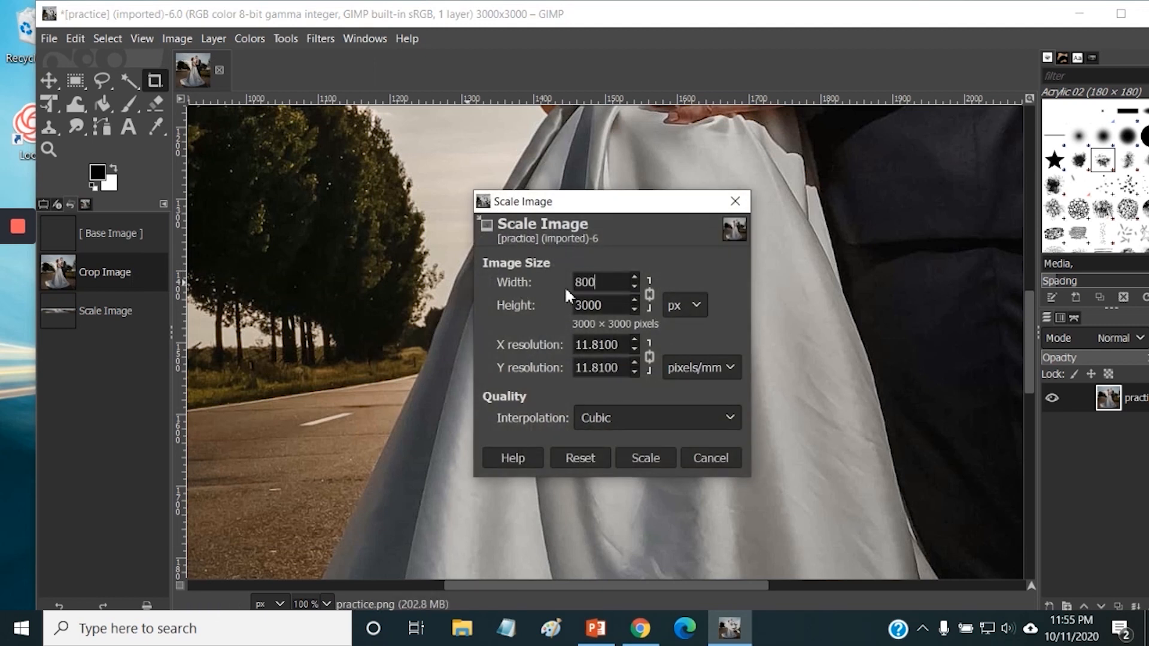
{"action": "key", "text": "Return"}
{"action": "left_click", "coordinate": [643, 458]}
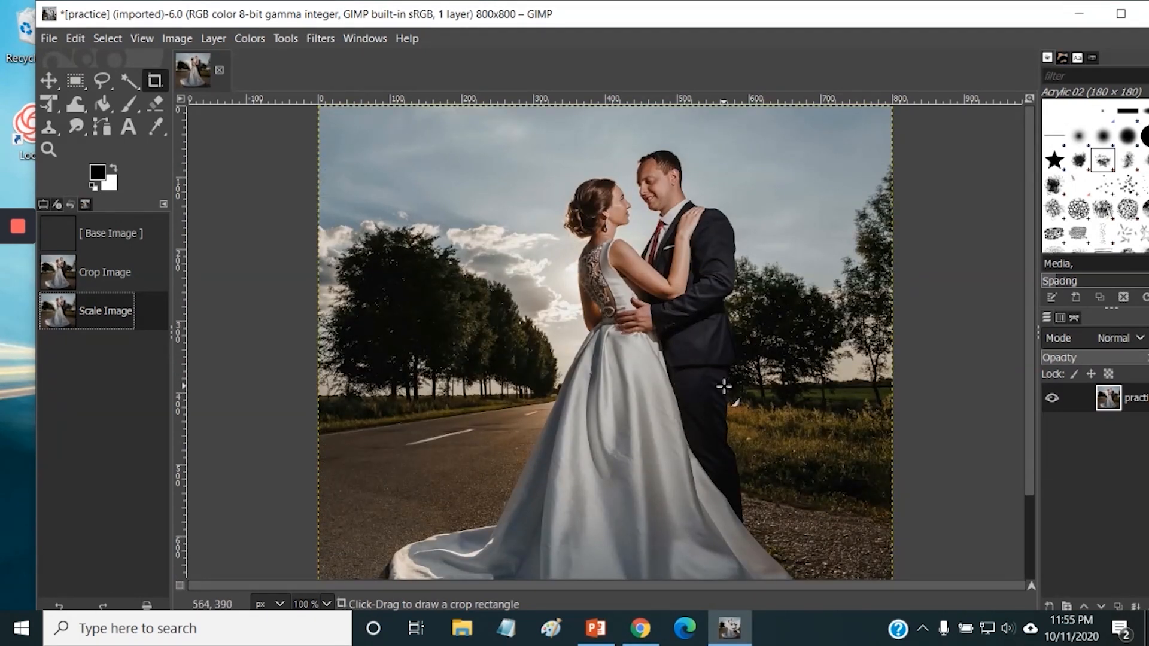
Step: Apply a Brightness-Contrast adjustment to the photo with brightness 78 and contrast 26
{"action": "left_click", "coordinate": [327, 605]}
{"action": "left_click", "coordinate": [317, 540]}
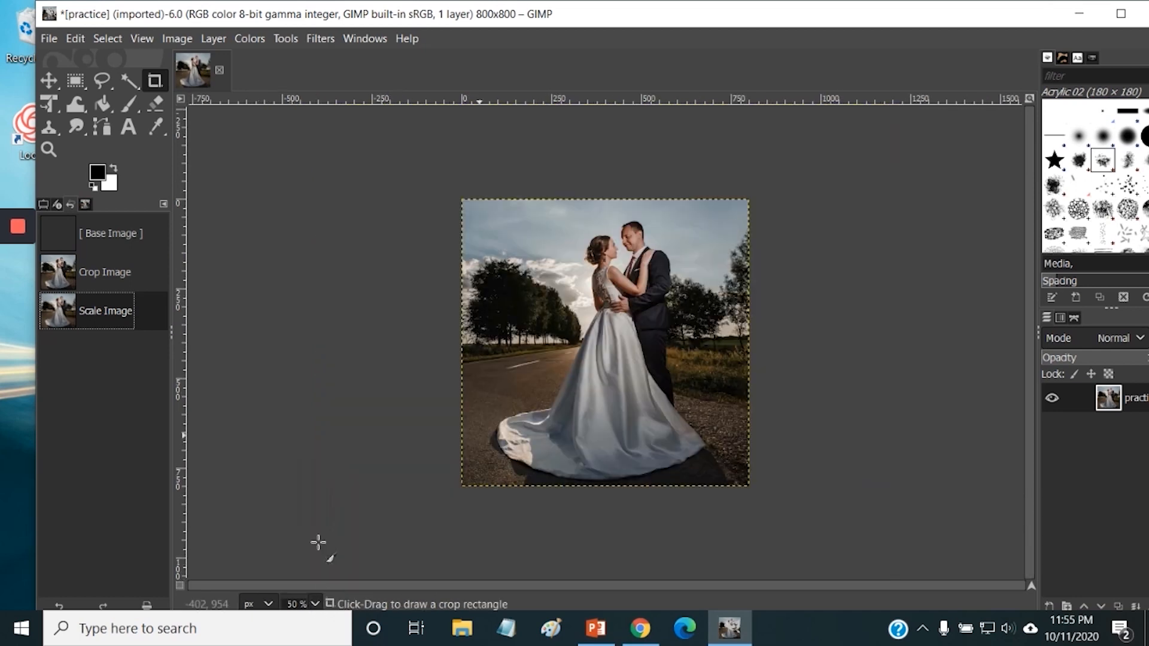
{"action": "left_click", "coordinate": [251, 39]}
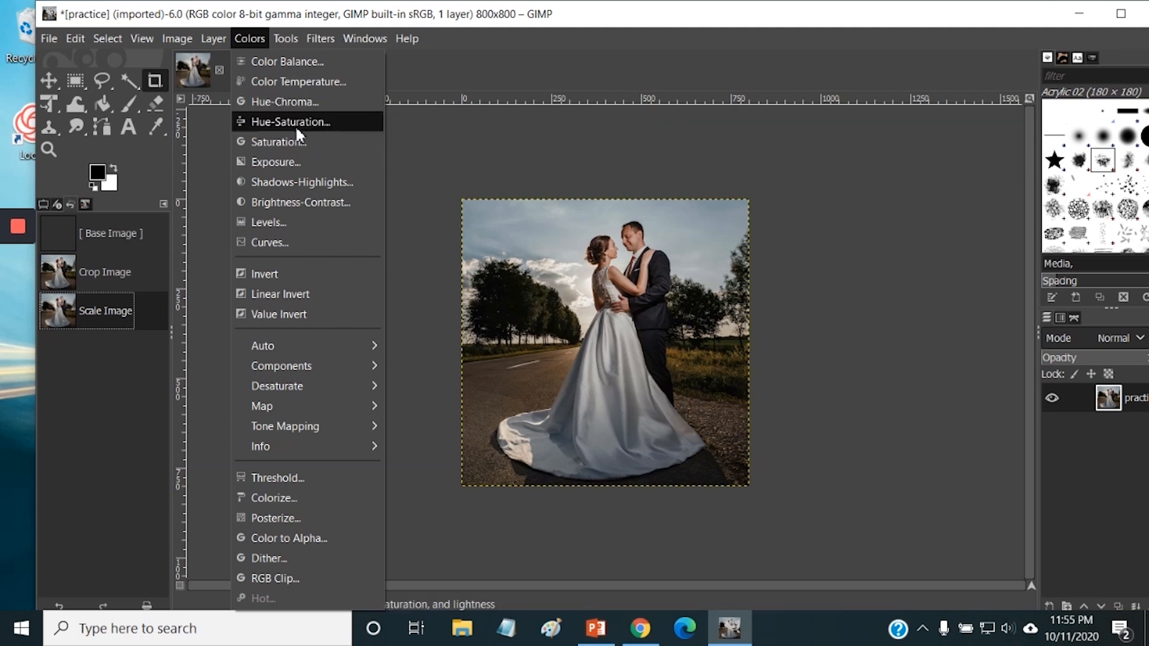
{"action": "left_click", "coordinate": [308, 202]}
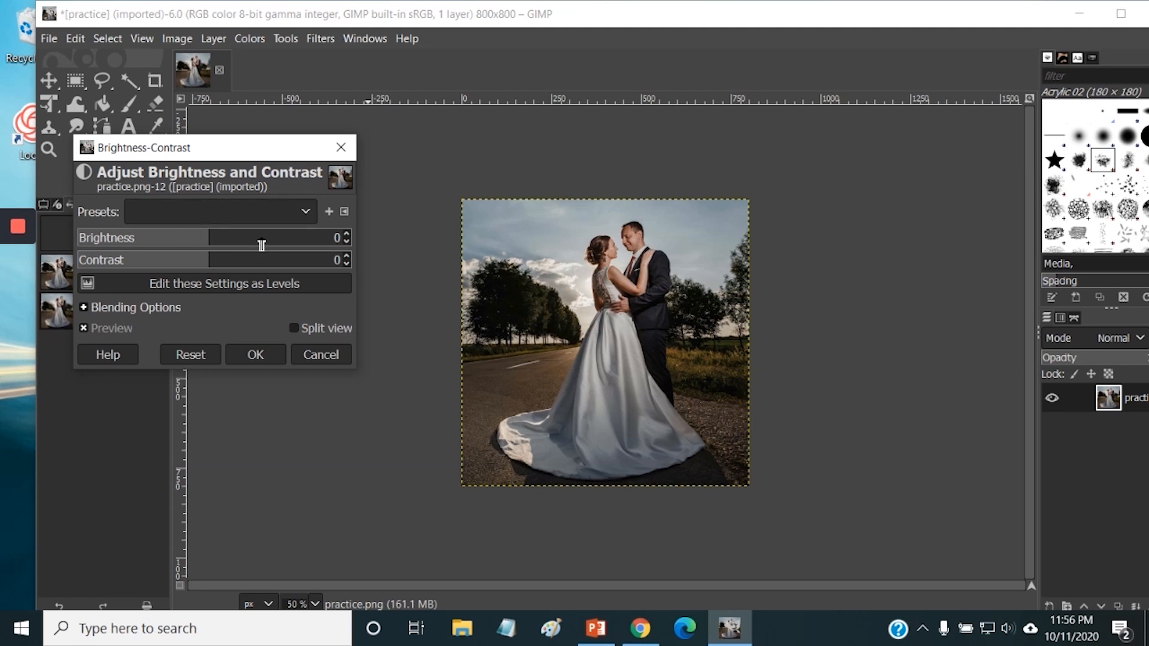
{"action": "mouse_move", "coordinate": [259, 240]}
{"action": "left_mouse_down"}
{"action": "mouse_move", "coordinate": [198, 243]}
{"action": "mouse_move", "coordinate": [281, 241]}
{"action": "left_mouse_up"}
{"action": "left_click_drag", "start_coordinate": [203, 267], "coordinate": [237, 268]}
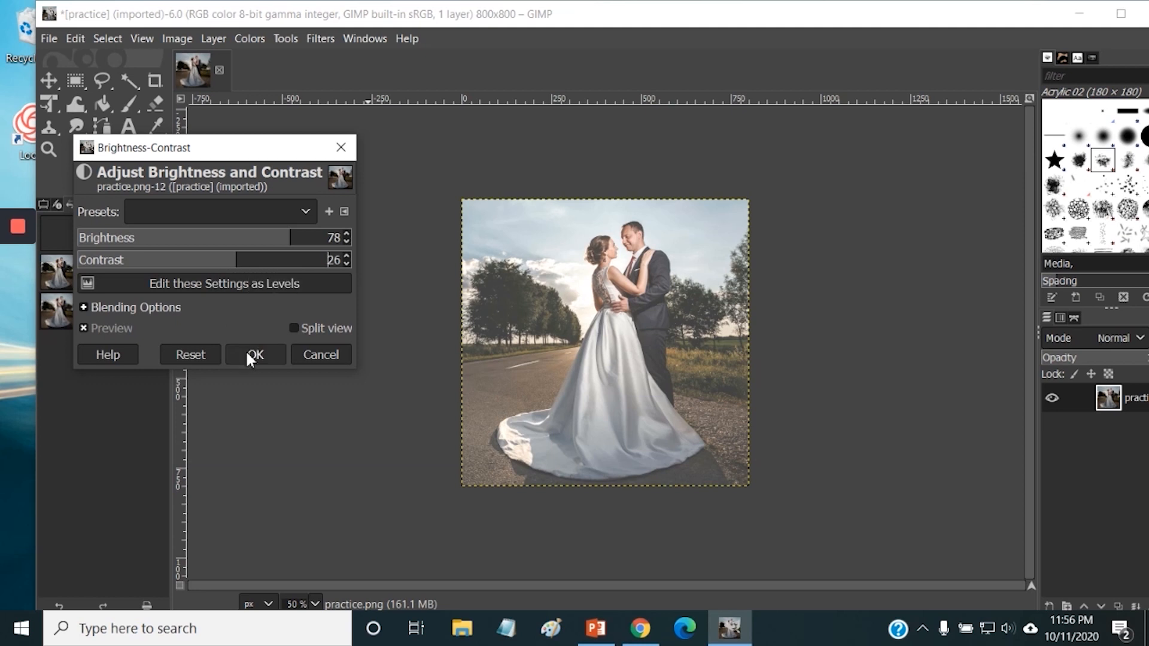
{"action": "left_click", "coordinate": [263, 354]}
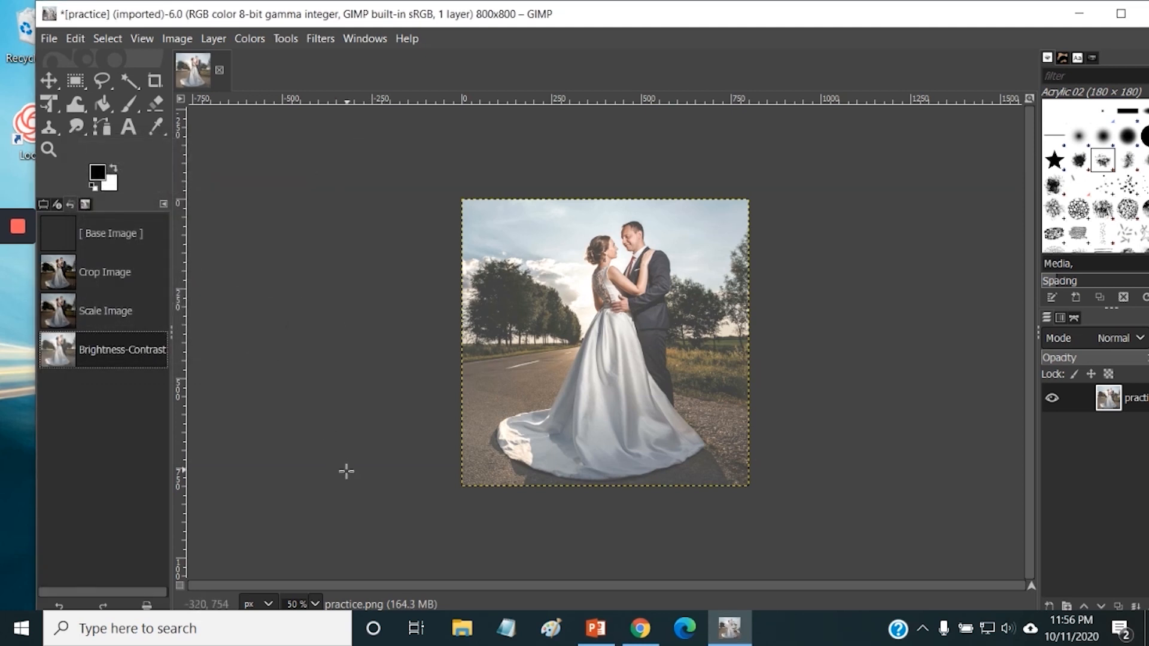
Step: Apply Shadows-Highlights with shadows 37.04, shadows color 60.49, highlights and highlights color 72.22, white point 2.901 and radius 150.64
{"action": "left_click", "coordinate": [249, 38]}
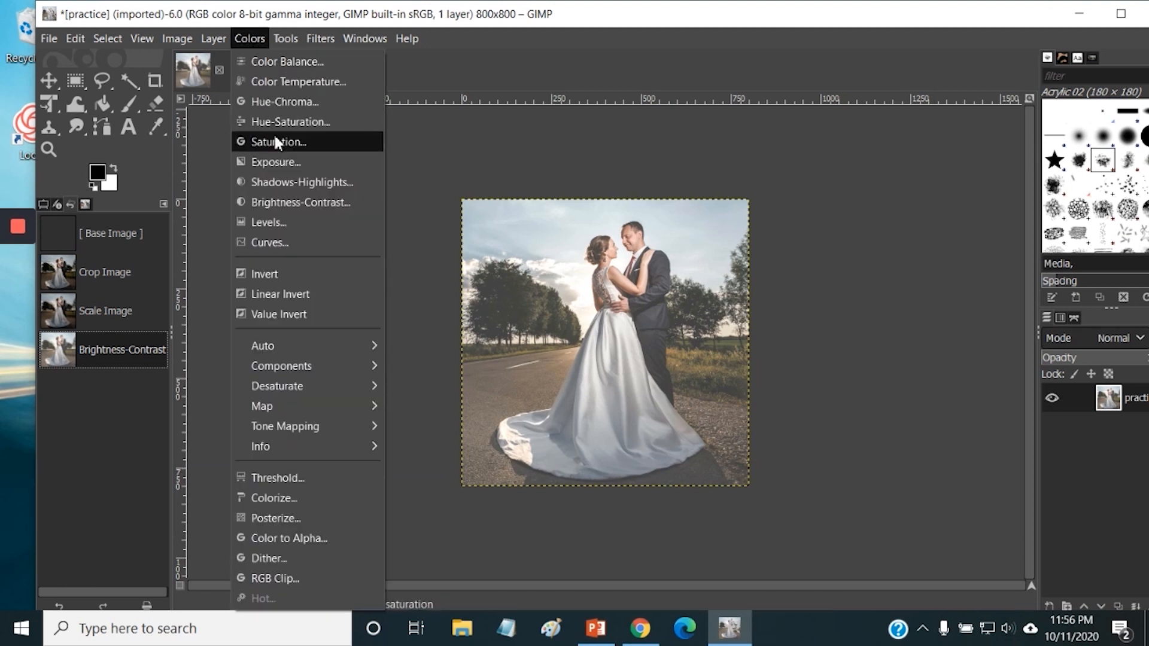
{"action": "left_click", "coordinate": [285, 186]}
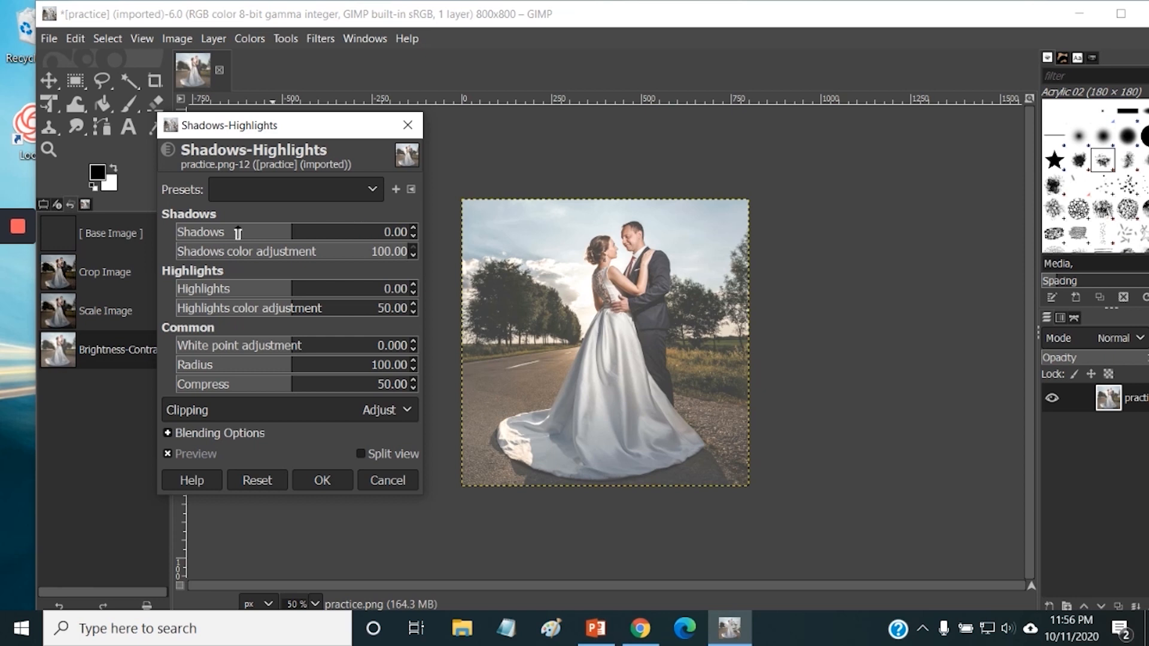
{"action": "left_click_drag", "start_coordinate": [367, 258], "coordinate": [334, 232]}
{"action": "left_click", "coordinate": [264, 235]}
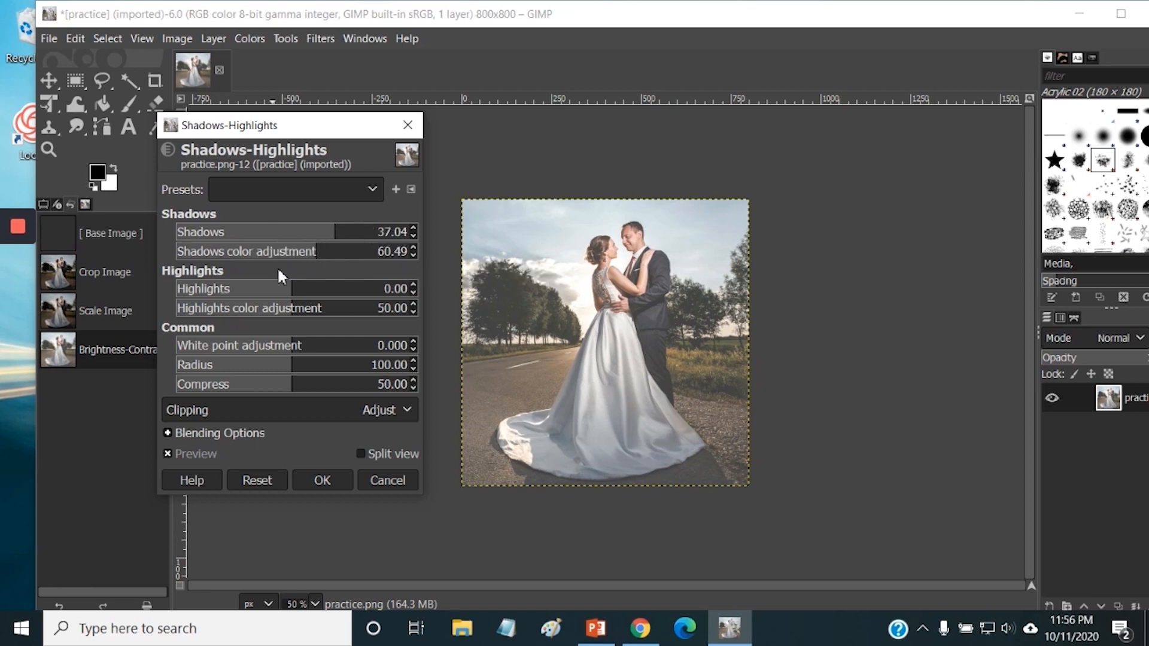
{"action": "left_click_drag", "start_coordinate": [276, 296], "coordinate": [350, 291]}
{"action": "left_click_drag", "start_coordinate": [277, 307], "coordinate": [346, 313]}
{"action": "left_click_drag", "start_coordinate": [256, 344], "coordinate": [352, 366]}
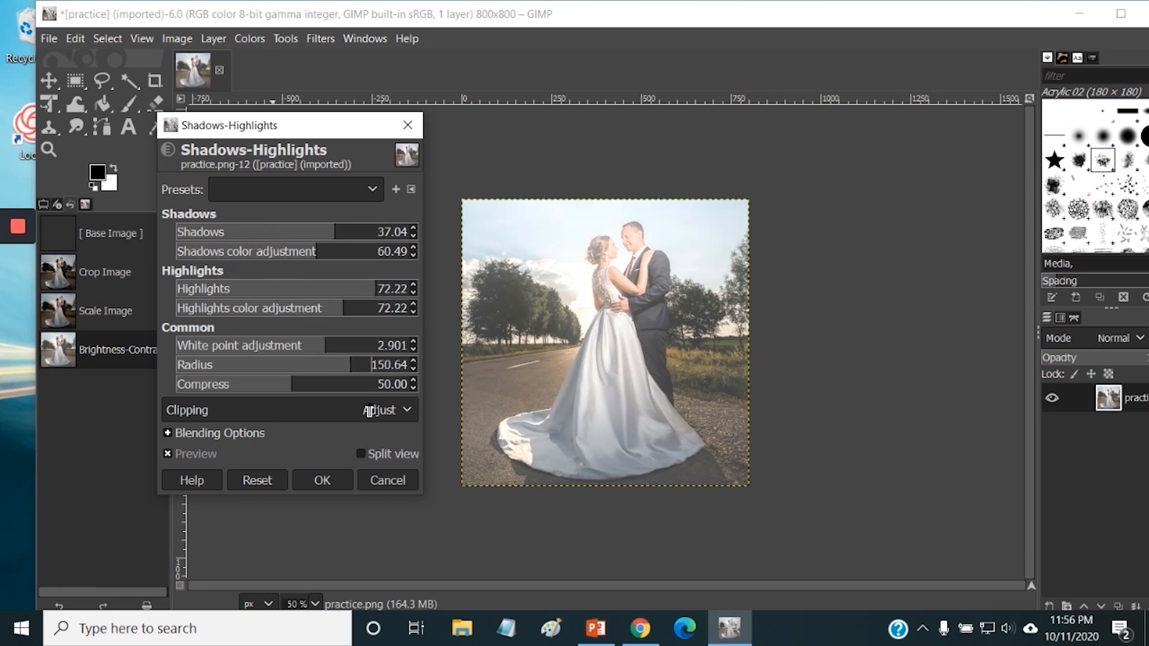
{"action": "left_click", "coordinate": [316, 484]}
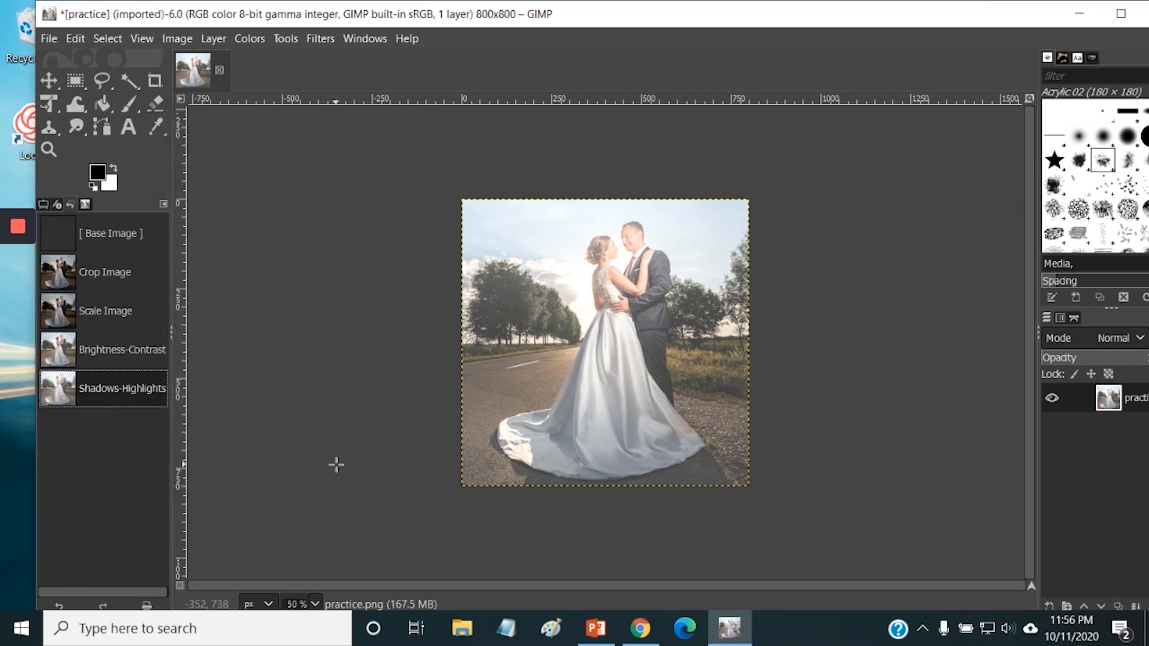
Step: Undo the shadows-highlights and brightness-contrast adjustments by going back to the scaled image in the undo history
{"action": "left_click", "coordinate": [113, 356]}
{"action": "left_click", "coordinate": [105, 313]}
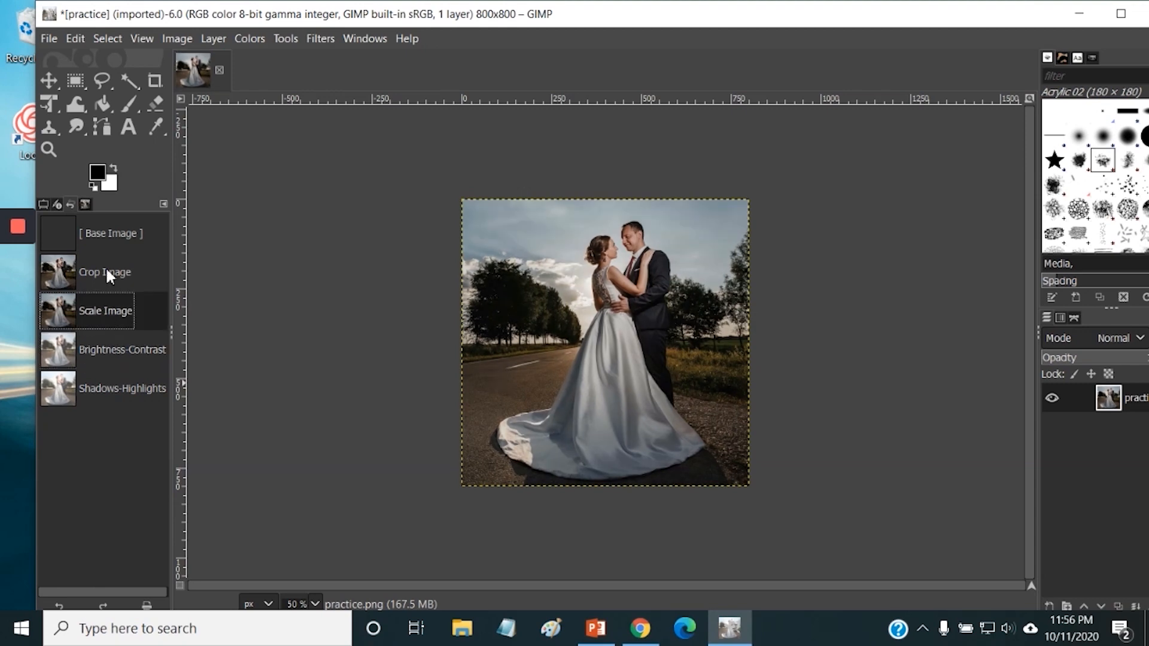
Step: Step through the undo history from the crop forward and restore the Brightness-Contrast adjustment
{"action": "left_click", "coordinate": [105, 267]}
{"action": "left_click", "coordinate": [110, 302]}
{"action": "left_click", "coordinate": [111, 353]}
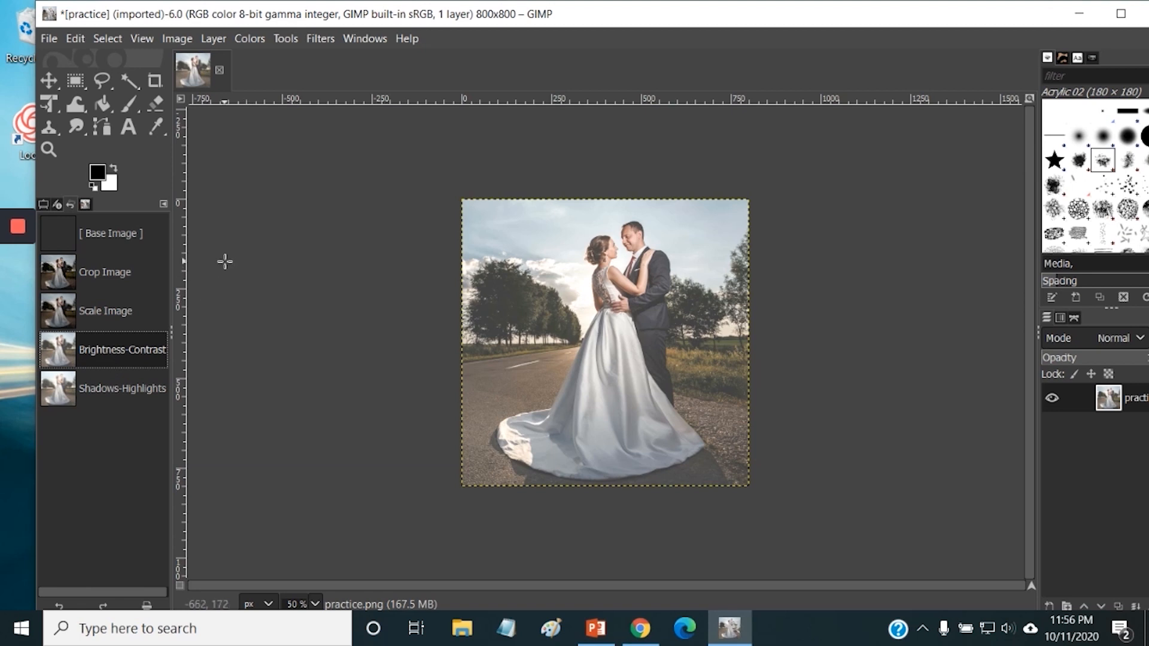
{"action": "left_click", "coordinate": [17, 227]}
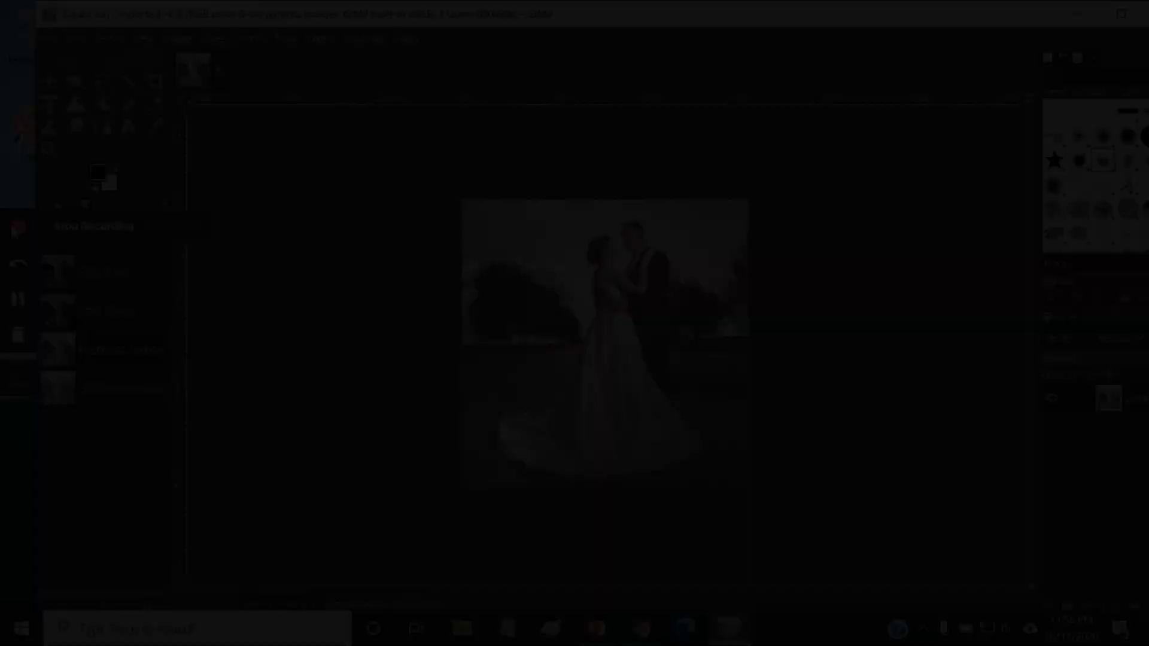
{"action": "mouse_move", "coordinate": [658, 630]}
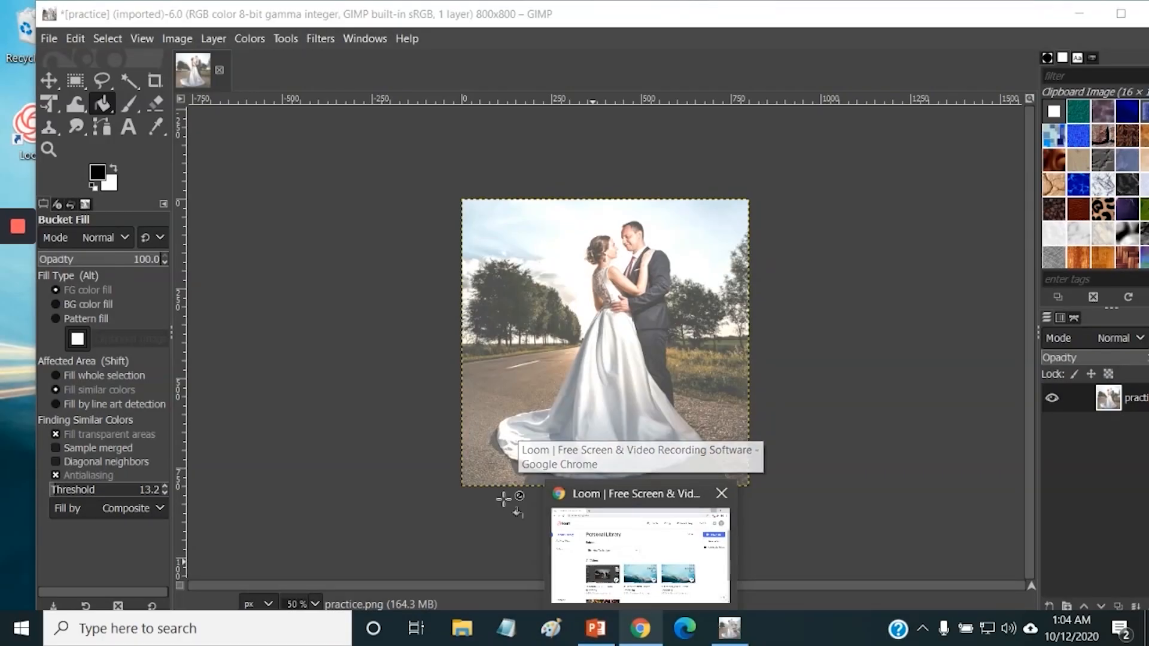
Step: Open practice.png again, converting it to the GIMP built-in sRGB profile, and switch between both open images, ending on the new one
{"action": "left_click", "coordinate": [49, 38]}
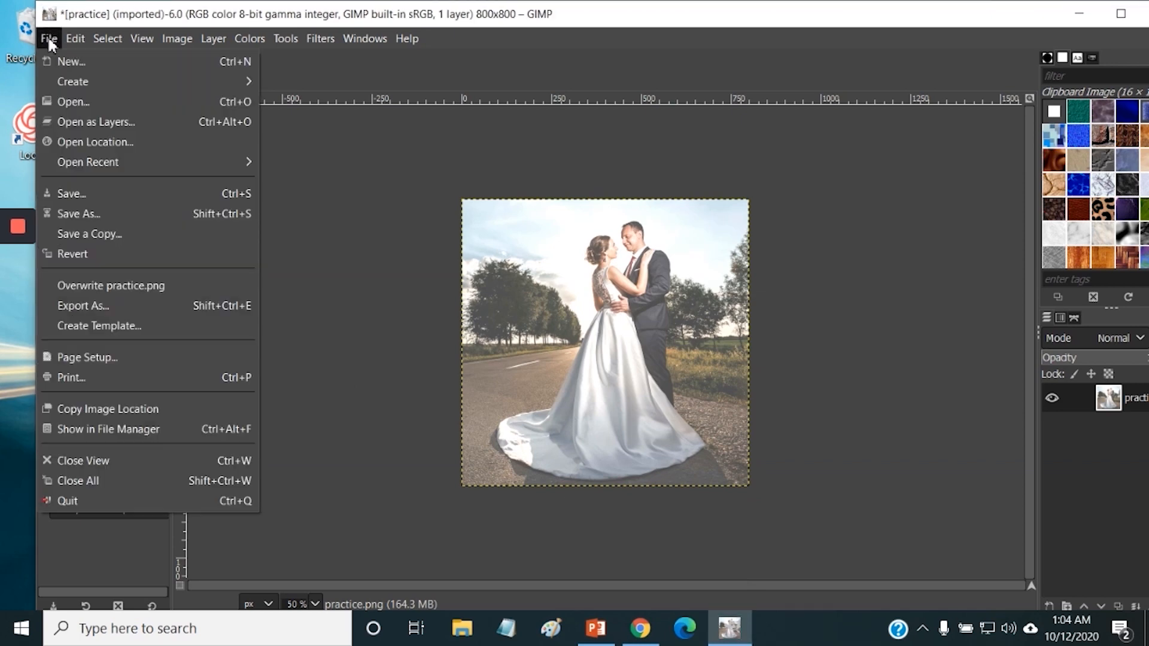
{"action": "left_click", "coordinate": [77, 102]}
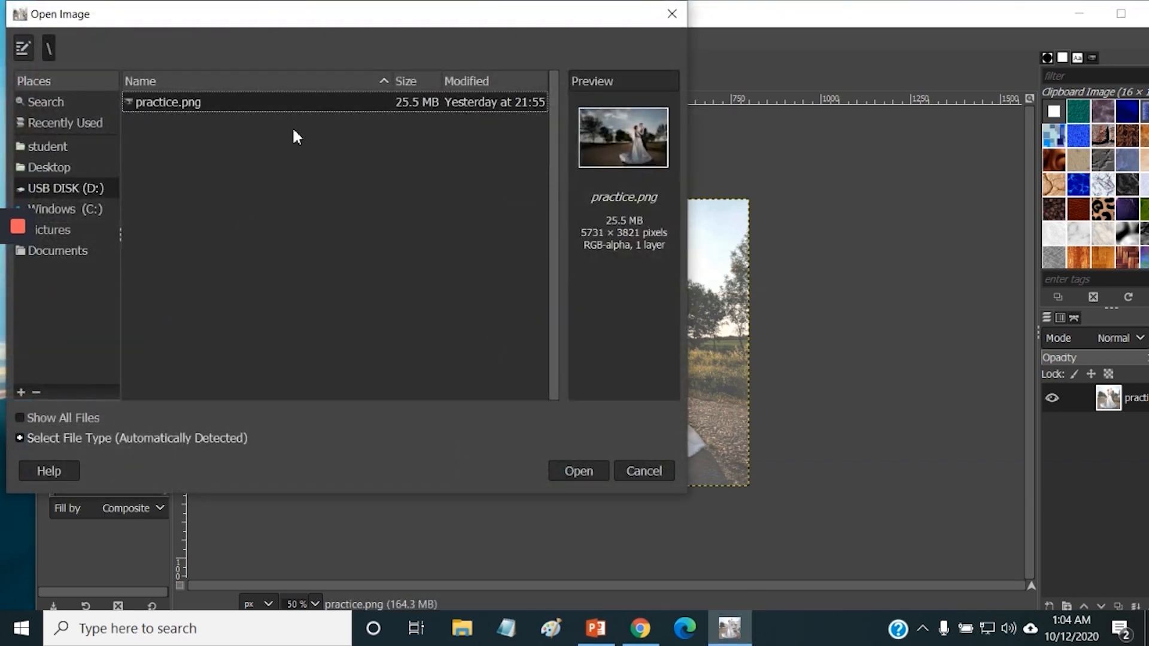
{"action": "left_click", "coordinate": [574, 470]}
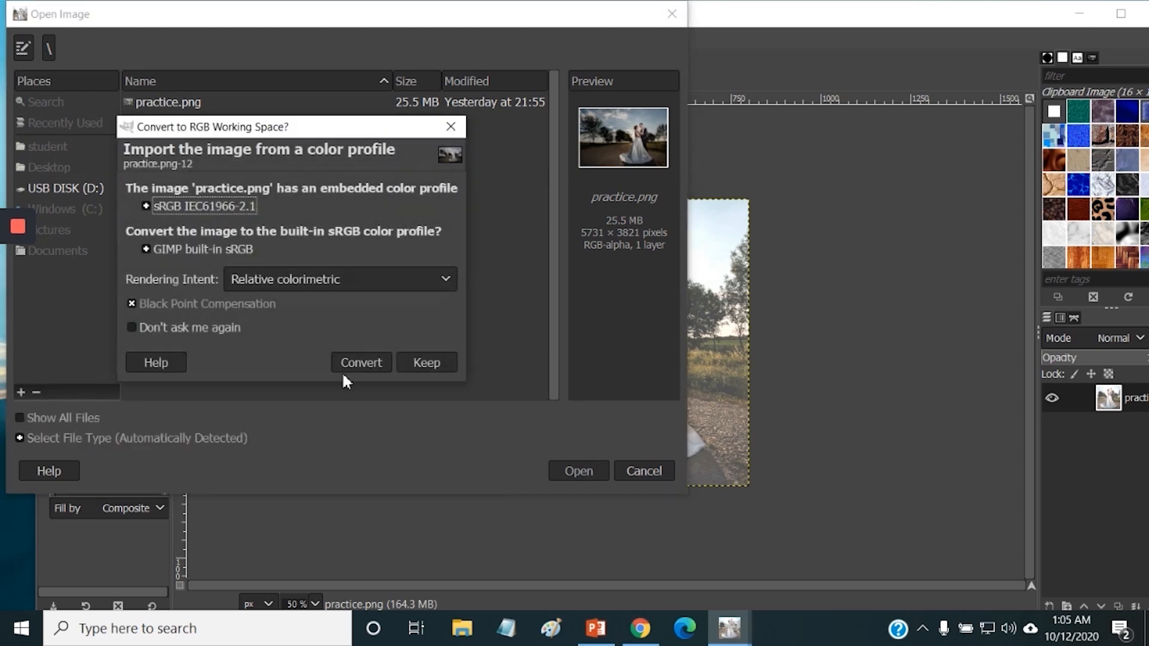
{"action": "left_click", "coordinate": [362, 364]}
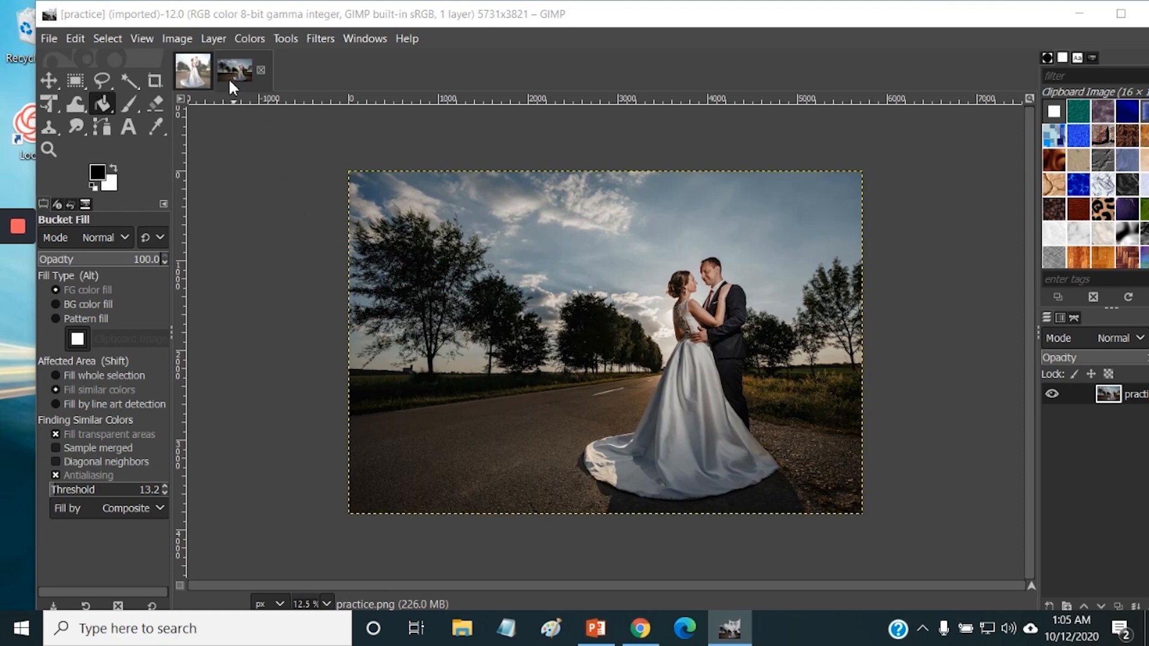
{"action": "left_click", "coordinate": [190, 71]}
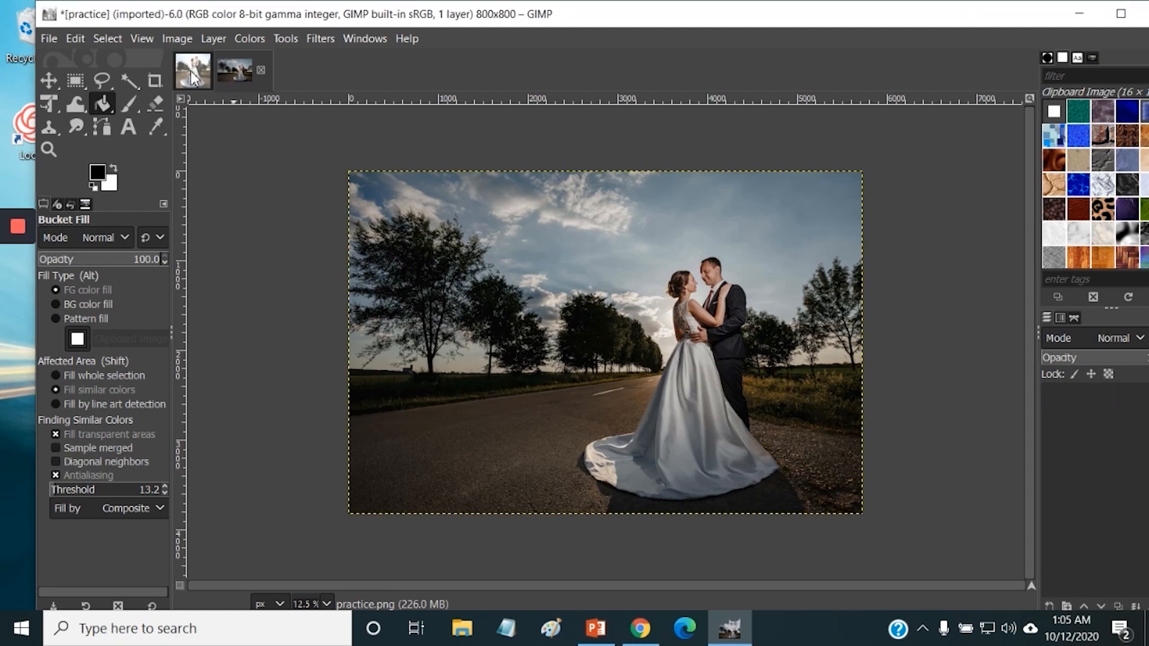
{"action": "left_click", "coordinate": [249, 69]}
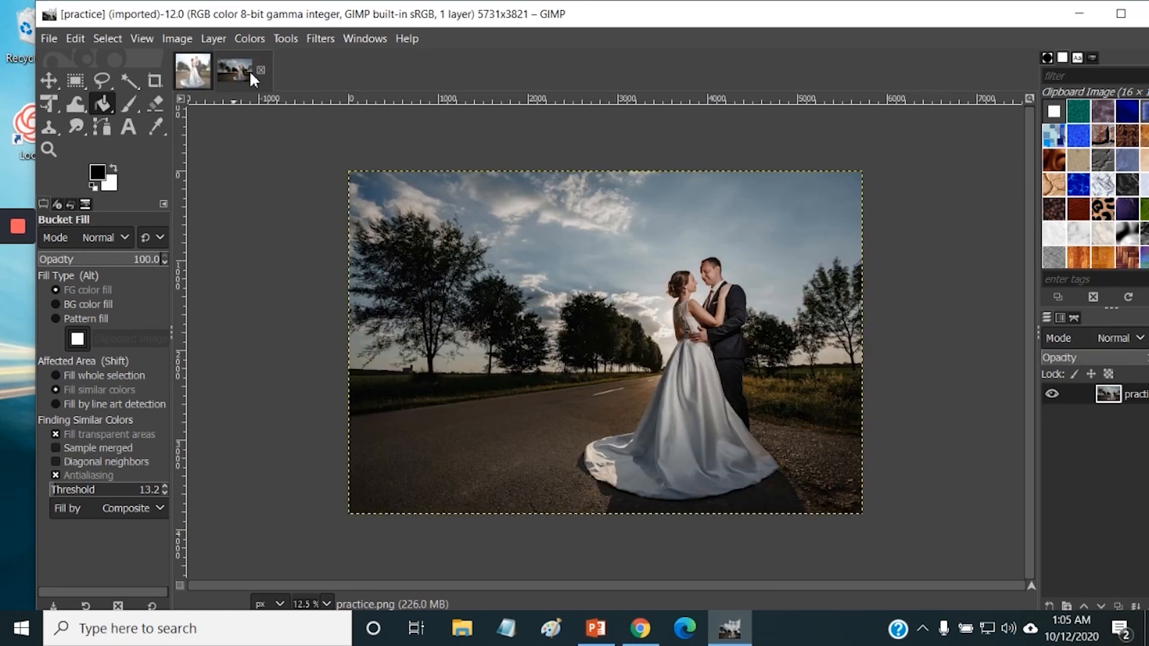
{"action": "left_click", "coordinate": [192, 71]}
{"action": "left_click", "coordinate": [256, 72]}
Step: Draw a rectangular selection around the couple, adjusted to about 3144 × 3400 px at position 2304, 296
{"action": "left_click", "coordinate": [76, 77]}
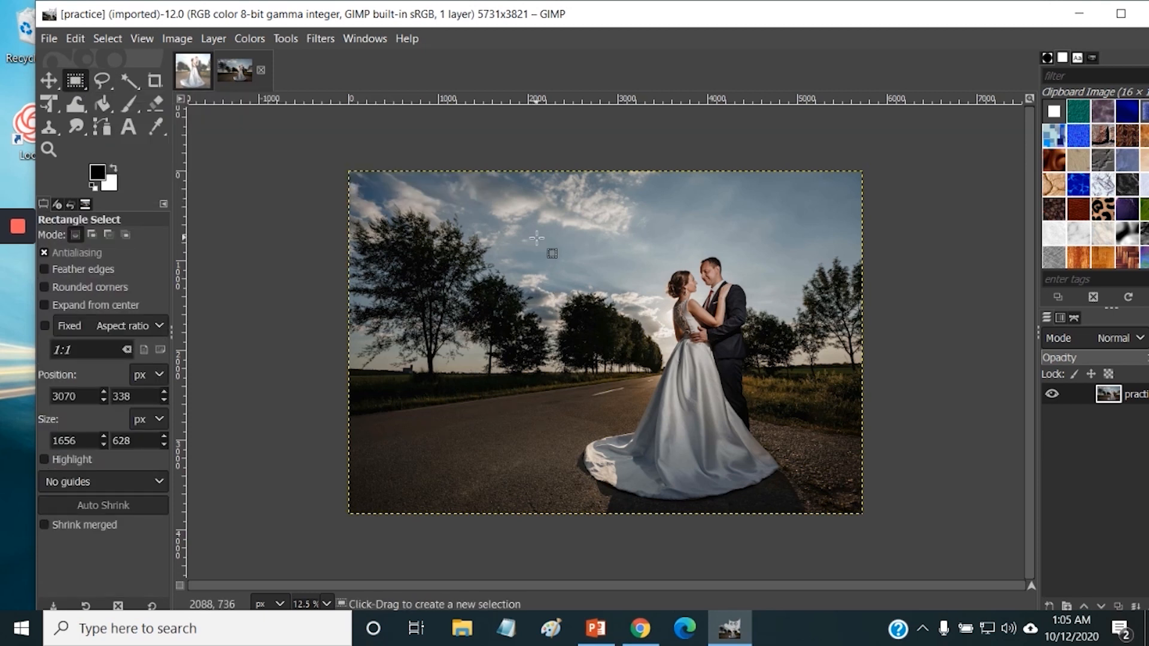
{"action": "left_click_drag", "start_coordinate": [537, 237], "coordinate": [816, 504]}
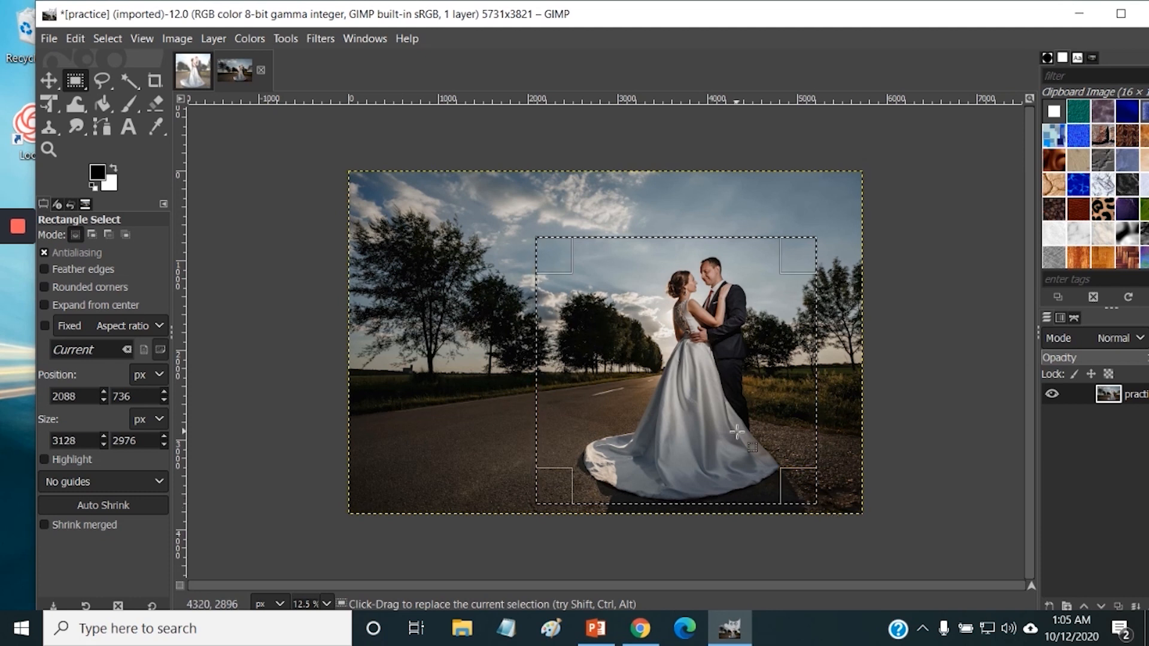
{"action": "left_click_drag", "start_coordinate": [567, 263], "coordinate": [565, 234]}
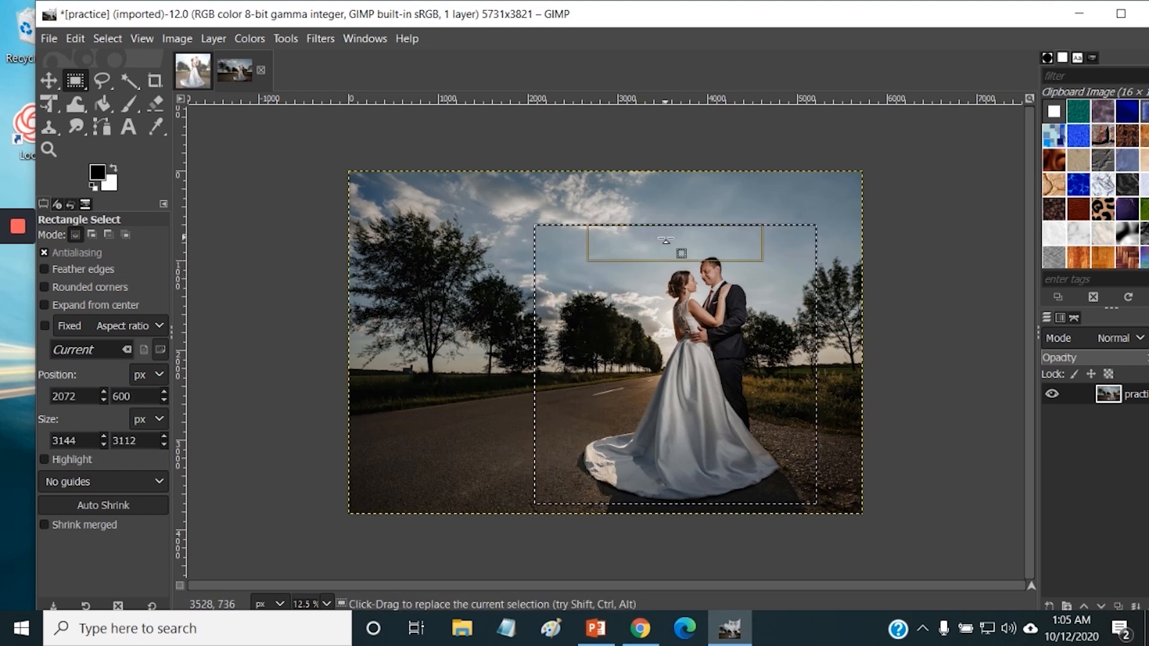
{"action": "left_click_drag", "start_coordinate": [666, 240], "coordinate": [677, 216]}
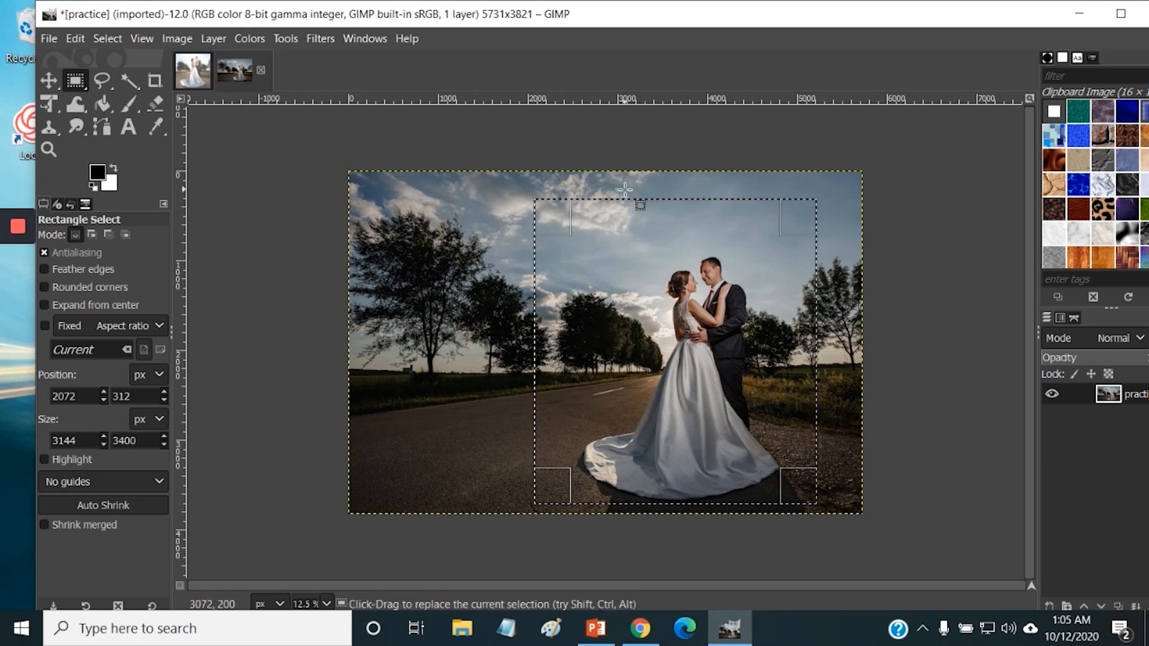
{"action": "left_click_drag", "start_coordinate": [665, 350], "coordinate": [708, 349]}
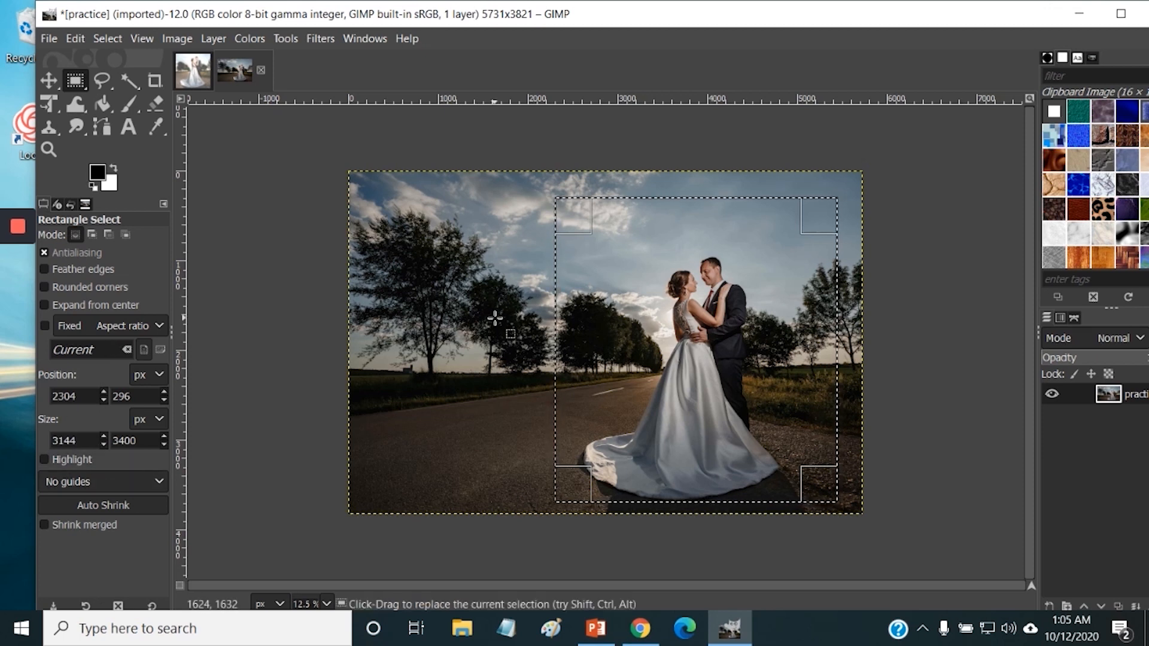
Step: Clear the rectangular selection and draw an elliptical selection around the couple, enlarged to about 3608 × 3472 px at position 1968, 264
{"action": "left_click", "coordinate": [81, 86]}
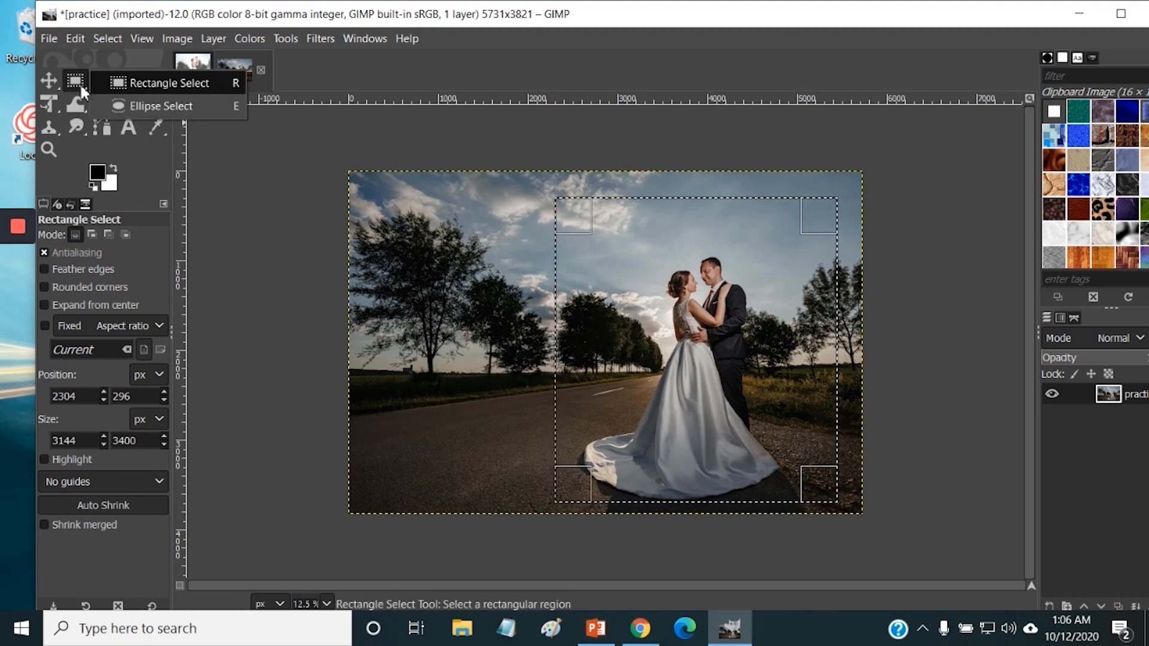
{"action": "left_click", "coordinate": [137, 102]}
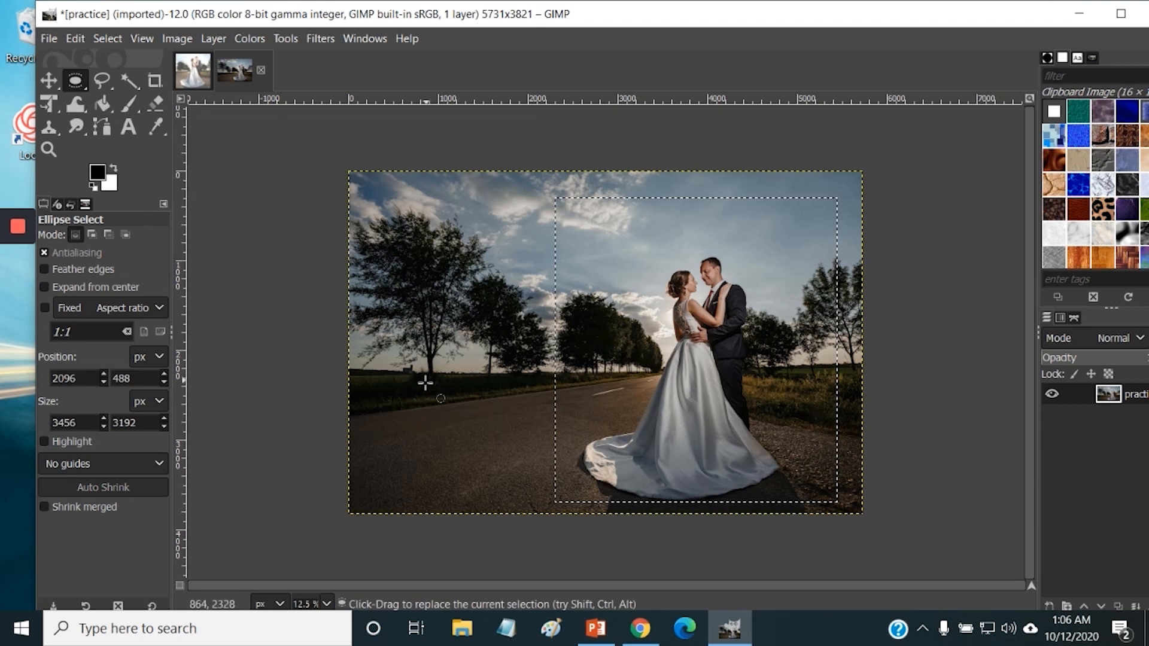
{"action": "left_click", "coordinate": [497, 224]}
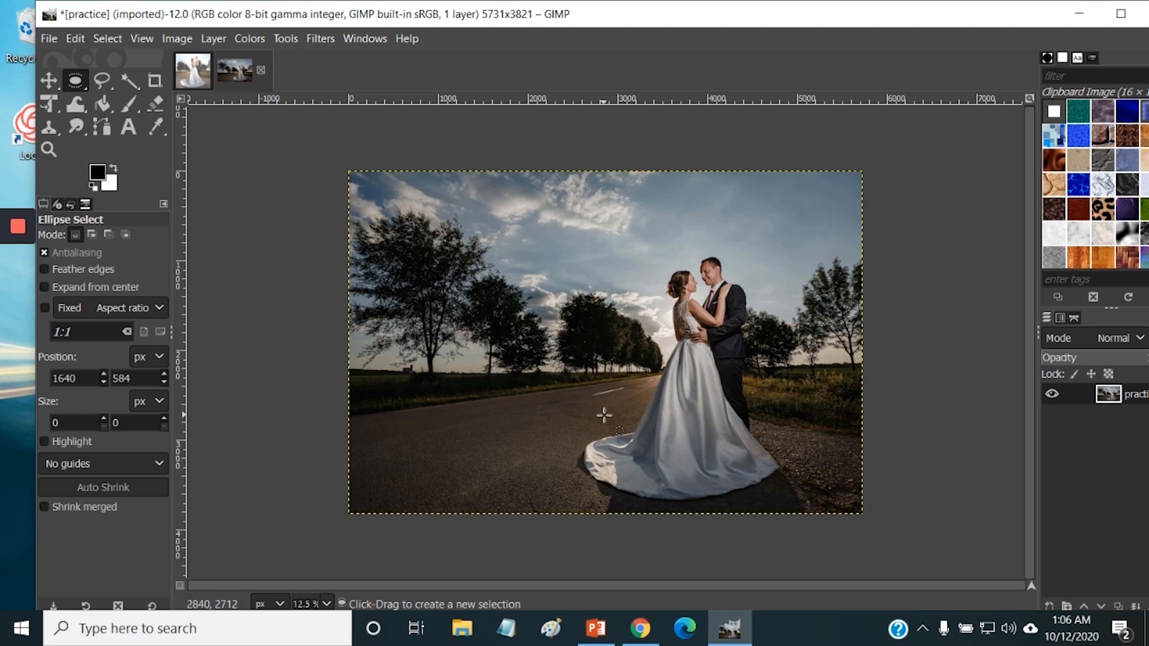
{"action": "left_click", "coordinate": [113, 39]}
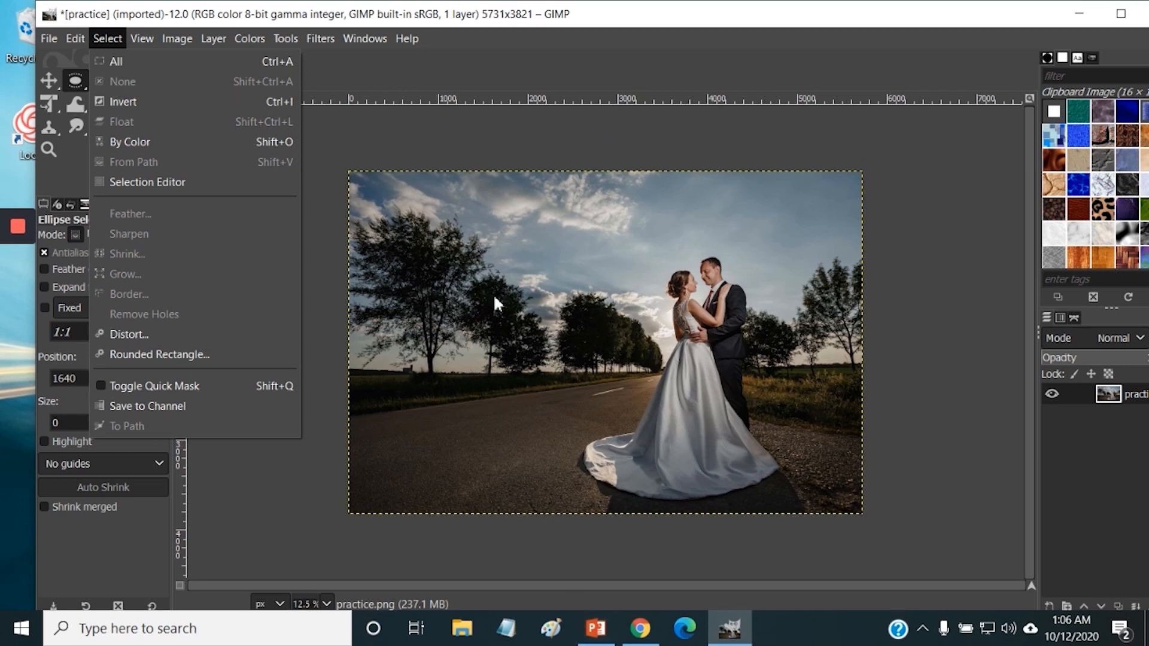
{"action": "left_click", "coordinate": [583, 267]}
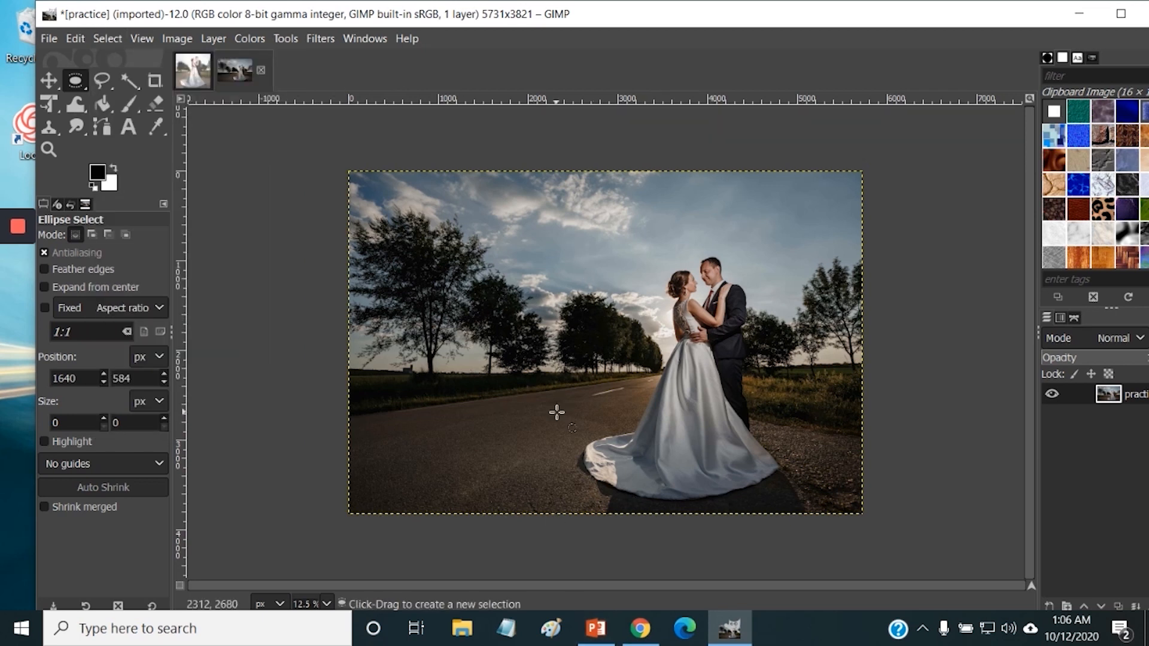
{"action": "left_click_drag", "start_coordinate": [518, 224], "coordinate": [848, 506]}
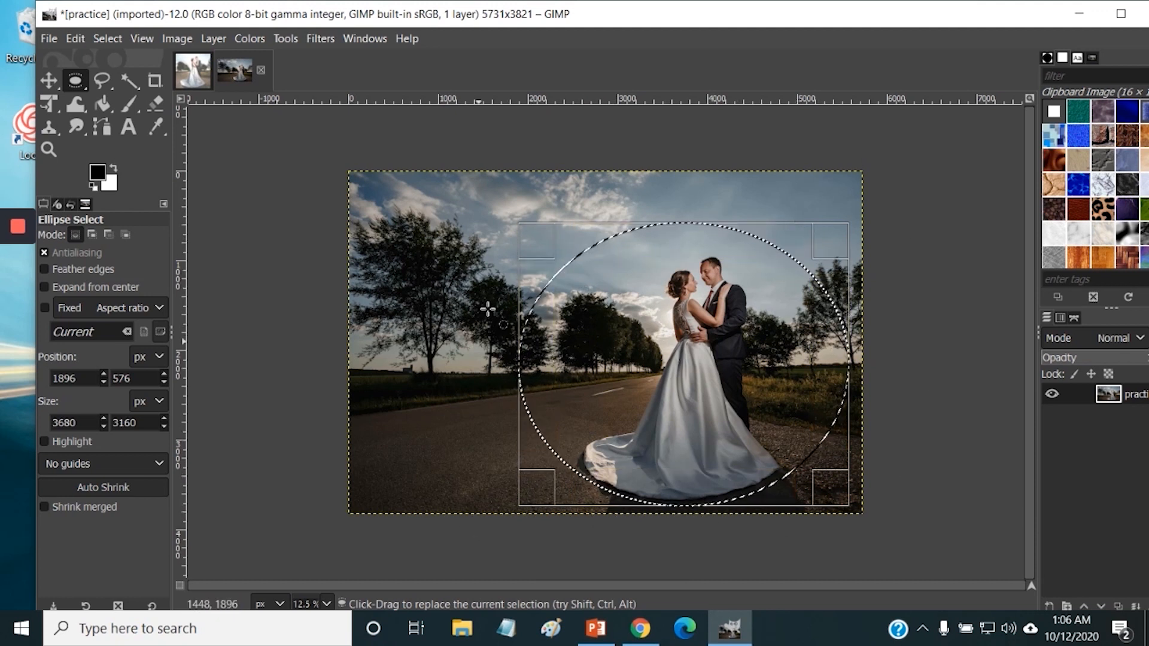
{"action": "left_click_drag", "start_coordinate": [533, 243], "coordinate": [537, 211]}
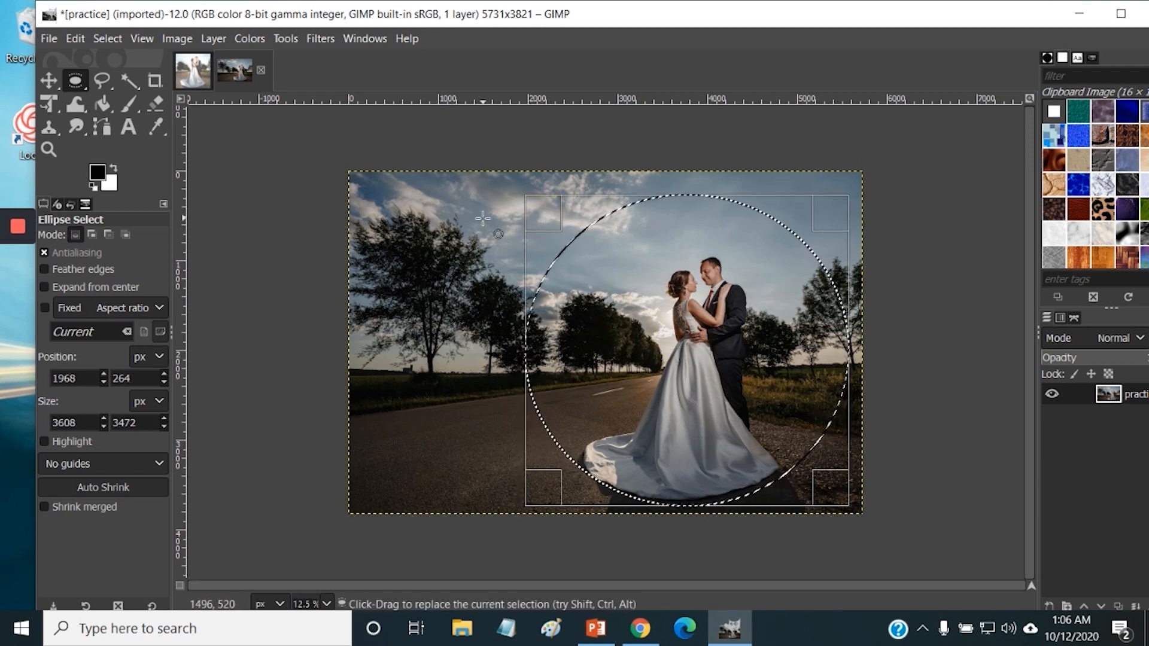
Step: Start a polygonal Free Select outline over the sky and trees beside the ellipse, and remove all selections
{"action": "left_click", "coordinate": [102, 88]}
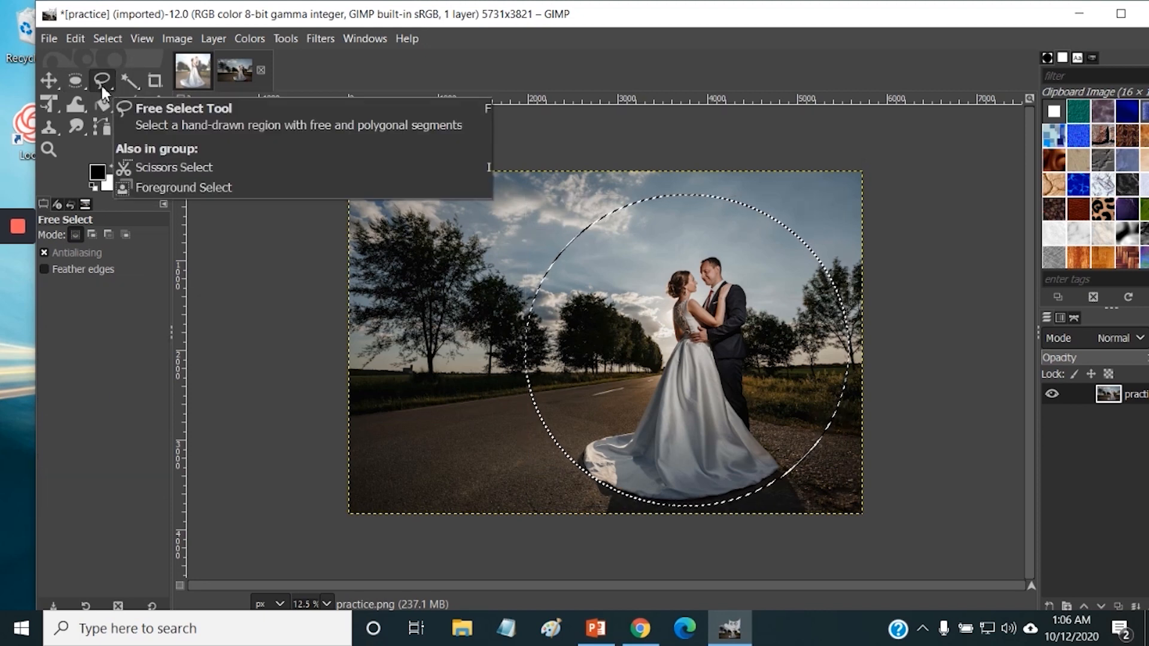
{"action": "left_click", "coordinate": [496, 207]}
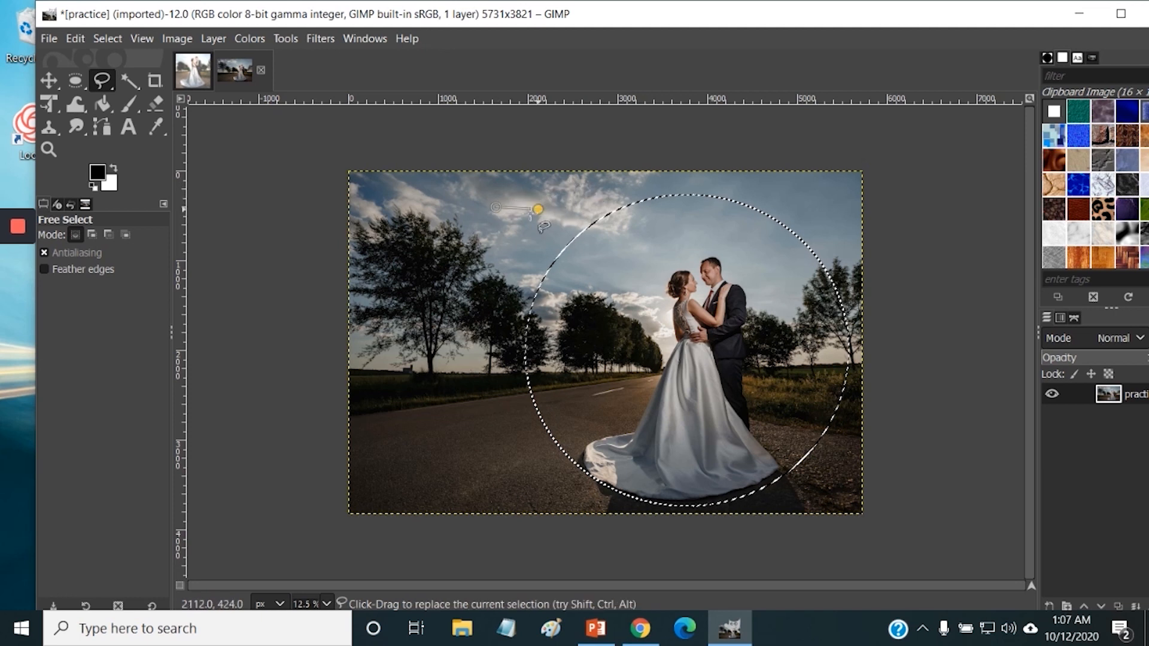
{"action": "left_click", "coordinate": [538, 208]}
{"action": "left_click", "coordinate": [431, 250]}
{"action": "left_click", "coordinate": [498, 257]}
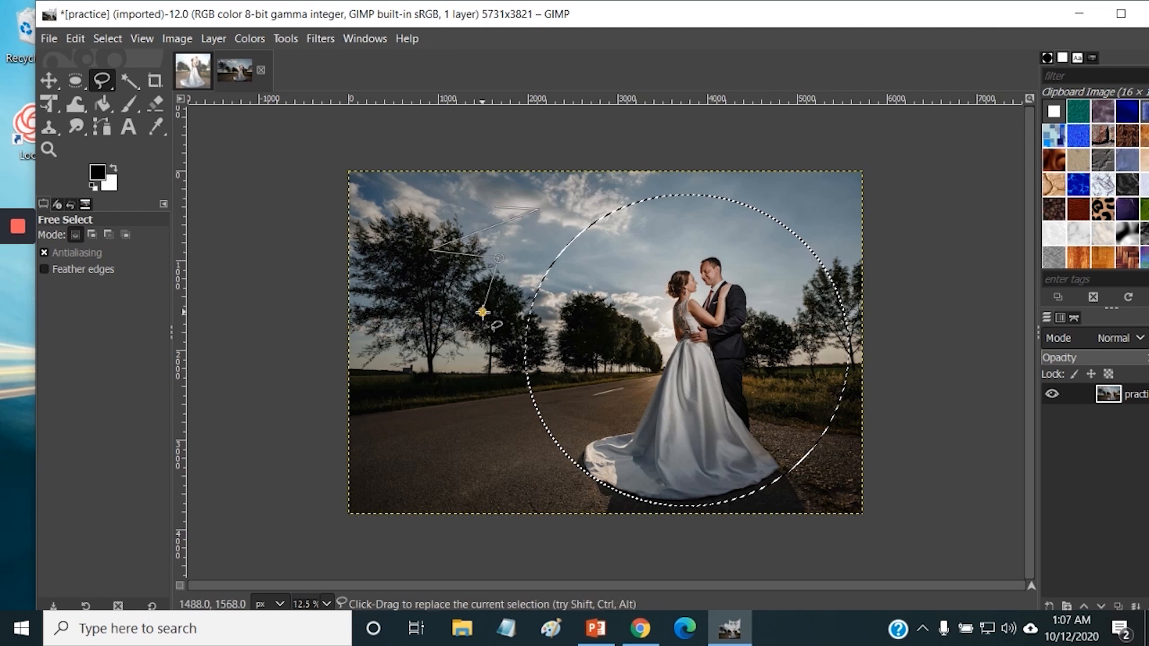
{"action": "left_click", "coordinate": [115, 38]}
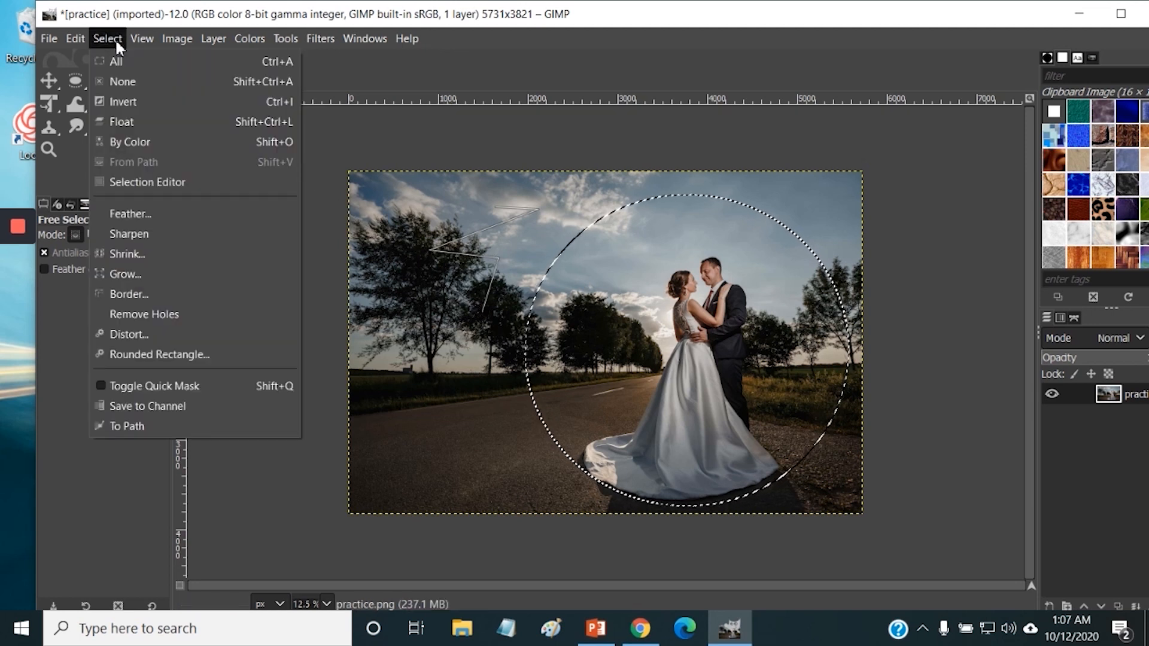
{"action": "left_click", "coordinate": [137, 83]}
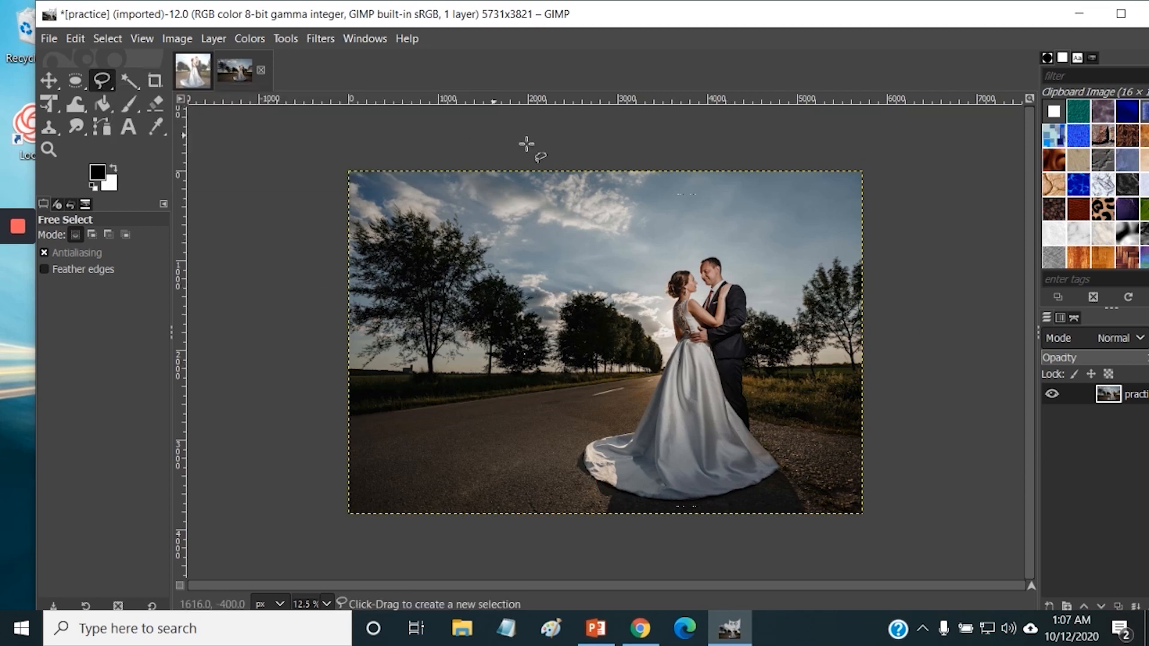
Step: Draw a closed, wavy freehand selection across the trees, sky, couple and road with Free Select and commit it
{"action": "mouse_move", "coordinate": [503, 201]}
{"action": "left_mouse_down"}
{"action": "mouse_move", "coordinate": [423, 239]}
{"action": "mouse_move", "coordinate": [417, 327]}
{"action": "mouse_move", "coordinate": [537, 368]}
{"action": "mouse_move", "coordinate": [502, 426]}
{"action": "mouse_move", "coordinate": [561, 468]}
{"action": "mouse_move", "coordinate": [608, 413]}
{"action": "mouse_move", "coordinate": [634, 404]}
{"action": "mouse_move", "coordinate": [632, 470]}
{"action": "mouse_move", "coordinate": [720, 461]}
{"action": "mouse_move", "coordinate": [678, 348]}
{"action": "mouse_move", "coordinate": [772, 395]}
{"action": "mouse_move", "coordinate": [807, 314]}
{"action": "mouse_move", "coordinate": [650, 290]}
{"action": "mouse_move", "coordinate": [721, 261]}
{"action": "mouse_move", "coordinate": [762, 228]}
{"action": "mouse_move", "coordinate": [660, 205]}
{"action": "mouse_move", "coordinate": [602, 267]}
{"action": "mouse_move", "coordinate": [566, 209]}
{"action": "mouse_move", "coordinate": [518, 233]}
{"action": "mouse_move", "coordinate": [495, 273]}
{"action": "mouse_move", "coordinate": [484, 233]}
{"action": "mouse_move", "coordinate": [503, 201]}
{"action": "left_mouse_up"}
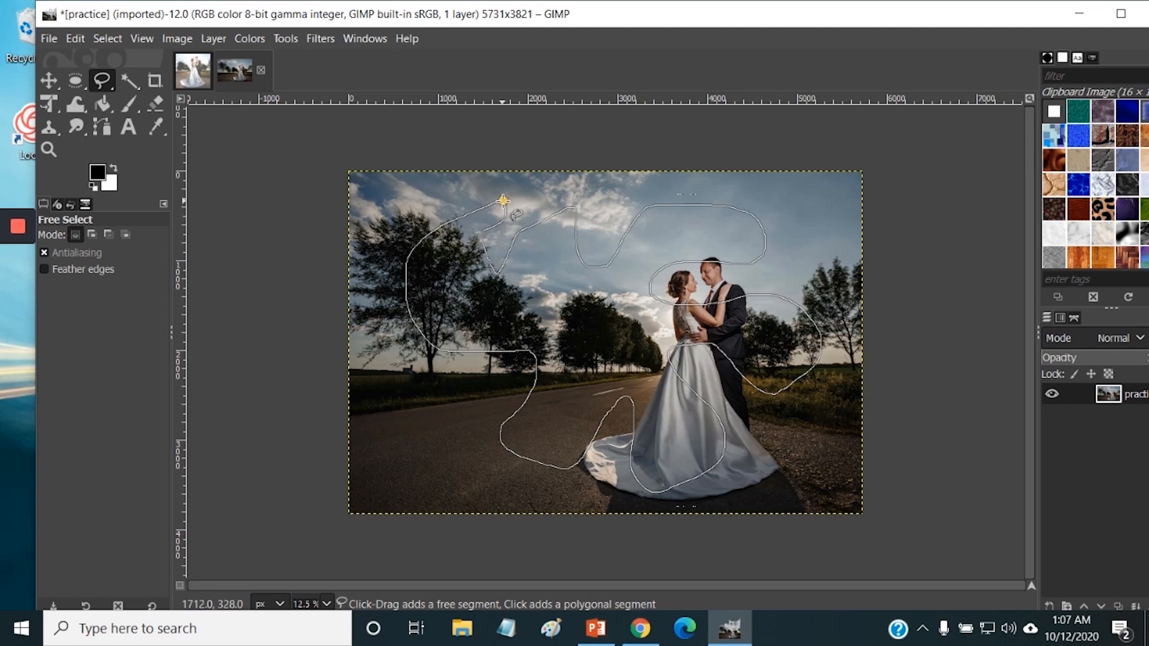
{"action": "left_click_drag", "start_coordinate": [502, 201], "coordinate": [502, 201]}
{"action": "key", "text": "Return"}
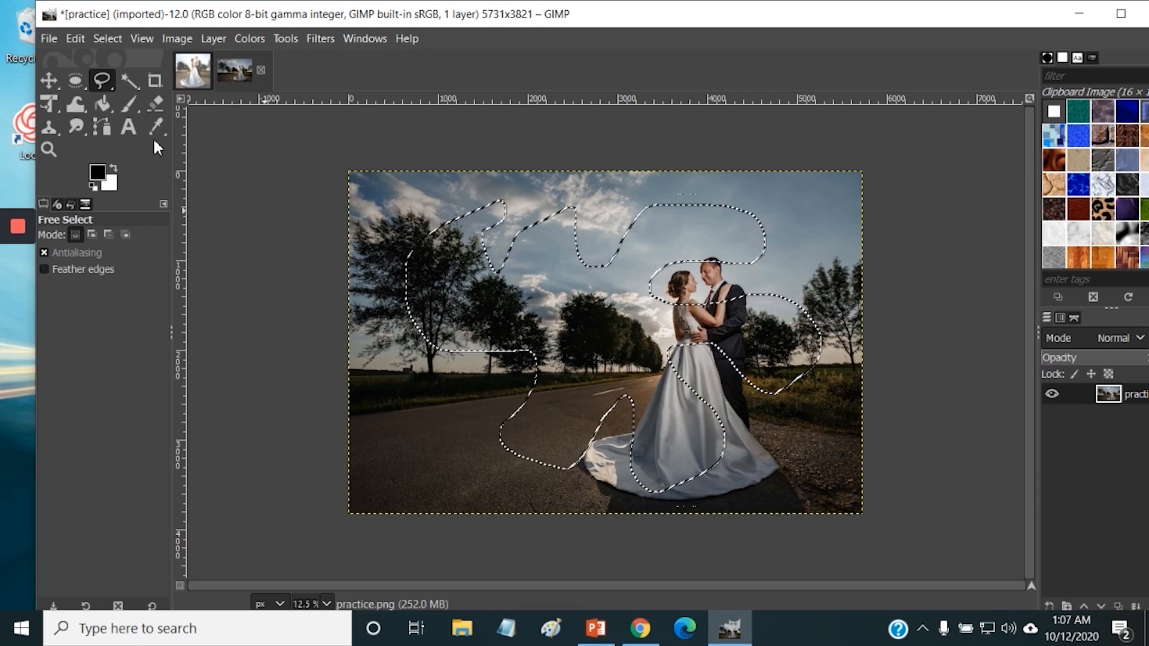
Step: Start a Scissors Select outline with three points along the upper edge of the sky
{"action": "left_click", "coordinate": [102, 81]}
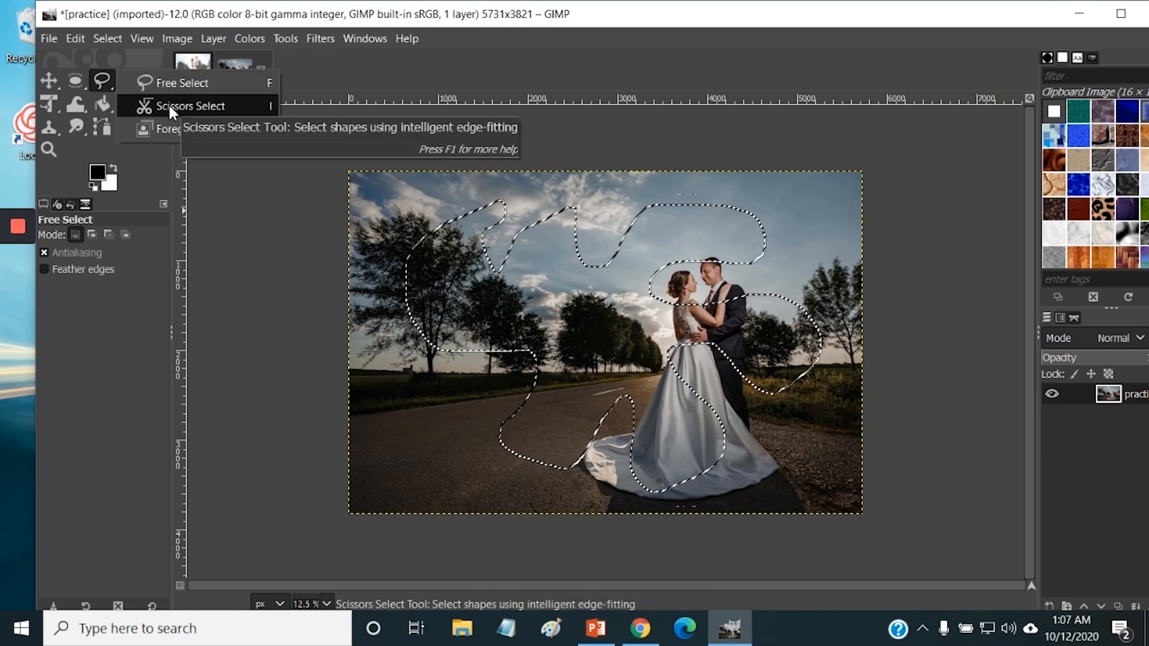
{"action": "left_click", "coordinate": [170, 107]}
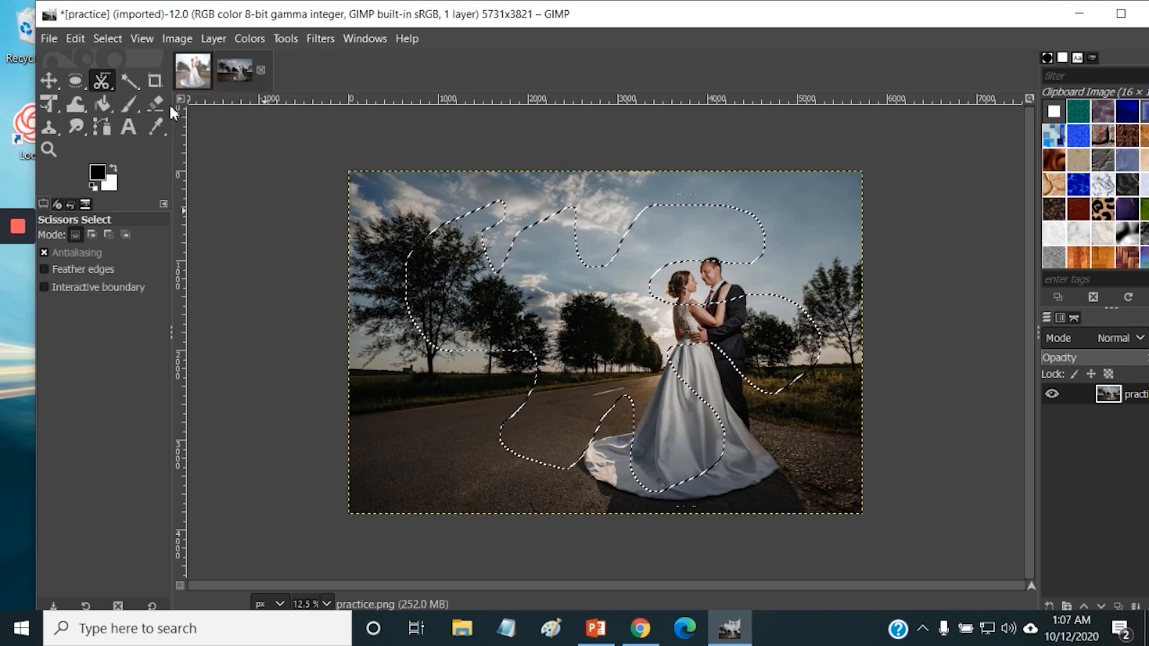
{"action": "left_click", "coordinate": [406, 189]}
{"action": "left_click", "coordinate": [522, 183]}
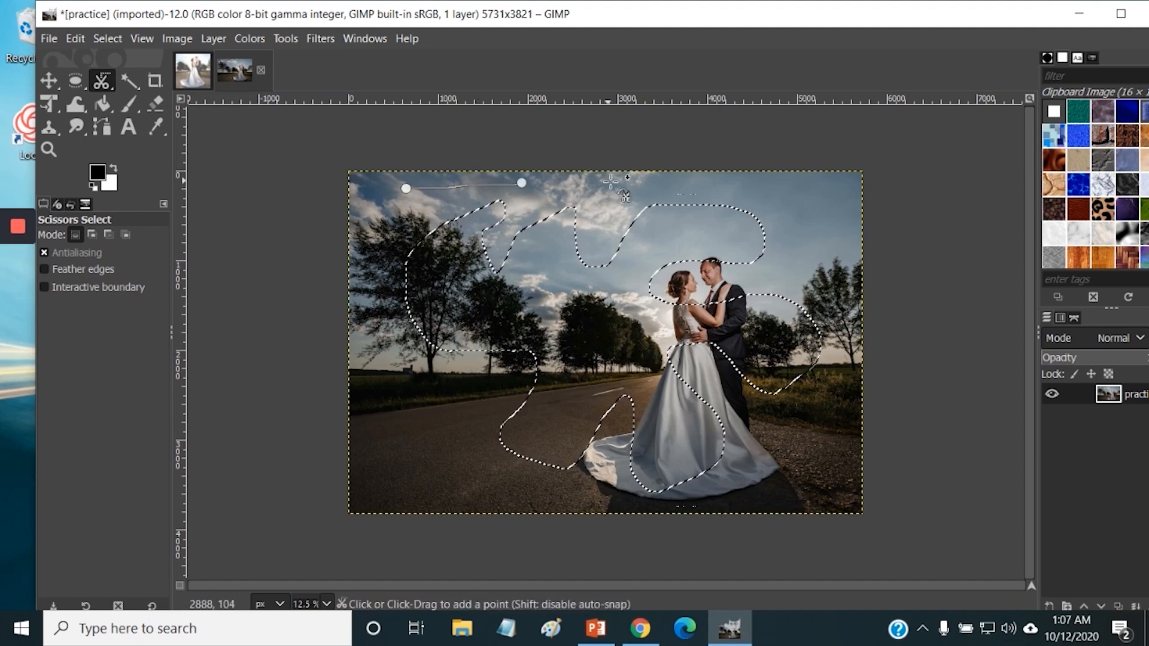
{"action": "left_click", "coordinate": [613, 181]}
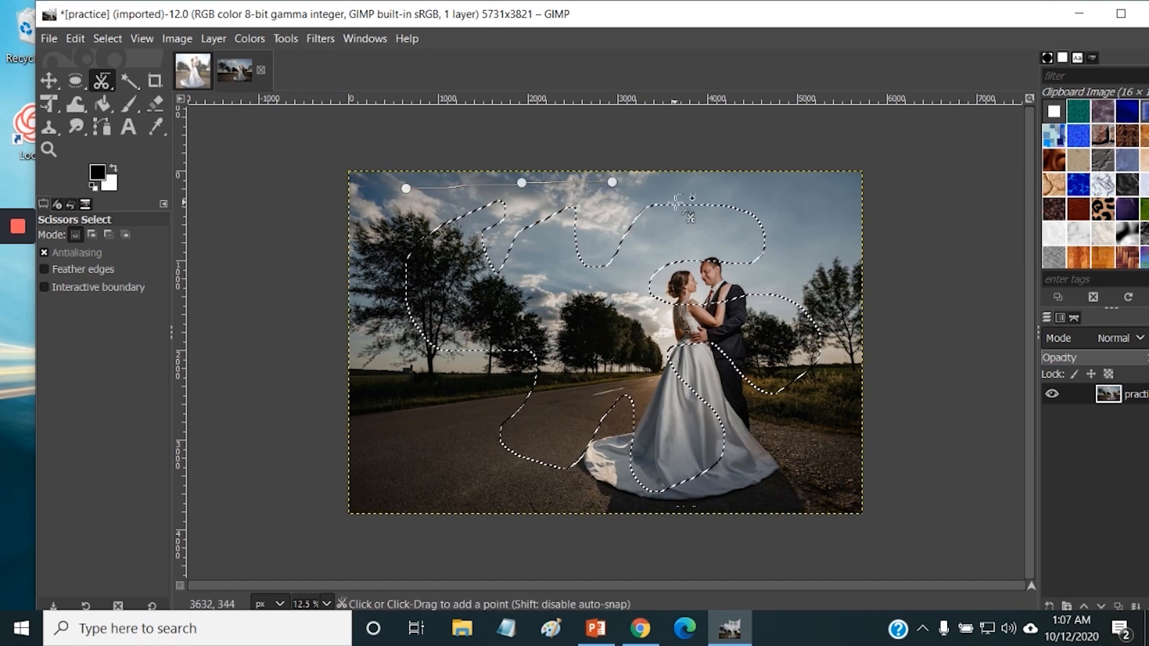
Step: Remove the freehand selection and discard the unfinished scissors outline in the sky
{"action": "left_click", "coordinate": [100, 40]}
{"action": "left_click", "coordinate": [123, 78]}
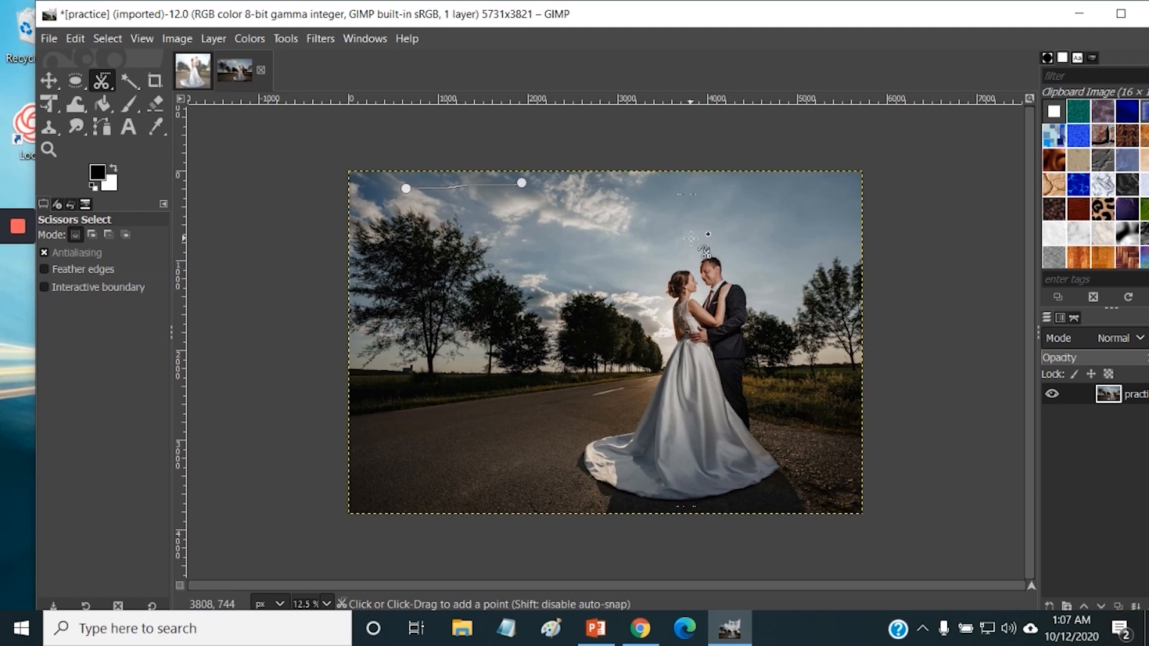
{"action": "key", "text": "Escape"}
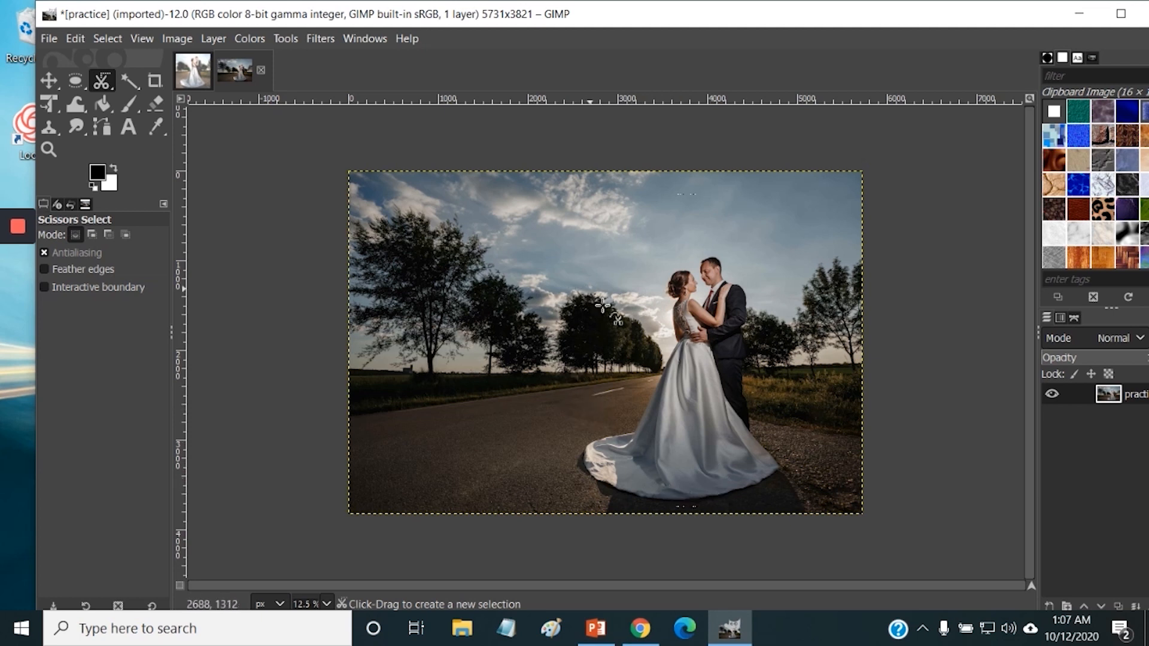
Step: Start a Scissors Select outline on the bride's train with four points running up the road-side edge of the skirt
{"action": "left_click", "coordinate": [600, 441]}
{"action": "left_click", "coordinate": [631, 436]}
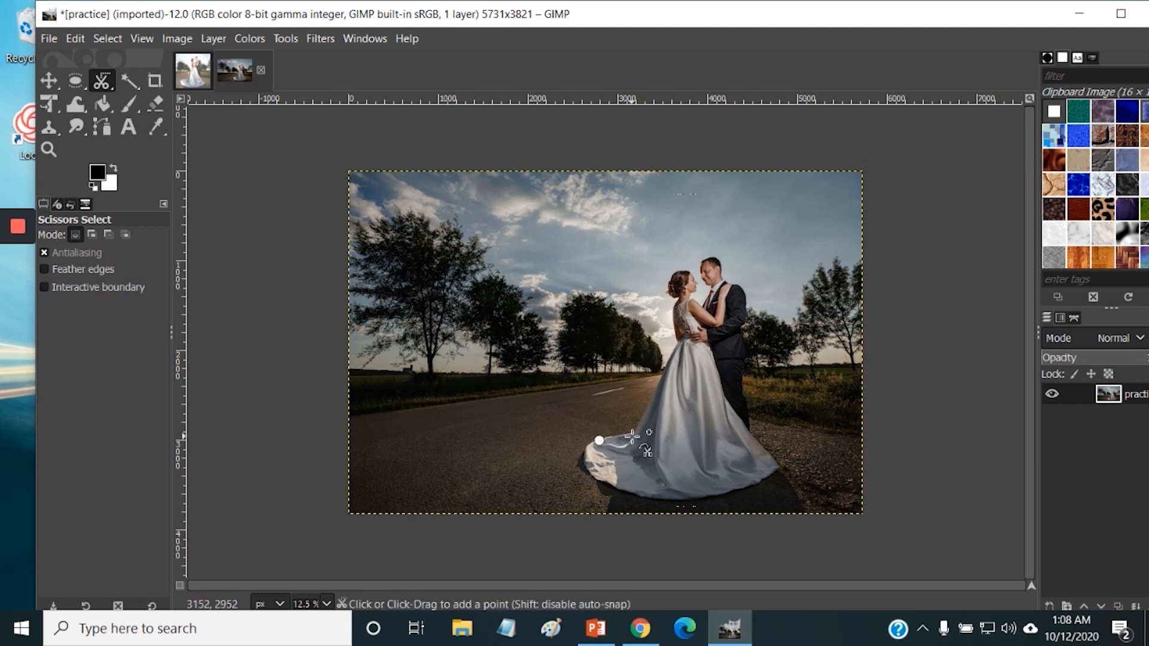
{"action": "left_click", "coordinate": [644, 413]}
{"action": "left_click", "coordinate": [657, 382]}
Step: Continue the scissors outline at 50% zoom with three more points up the road-side edge of the skirt to the waist
{"action": "left_click", "coordinate": [327, 604]}
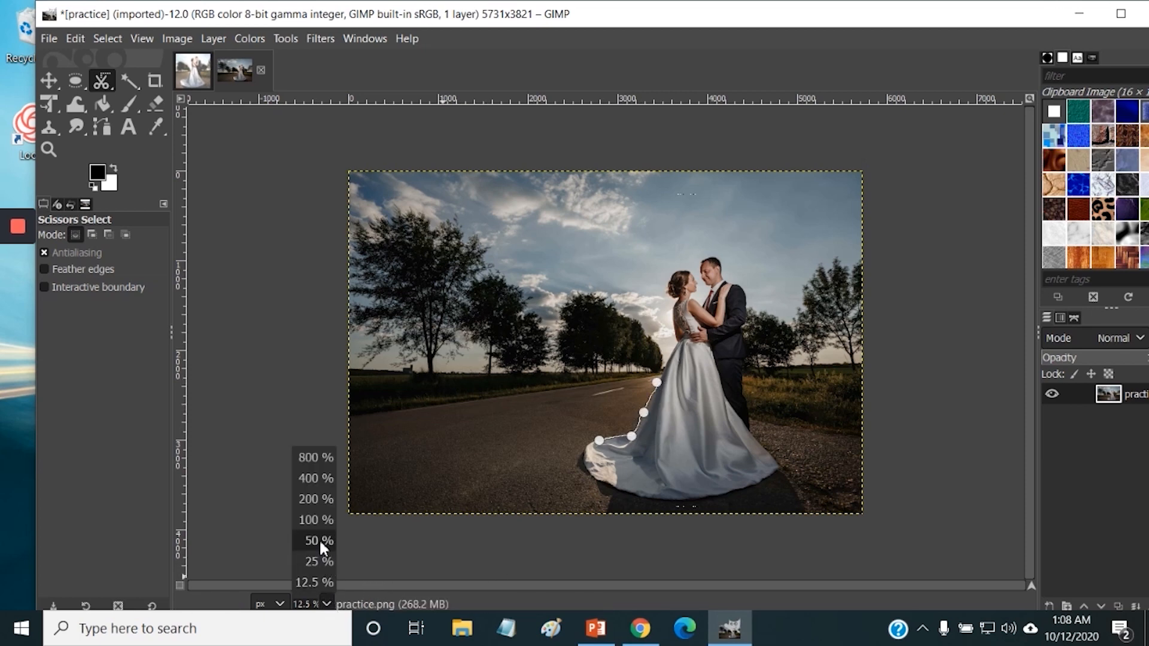
{"action": "left_click", "coordinate": [319, 540]}
{"action": "left_click_drag", "start_coordinate": [716, 582], "coordinate": [773, 578]}
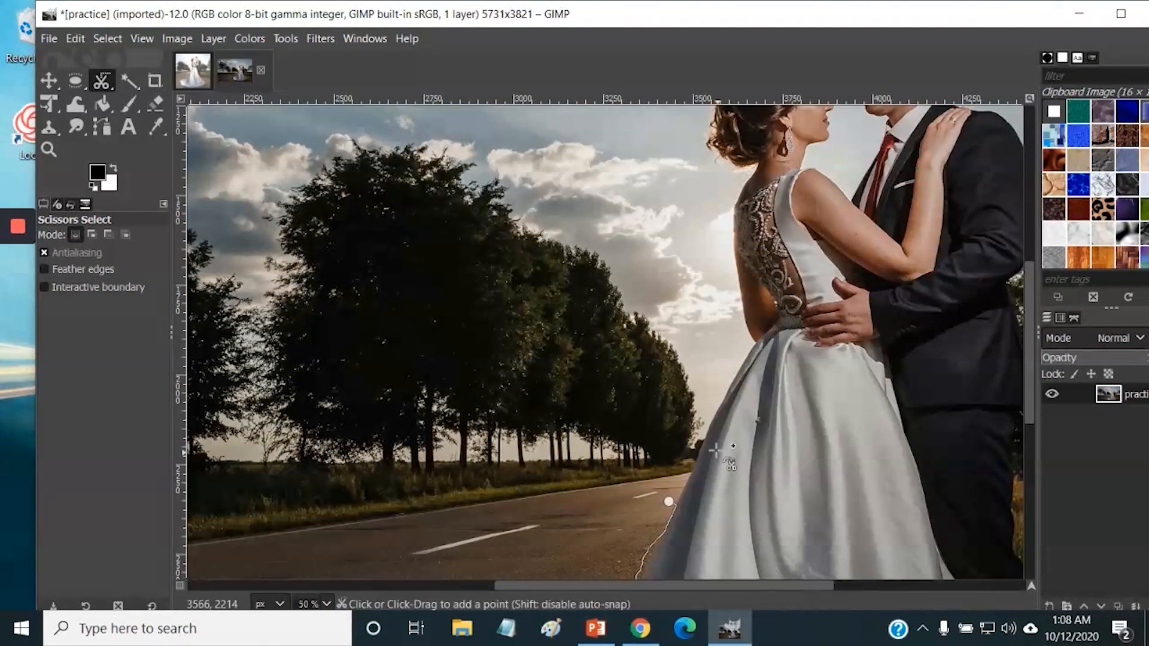
{"action": "left_click", "coordinate": [717, 410]}
{"action": "left_click", "coordinate": [741, 356]}
{"action": "left_click_drag", "start_coordinate": [759, 584], "coordinate": [830, 584]}
{"action": "left_click", "coordinate": [617, 339]}
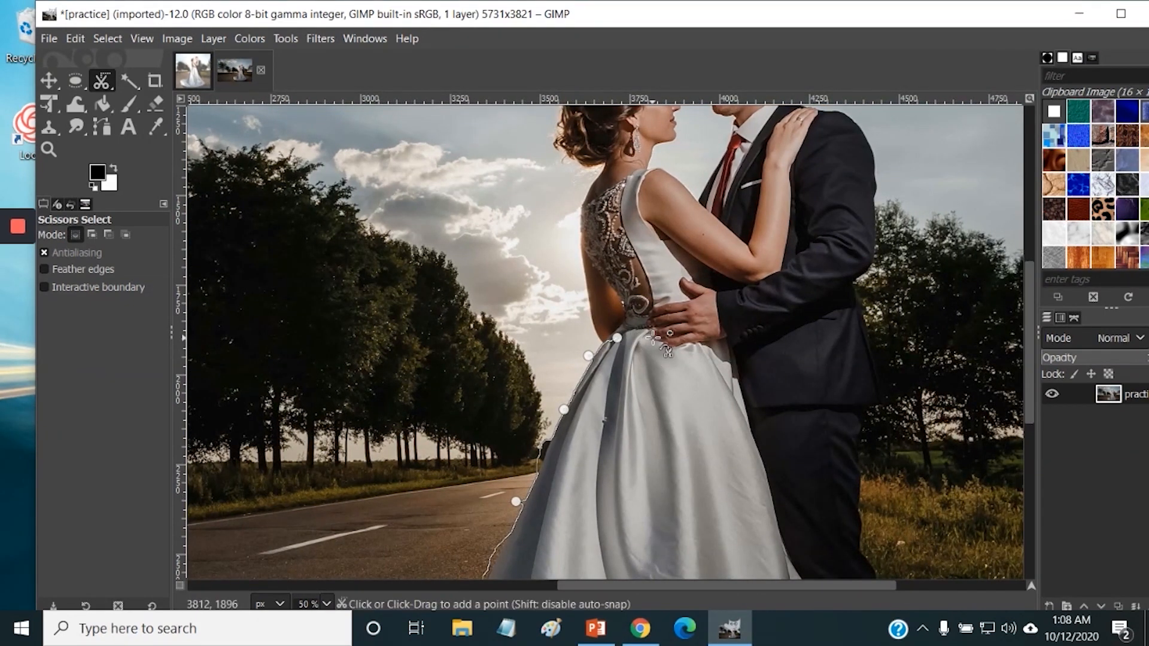
Step: Extend the scissors outline across the skirt's waistline, beneath the groom's hand, to the edge beside his jacket
{"action": "left_click", "coordinate": [650, 330]}
{"action": "left_click", "coordinate": [690, 344]}
{"action": "left_click", "coordinate": [714, 365]}
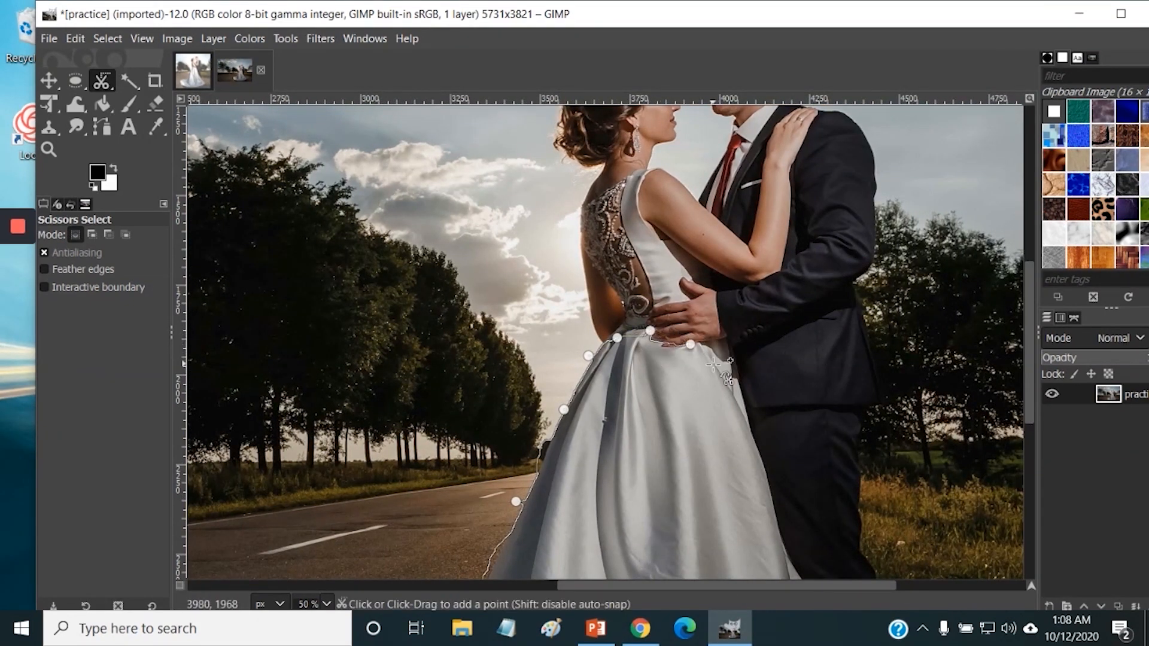
{"action": "left_click", "coordinate": [717, 343]}
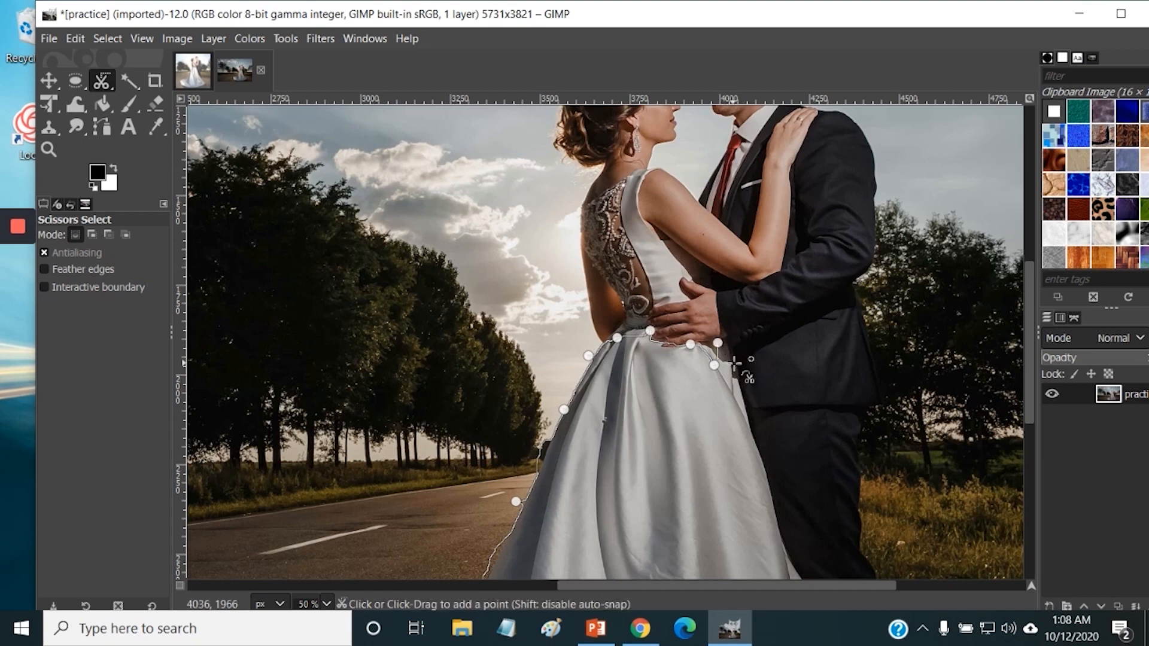
{"action": "left_click", "coordinate": [734, 372]}
Step: Continue the scissors outline down the groom-side edge of the skirt to the pointed corner of the hem
{"action": "scroll", "coordinate": [838, 549], "scroll_direction": "down", "scroll_amount": 5}
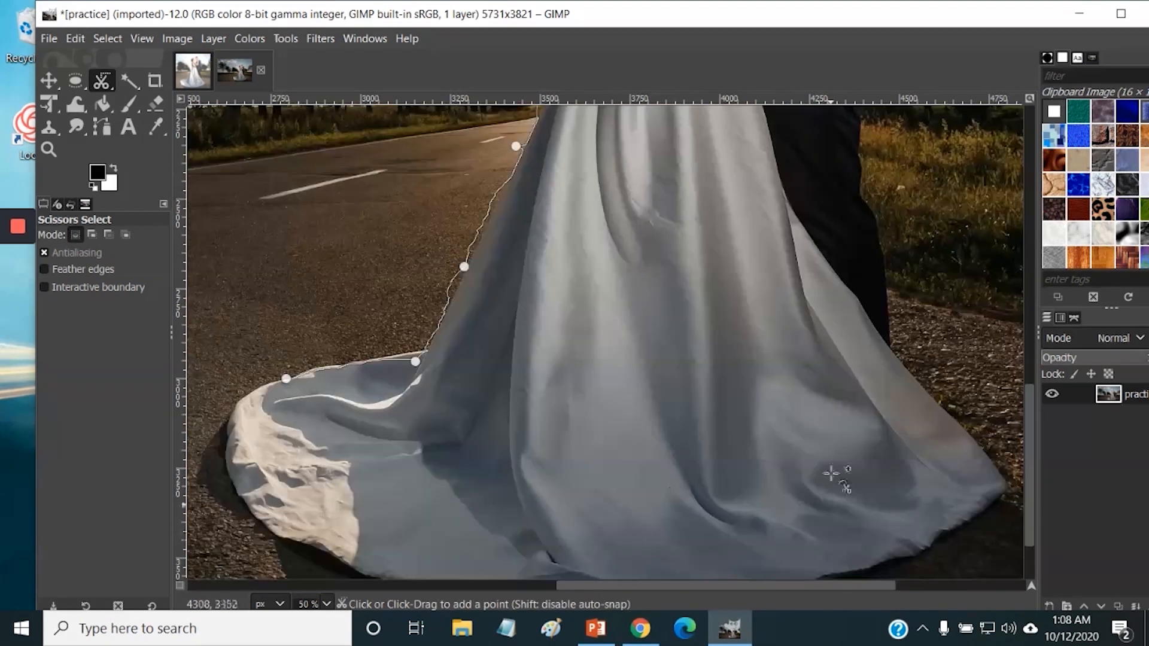
{"action": "left_click", "coordinate": [790, 205]}
{"action": "left_click", "coordinate": [875, 328]}
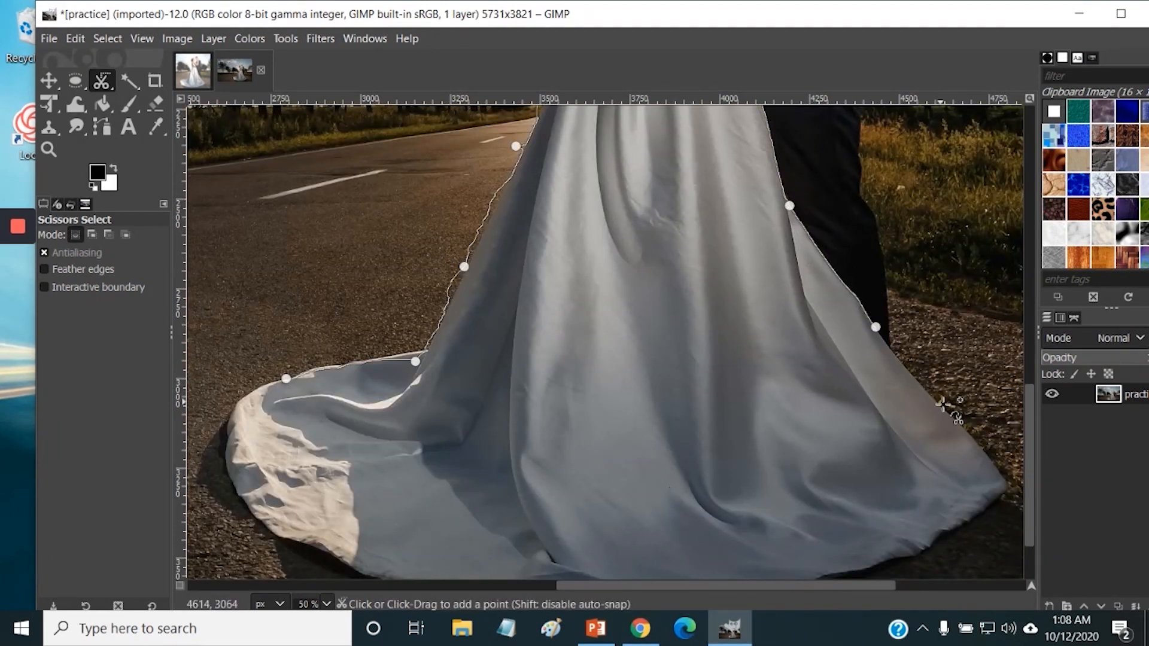
{"action": "left_click", "coordinate": [978, 447]}
{"action": "left_click", "coordinate": [1005, 485]}
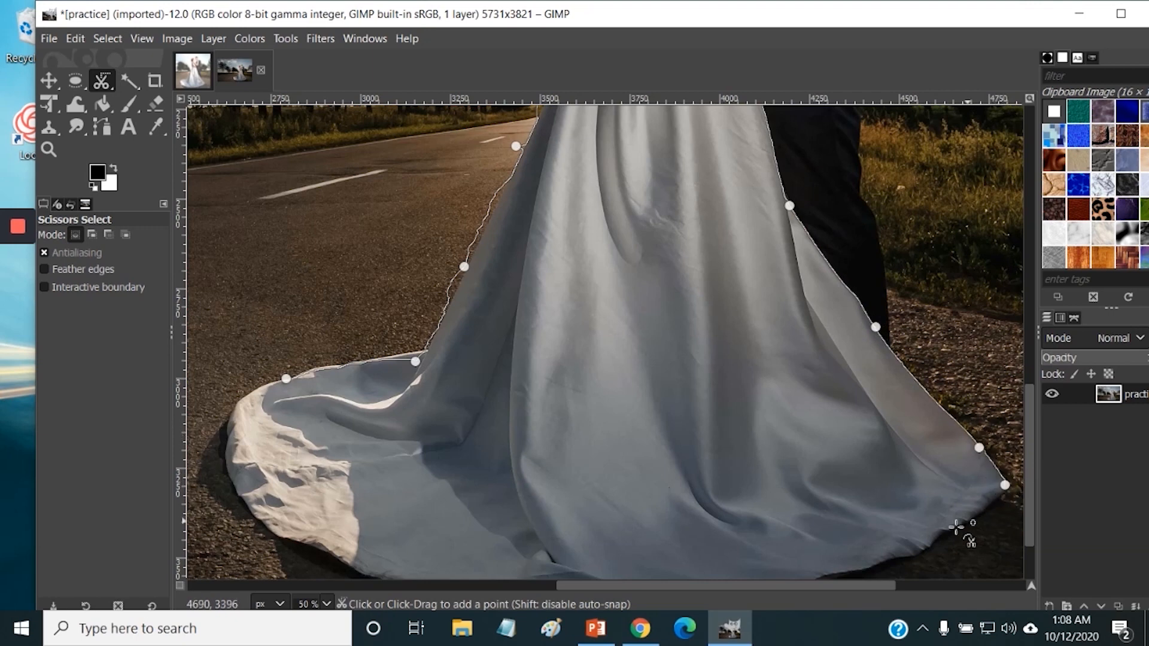
Step: Trace the hem and the sunlit end of the train with scissors points and close the outline at its starting point
{"action": "left_click", "coordinate": [922, 545]}
{"action": "scroll", "coordinate": [922, 546], "scroll_direction": "down", "scroll_amount": 1}
{"action": "left_click", "coordinate": [776, 502]}
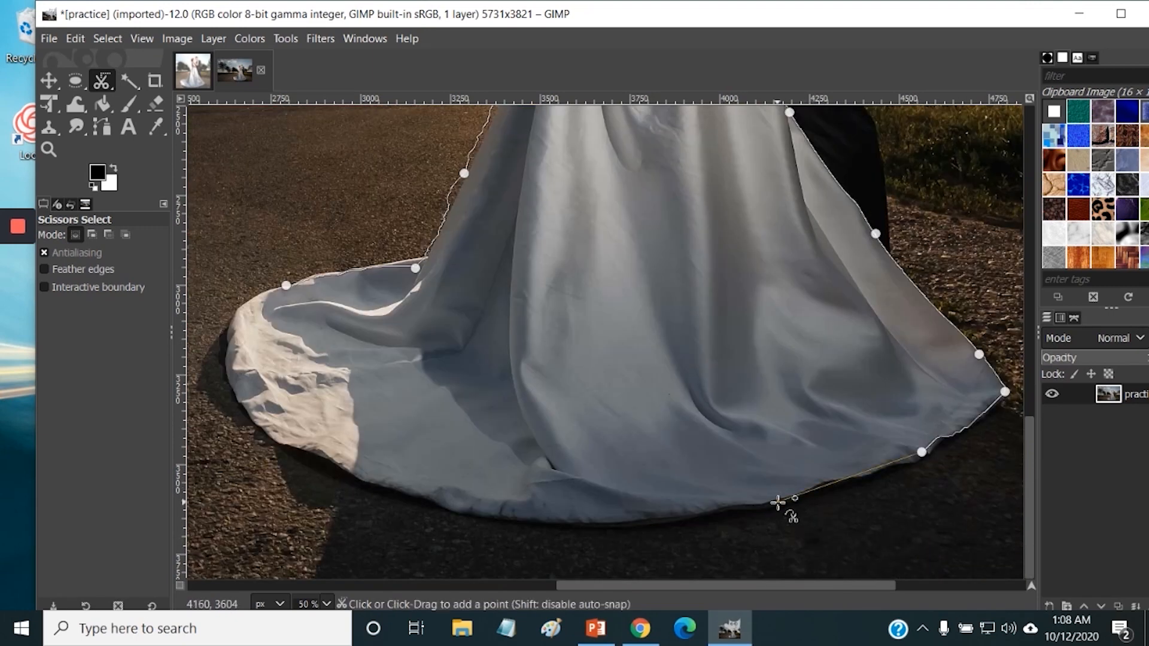
{"action": "left_click", "coordinate": [557, 523]}
{"action": "left_click", "coordinate": [350, 478]}
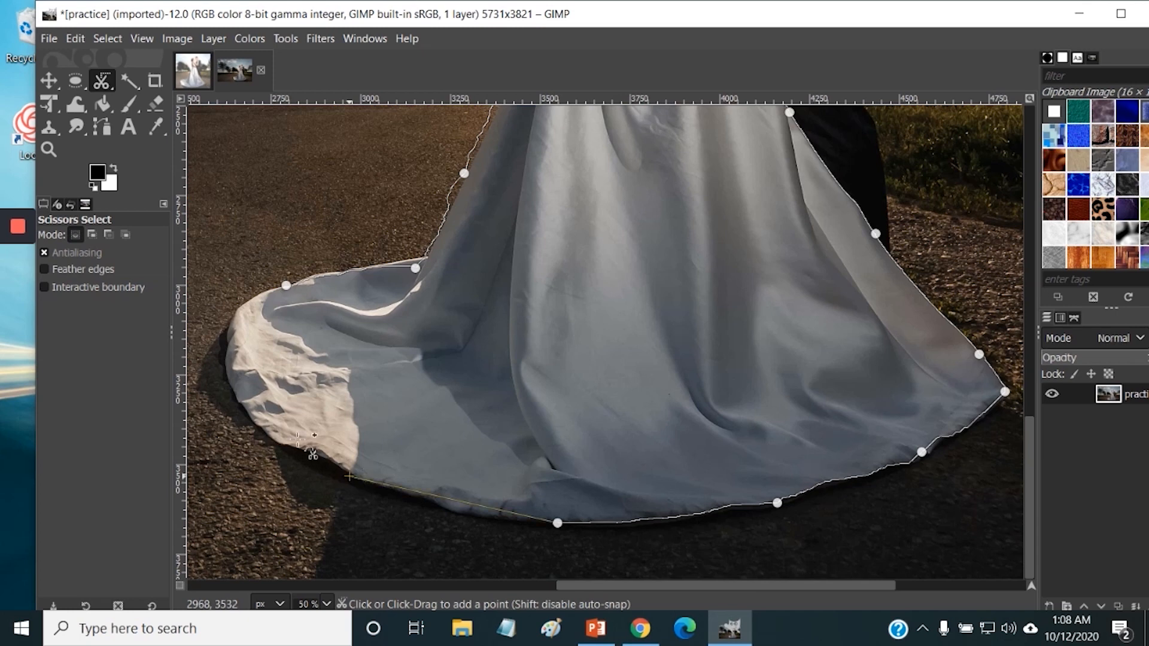
{"action": "left_click", "coordinate": [234, 394]}
{"action": "left_click", "coordinate": [235, 318]}
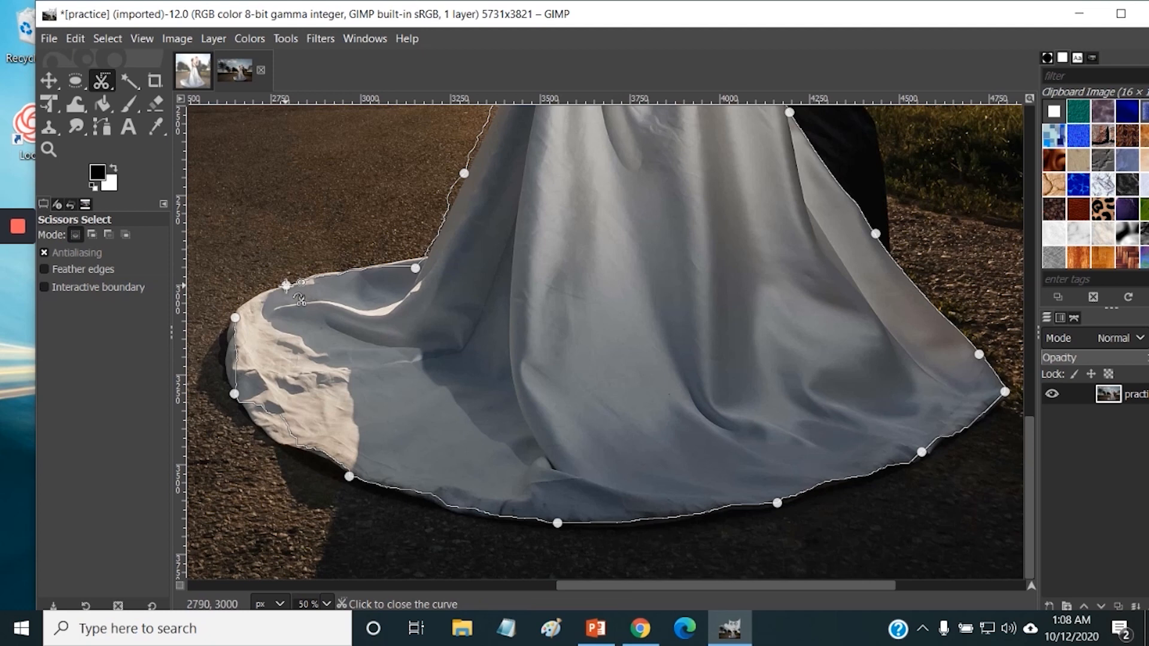
{"action": "left_click", "coordinate": [286, 285]}
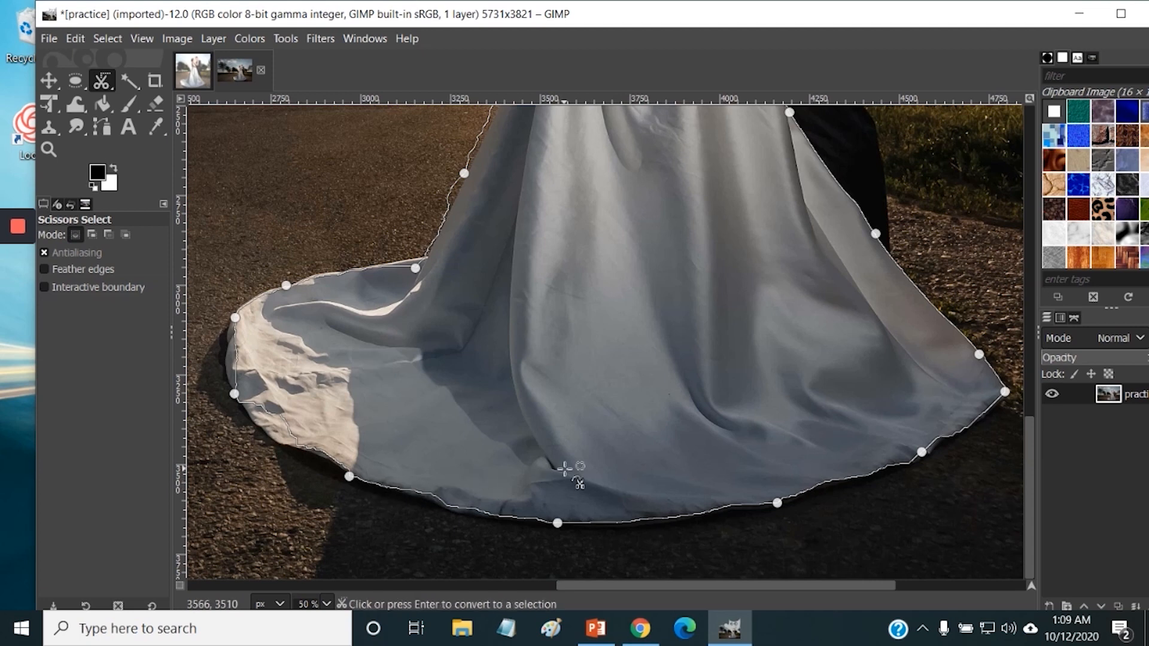
Step: Add two more points to the scissors outline along the road-side edge of the skirt for a tighter fit
{"action": "scroll", "coordinate": [712, 341], "scroll_direction": "up", "scroll_amount": 6}
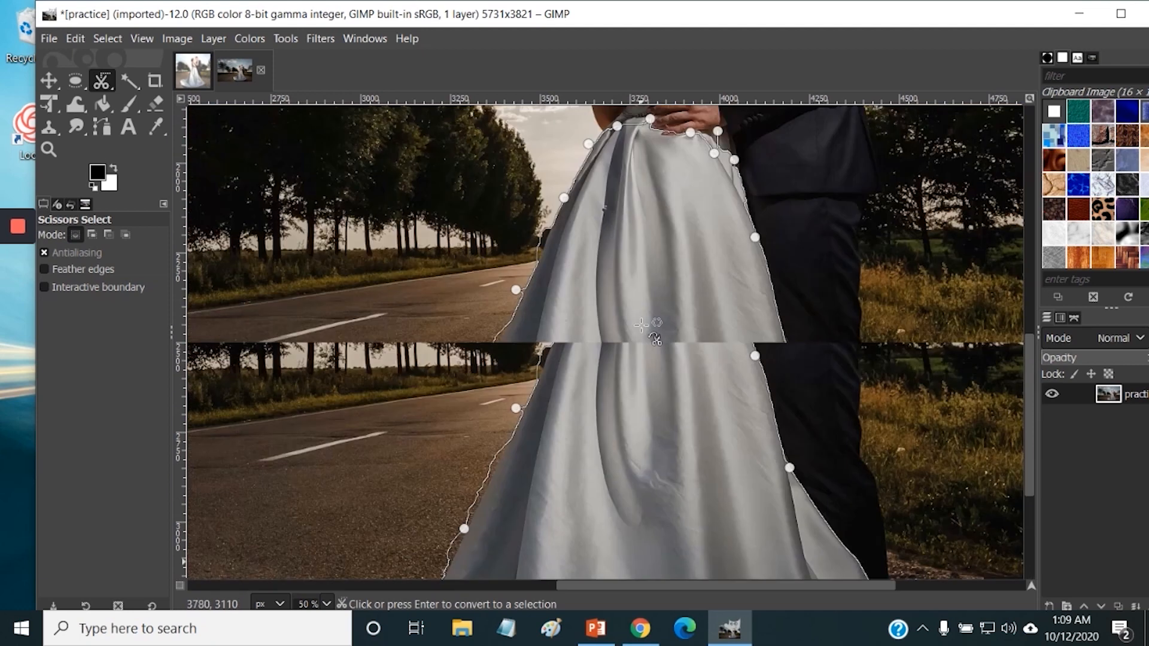
{"action": "scroll", "coordinate": [469, 276], "scroll_direction": "down", "scroll_amount": 3}
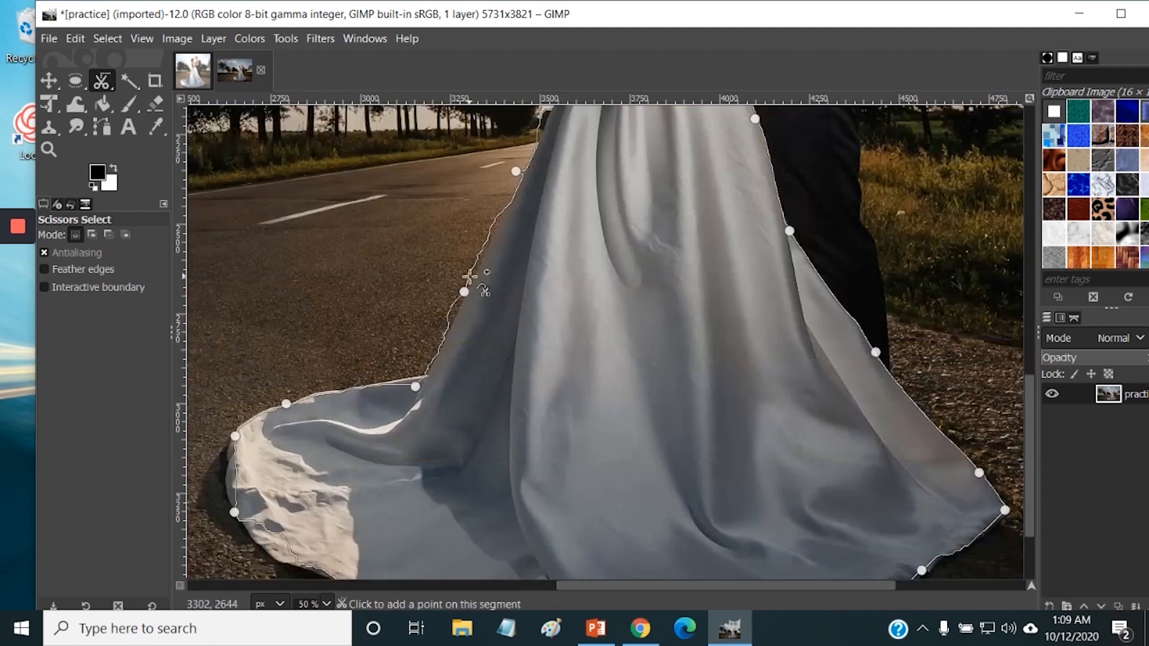
{"action": "left_click", "coordinate": [487, 244]}
{"action": "left_click", "coordinate": [449, 316]}
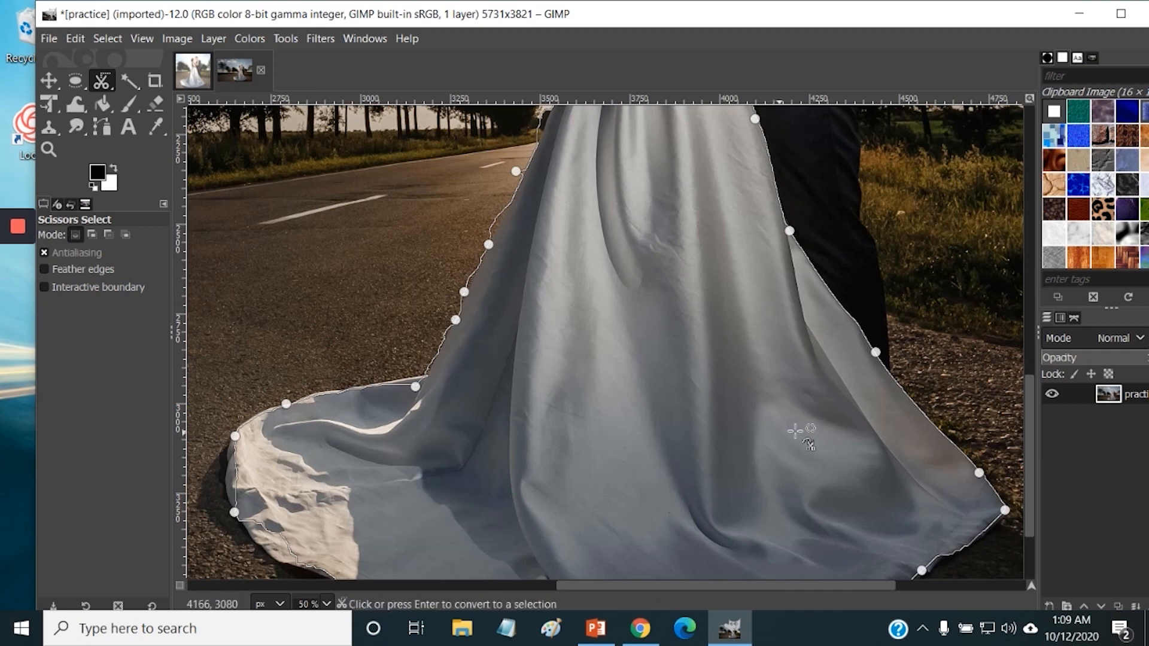
Step: Check the complete scissors outline at 25% zoom and convert it into a selection of the skirt
{"action": "left_click", "coordinate": [327, 603]}
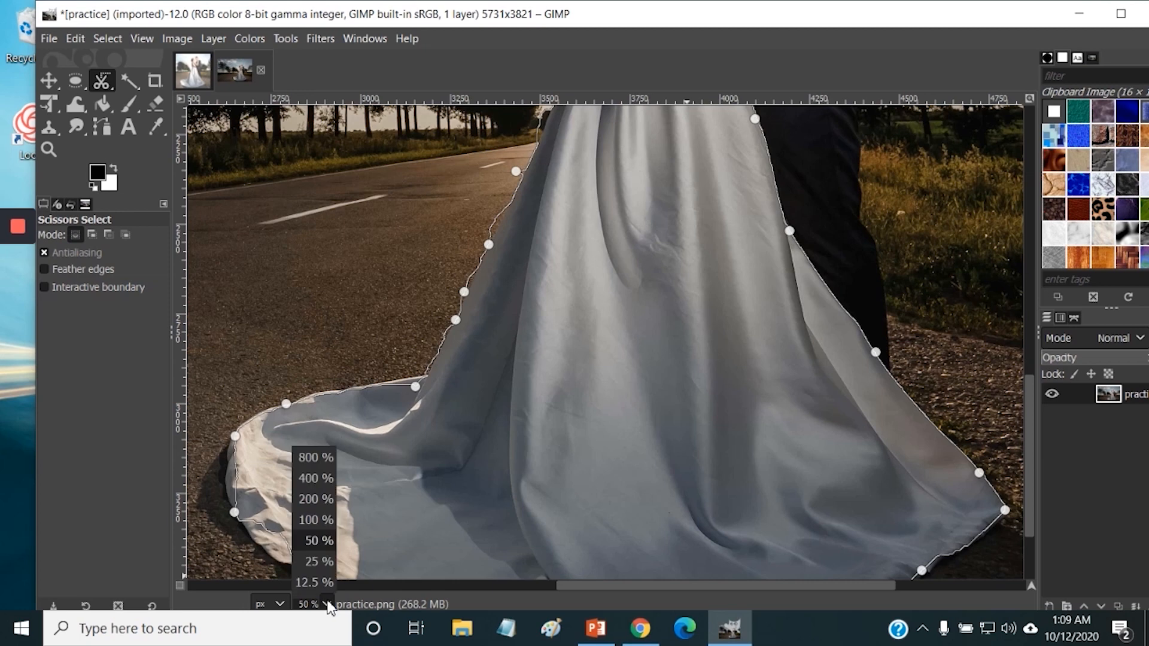
{"action": "left_click", "coordinate": [317, 561]}
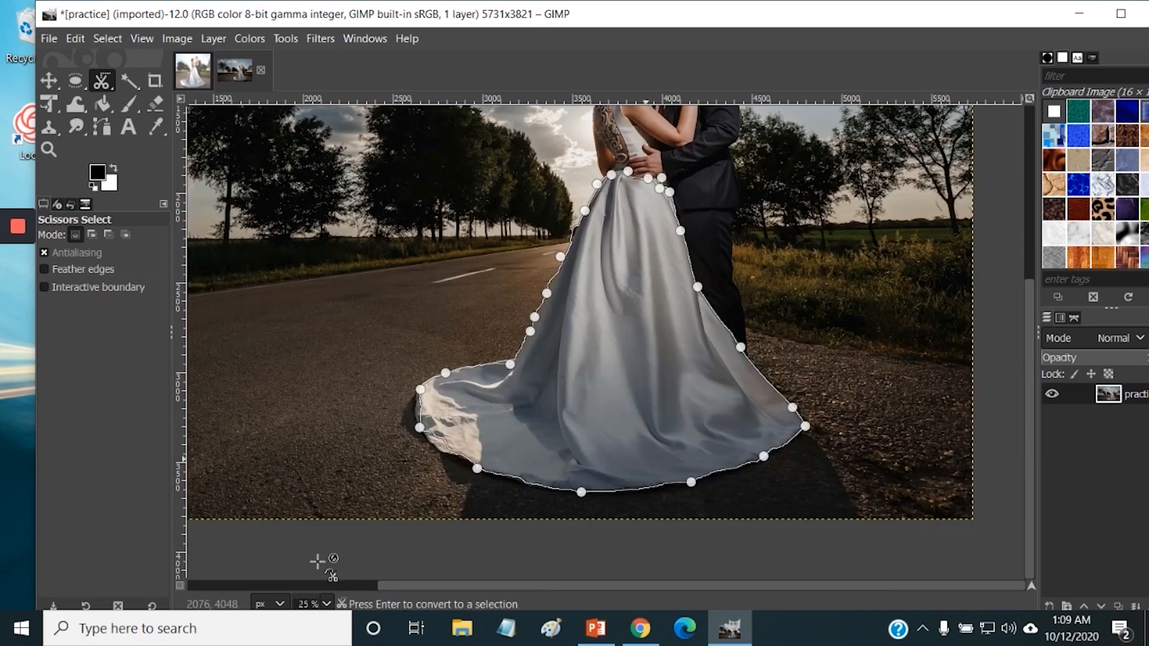
{"action": "scroll", "coordinate": [841, 311], "scroll_direction": "up", "scroll_amount": 3}
{"action": "scroll", "coordinate": [839, 333], "scroll_direction": "down", "scroll_amount": 1}
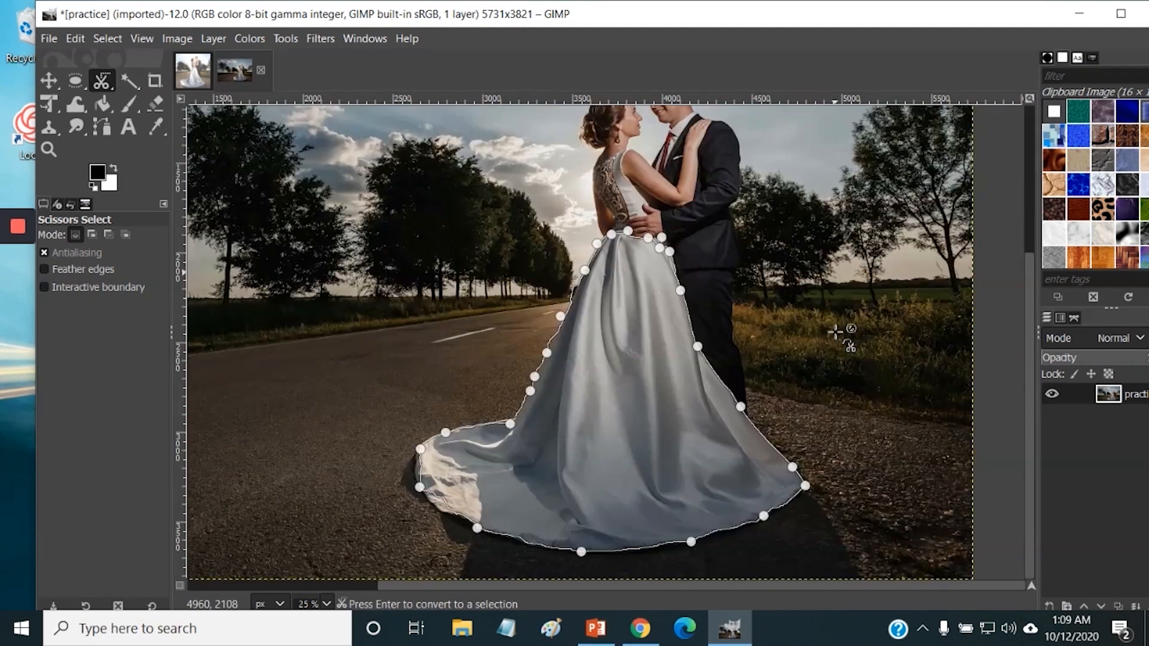
{"action": "left_click", "coordinate": [477, 528]}
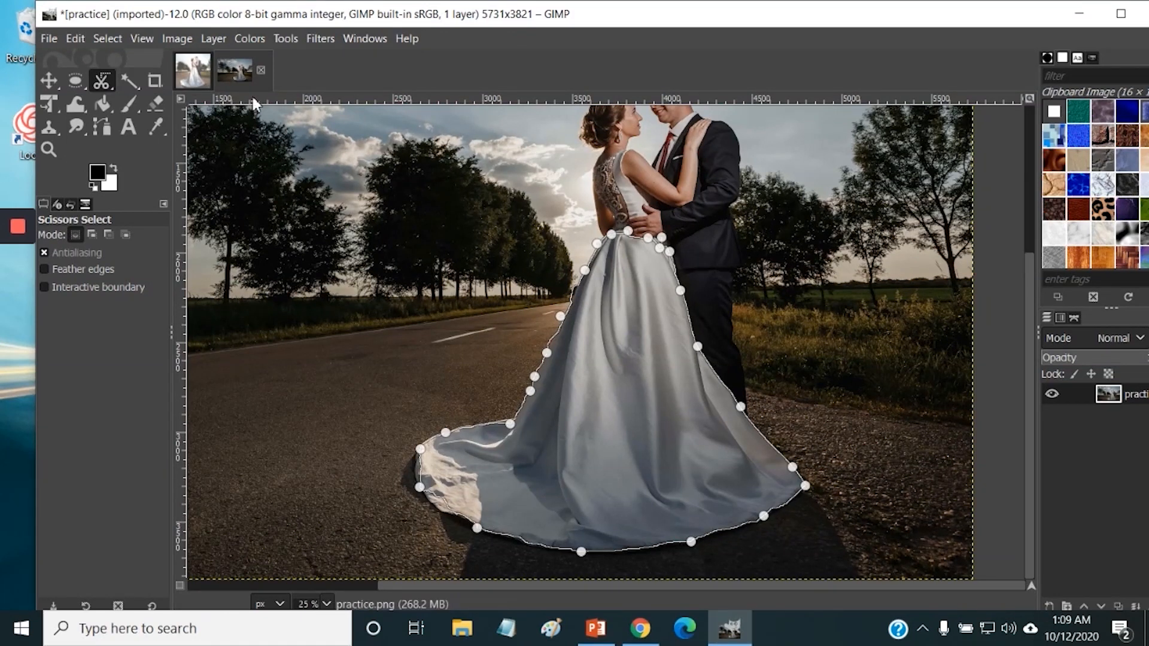
Step: Set the Bucket Fill opacity to 43.3 and the foreground color to red ca3636
{"action": "left_click", "coordinate": [103, 105]}
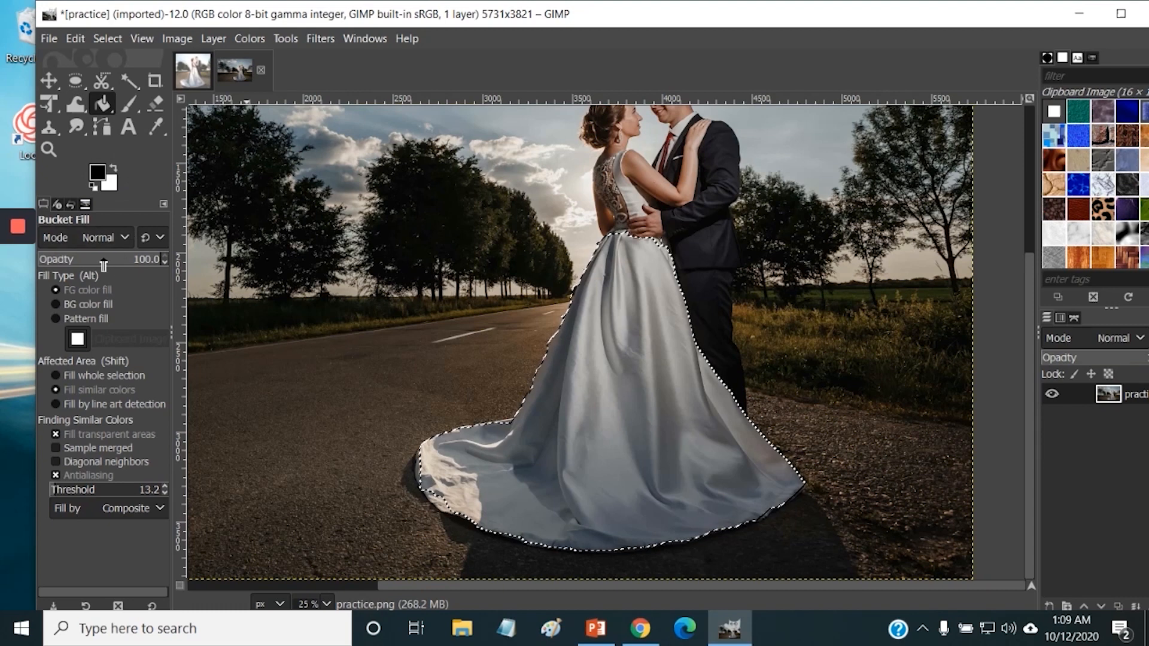
{"action": "left_click_drag", "start_coordinate": [102, 263], "coordinate": [90, 270]}
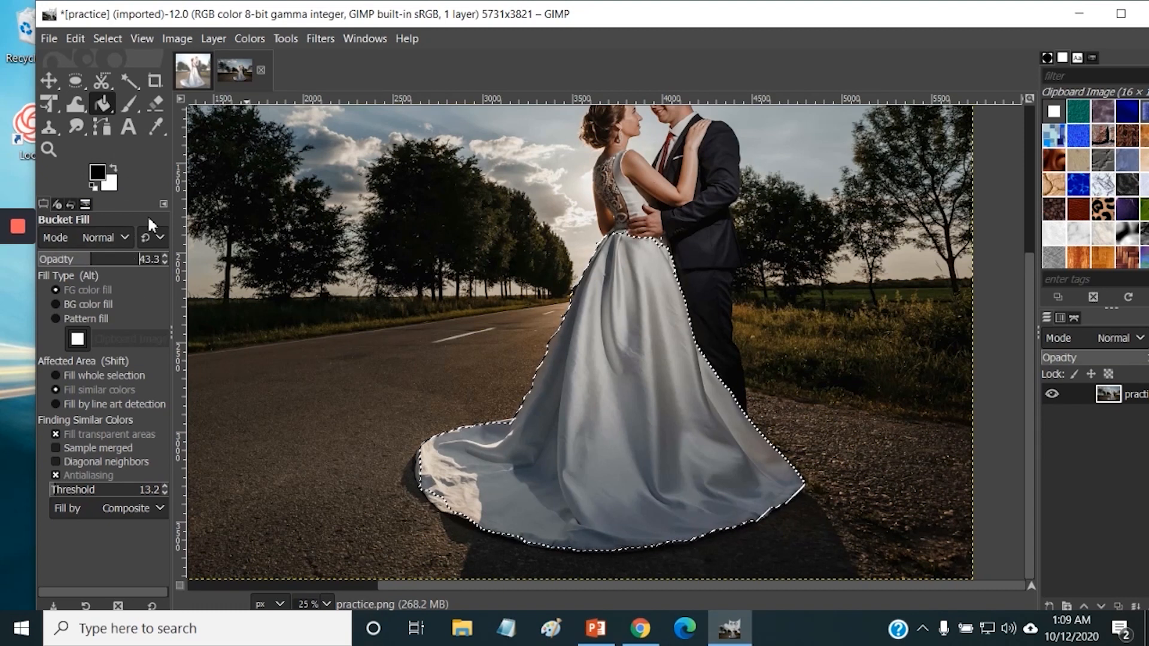
{"action": "left_click", "coordinate": [100, 179]}
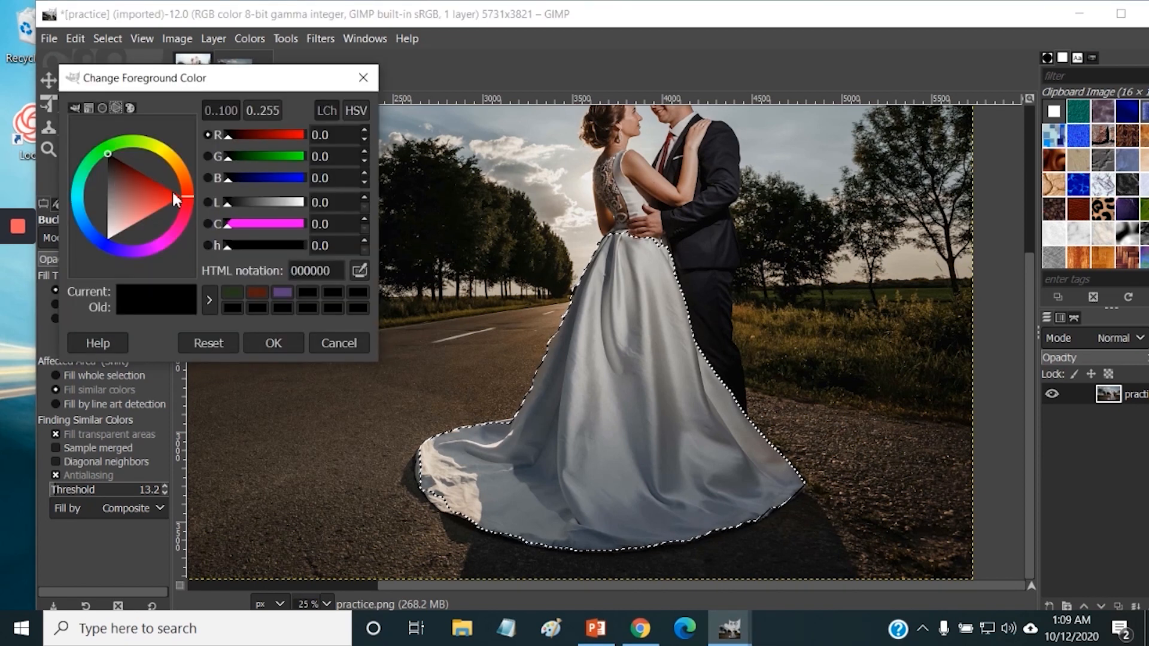
{"action": "left_click", "coordinate": [151, 198]}
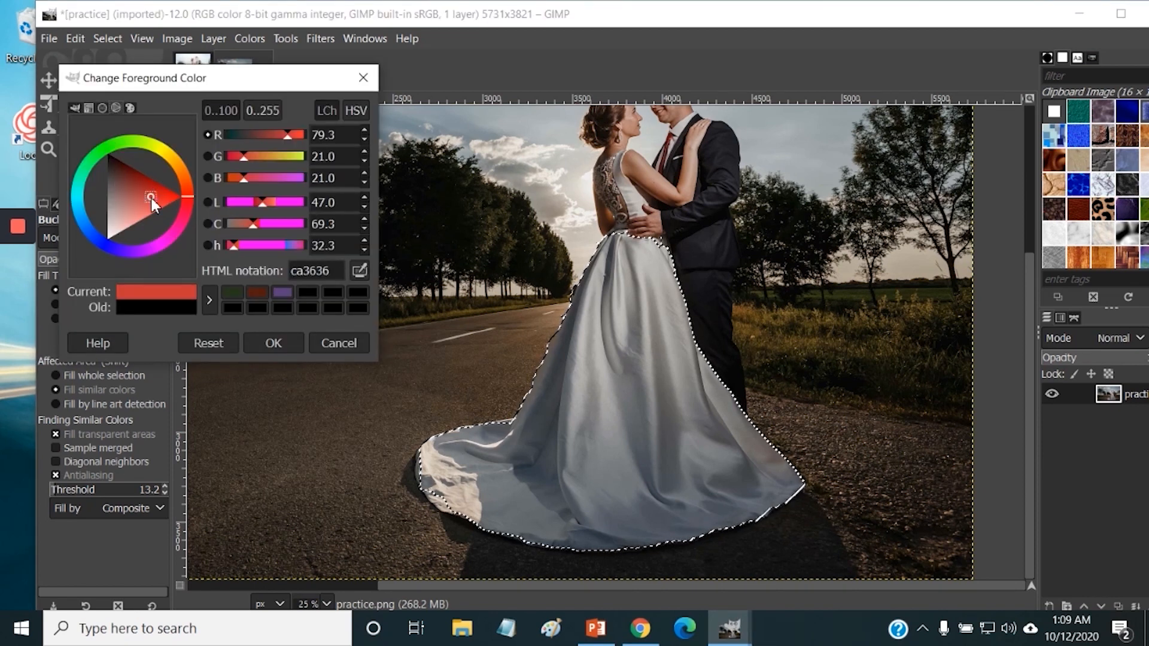
{"action": "left_click", "coordinate": [272, 344]}
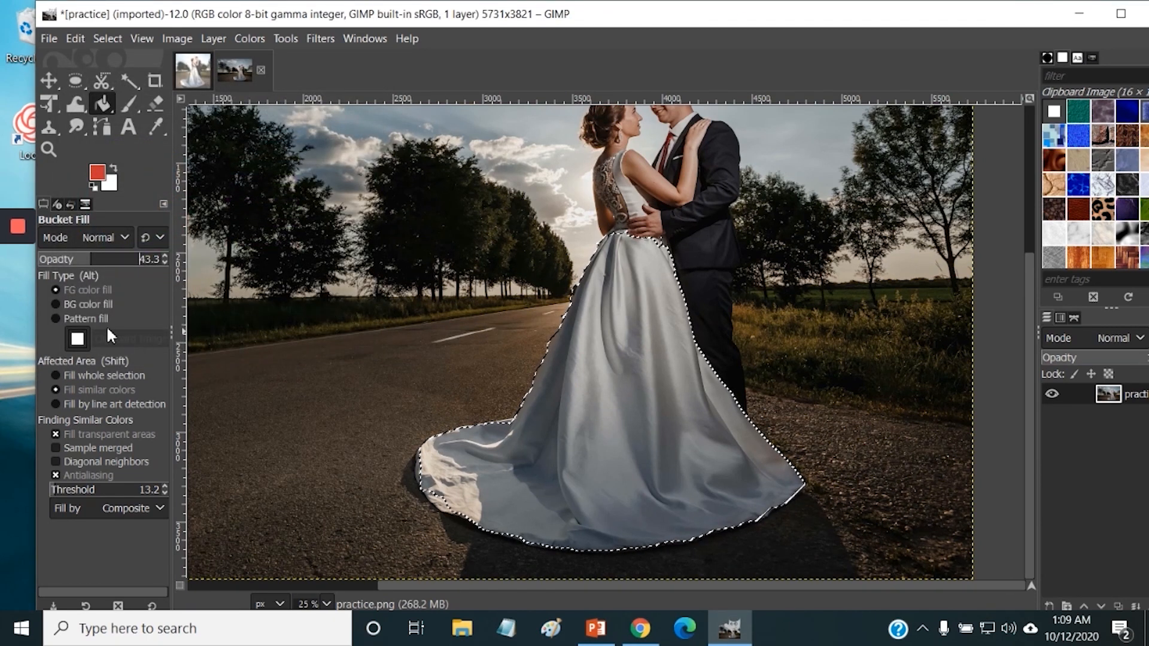
Step: Fill the whole skirt selection with the red foreground color using Bucket Fill, and remove the selection
{"action": "left_click", "coordinate": [56, 377]}
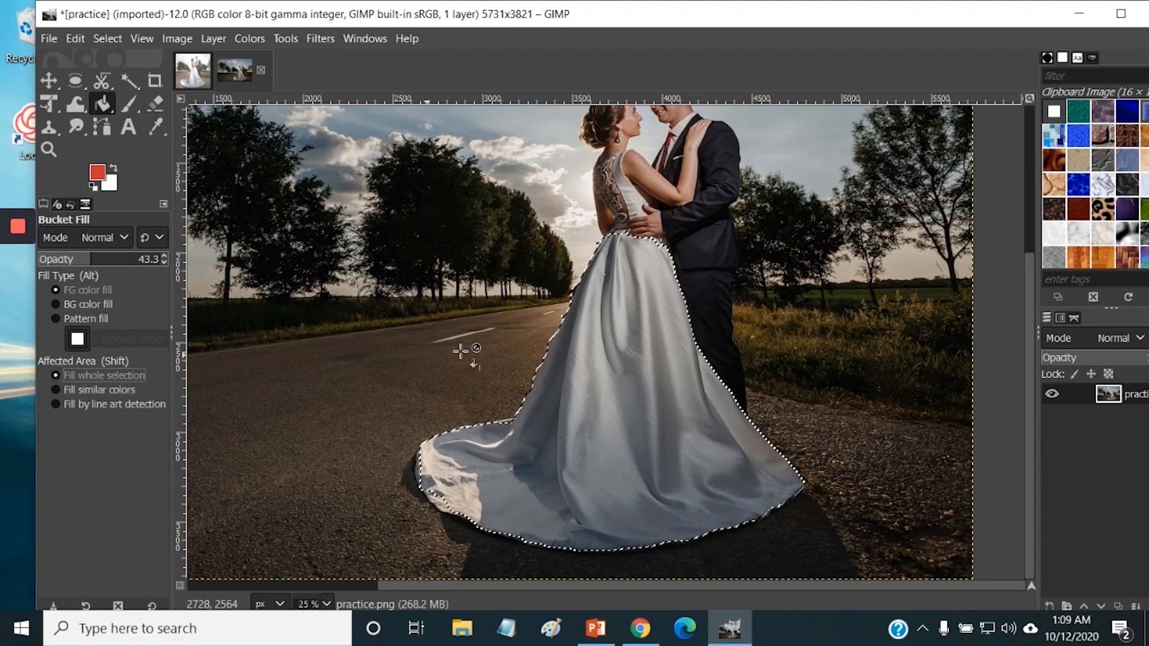
{"action": "left_click", "coordinate": [646, 300]}
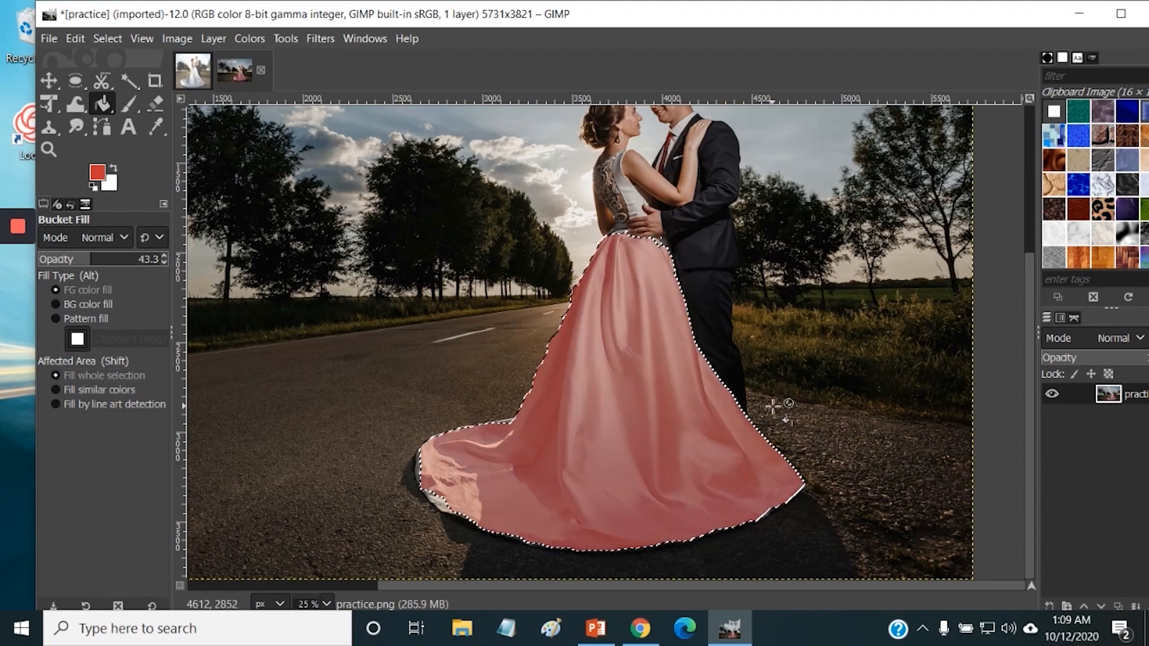
{"action": "scroll", "coordinate": [825, 430], "scroll_direction": "up", "scroll_amount": 4}
{"action": "scroll", "coordinate": [856, 444], "scroll_direction": "down", "scroll_amount": 4}
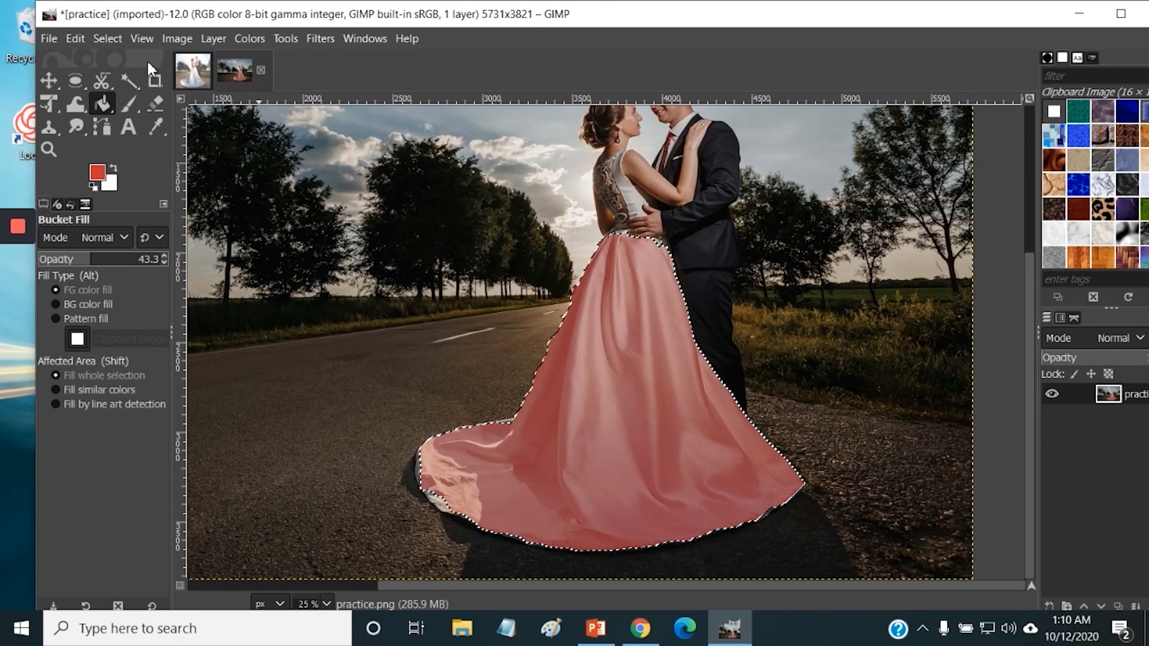
{"action": "left_click", "coordinate": [108, 38]}
{"action": "left_click", "coordinate": [114, 79]}
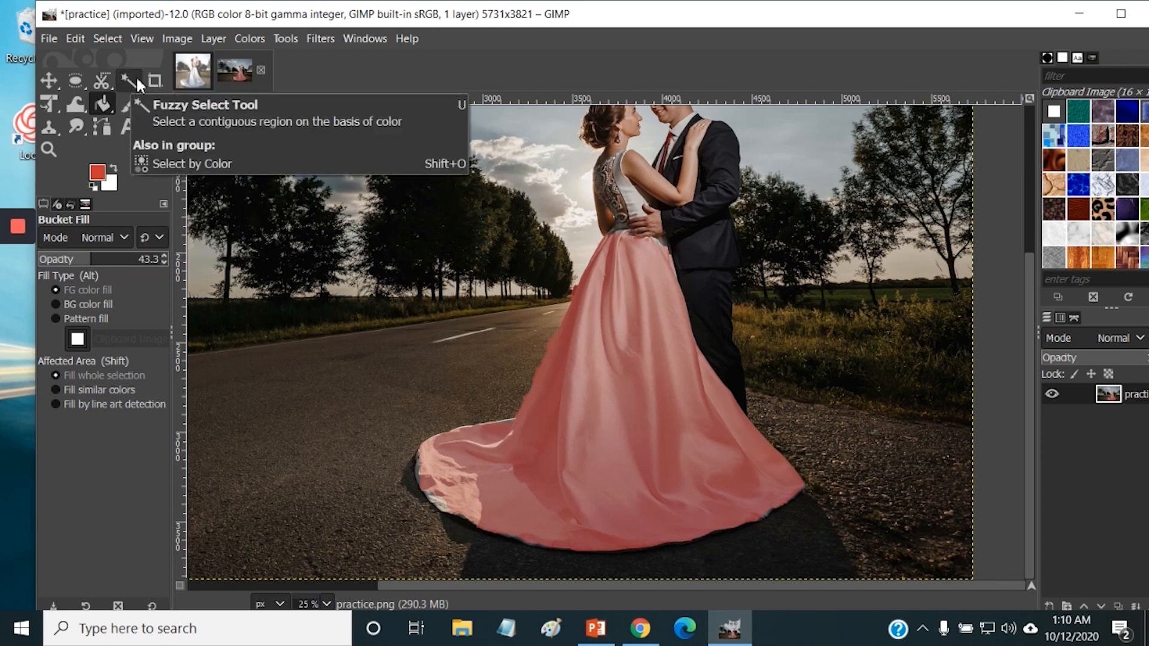
Step: Select the upper sleeve area of the groom's jacket with Fuzzy Select at a threshold of 15.0
{"action": "left_click", "coordinate": [127, 78]}
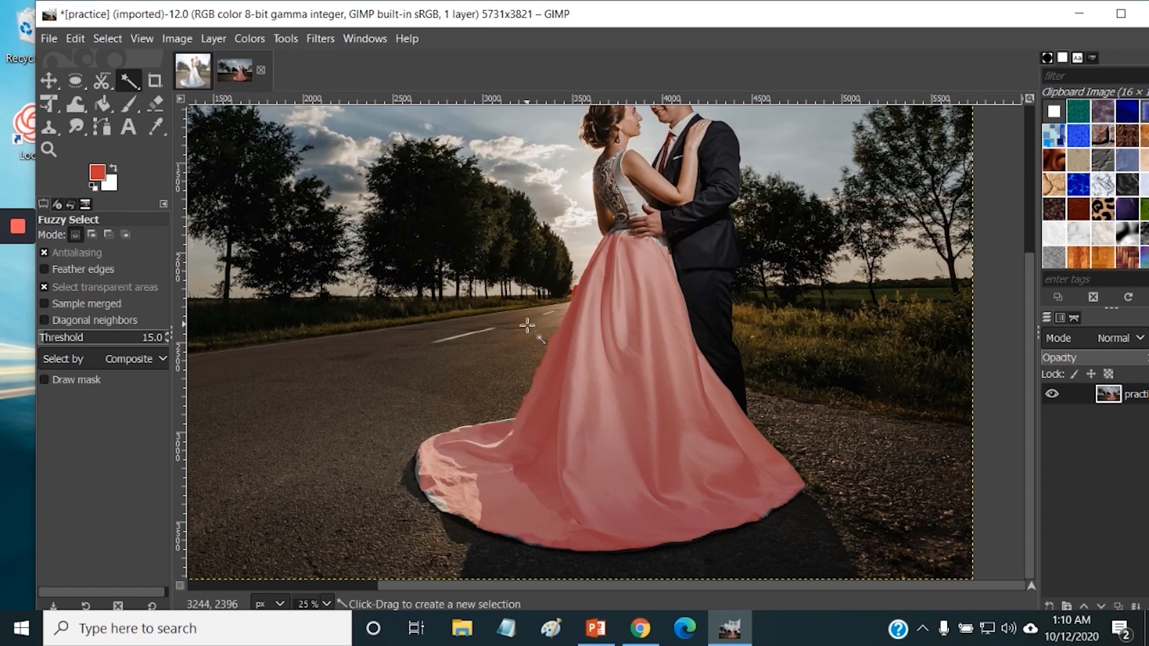
{"action": "scroll", "coordinate": [711, 319], "scroll_direction": "up", "scroll_amount": 3}
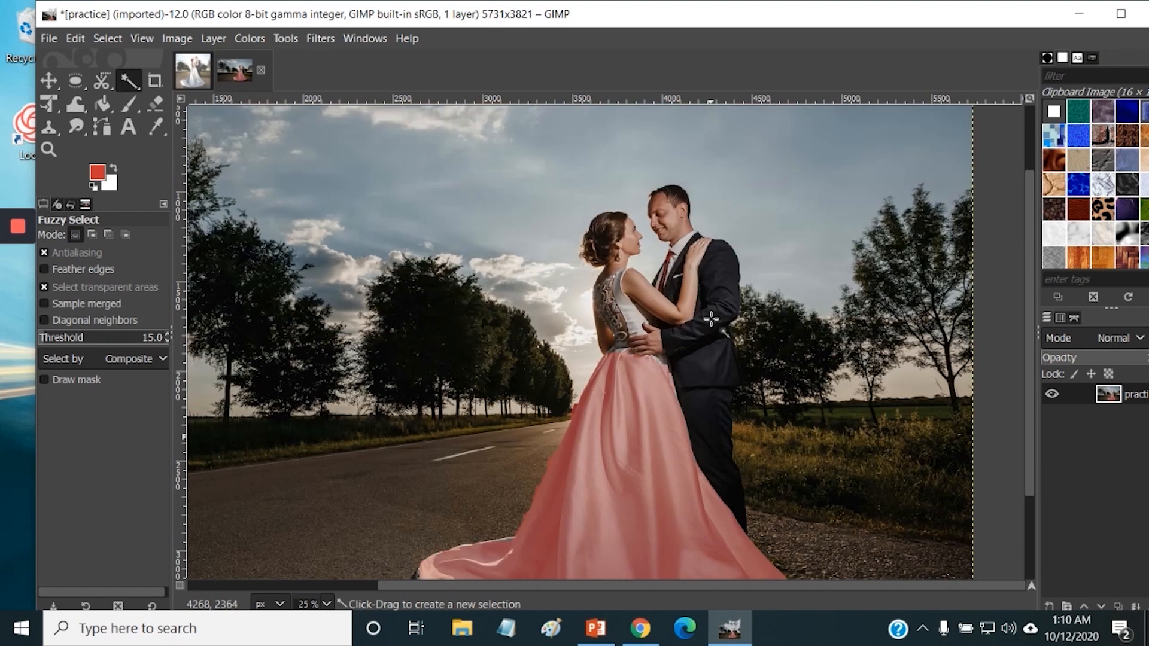
{"action": "left_click", "coordinate": [717, 263]}
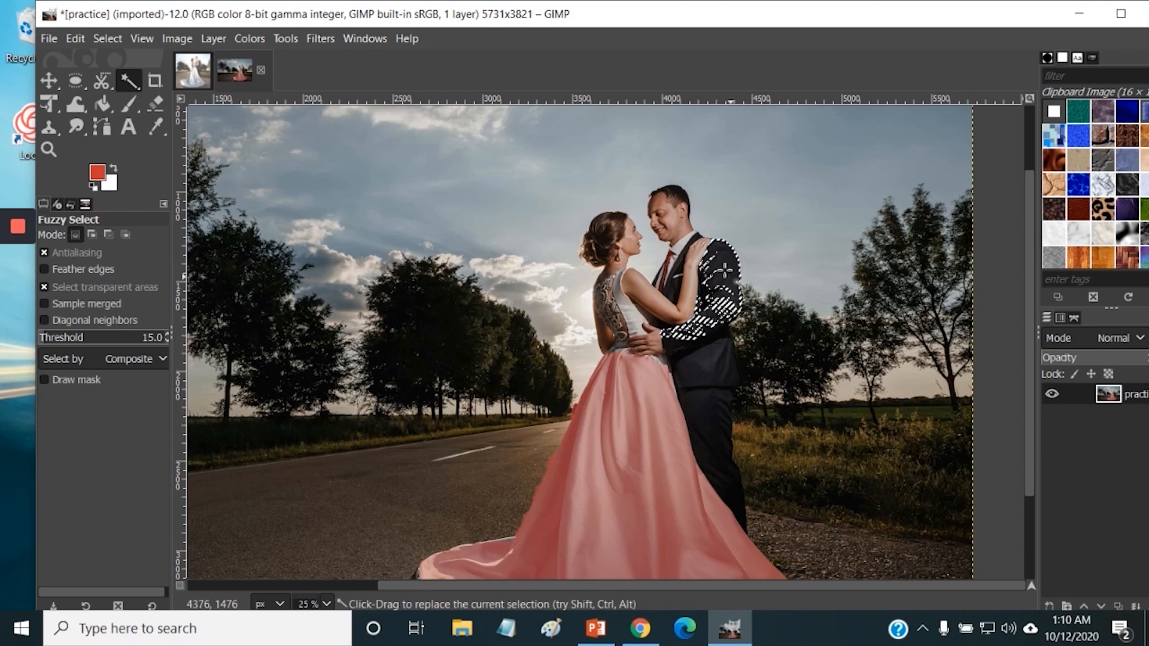
Step: Set the Fuzzy Select threshold to 11.7 and select the similar dark areas of the suit from the lower jacket
{"action": "mouse_move", "coordinate": [3, 337]}
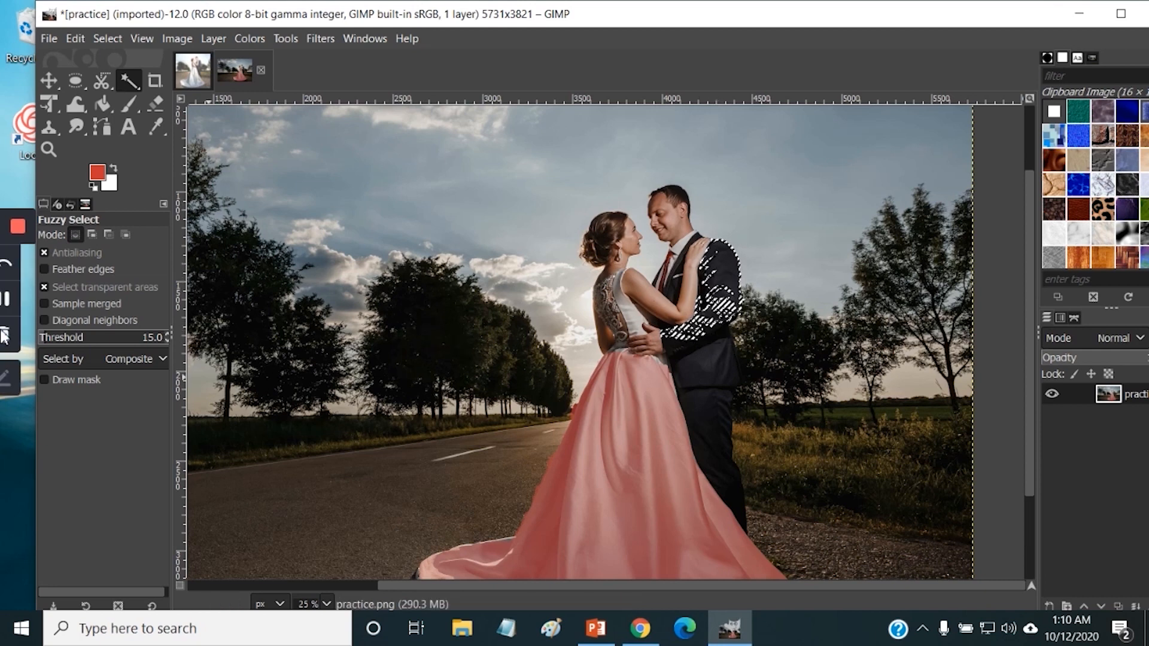
{"action": "left_click", "coordinate": [45, 338]}
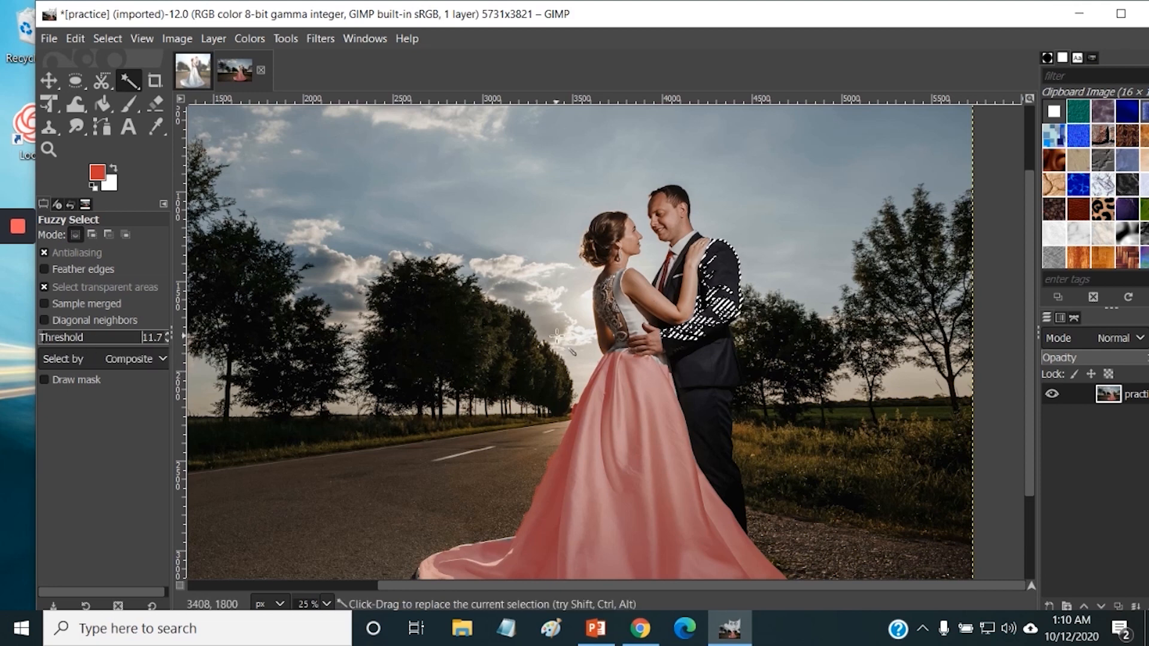
{"action": "left_click", "coordinate": [703, 373]}
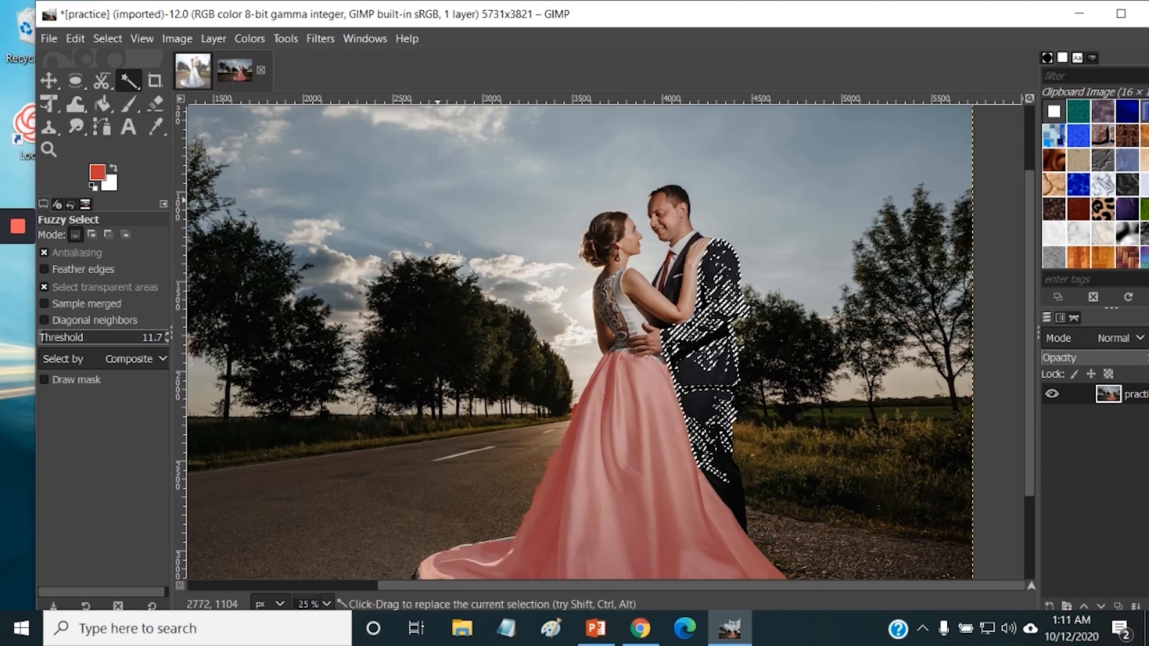
Step: Extend the Fuzzy Select selection from the groom's lower trouser leg, and clear the entire selection
{"action": "left_click", "coordinate": [748, 544], "text": "shift"}
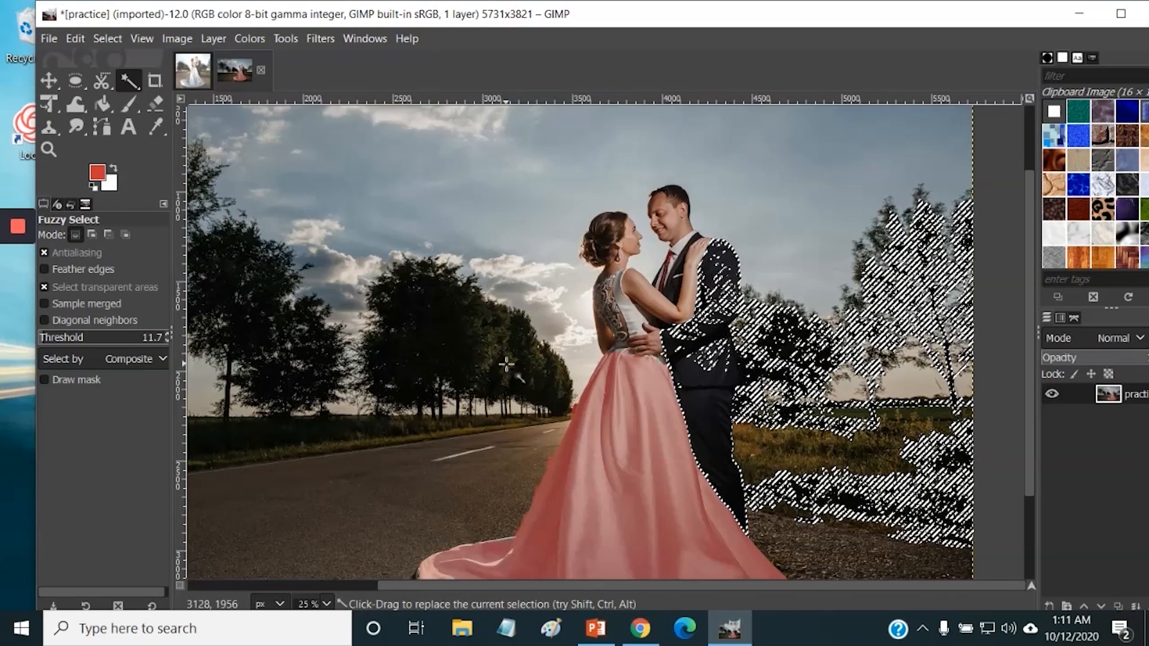
{"action": "left_click", "coordinate": [106, 37]}
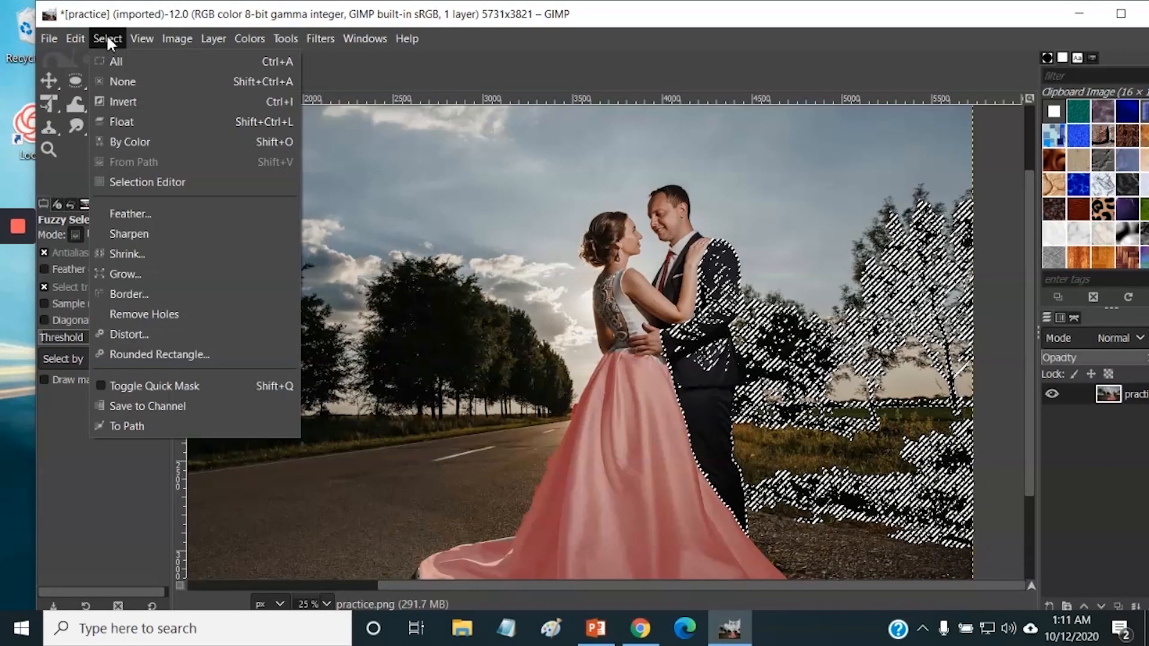
{"action": "left_click", "coordinate": [122, 81]}
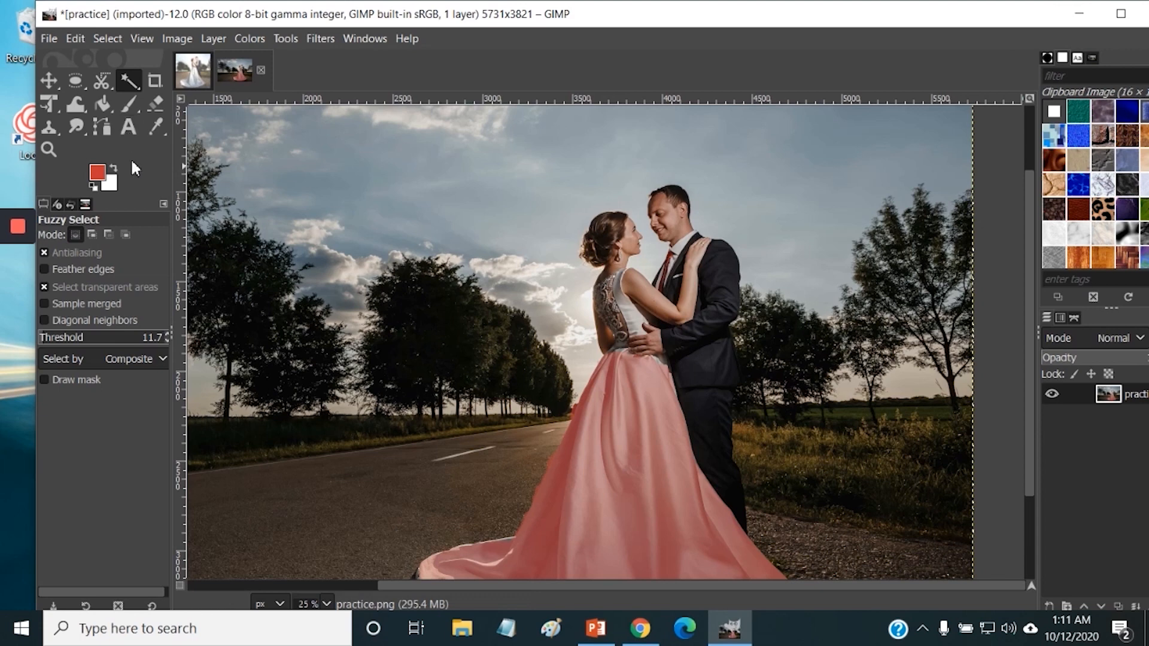
Step: Set Bucket Fill to pattern fill with the Leopard pattern
{"action": "left_click", "coordinate": [102, 107]}
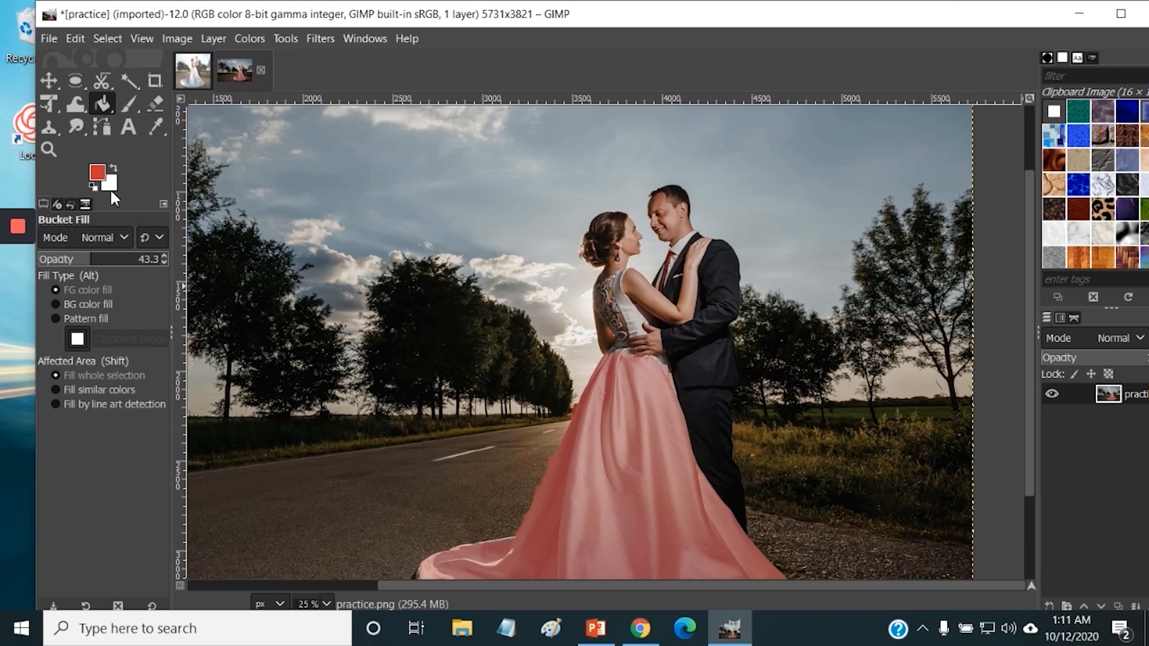
{"action": "left_click", "coordinate": [57, 318]}
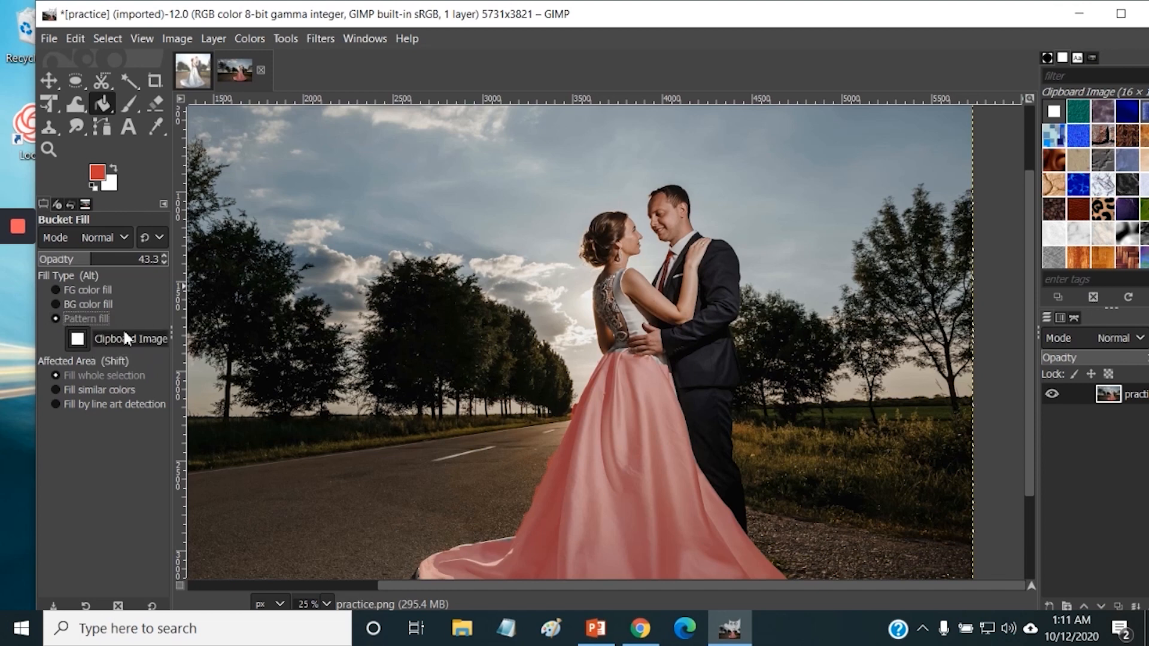
{"action": "left_click", "coordinate": [1104, 136]}
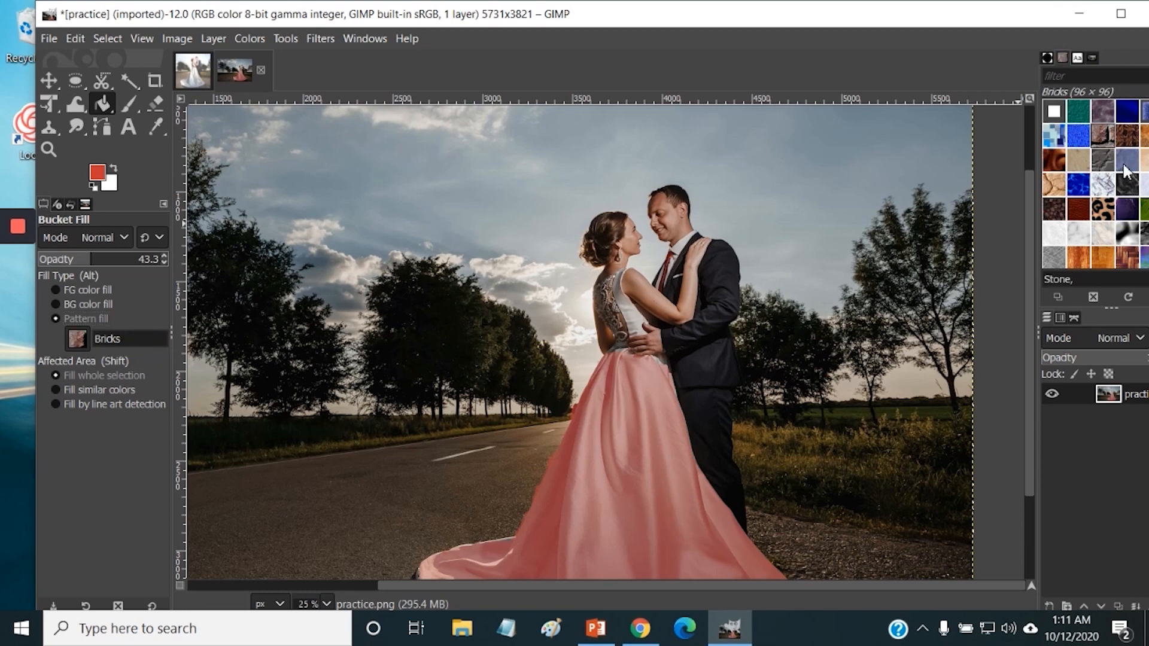
{"action": "left_click", "coordinate": [1104, 210]}
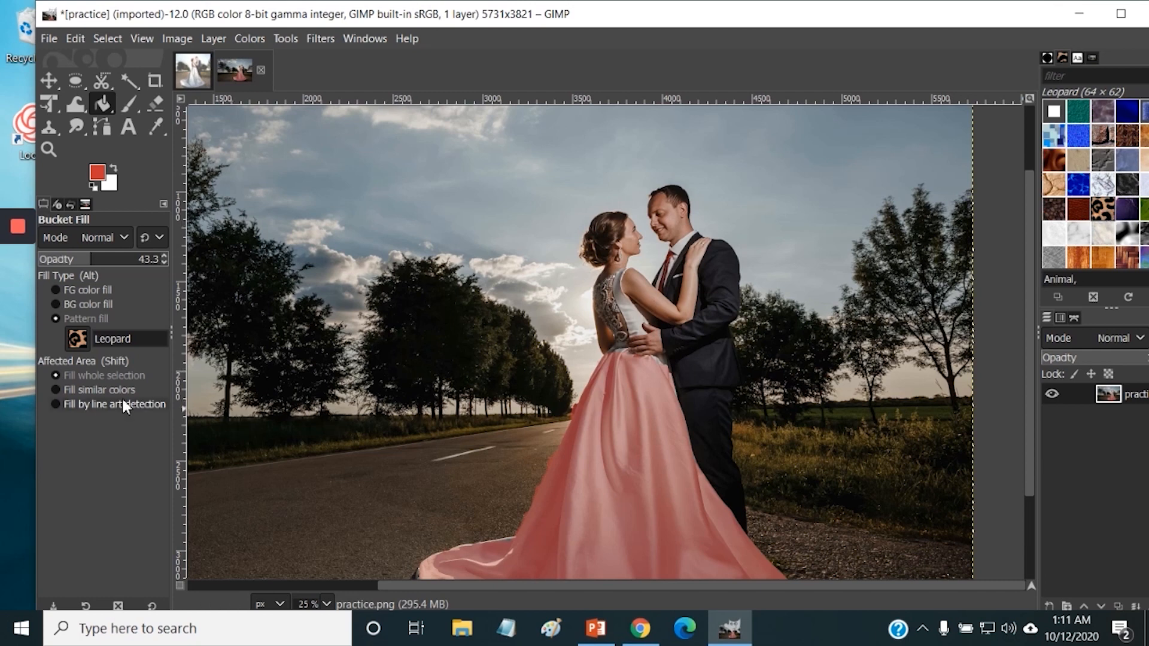
Step: Set Bucket Fill to fill similar colors, and apply the Leopard pattern to the shaded left fold of the pink skirt
{"action": "left_click", "coordinate": [55, 387]}
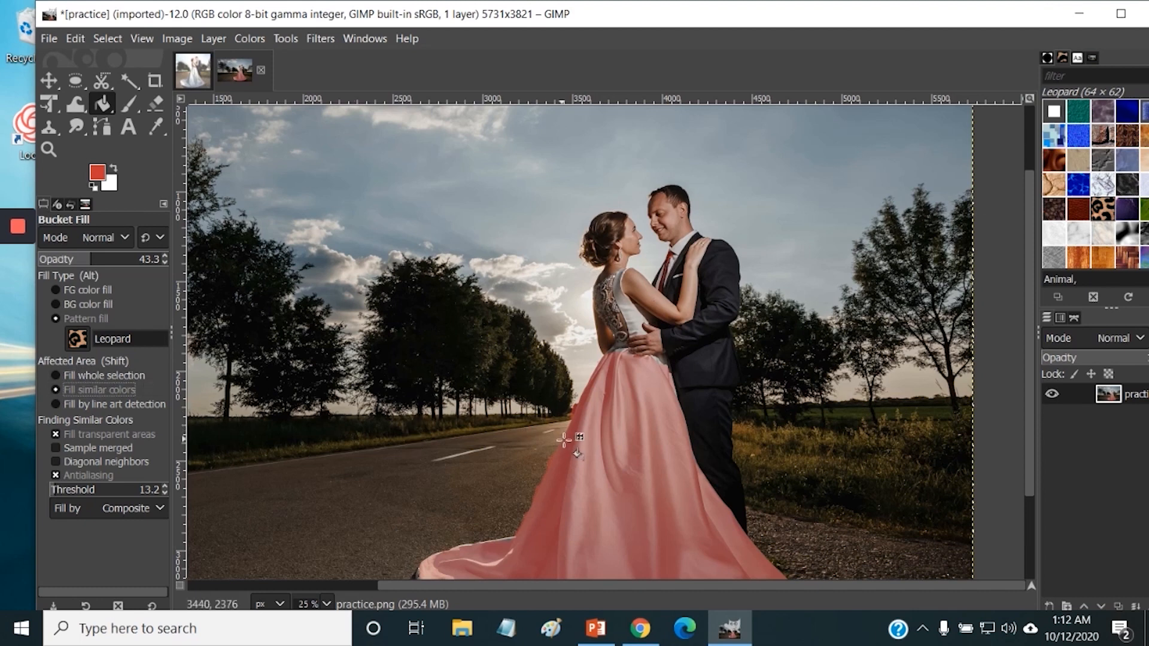
{"action": "scroll", "coordinate": [569, 440], "scroll_direction": "down", "scroll_amount": 3}
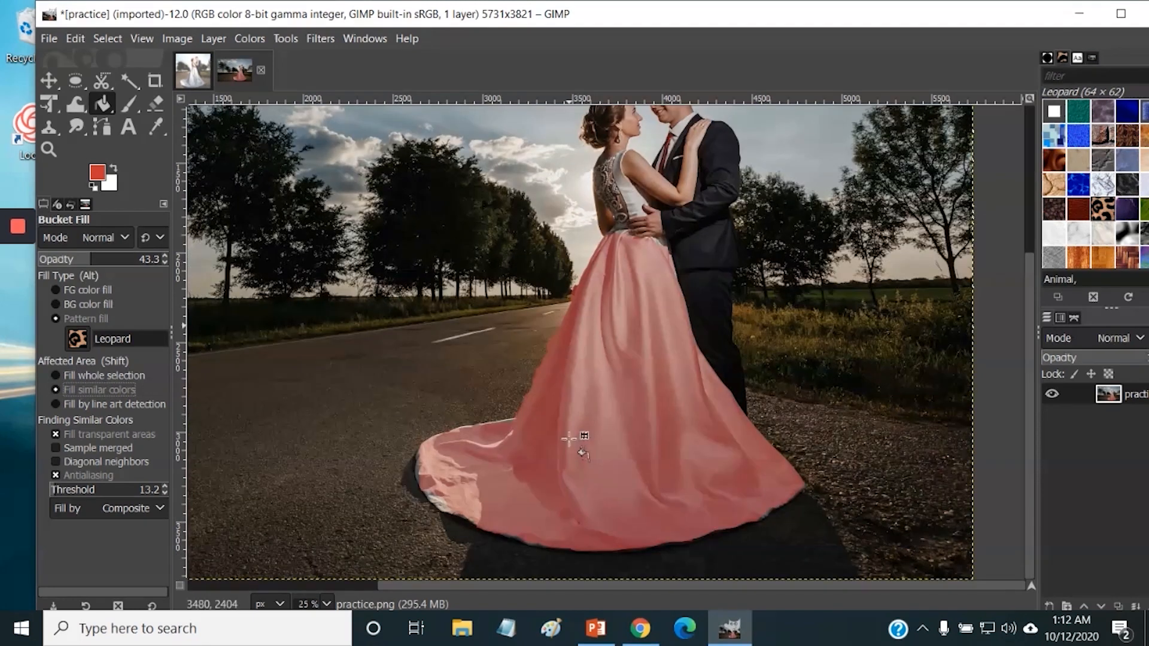
{"action": "left_click", "coordinate": [563, 354]}
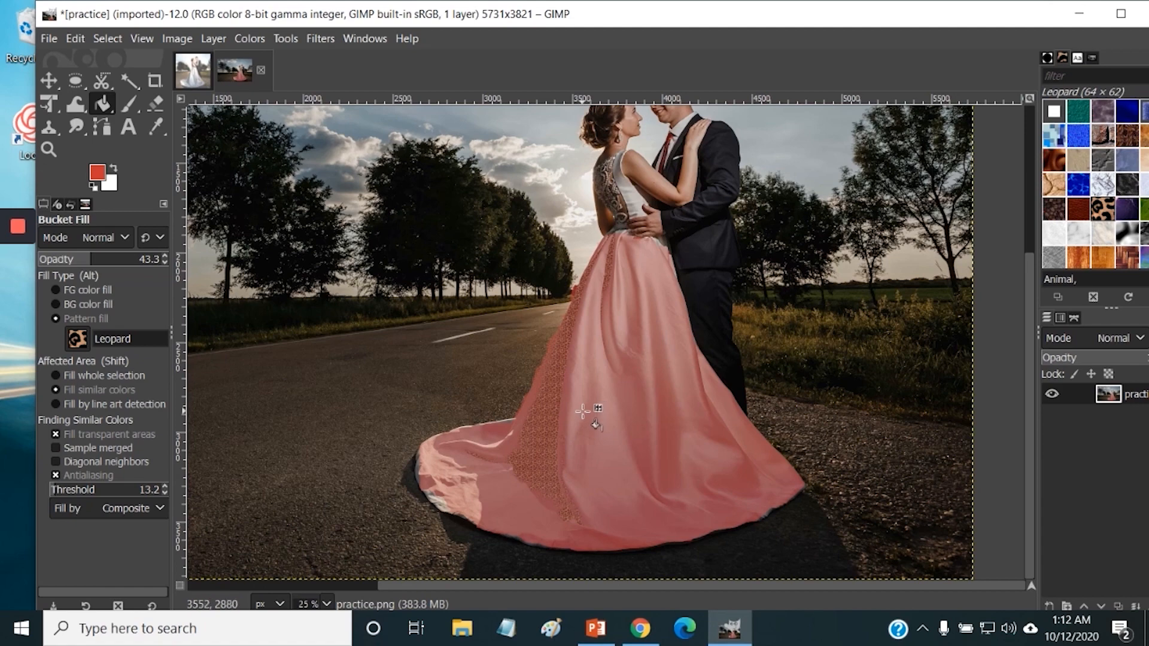
Step: Try a whole-selection fill with the Leopard pattern from the skirt, and undo it
{"action": "key", "text": "shift"}
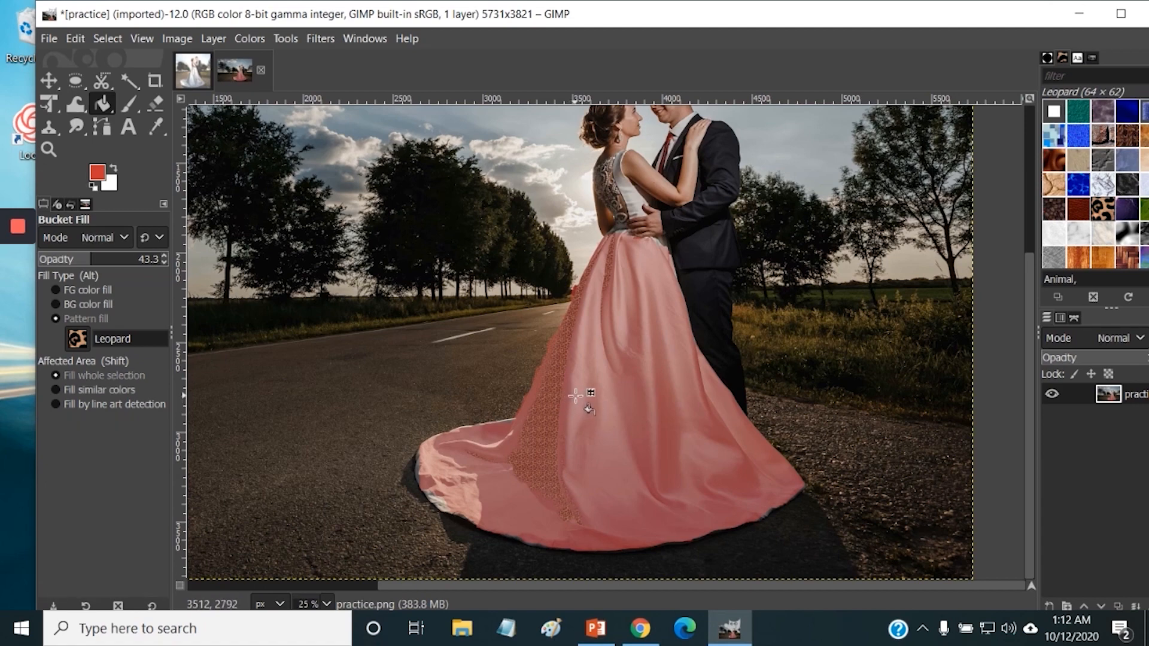
{"action": "left_click", "coordinate": [575, 395], "text": "shift"}
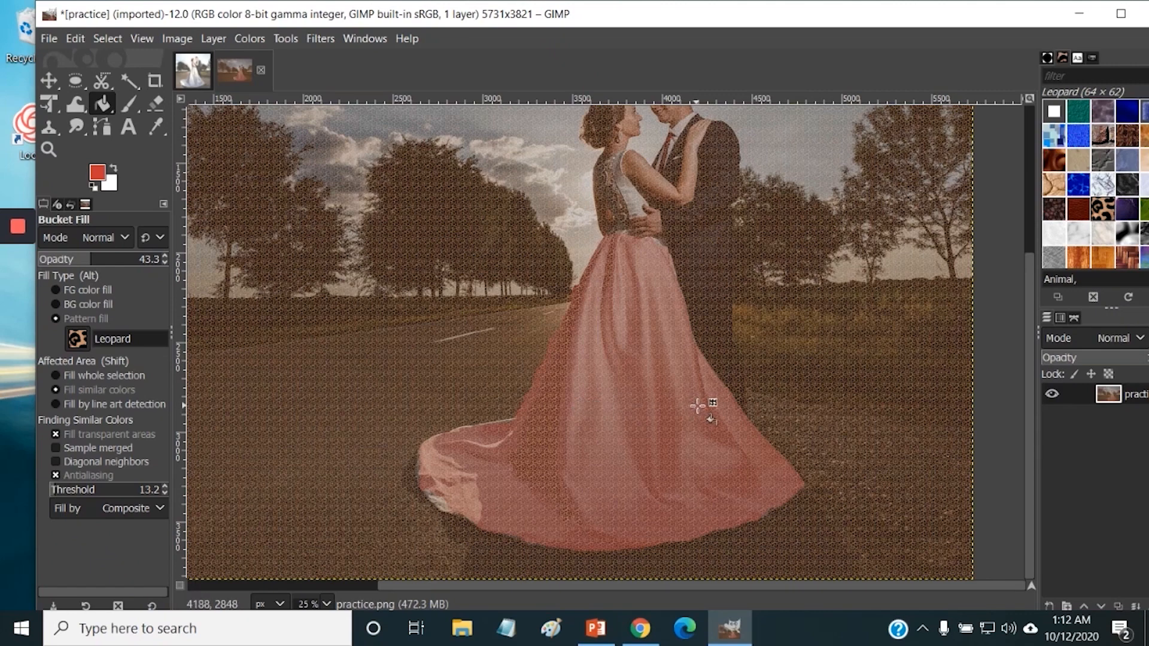
{"action": "left_click", "coordinate": [82, 38]}
{"action": "left_click", "coordinate": [79, 57]}
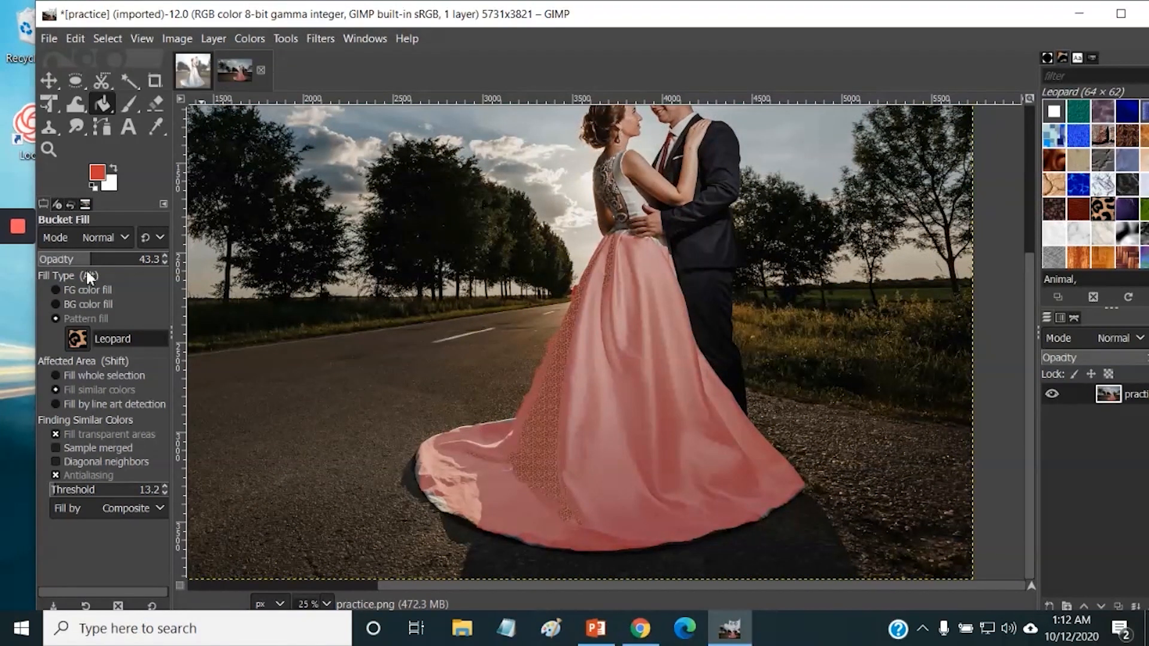
Step: Set the Bucket Fill threshold to 6.6, and undo a trial whole-selection pattern fill made from the skirt
{"action": "left_click", "coordinate": [55, 492]}
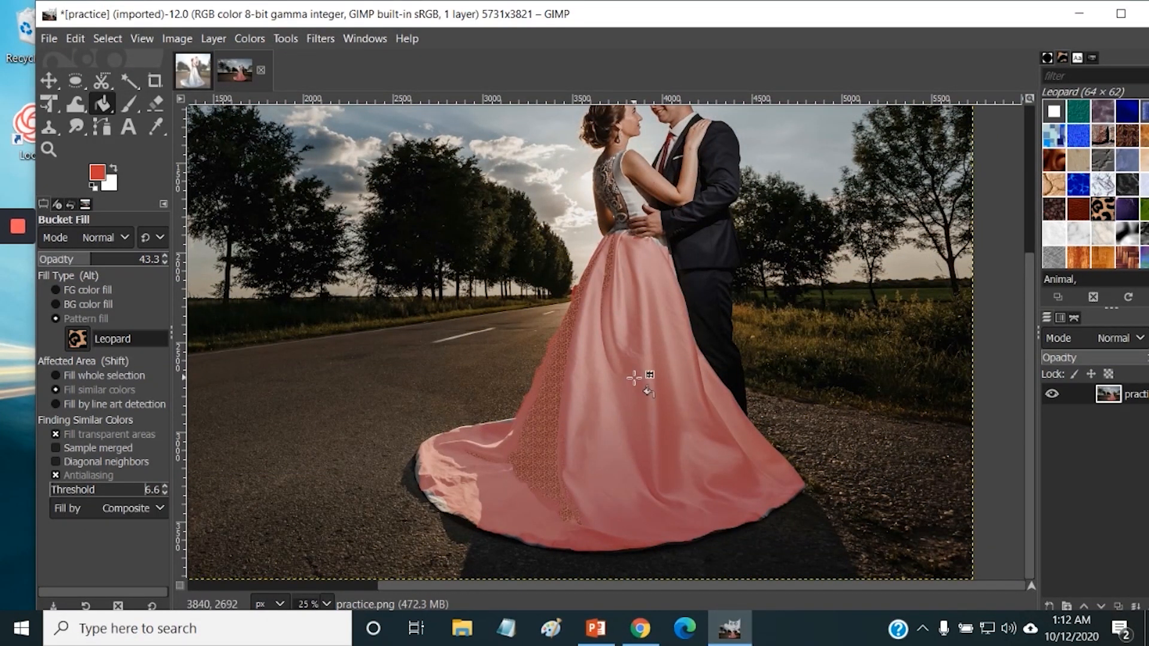
{"action": "left_click", "coordinate": [583, 392]}
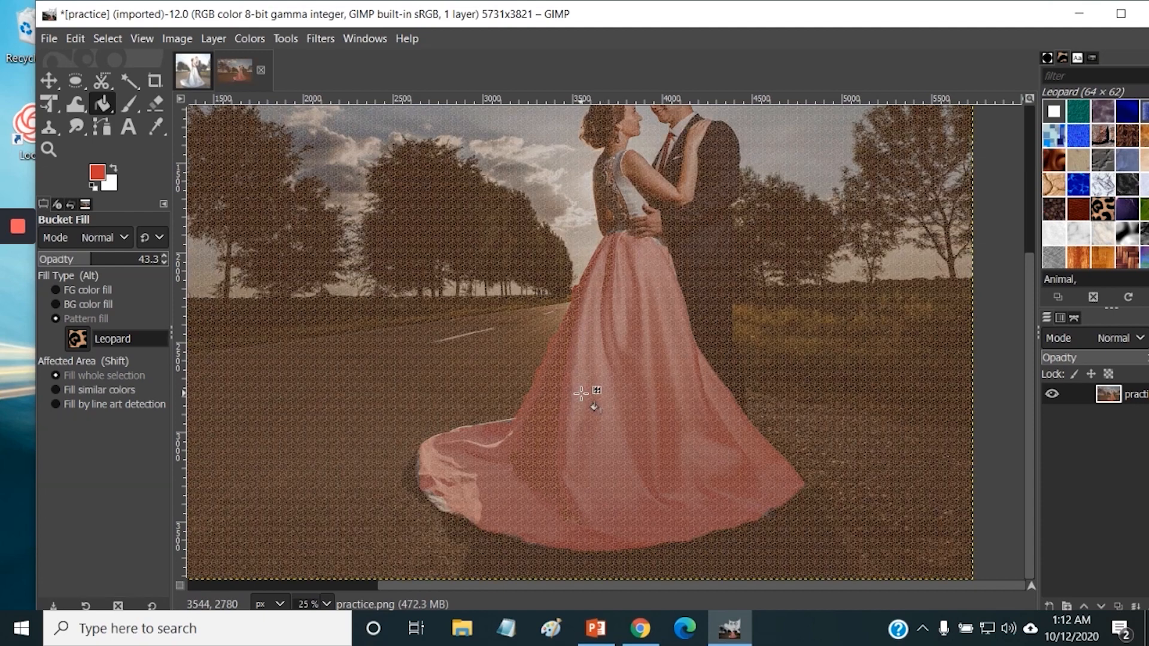
{"action": "left_click", "coordinate": [82, 38]}
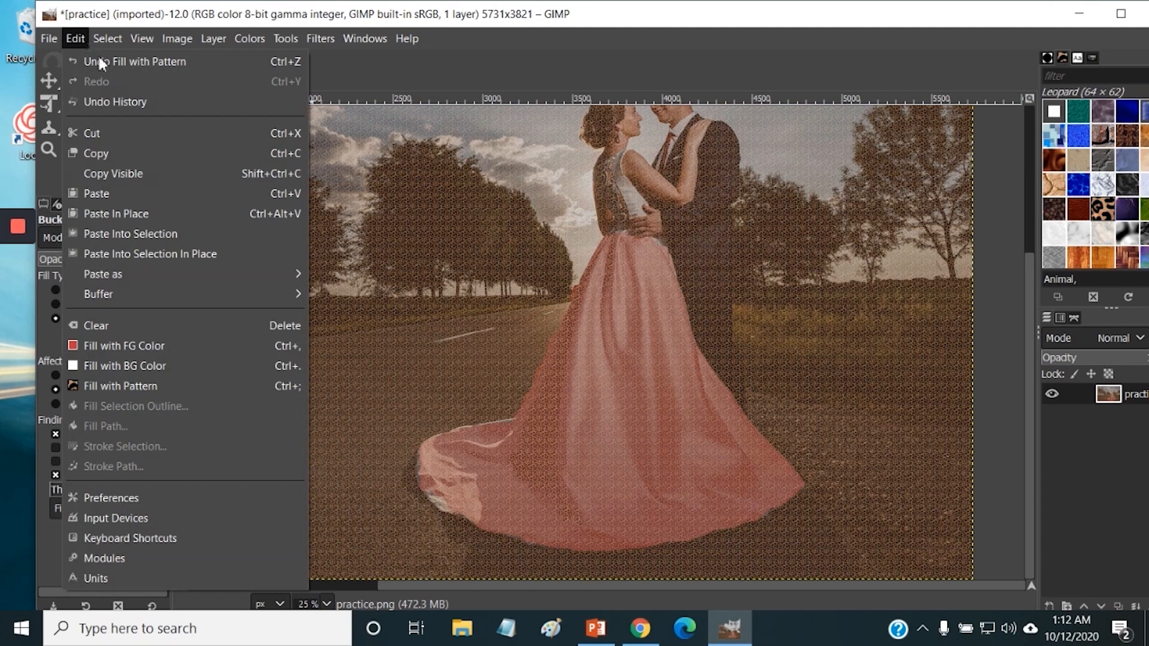
{"action": "left_click", "coordinate": [98, 55]}
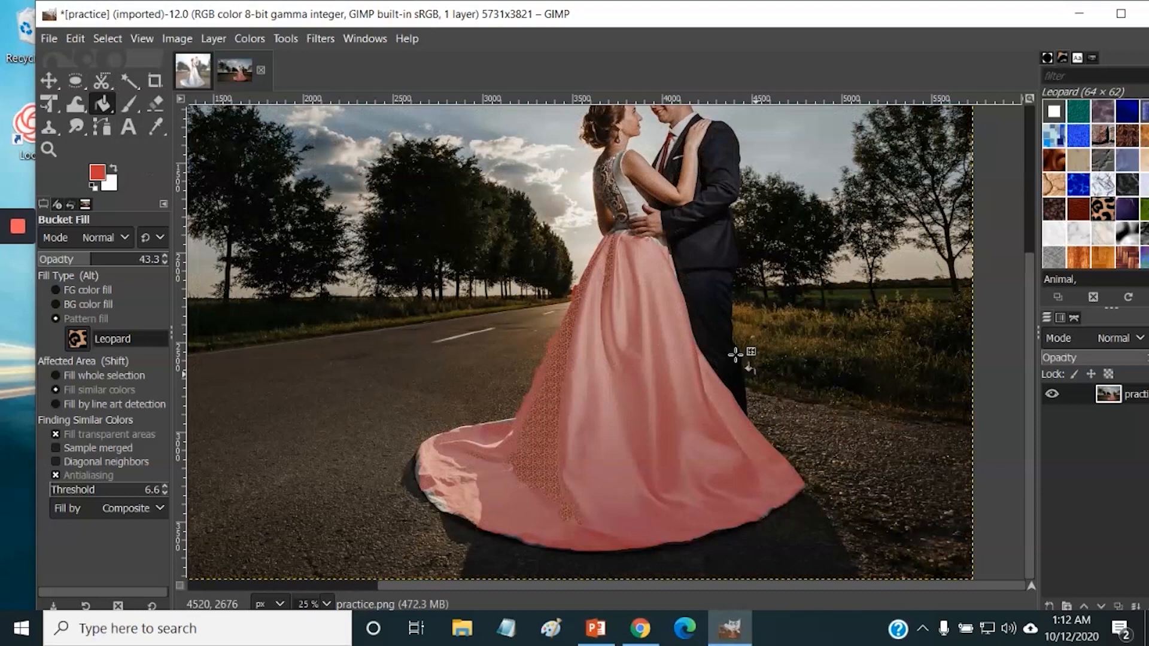
Step: Fill similar-colored areas in the middle and right folds of the skirt with the Leopard pattern
{"action": "left_click", "coordinate": [661, 326]}
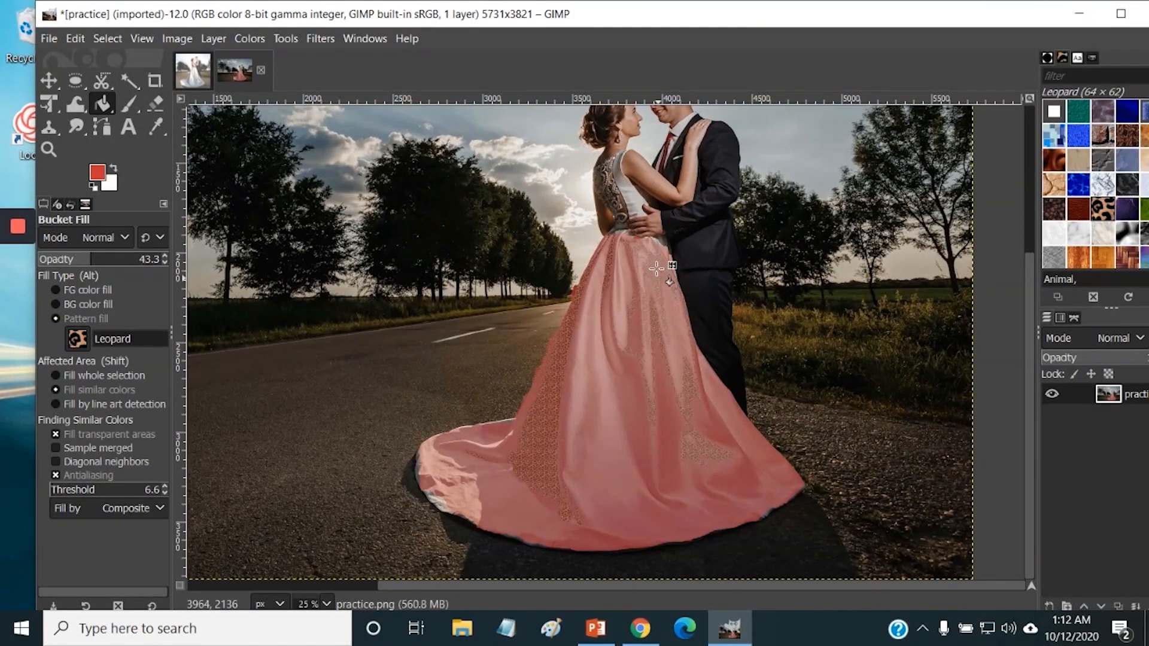
{"action": "left_click", "coordinate": [593, 347]}
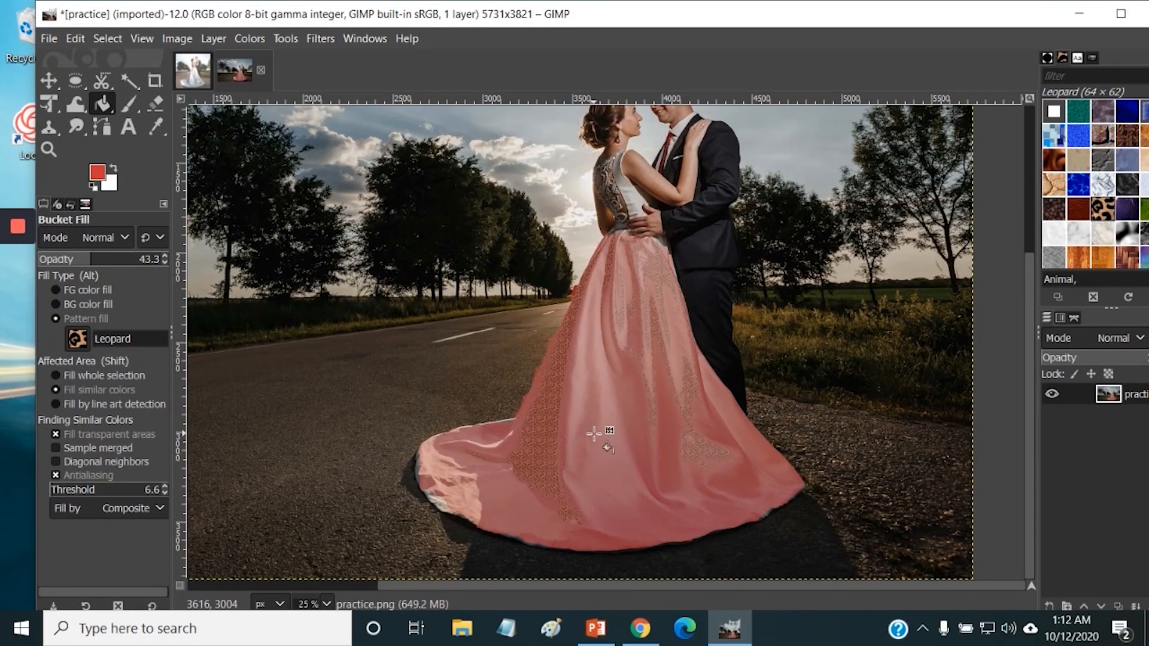
{"action": "left_click", "coordinate": [587, 362]}
{"action": "left_click", "coordinate": [585, 365]}
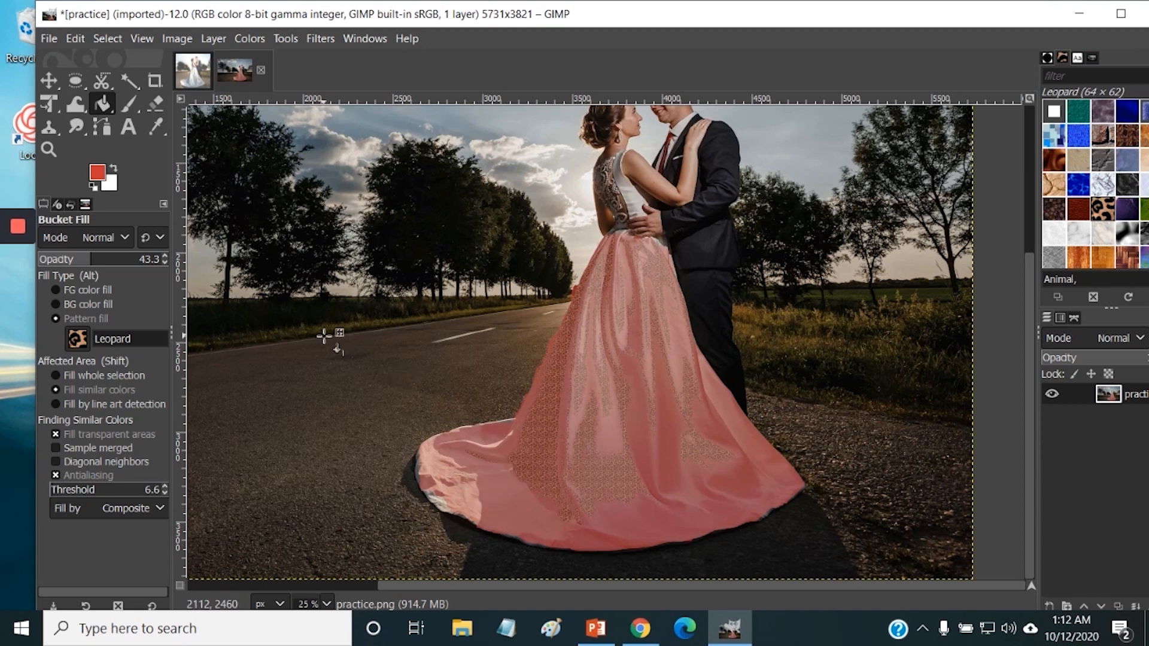
Step: Set the foreground color to 3f3d58 for the Paintbrush, and paint a wavy vertical stroke over the trees and road left of the couple
{"action": "left_click", "coordinate": [128, 103]}
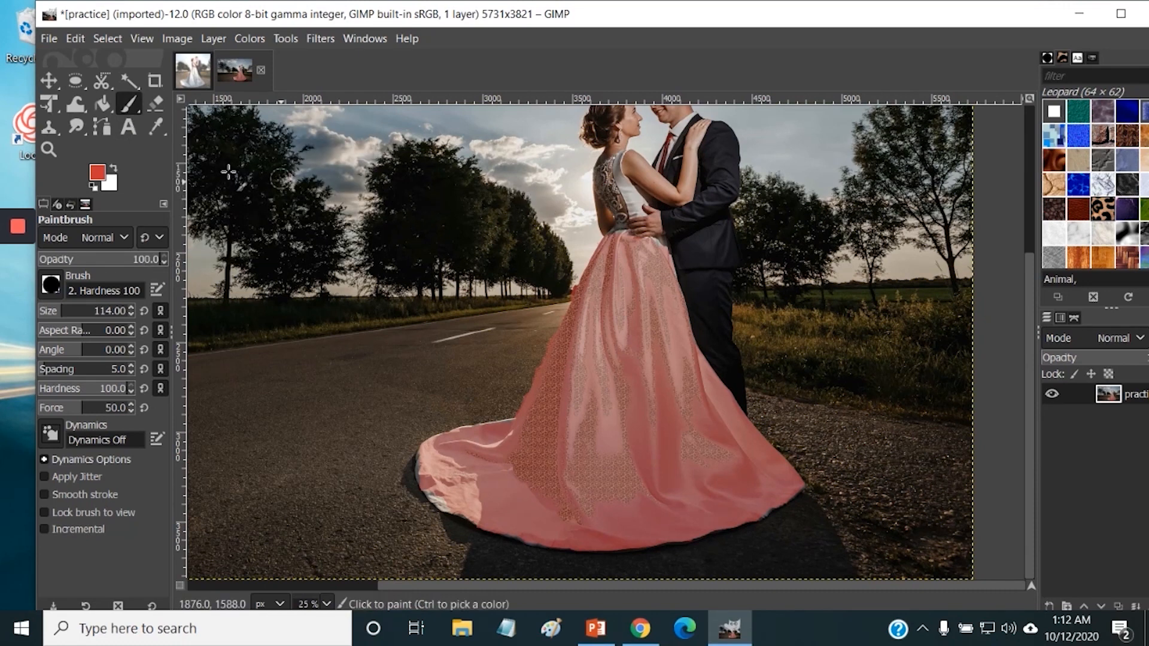
{"action": "left_click", "coordinate": [96, 172]}
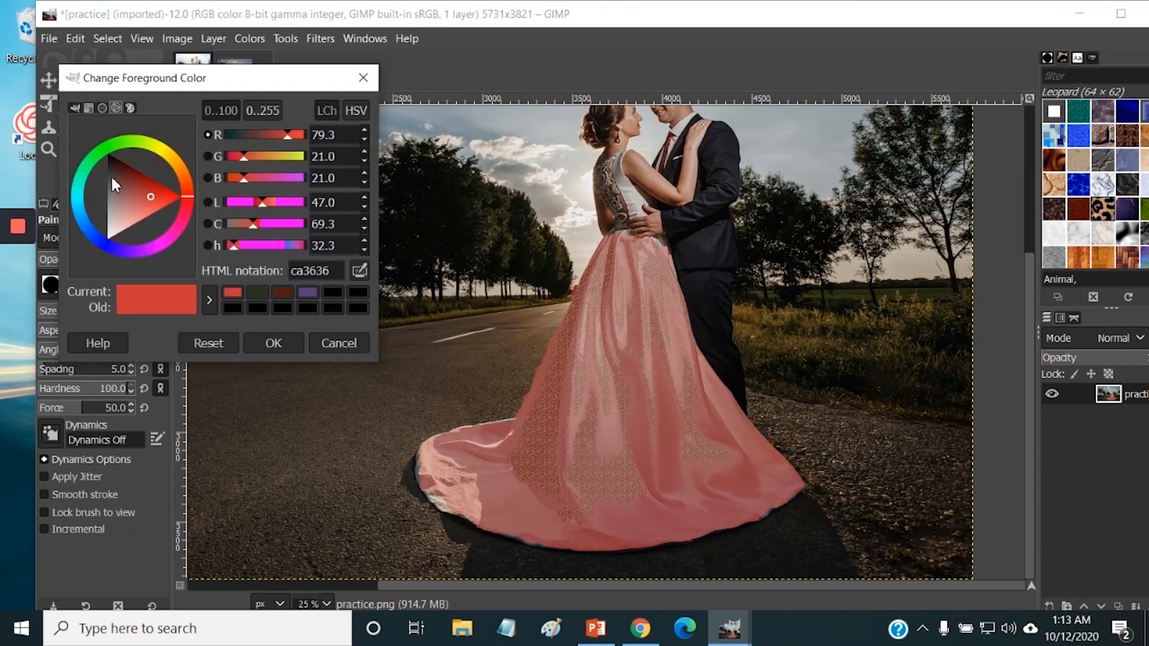
{"action": "left_click", "coordinate": [172, 197]}
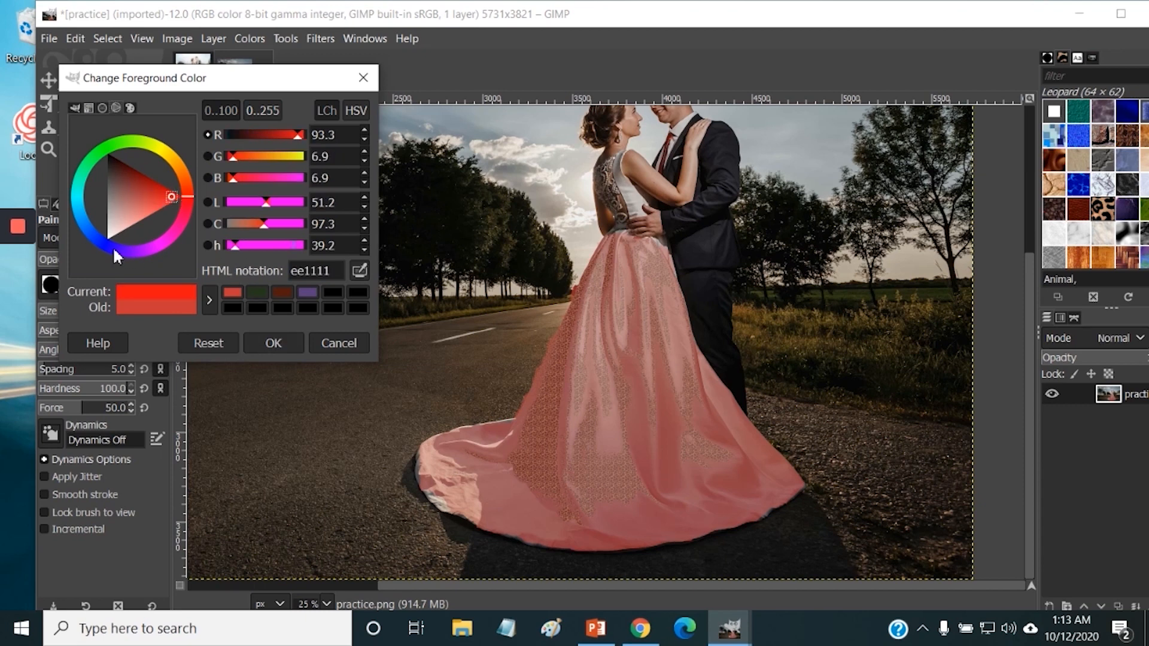
{"action": "left_click", "coordinate": [108, 253]}
{"action": "left_click", "coordinate": [160, 197]}
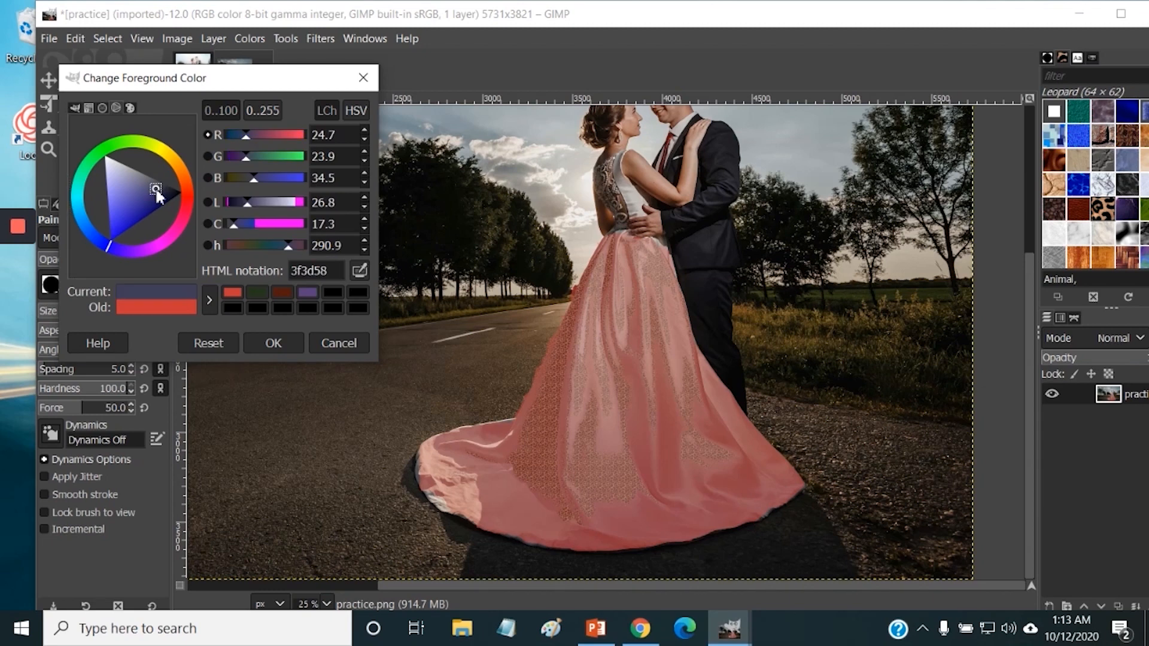
{"action": "left_click", "coordinate": [281, 343]}
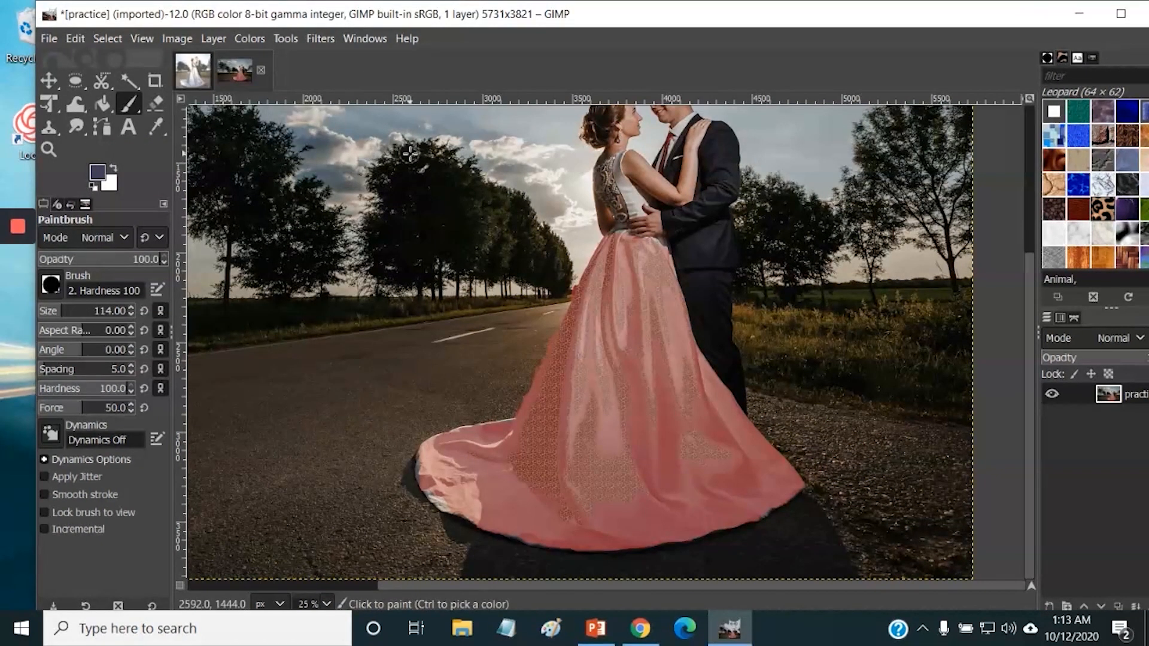
{"action": "mouse_move", "coordinate": [365, 158]}
{"action": "left_mouse_down"}
{"action": "mouse_move", "coordinate": [304, 198]}
{"action": "mouse_move", "coordinate": [365, 220]}
{"action": "mouse_move", "coordinate": [283, 269]}
{"action": "mouse_move", "coordinate": [357, 295]}
{"action": "mouse_move", "coordinate": [309, 324]}
{"action": "mouse_move", "coordinate": [335, 357]}
{"action": "mouse_move", "coordinate": [290, 390]}
{"action": "left_mouse_up"}
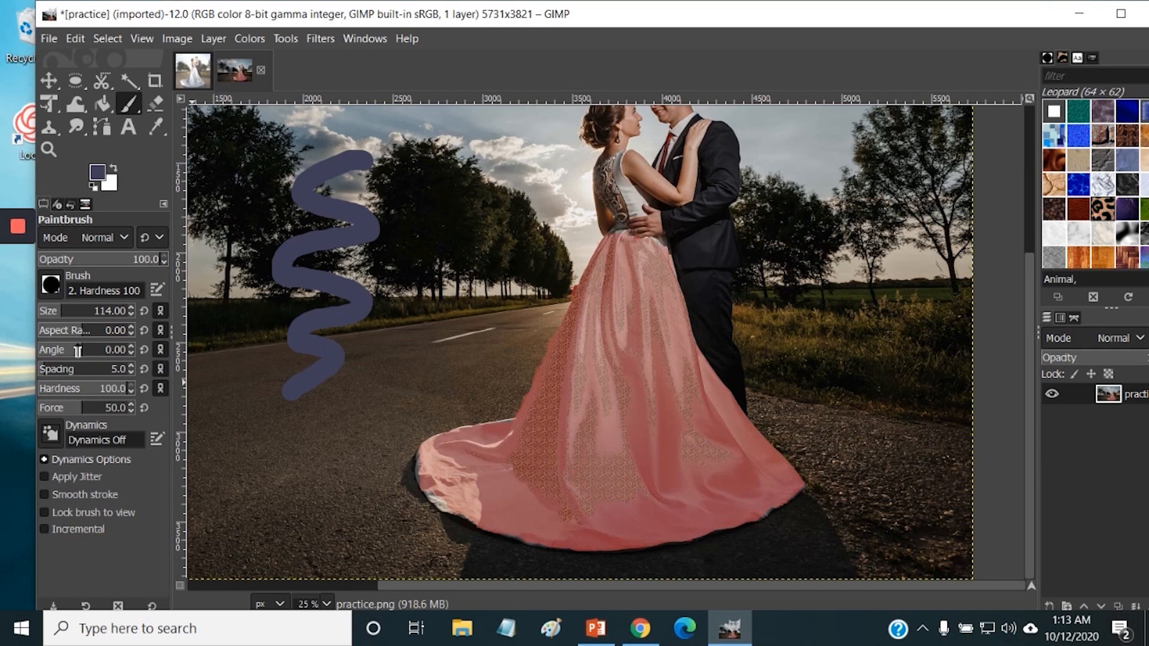
Step: Set the brush size to 405, aspect ratio to 17 and angle to 154, and paint sweeping zigzag strokes across the photo
{"action": "mouse_move", "coordinate": [75, 356]}
{"action": "left_mouse_down"}
{"action": "mouse_move", "coordinate": [121, 357]}
{"action": "mouse_move", "coordinate": [101, 336]}
{"action": "mouse_move", "coordinate": [118, 339]}
{"action": "mouse_move", "coordinate": [66, 317]}
{"action": "mouse_move", "coordinate": [89, 317]}
{"action": "left_mouse_up"}
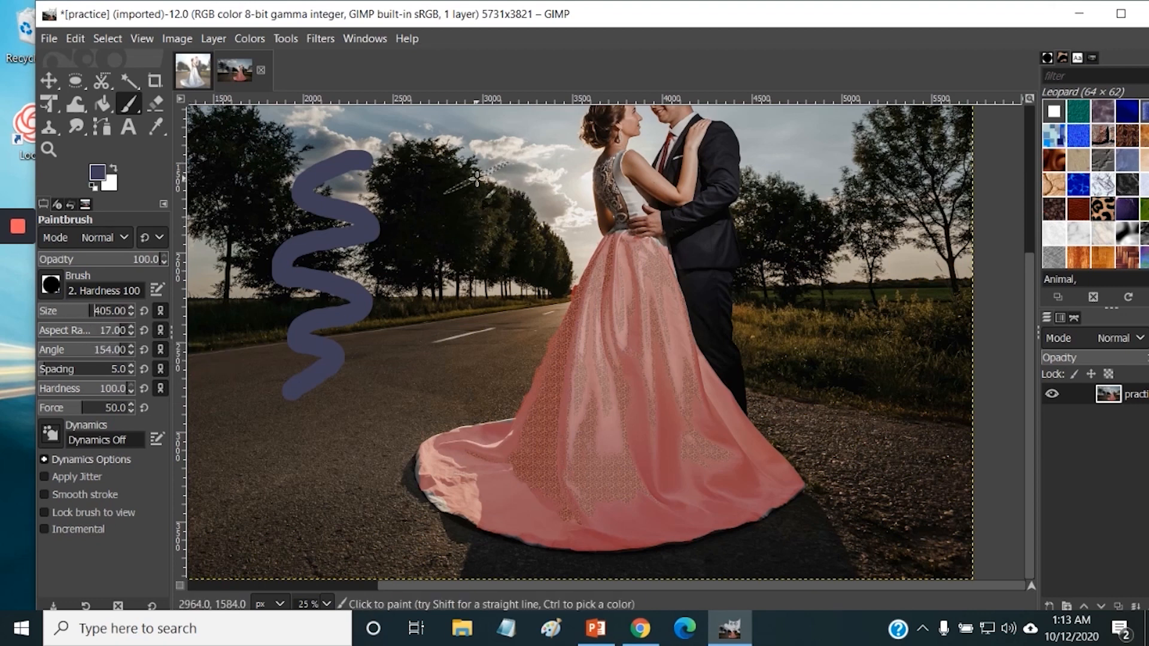
{"action": "mouse_move", "coordinate": [478, 180]}
{"action": "left_mouse_down"}
{"action": "mouse_move", "coordinate": [514, 203]}
{"action": "mouse_move", "coordinate": [468, 281]}
{"action": "mouse_move", "coordinate": [493, 297]}
{"action": "mouse_move", "coordinate": [432, 353]}
{"action": "mouse_move", "coordinate": [429, 386]}
{"action": "mouse_move", "coordinate": [579, 294]}
{"action": "mouse_move", "coordinate": [640, 200]}
{"action": "mouse_move", "coordinate": [716, 255]}
{"action": "mouse_move", "coordinate": [571, 445]}
{"action": "mouse_move", "coordinate": [635, 475]}
{"action": "mouse_move", "coordinate": [825, 376]}
{"action": "mouse_move", "coordinate": [820, 444]}
{"action": "mouse_move", "coordinate": [883, 400]}
{"action": "mouse_move", "coordinate": [882, 275]}
{"action": "mouse_move", "coordinate": [805, 269]}
{"action": "mouse_move", "coordinate": [817, 196]}
{"action": "mouse_move", "coordinate": [907, 149]}
{"action": "mouse_move", "coordinate": [797, 335]}
{"action": "mouse_move", "coordinate": [568, 517]}
{"action": "mouse_move", "coordinate": [431, 560]}
{"action": "mouse_move", "coordinate": [349, 496]}
{"action": "mouse_move", "coordinate": [397, 418]}
{"action": "mouse_move", "coordinate": [249, 440]}
{"action": "mouse_move", "coordinate": [398, 258]}
{"action": "mouse_move", "coordinate": [352, 207]}
{"action": "mouse_move", "coordinate": [592, 128]}
{"action": "left_mouse_up"}
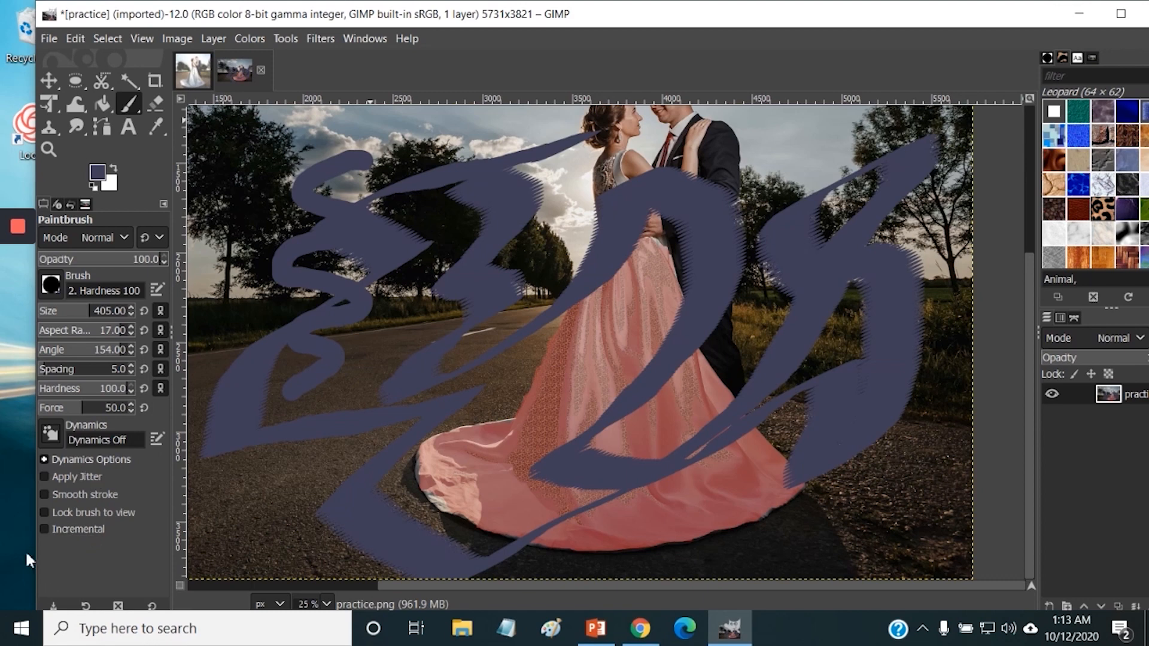
Step: Switch to the Airbrush tool and set the foreground color to yellow fbf20f
{"action": "left_click", "coordinate": [134, 104]}
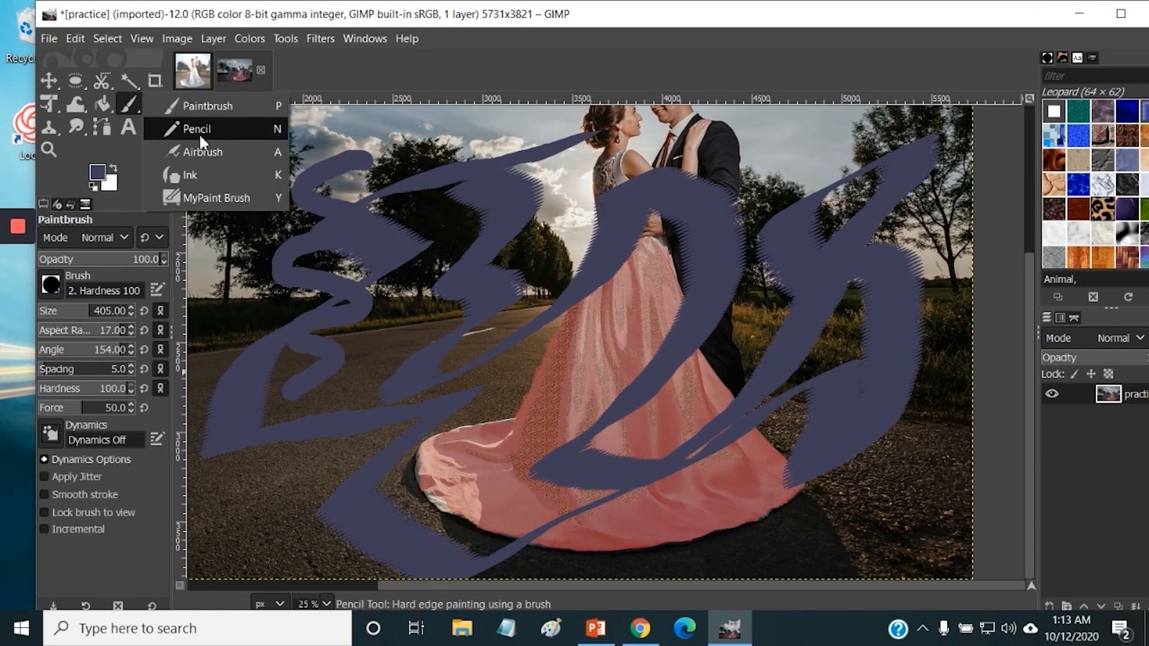
{"action": "left_click", "coordinate": [208, 153]}
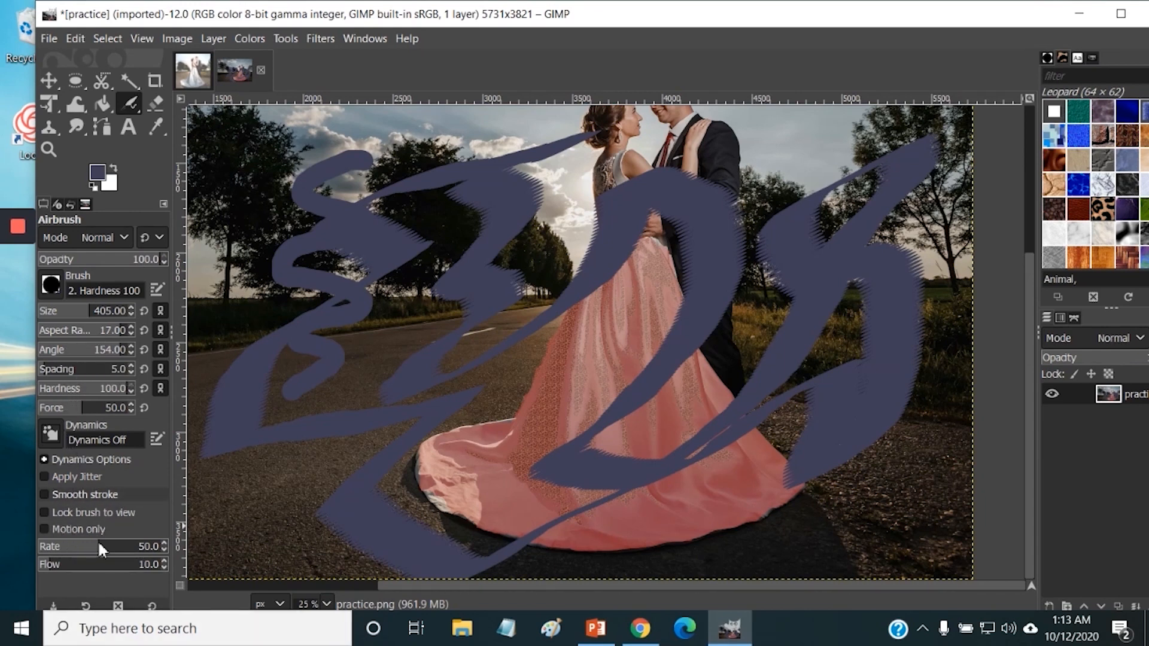
{"action": "left_click", "coordinate": [100, 179]}
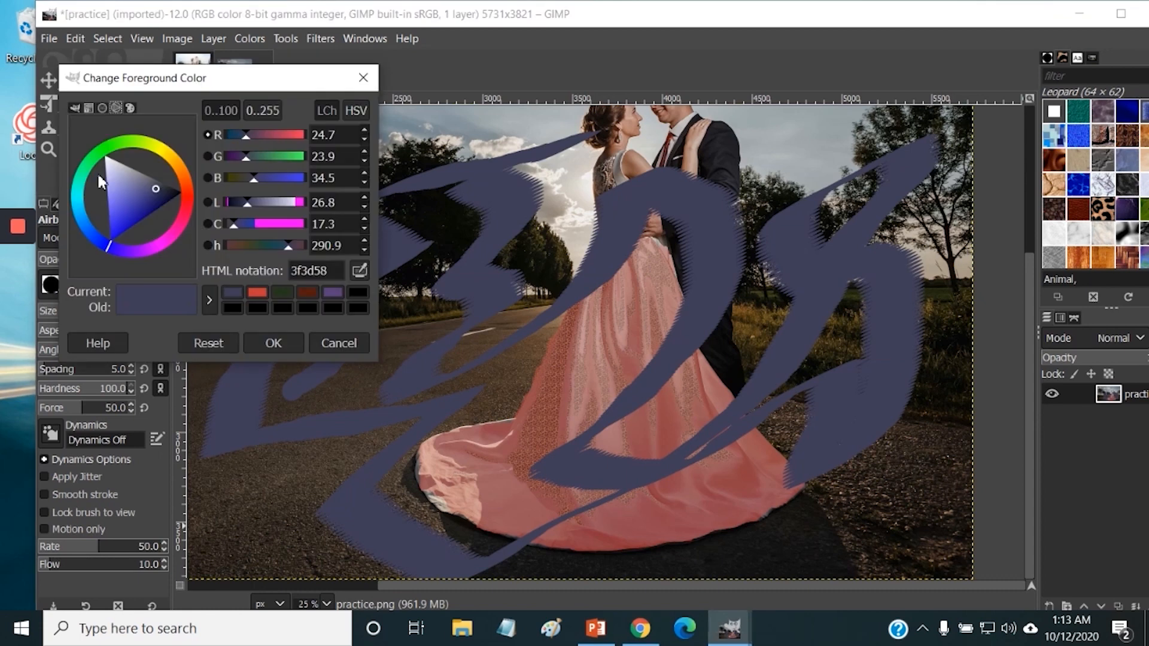
{"action": "left_click", "coordinate": [164, 148]}
{"action": "left_click_drag", "start_coordinate": [155, 167], "coordinate": [156, 160]}
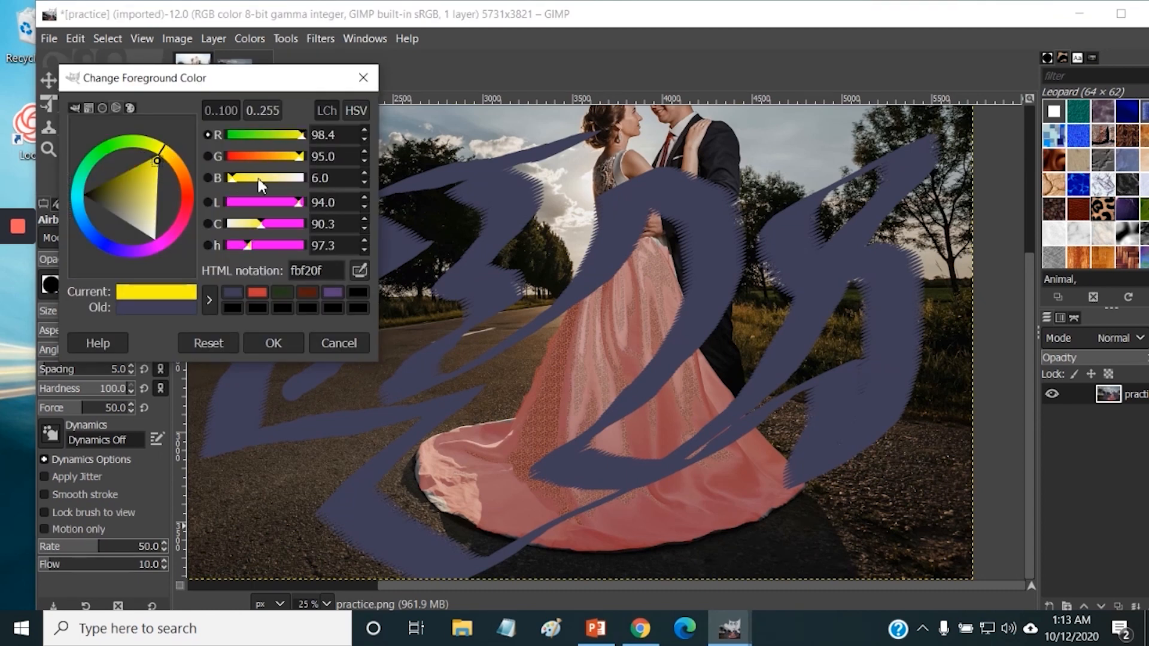
{"action": "left_click", "coordinate": [271, 343]}
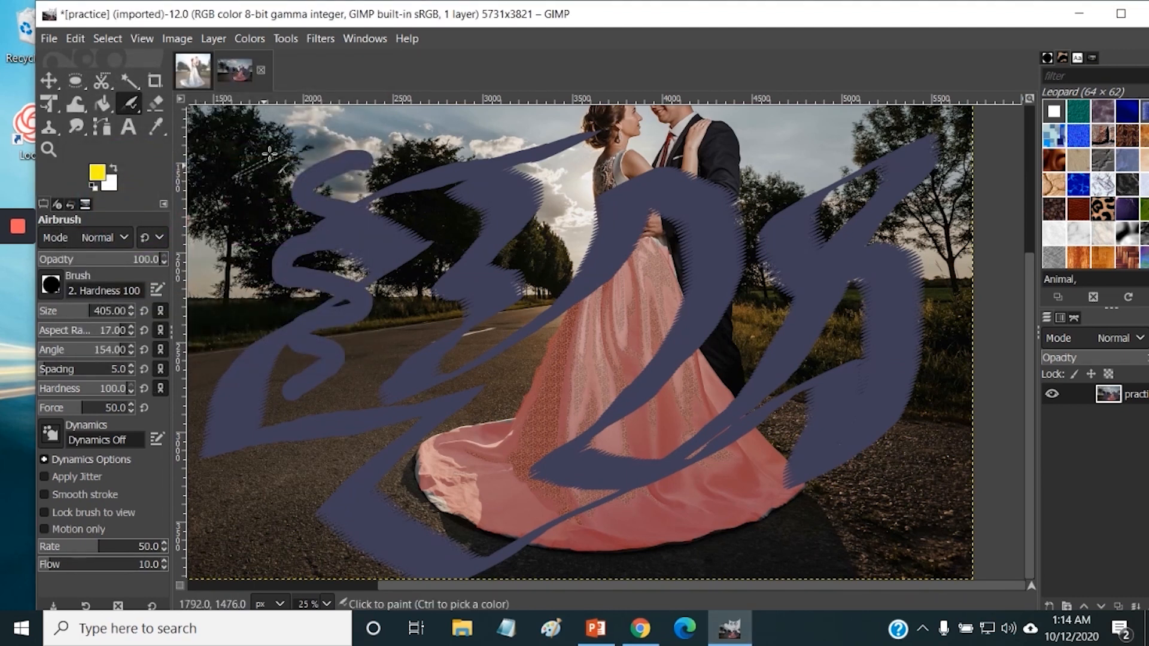
Step: Set the Airbrush's brush aspect ratio and angle both to 0
{"action": "mouse_move", "coordinate": [114, 336]}
{"action": "left_mouse_down"}
{"action": "mouse_move", "coordinate": [72, 347]}
{"action": "mouse_move", "coordinate": [82, 346]}
{"action": "left_mouse_up"}
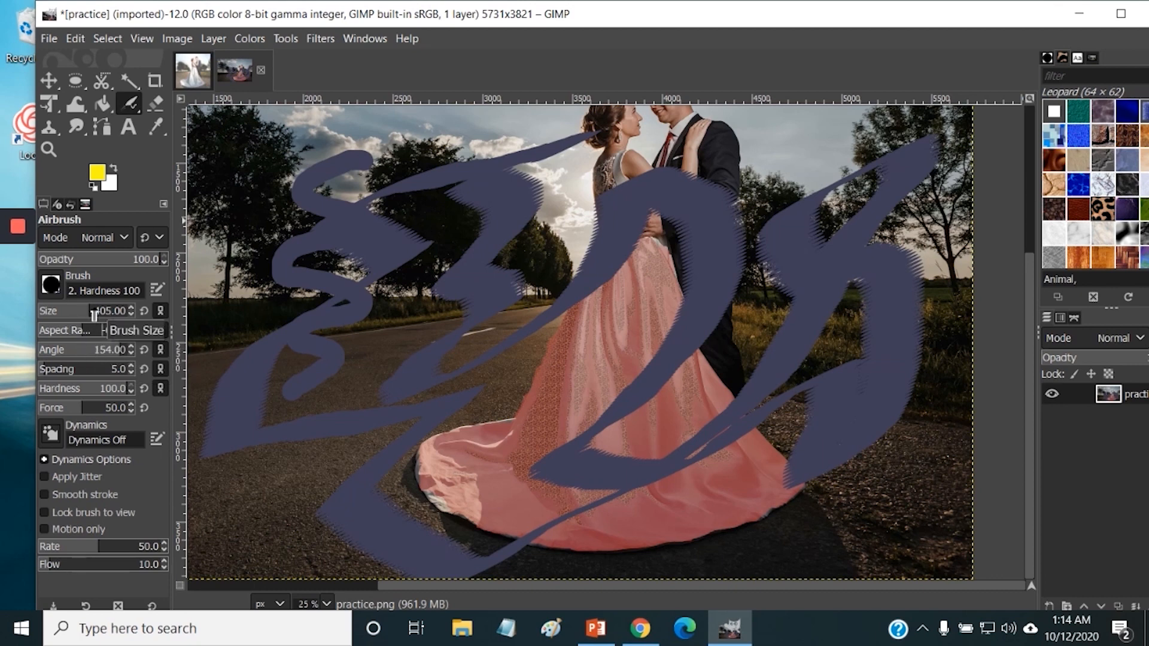
{"action": "left_click", "coordinate": [111, 356]}
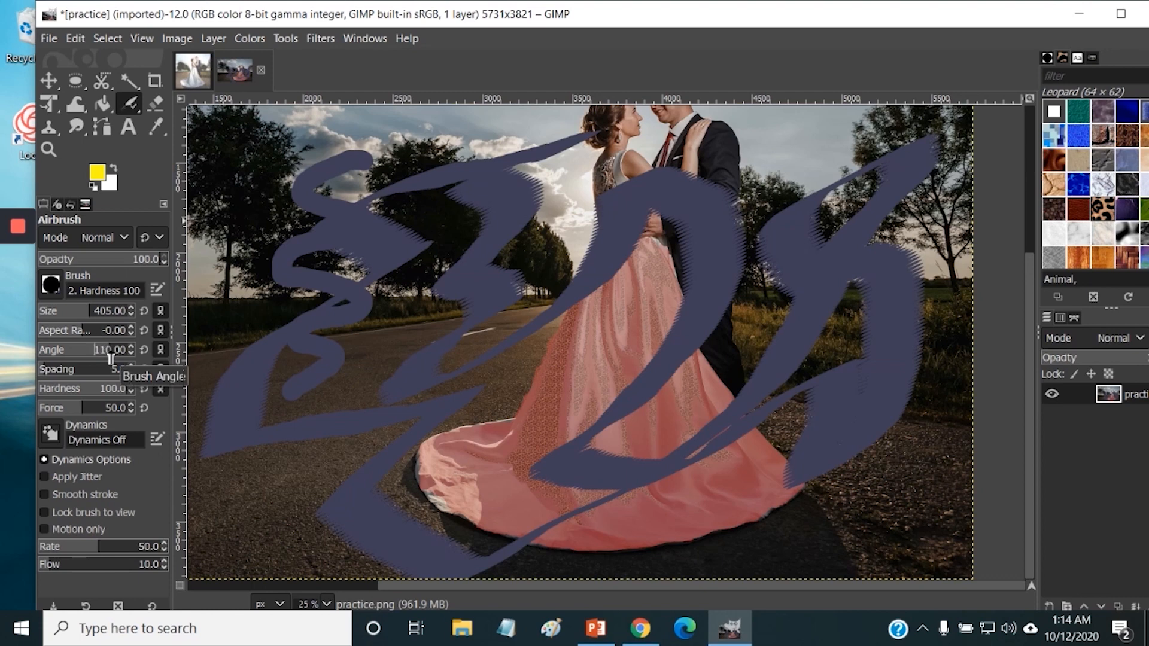
{"action": "left_click_drag", "start_coordinate": [111, 358], "coordinate": [129, 352]}
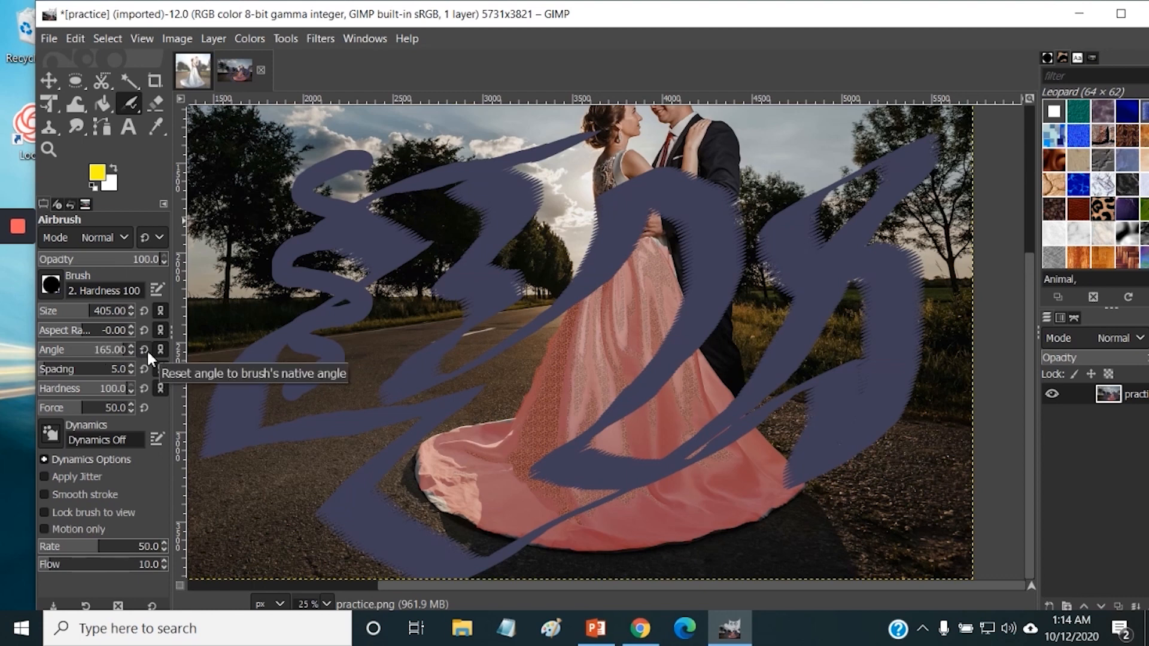
{"action": "type", "text": "0"}
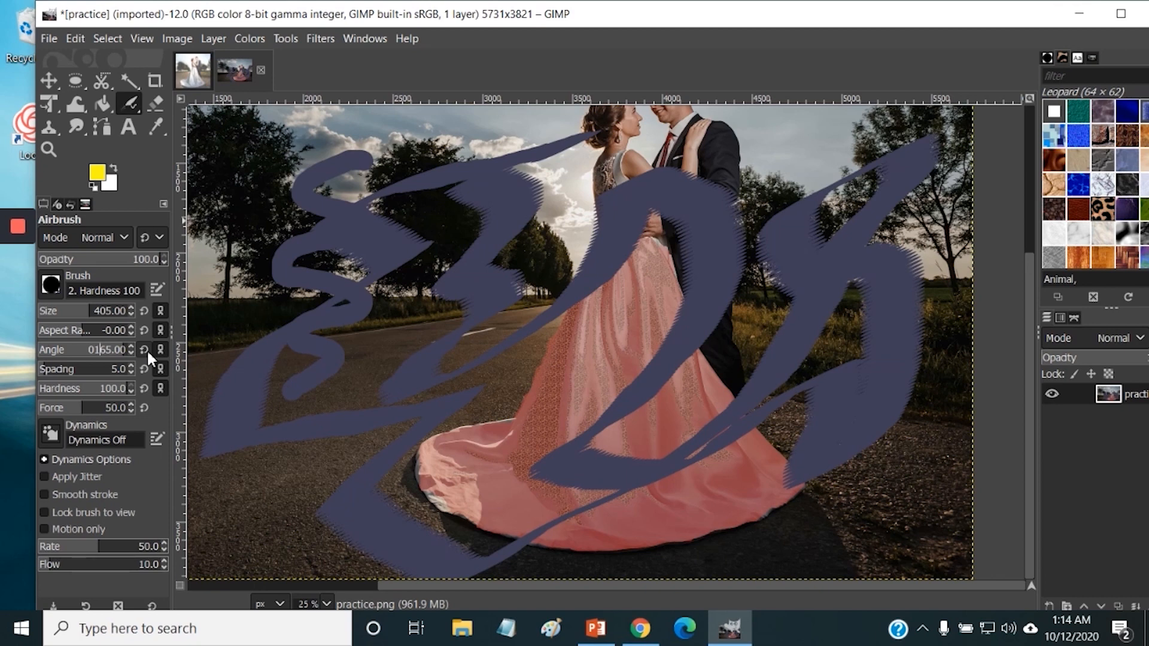
{"action": "key", "text": "Right"}
{"action": "key", "text": "Right"}
{"action": "key", "text": "Right"}
{"action": "key", "text": "Right"}
{"action": "key", "text": "Right"}
{"action": "key", "text": "BackSpace"}
{"action": "key", "text": "BackSpace"}
{"action": "key", "text": "BackSpace"}
{"action": "key", "text": "BackSpace"}
{"action": "key", "text": "BackSpace"}
{"action": "key", "text": "BackSpace"}
{"action": "key", "text": "Return"}
Step: Reset the brush's size, spacing, hardness and force to their default values
{"action": "left_click", "coordinate": [144, 310]}
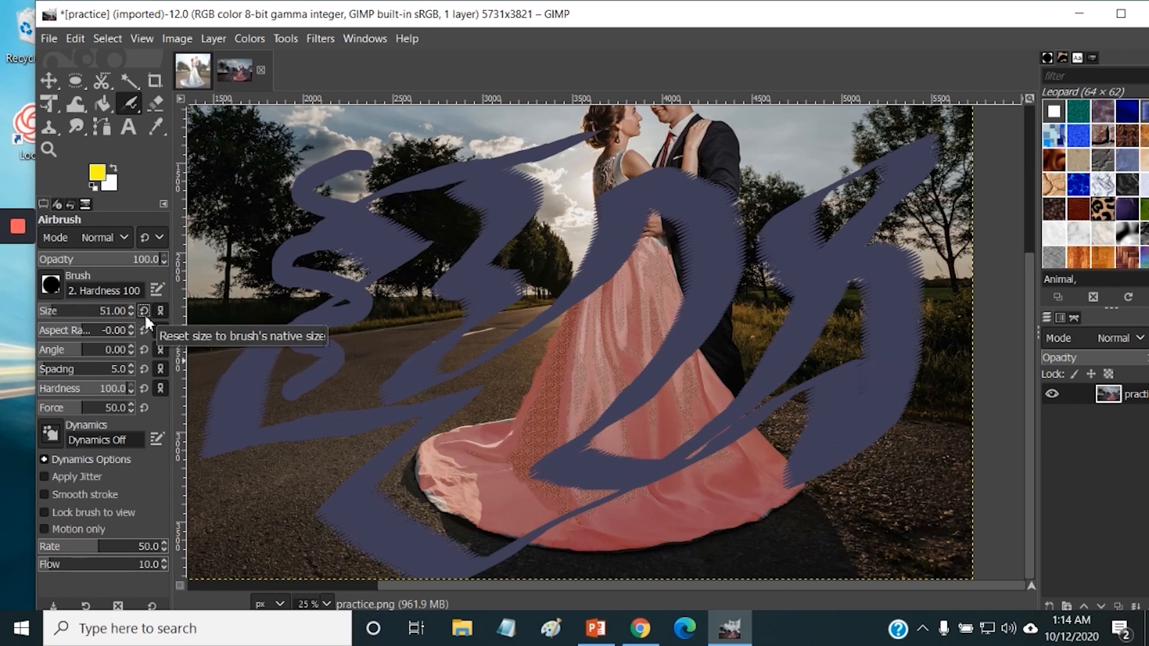
{"action": "left_click", "coordinate": [144, 368]}
{"action": "left_click", "coordinate": [144, 388]}
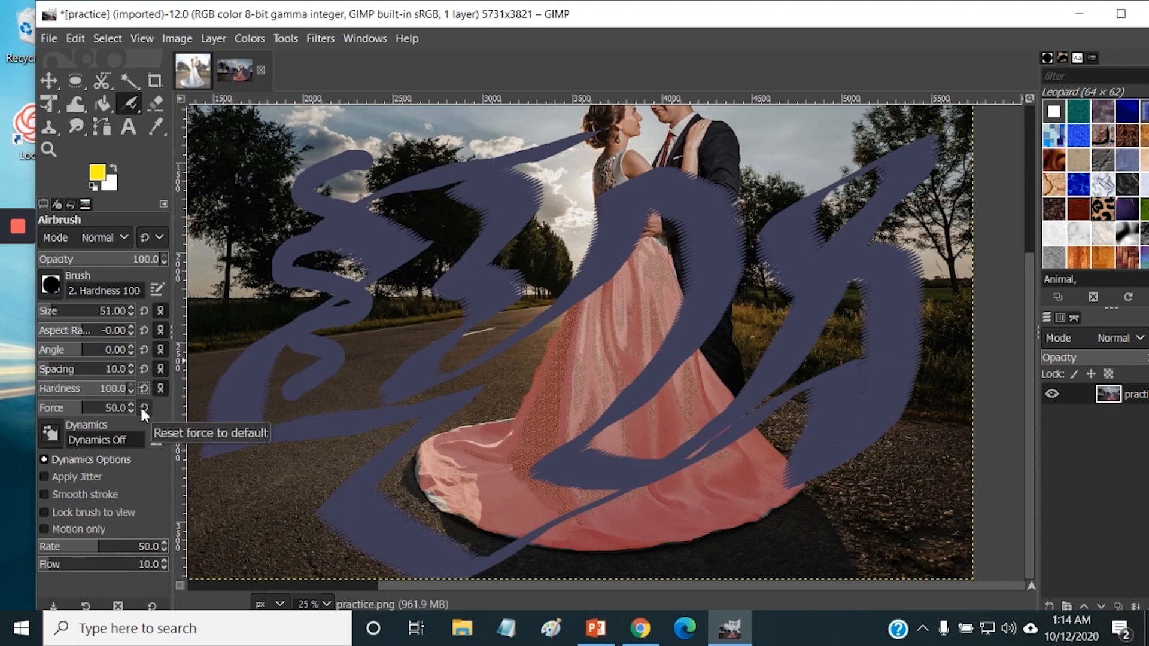
{"action": "left_click", "coordinate": [143, 408]}
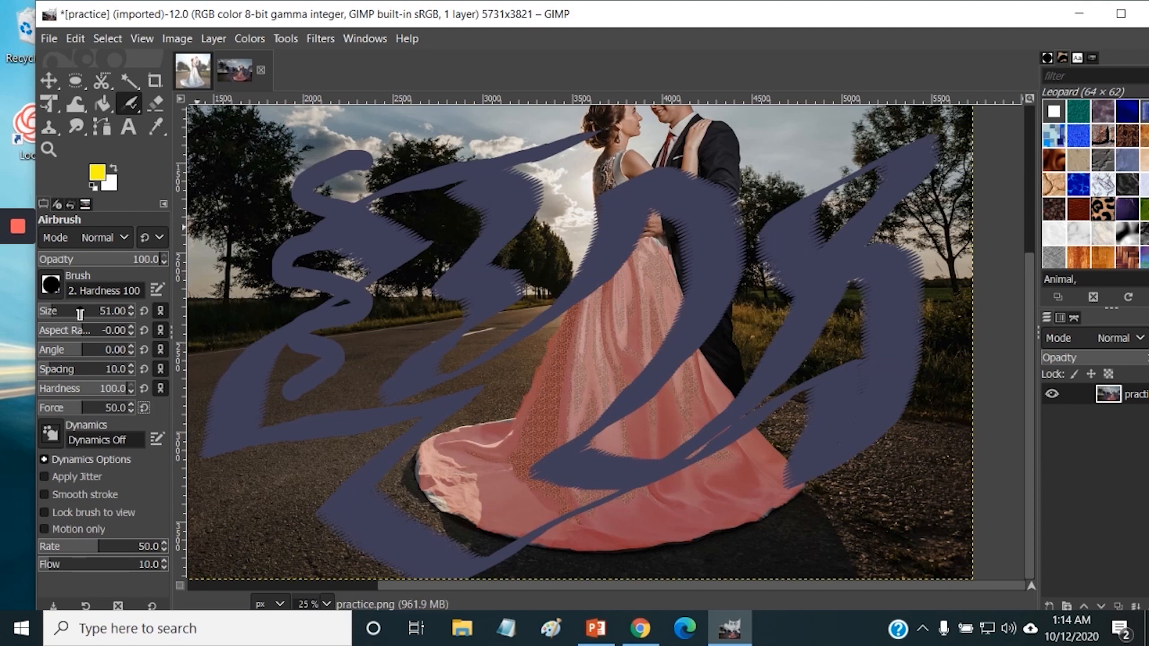
Step: Airbrush a yellow zigzag over the trees at brush size 300, and a wavy vertical stroke beside it at force 94
{"action": "left_click_drag", "start_coordinate": [64, 317], "coordinate": [82, 318]}
{"action": "mouse_move", "coordinate": [280, 154]}
{"action": "left_mouse_down"}
{"action": "mouse_move", "coordinate": [278, 200]}
{"action": "mouse_move", "coordinate": [344, 281]}
{"action": "mouse_move", "coordinate": [419, 257]}
{"action": "mouse_move", "coordinate": [379, 483]}
{"action": "left_mouse_up"}
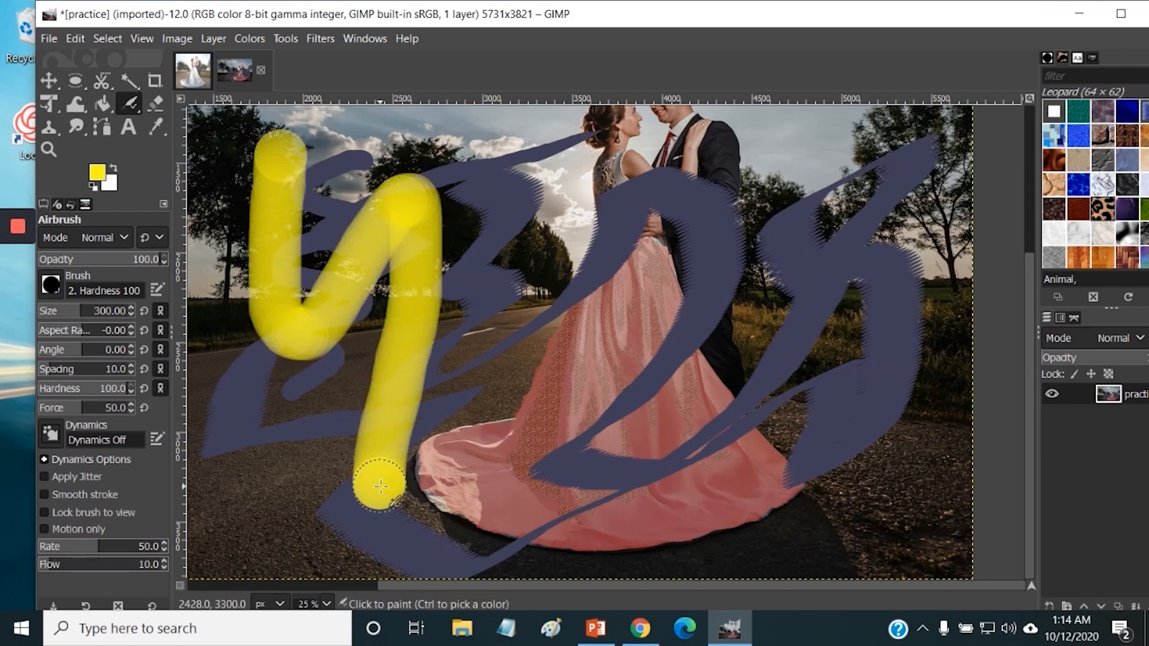
{"action": "left_click_drag", "start_coordinate": [91, 415], "coordinate": [157, 412]}
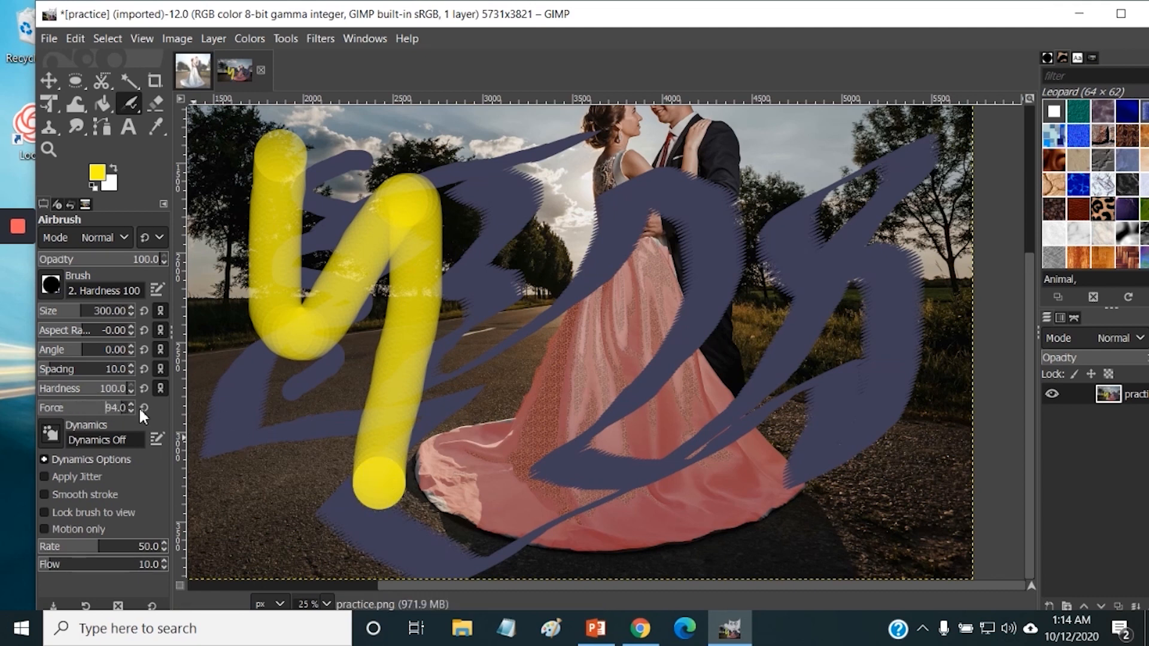
{"action": "mouse_move", "coordinate": [497, 174]}
{"action": "left_mouse_down"}
{"action": "mouse_move", "coordinate": [539, 269]}
{"action": "mouse_move", "coordinate": [531, 428]}
{"action": "mouse_move", "coordinate": [516, 470]}
{"action": "left_mouse_up"}
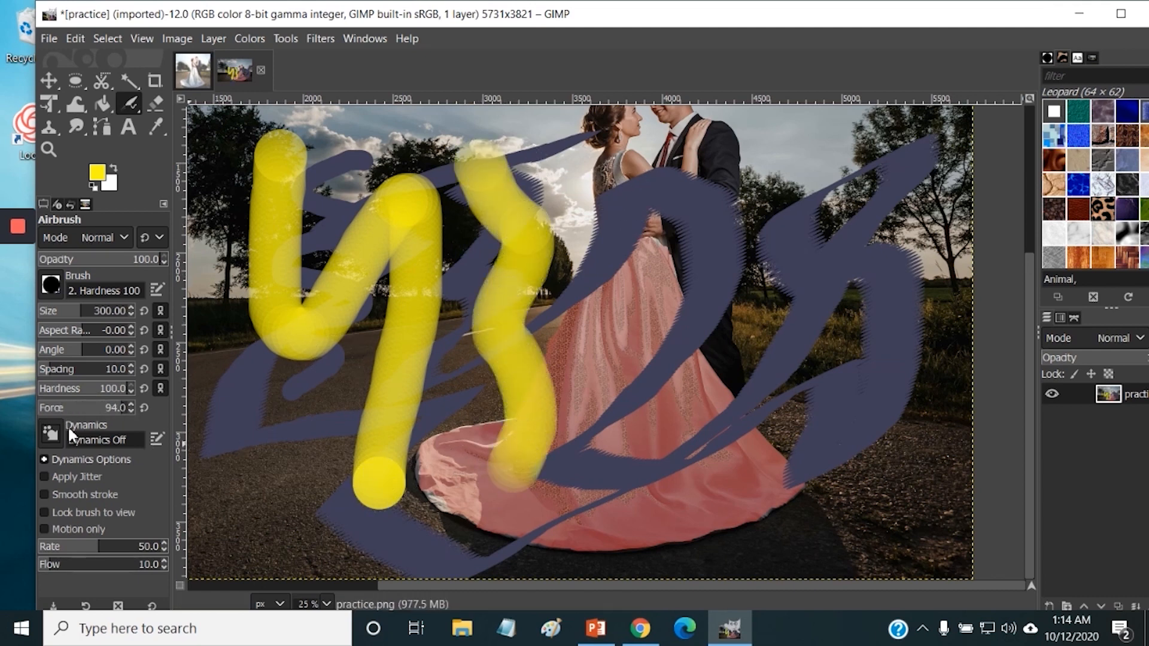
Step: Airbrush faint sweeping strokes over the road and skirt at force 4, and a trail of separate dots across the photo at spacing 97
{"action": "left_click_drag", "start_coordinate": [104, 413], "coordinate": [42, 413]}
{"action": "mouse_move", "coordinate": [626, 265]}
{"action": "left_mouse_down"}
{"action": "mouse_move", "coordinate": [320, 408]}
{"action": "mouse_move", "coordinate": [251, 470]}
{"action": "mouse_move", "coordinate": [283, 523]}
{"action": "mouse_move", "coordinate": [432, 437]}
{"action": "mouse_move", "coordinate": [571, 329]}
{"action": "mouse_move", "coordinate": [625, 440]}
{"action": "left_mouse_up"}
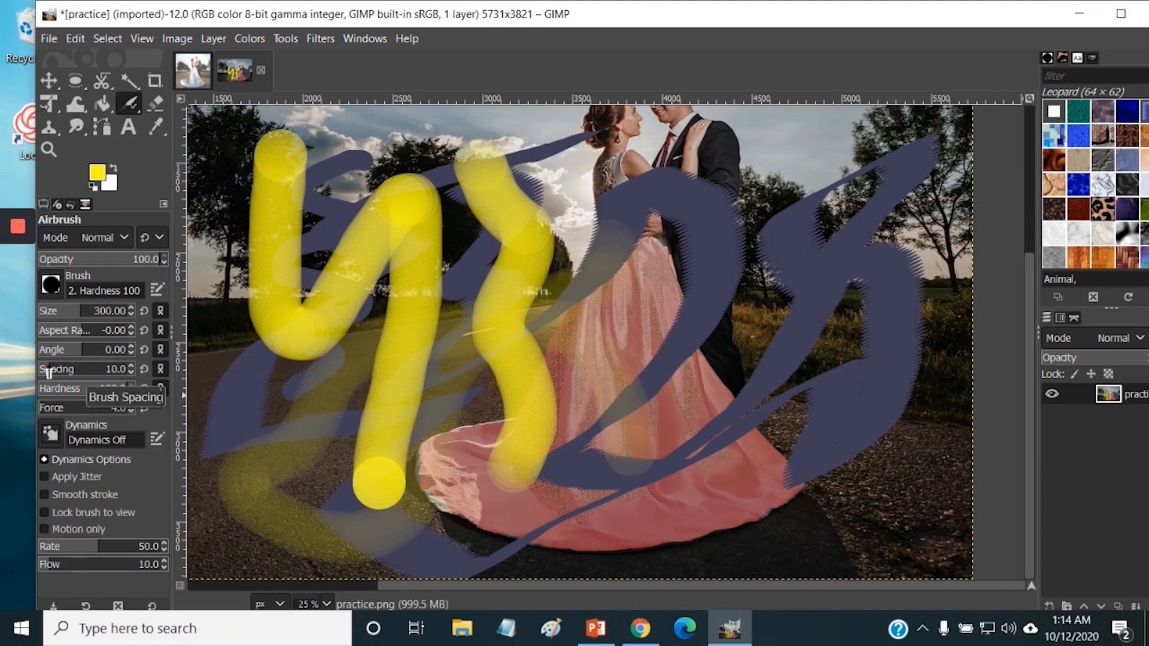
{"action": "left_click", "coordinate": [89, 371]}
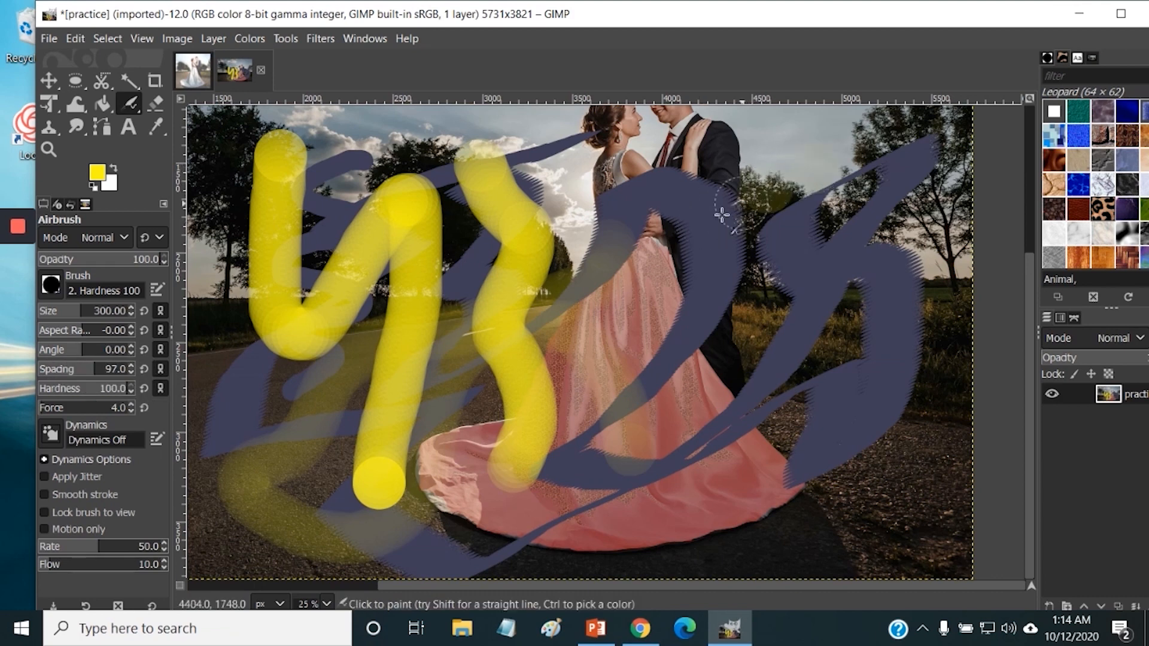
{"action": "mouse_move", "coordinate": [766, 445]}
{"action": "left_mouse_down"}
{"action": "mouse_move", "coordinate": [861, 508]}
{"action": "mouse_move", "coordinate": [903, 359]}
{"action": "mouse_move", "coordinate": [742, 329]}
{"action": "left_mouse_up"}
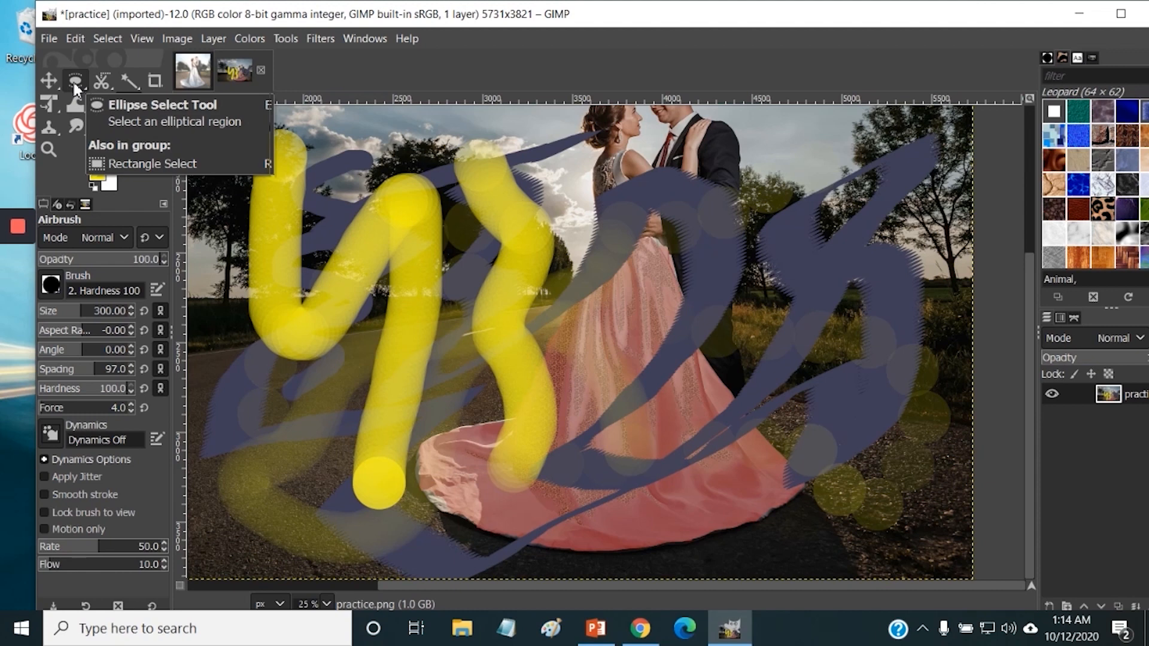
Step: Select an ellipse of about 1700 × 1448 px over the road and upper skirt, and switch to the Paintbrush
{"action": "left_click_drag", "start_coordinate": [73, 80], "coordinate": [123, 106]}
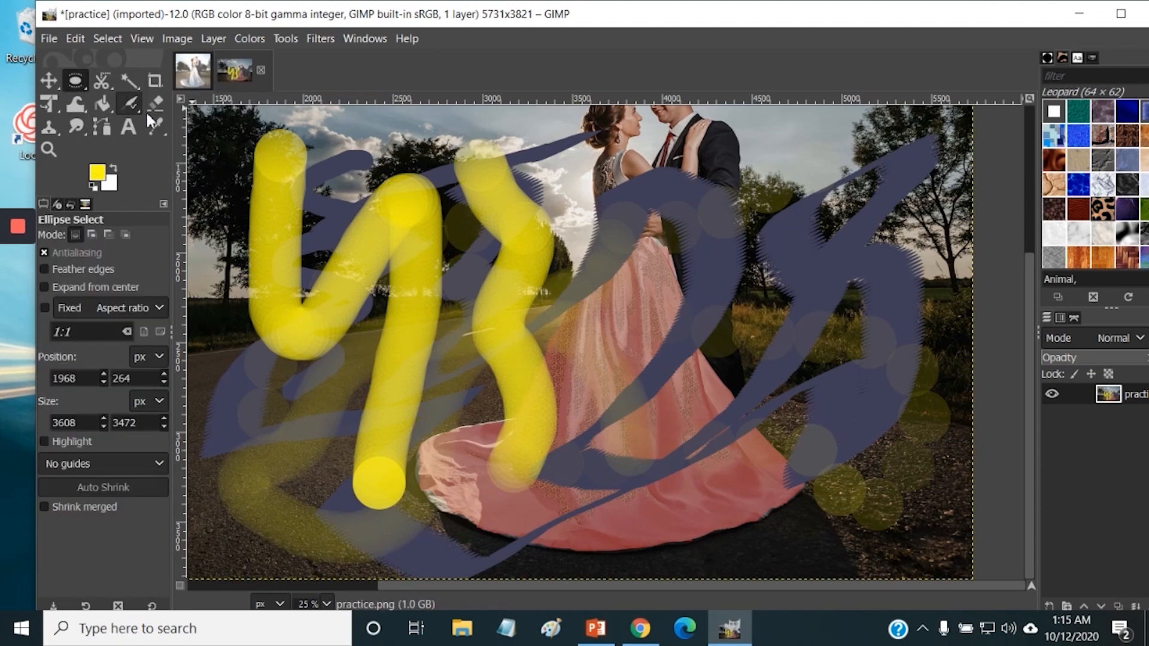
{"action": "left_click_drag", "start_coordinate": [384, 186], "coordinate": [688, 445]}
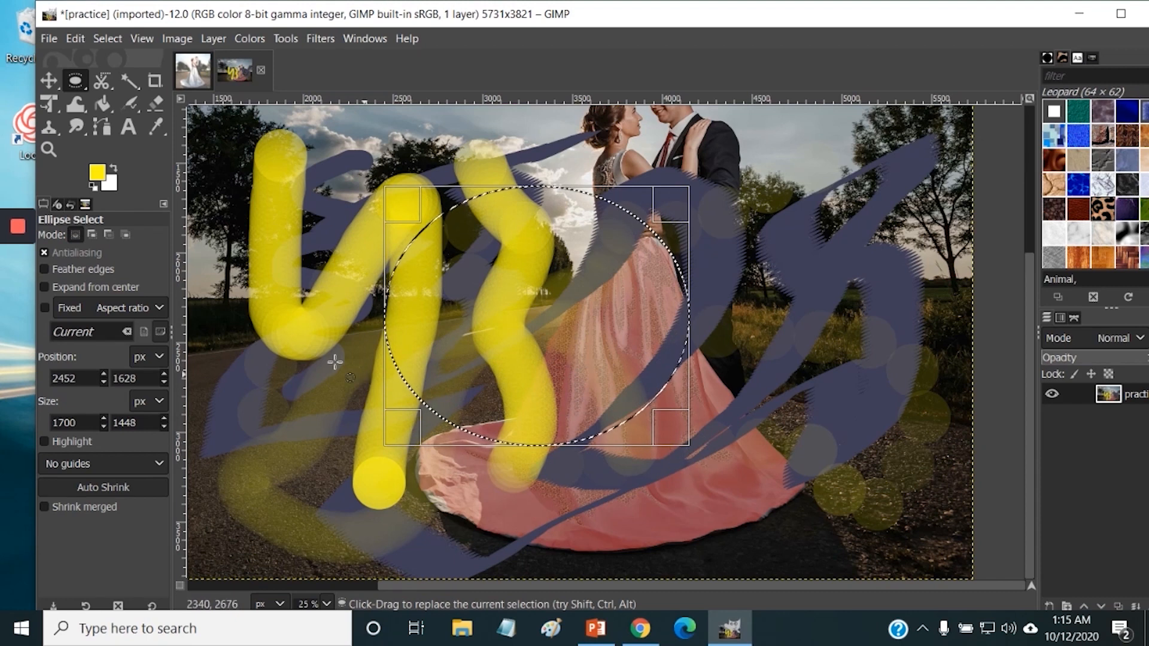
{"action": "left_click", "coordinate": [133, 108]}
{"action": "right_click", "coordinate": [136, 109]}
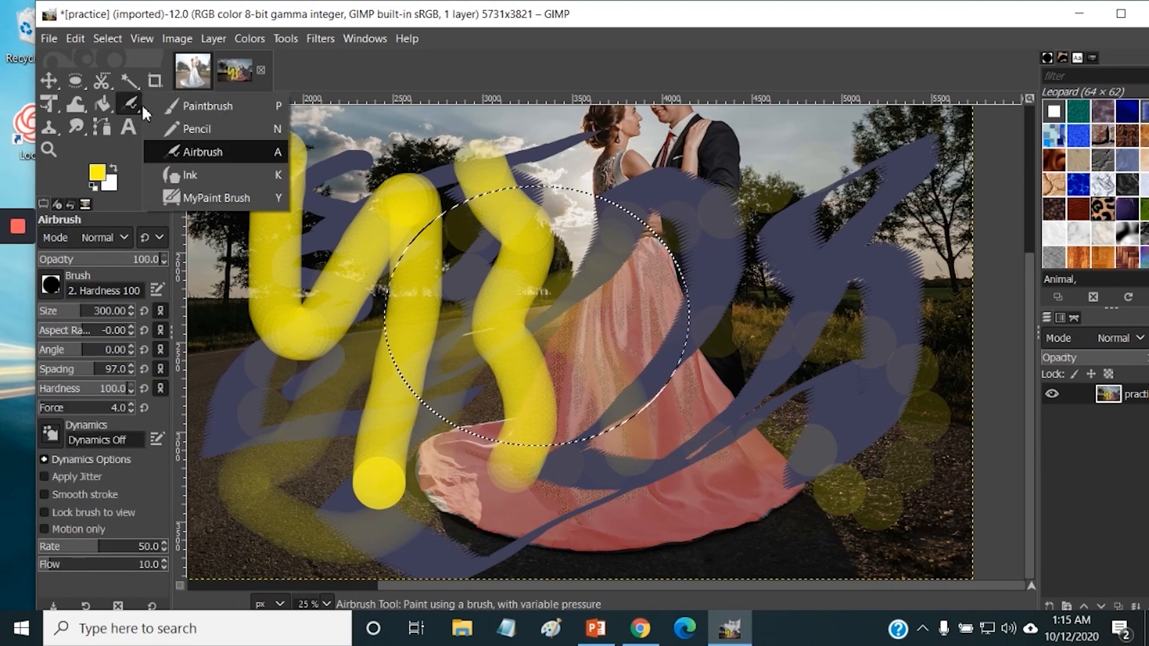
{"action": "left_click", "coordinate": [191, 108]}
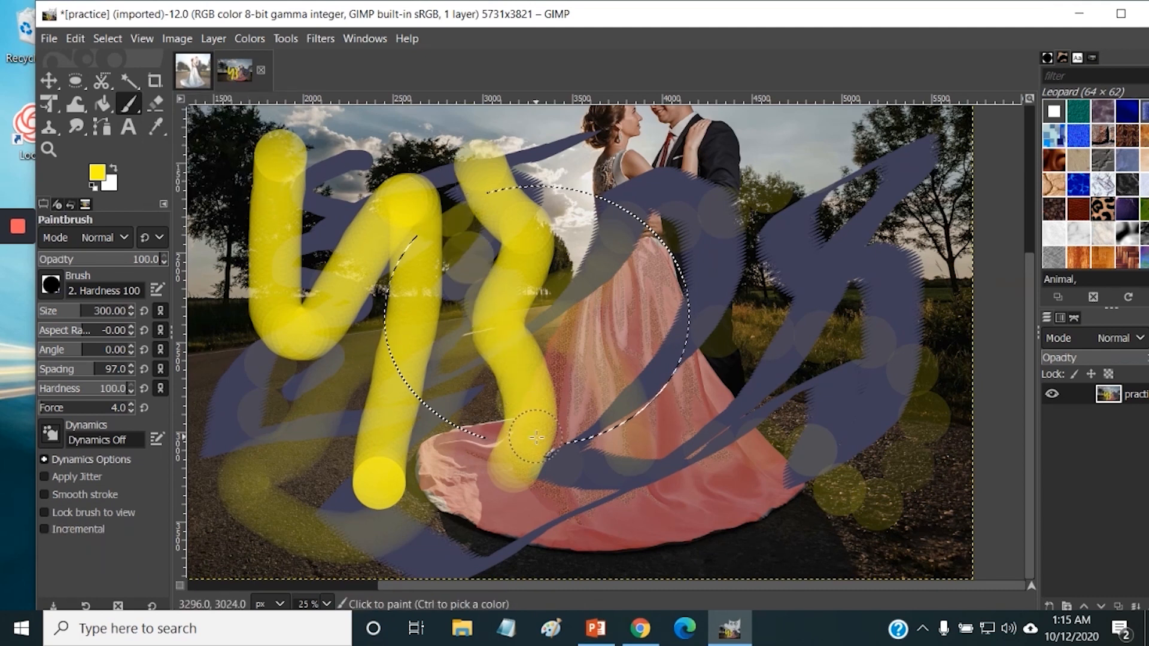
Step: Change the foreground color from yellow to a very dark green
{"action": "left_click", "coordinate": [104, 177]}
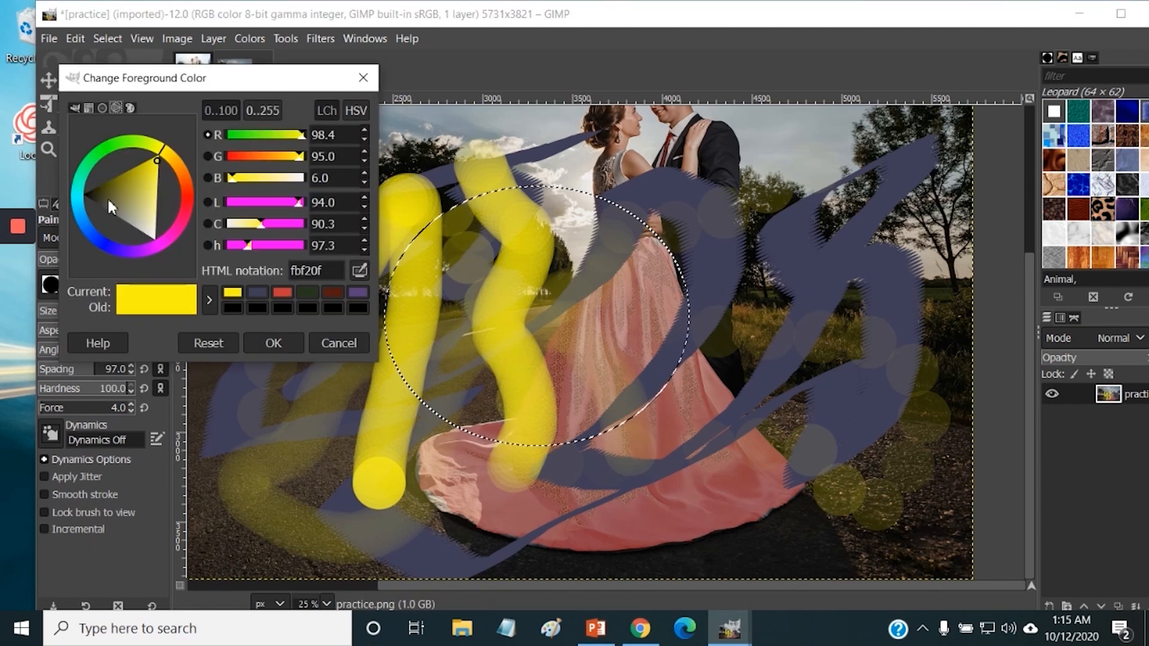
{"action": "left_click_drag", "start_coordinate": [88, 176], "coordinate": [90, 169]}
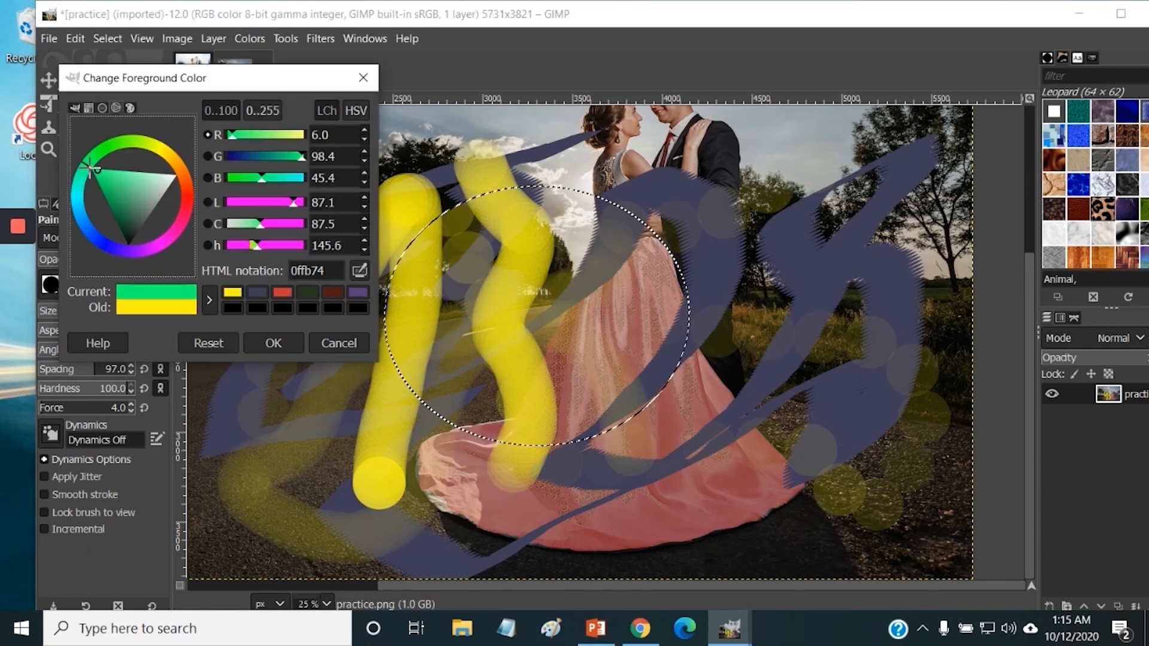
{"action": "left_click", "coordinate": [148, 236]}
{"action": "left_click", "coordinate": [273, 343]}
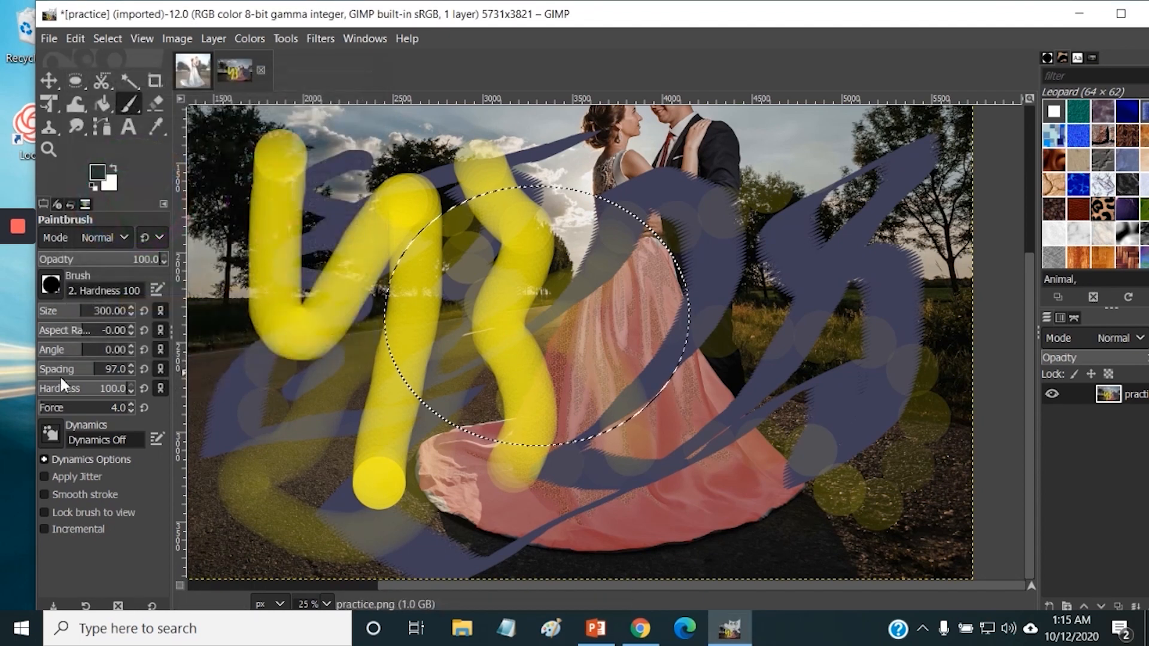
Step: Reset the brush spacing, set the size to 576 and force to 100, and paint over most of the elliptical selection
{"action": "left_click", "coordinate": [144, 369]}
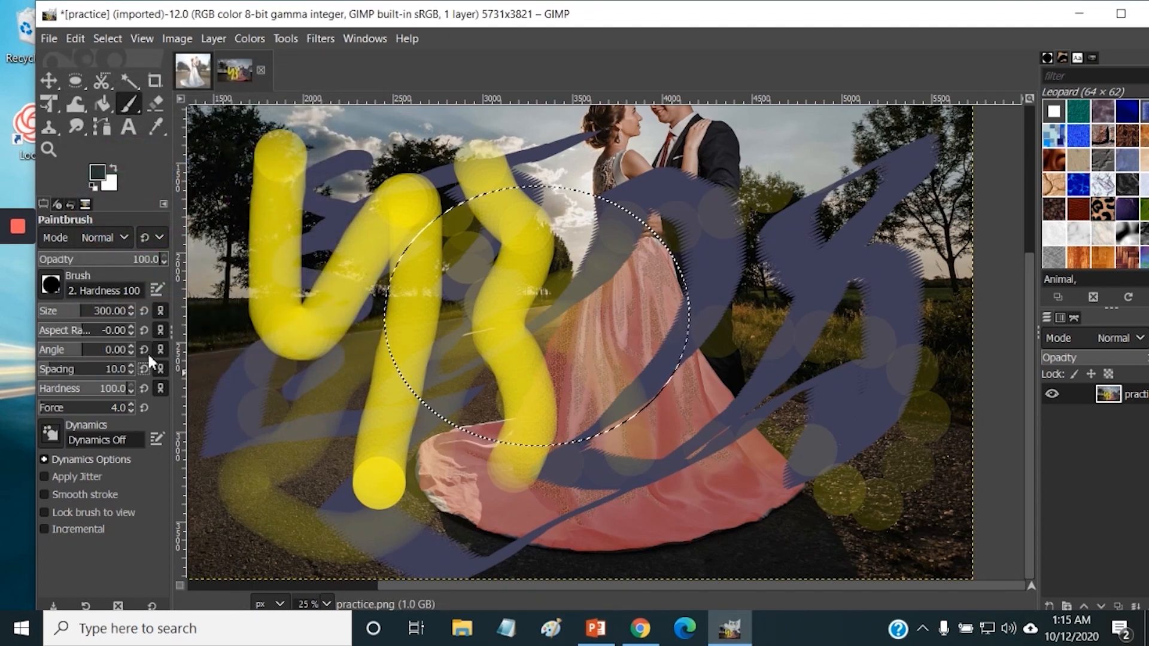
{"action": "left_click", "coordinate": [144, 311]}
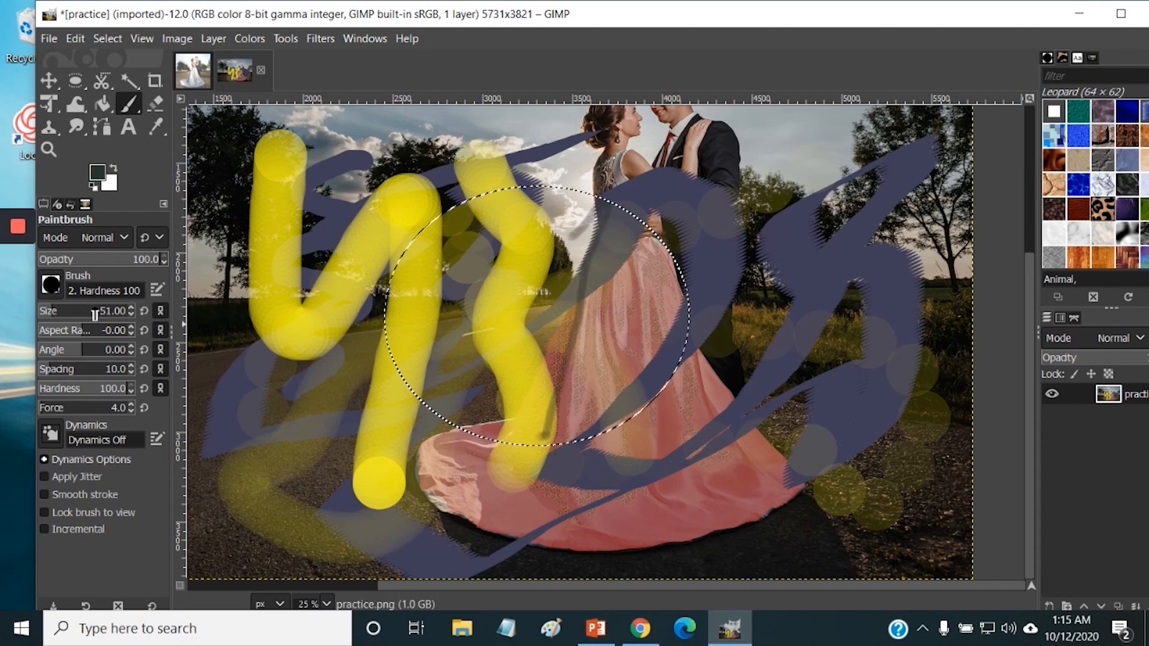
{"action": "left_click_drag", "start_coordinate": [74, 315], "coordinate": [103, 316]}
{"action": "left_click_drag", "start_coordinate": [57, 412], "coordinate": [135, 412]}
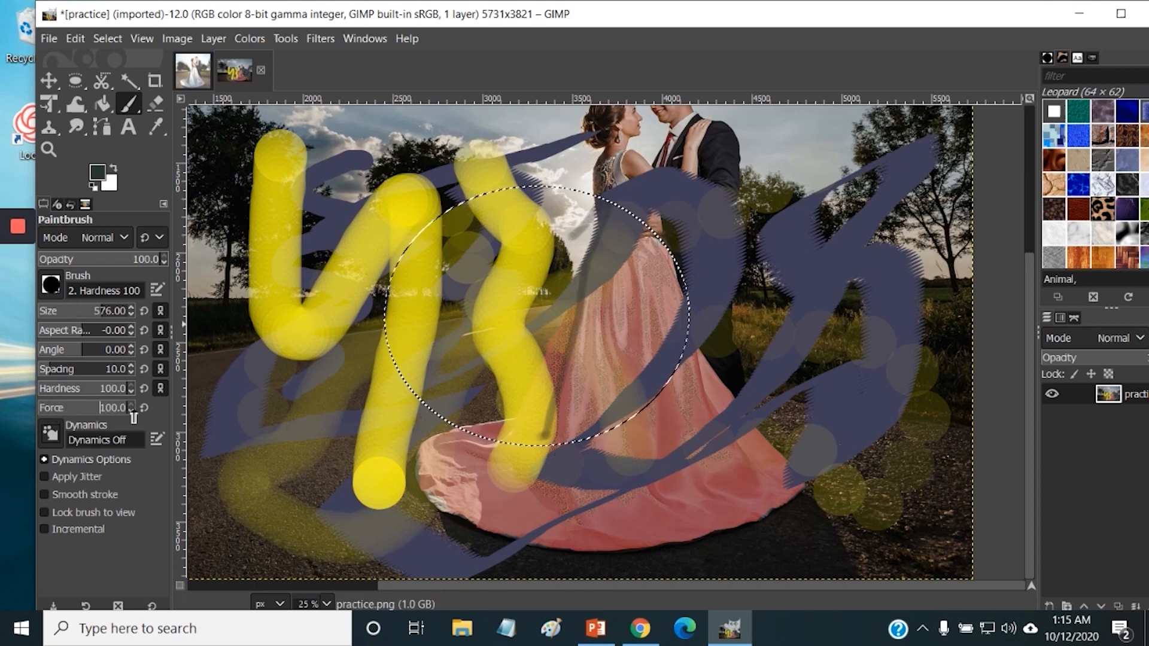
{"action": "left_click_drag", "start_coordinate": [472, 431], "coordinate": [583, 325]}
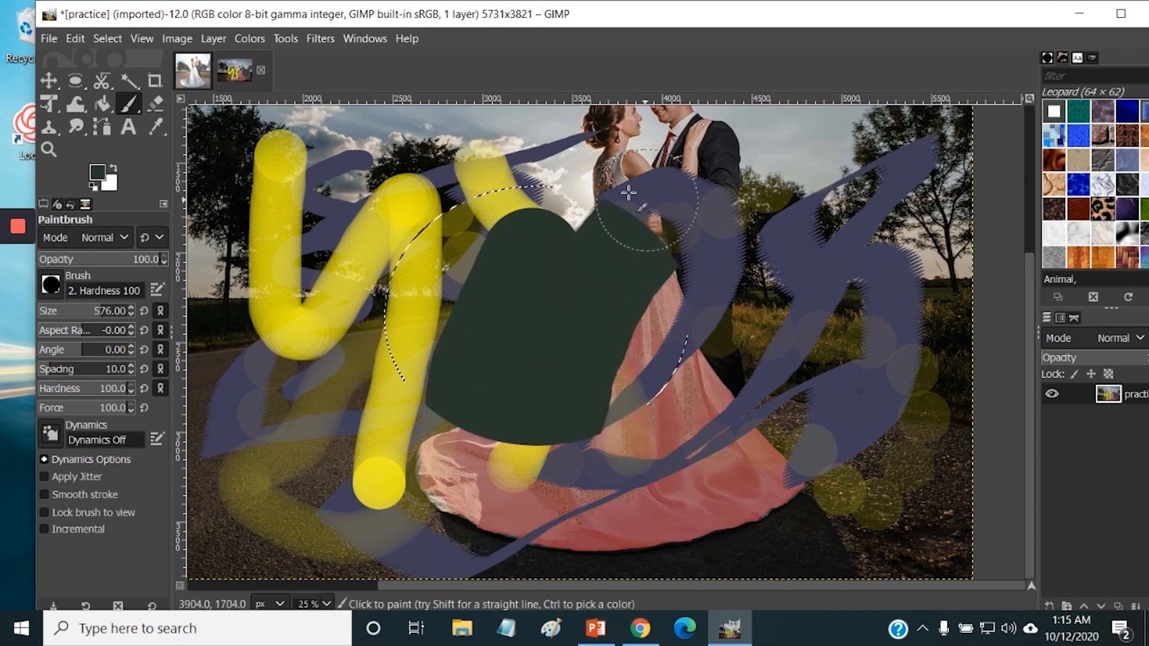
{"action": "mouse_move", "coordinate": [374, 310]}
{"action": "left_mouse_down"}
{"action": "mouse_move", "coordinate": [792, 354]}
{"action": "mouse_move", "coordinate": [719, 435]}
{"action": "mouse_move", "coordinate": [341, 398]}
{"action": "mouse_move", "coordinate": [460, 168]}
{"action": "mouse_move", "coordinate": [634, 199]}
{"action": "left_mouse_up"}
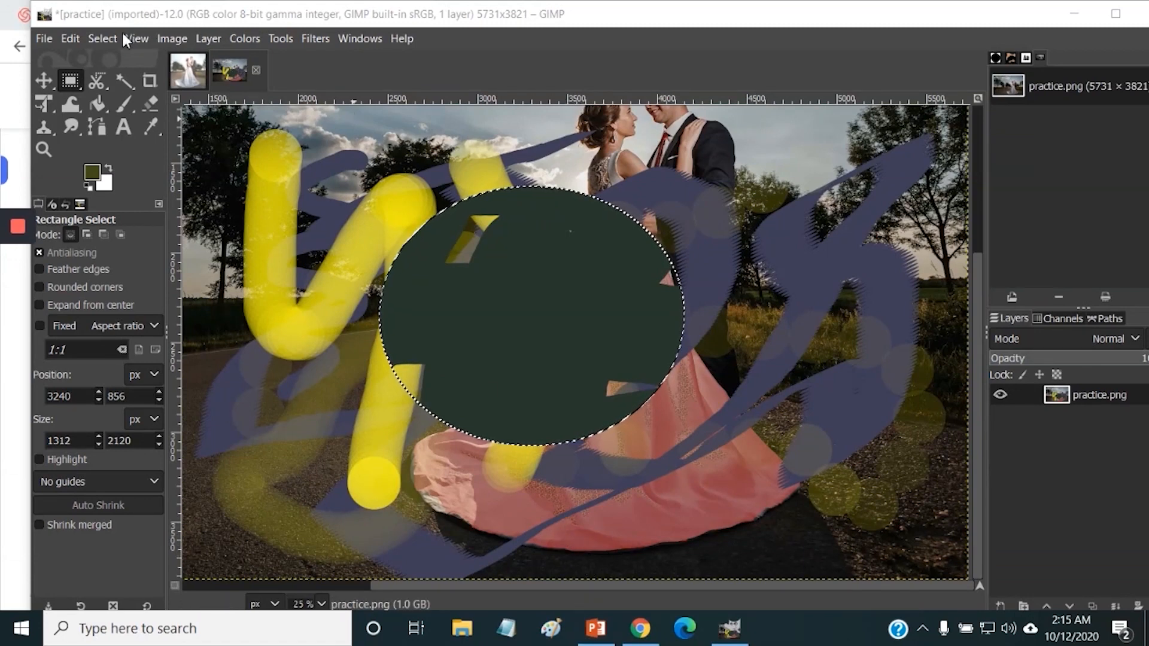
Step: Open a fresh copy of practice.png from USB DISK (D:), view the other open images, and return to the new copy
{"action": "left_click", "coordinate": [45, 35]}
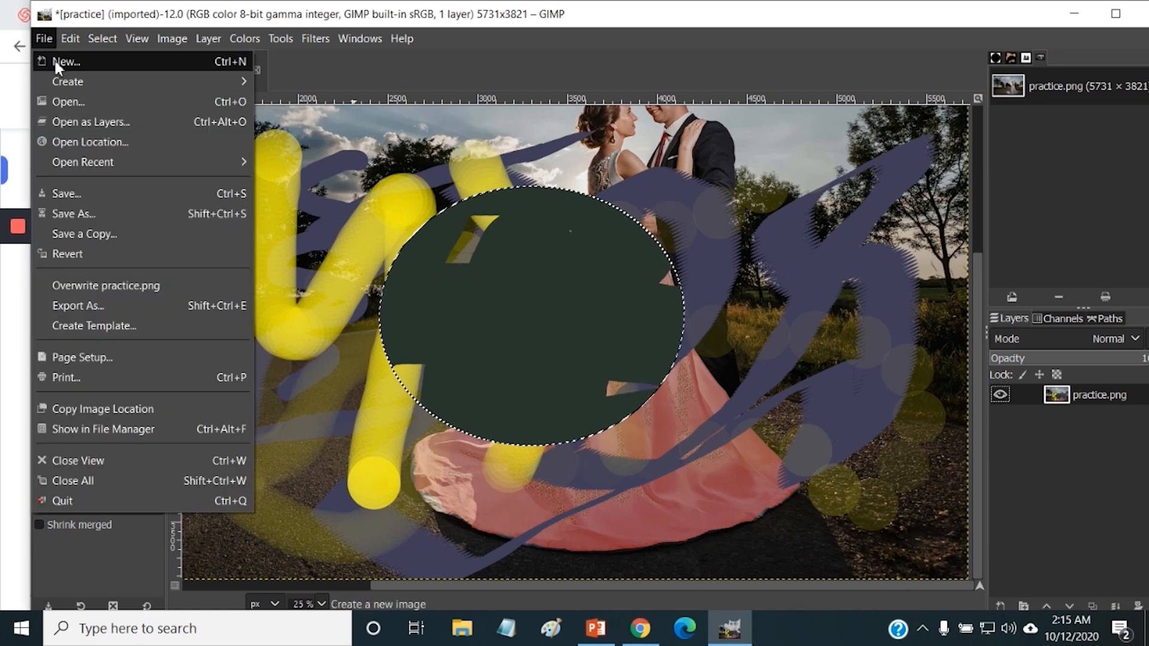
{"action": "left_click", "coordinate": [60, 96]}
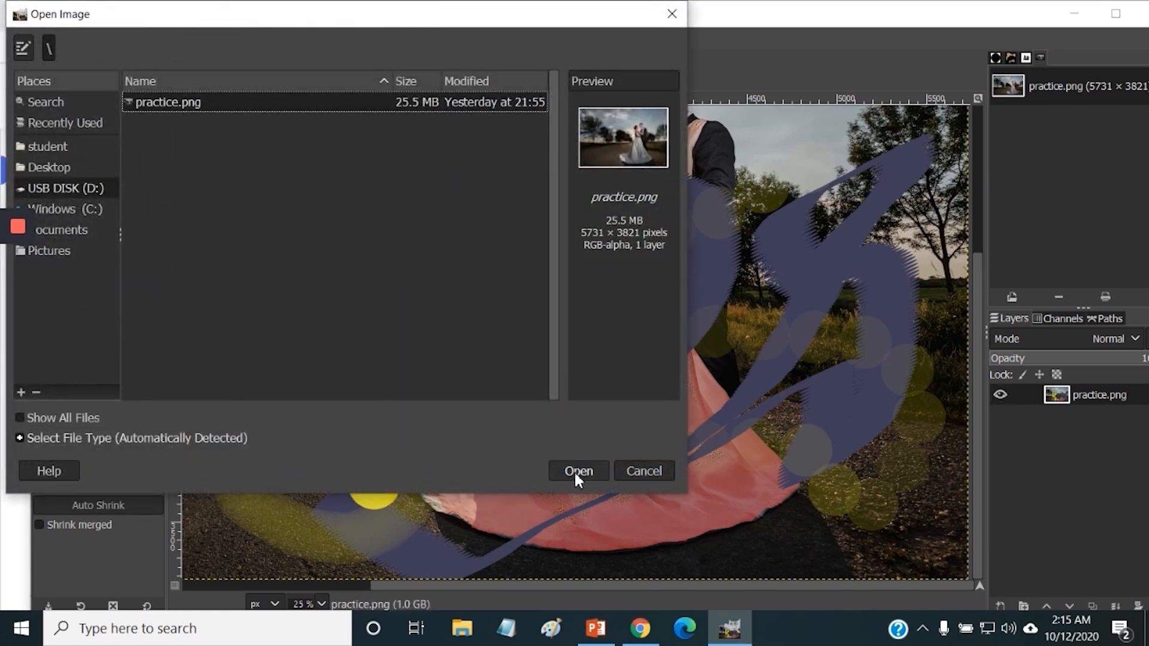
{"action": "left_click", "coordinate": [573, 470]}
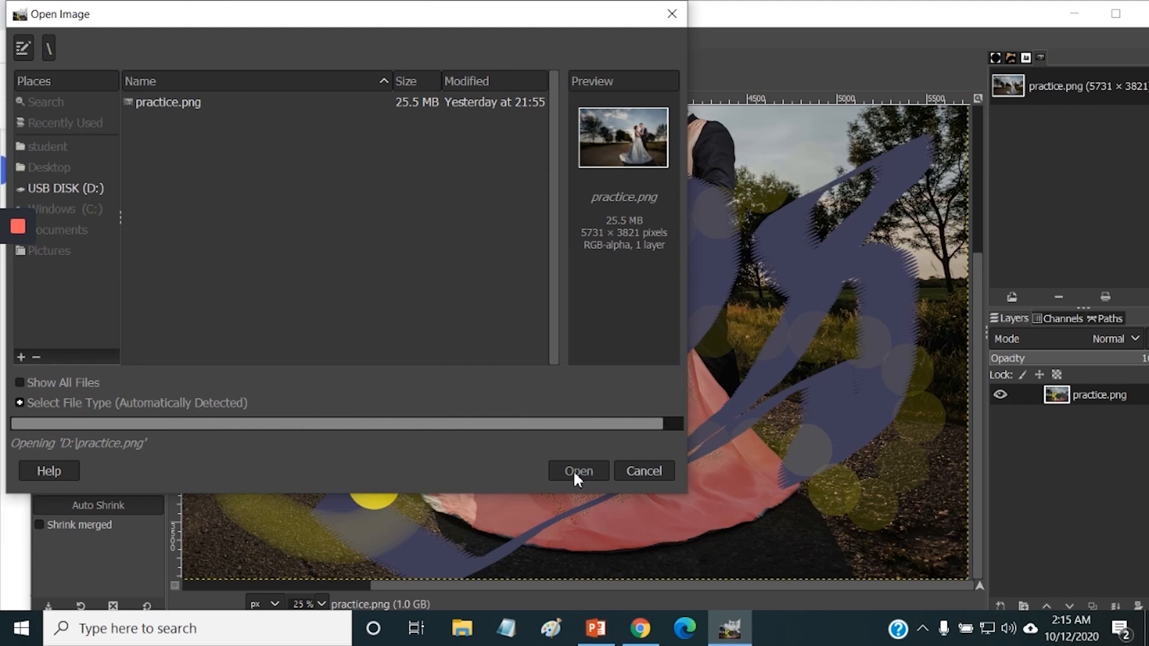
{"action": "left_click", "coordinate": [293, 293]}
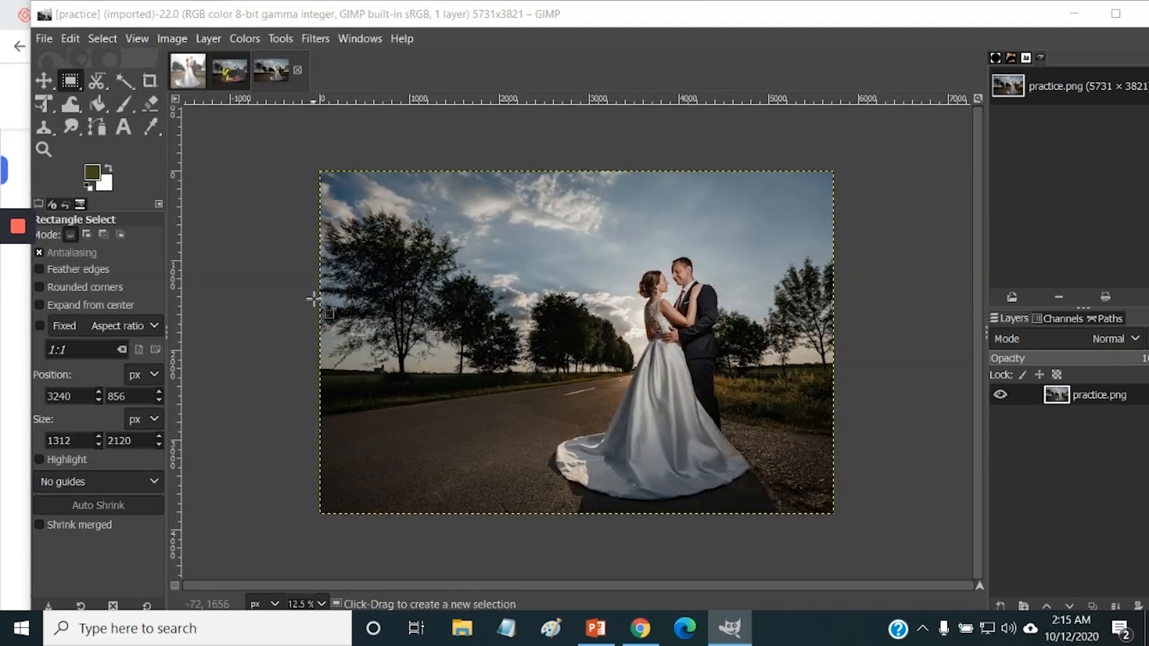
{"action": "left_click", "coordinate": [203, 79]}
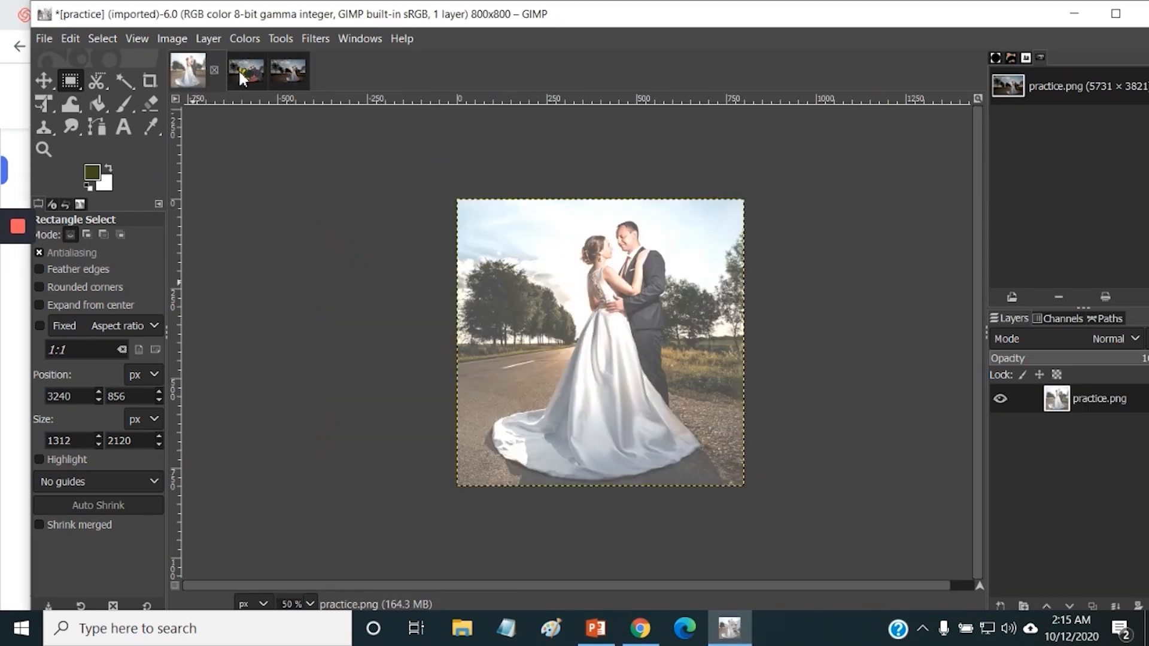
{"action": "left_click", "coordinate": [232, 73]}
{"action": "left_click", "coordinate": [279, 78]}
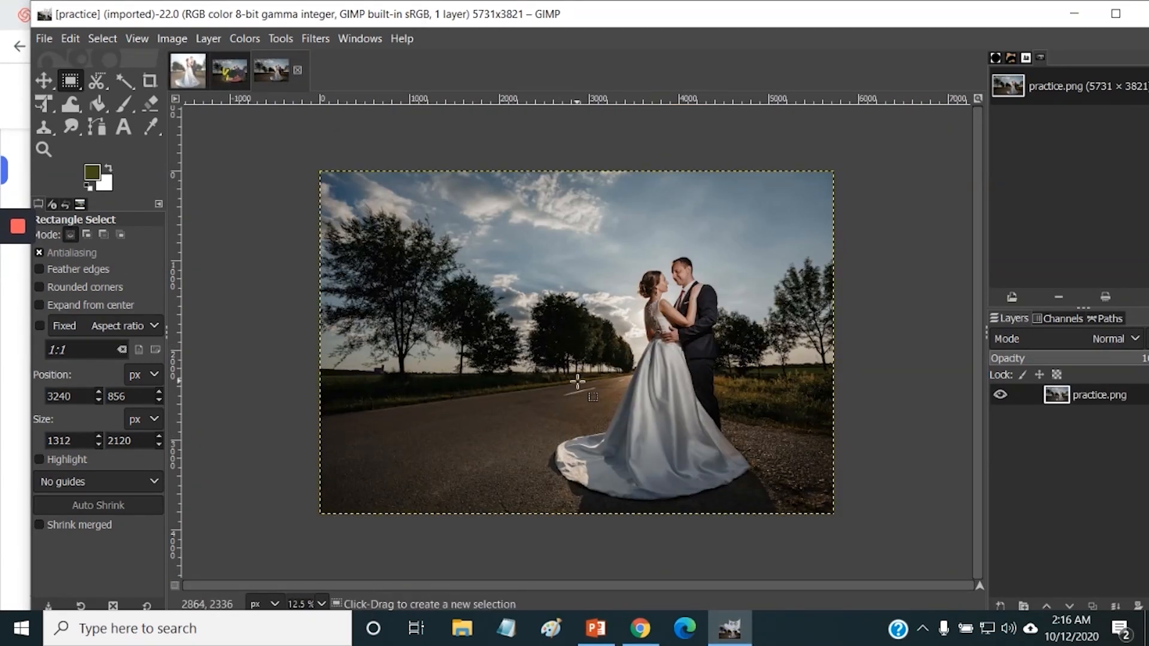
Step: Set the view zoom to 50% and choose a bold Bookman Old Style font for the Text tool
{"action": "left_click", "coordinate": [321, 604]}
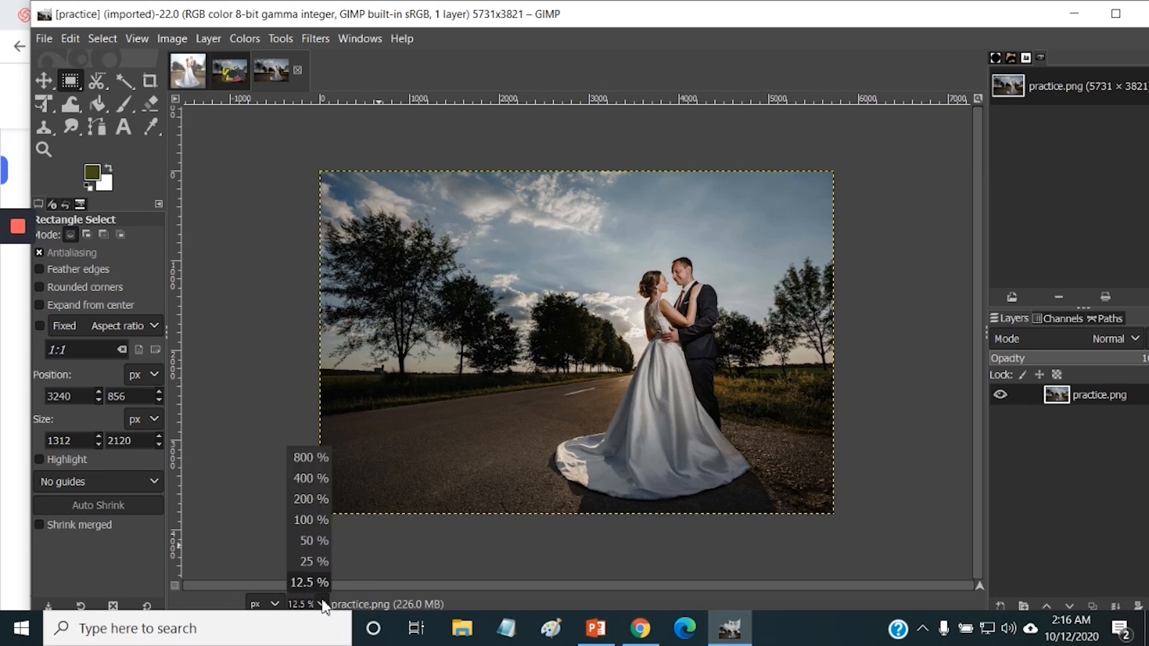
{"action": "left_click", "coordinate": [315, 541]}
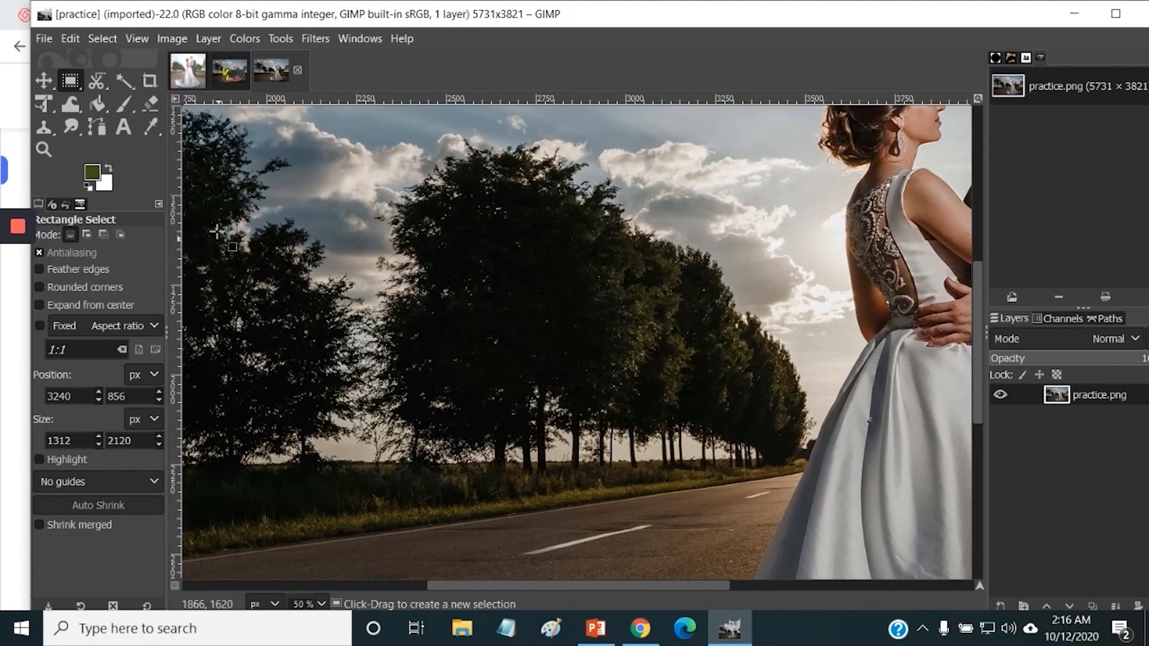
{"action": "left_click", "coordinate": [125, 132]}
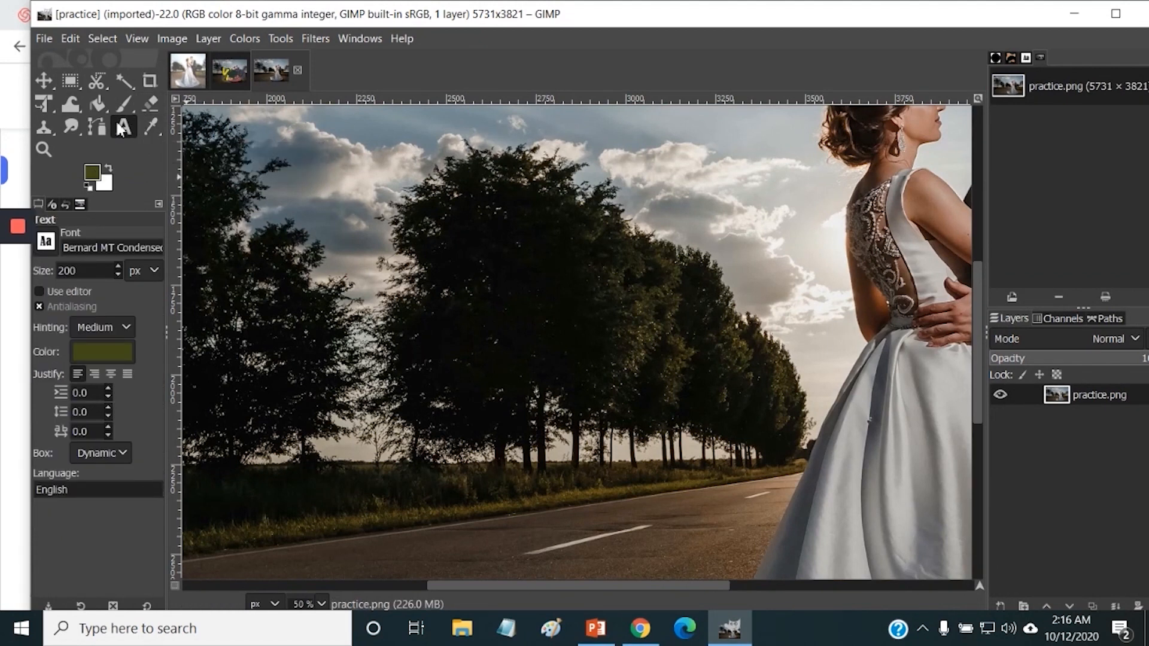
{"action": "left_click", "coordinate": [46, 243]}
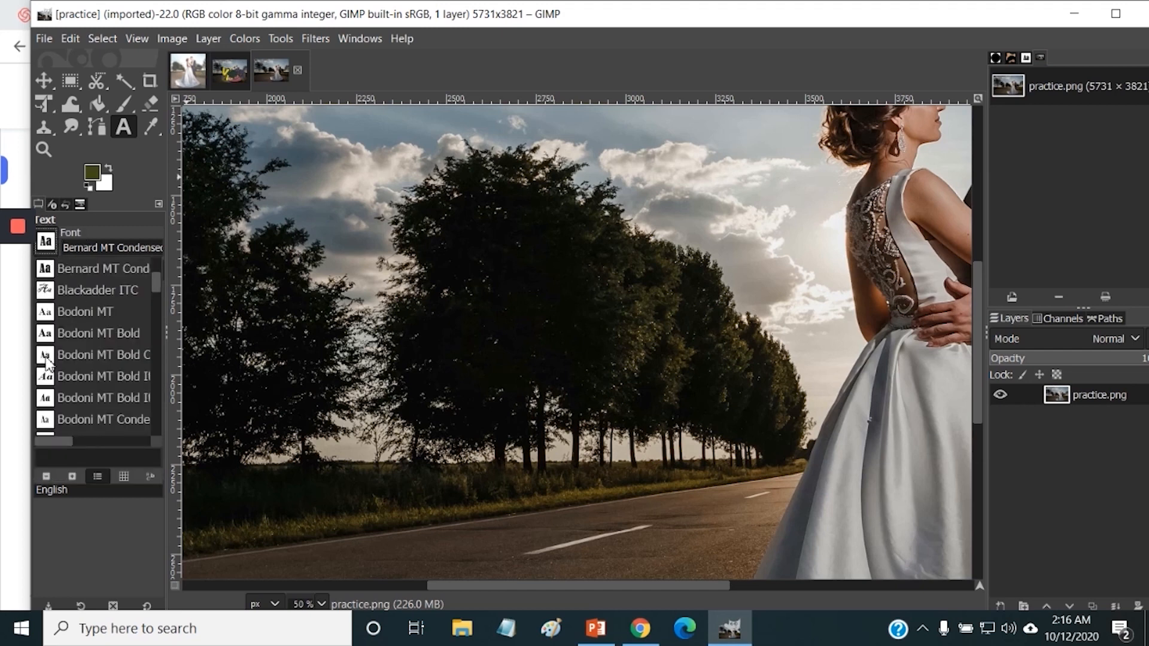
{"action": "scroll", "coordinate": [54, 400], "scroll_direction": "down", "scroll_amount": 5}
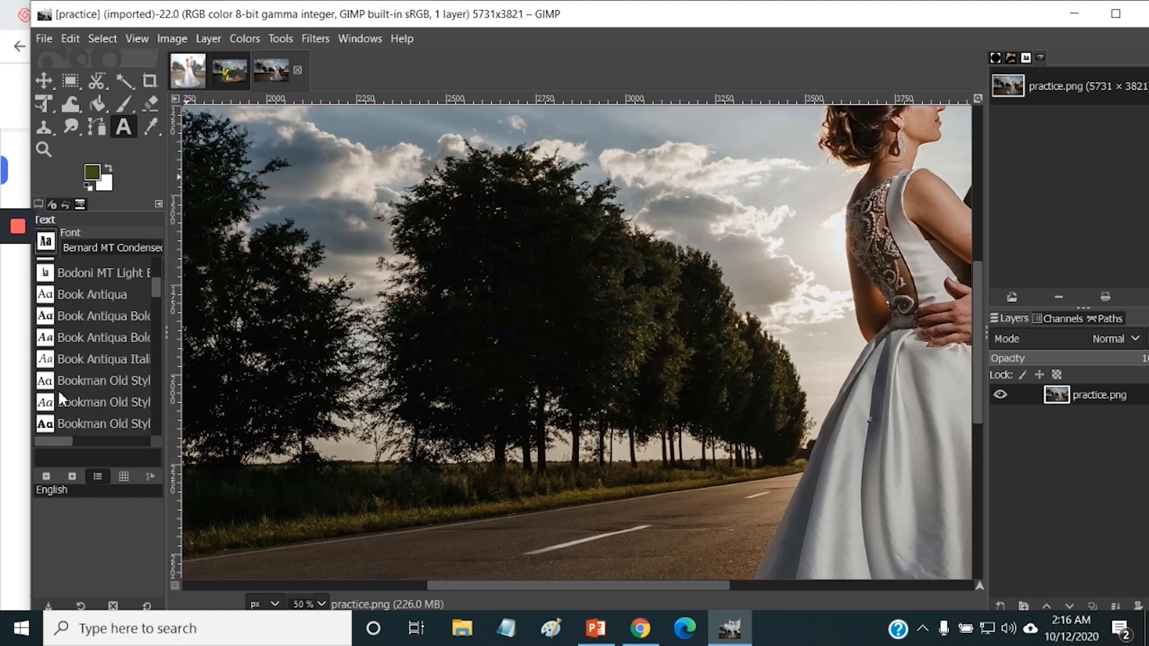
{"action": "left_click", "coordinate": [52, 402]}
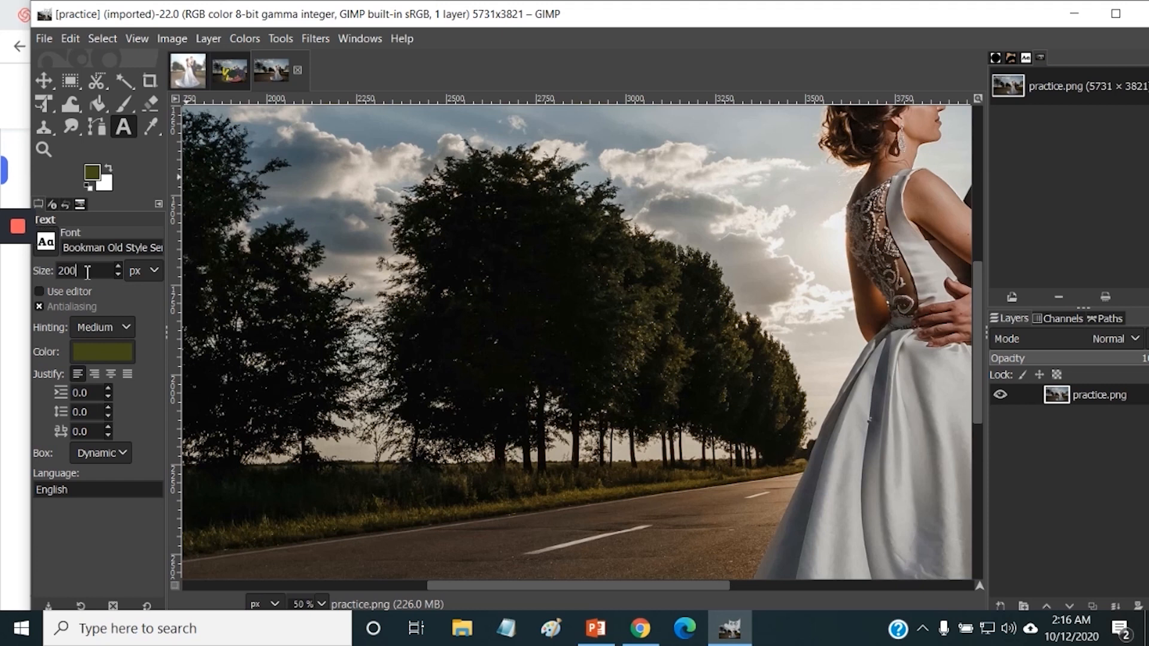
Step: Change the text color to the bright yellow-green c2d115
{"action": "left_click", "coordinate": [102, 358]}
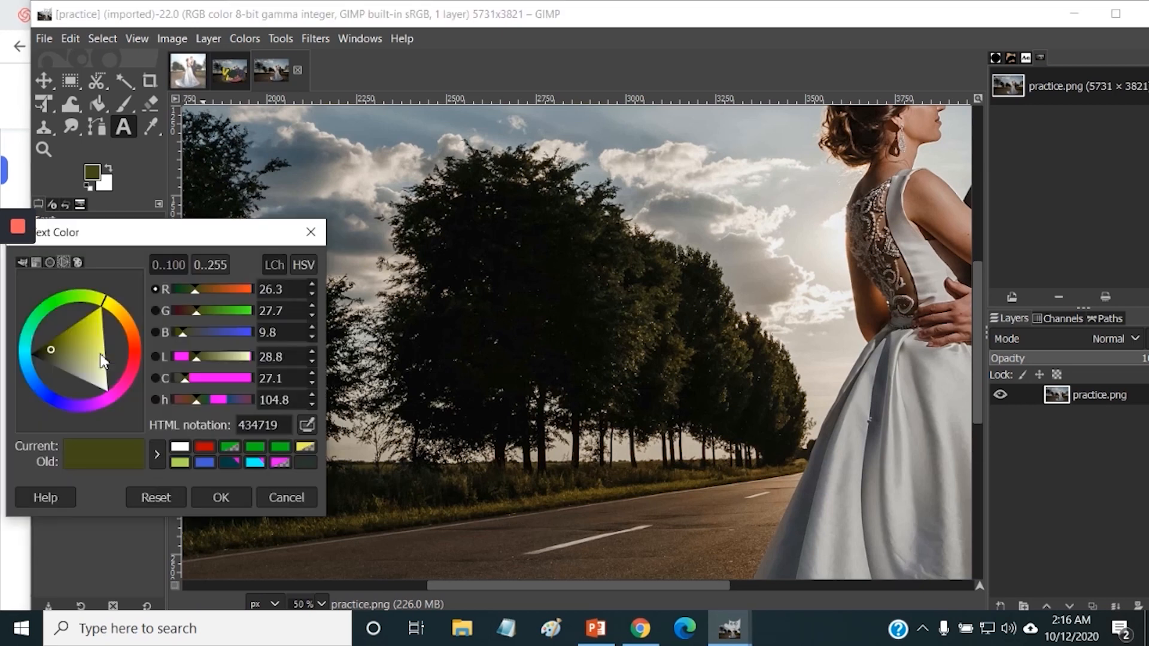
{"action": "left_click", "coordinate": [89, 324]}
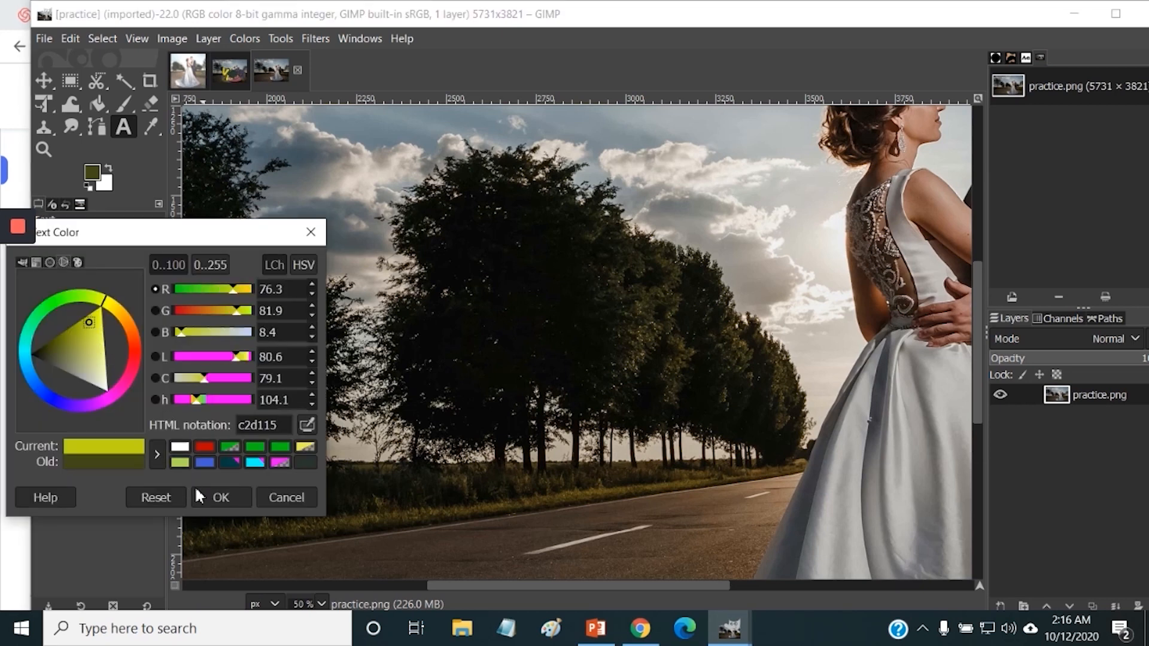
{"action": "left_click", "coordinate": [216, 499]}
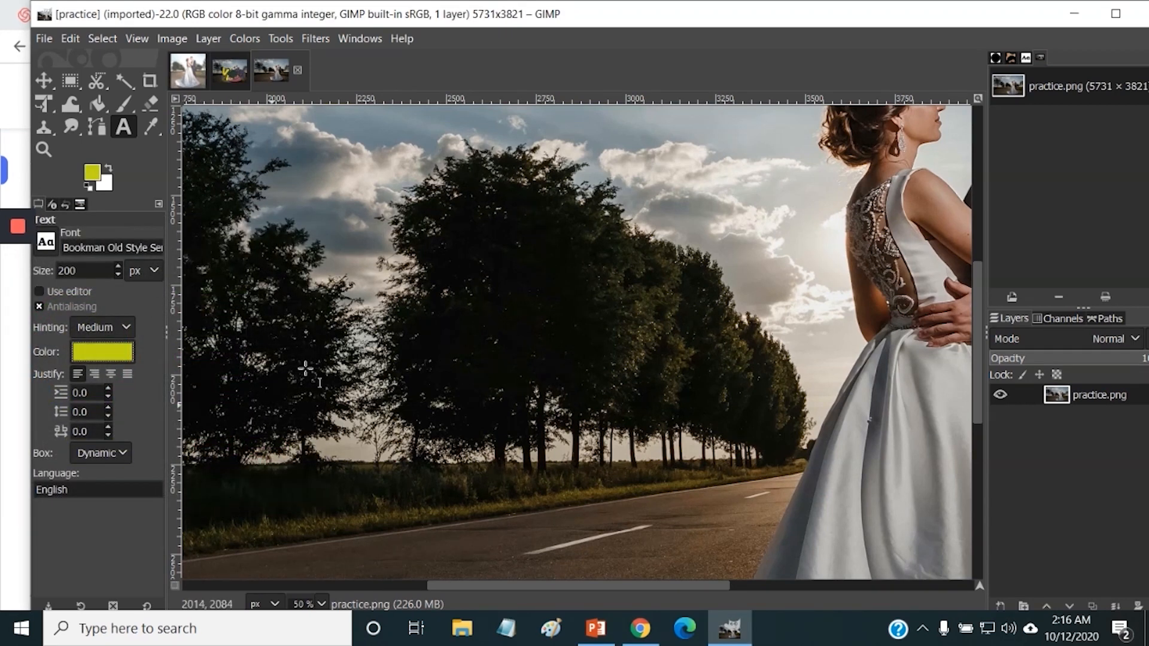
Step: Place the text "Hello world" over the trees beside the bride
{"action": "left_click", "coordinate": [228, 264]}
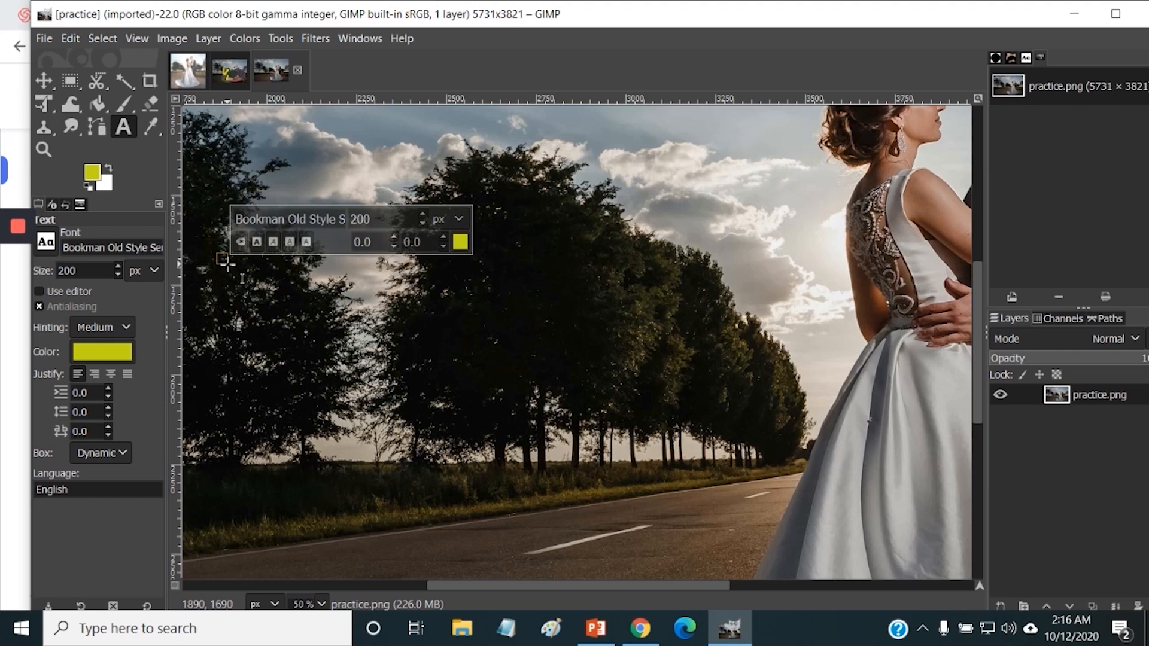
{"action": "type", "text": "Helo"}
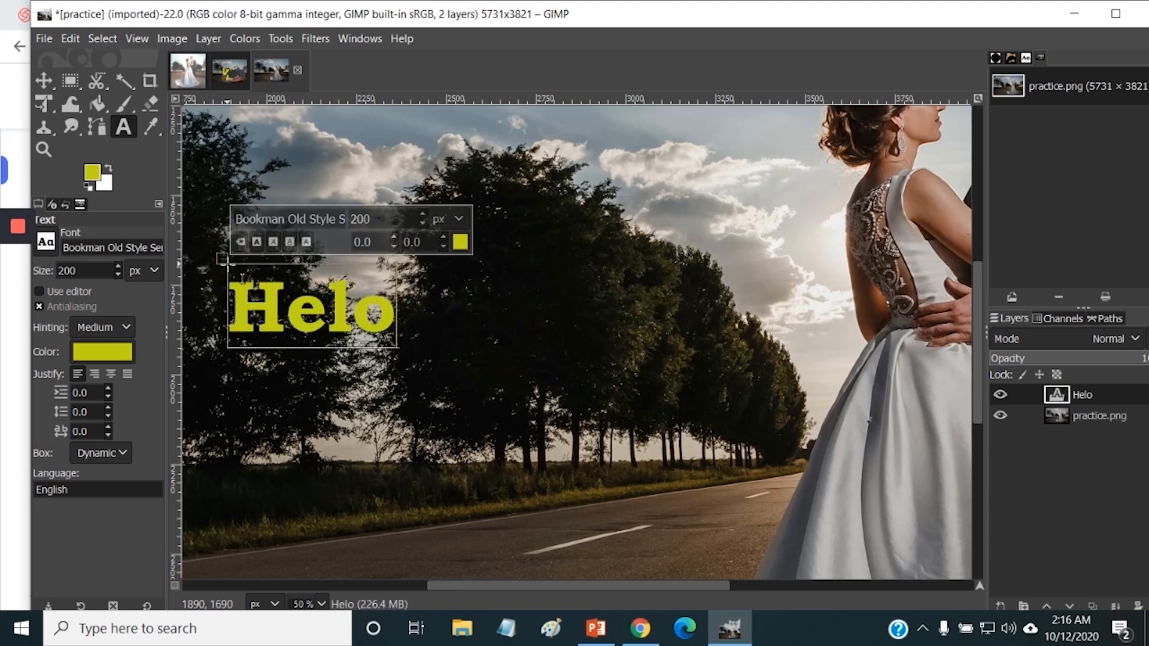
{"action": "key", "text": "BackSpace"}
{"action": "type", "text": "lo worl"}
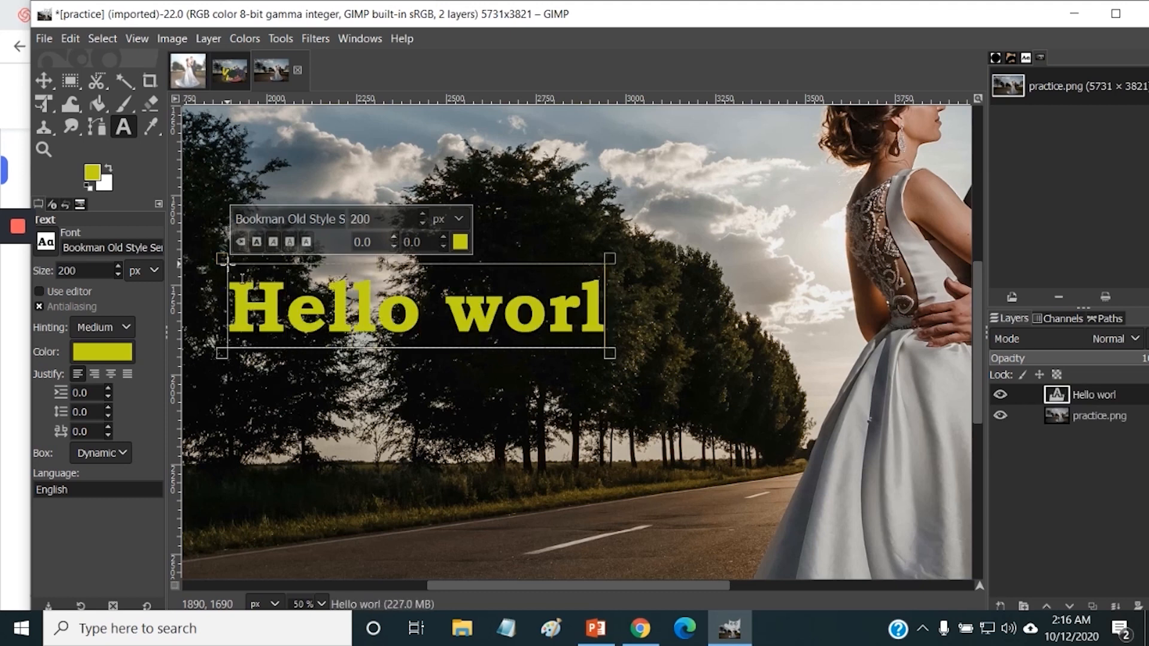
{"action": "type", "text": "d"}
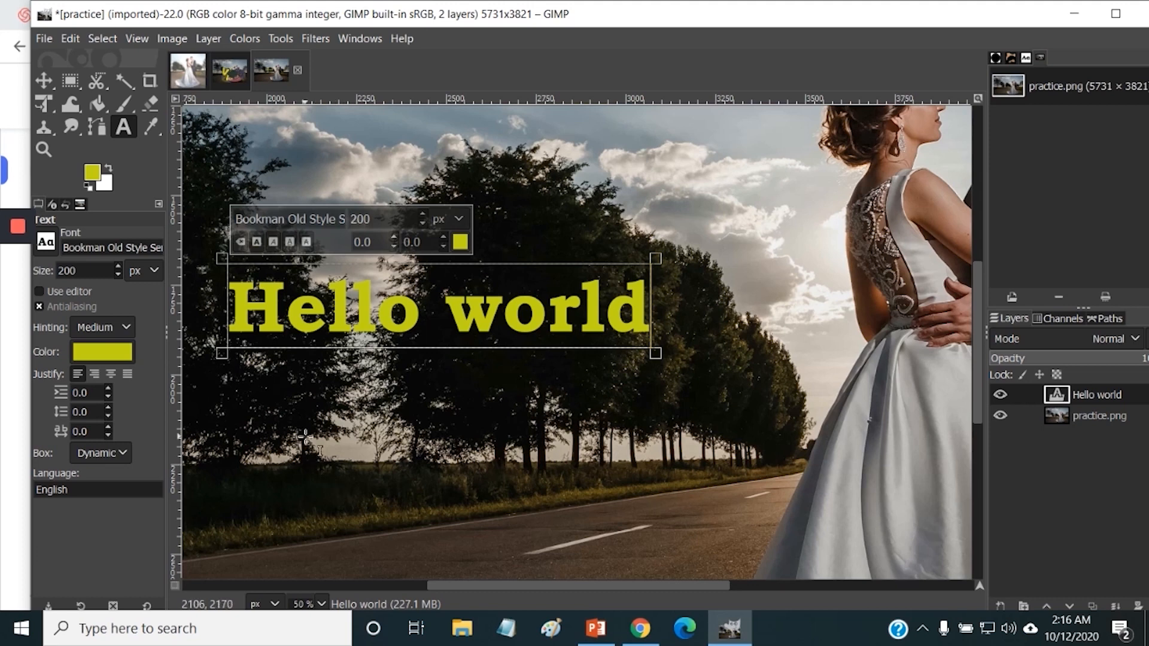
Step: Draw a wide text box below the first text and enter "Hello world" and "Hello again" on two lines
{"action": "left_click", "coordinate": [221, 406]}
{"action": "left_click_drag", "start_coordinate": [221, 405], "coordinate": [929, 567]}
{"action": "scroll", "coordinate": [730, 505], "scroll_direction": "down", "scroll_amount": 5}
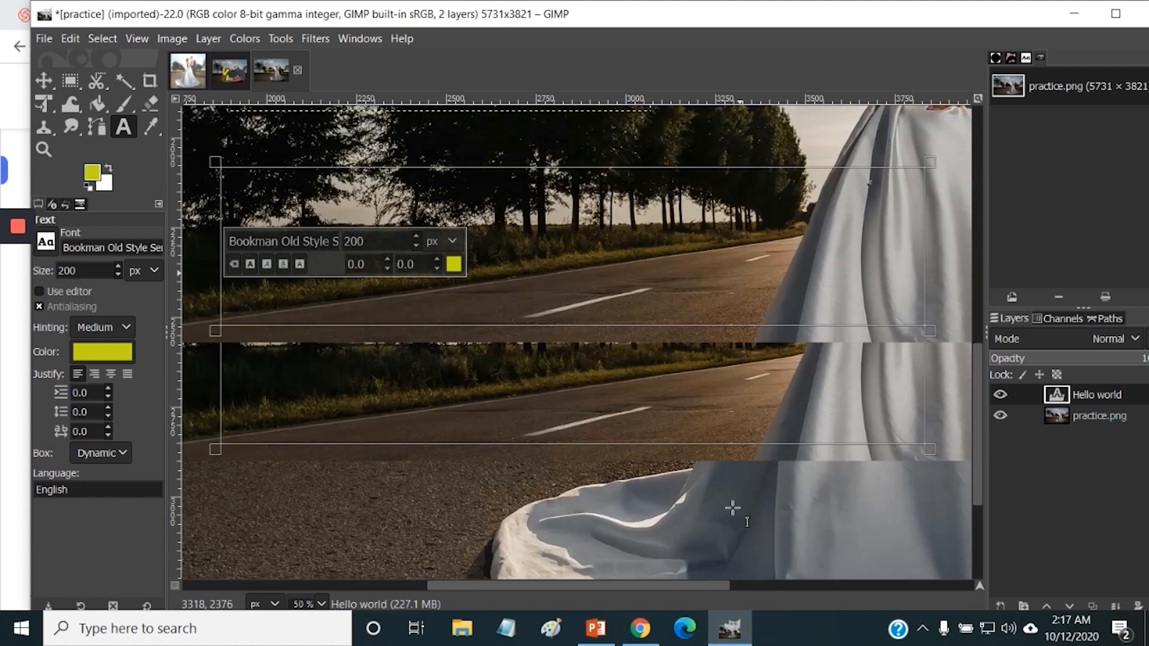
{"action": "scroll", "coordinate": [353, 479], "scroll_direction": "up", "scroll_amount": 5}
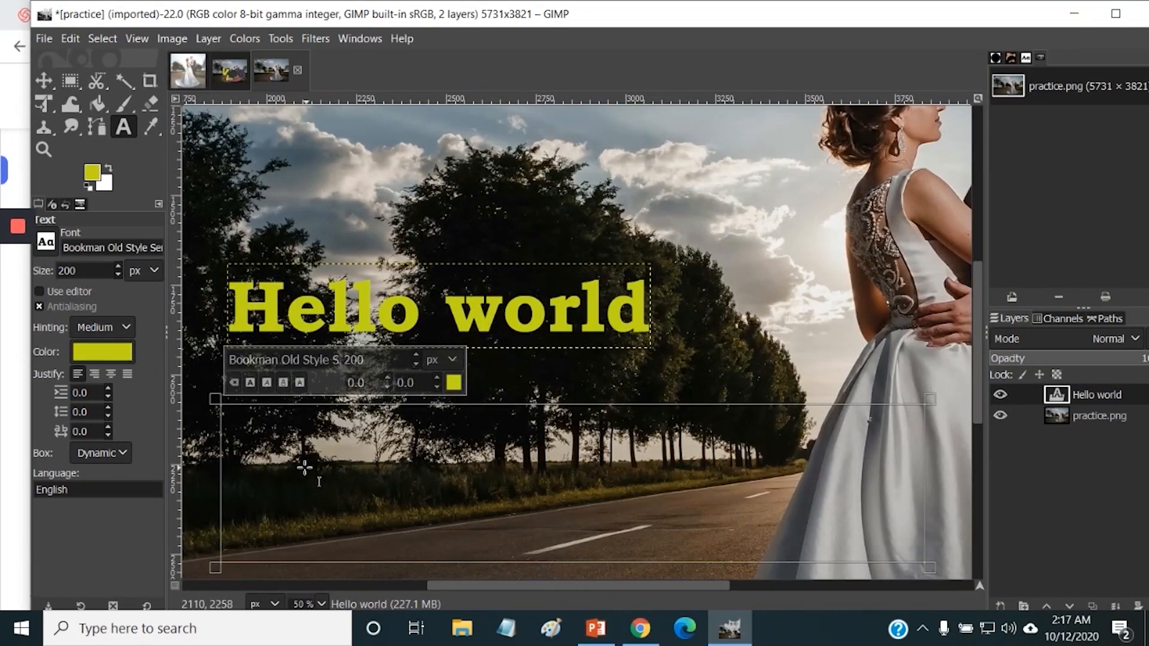
{"action": "type", "text": "H"}
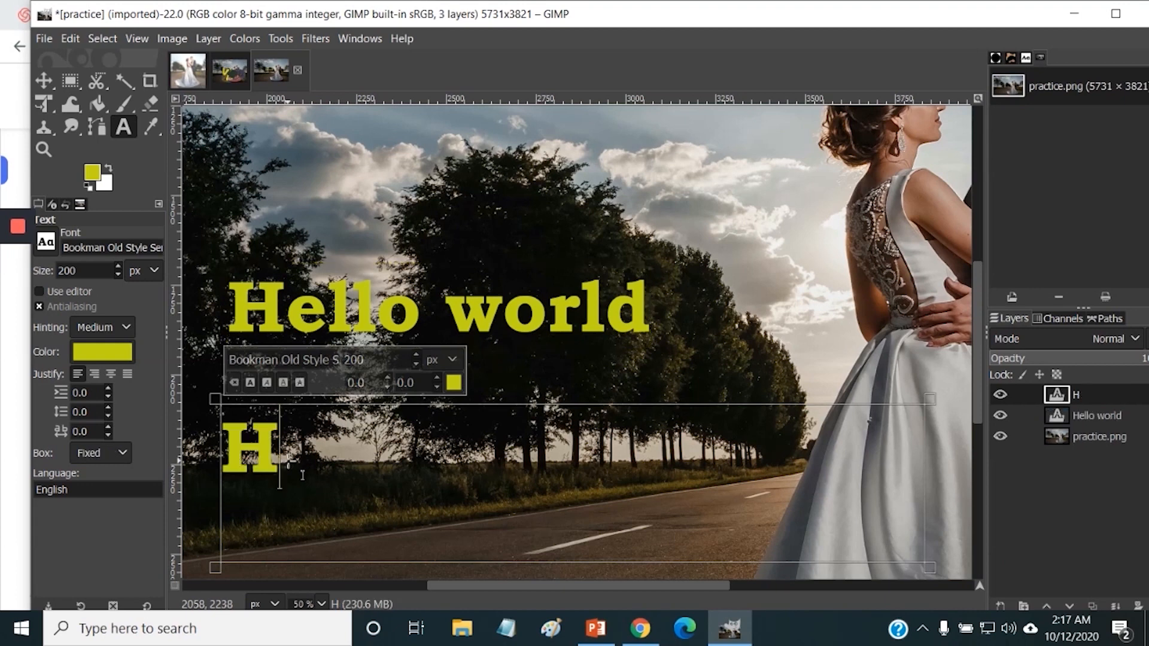
{"action": "type", "text": "ello w"}
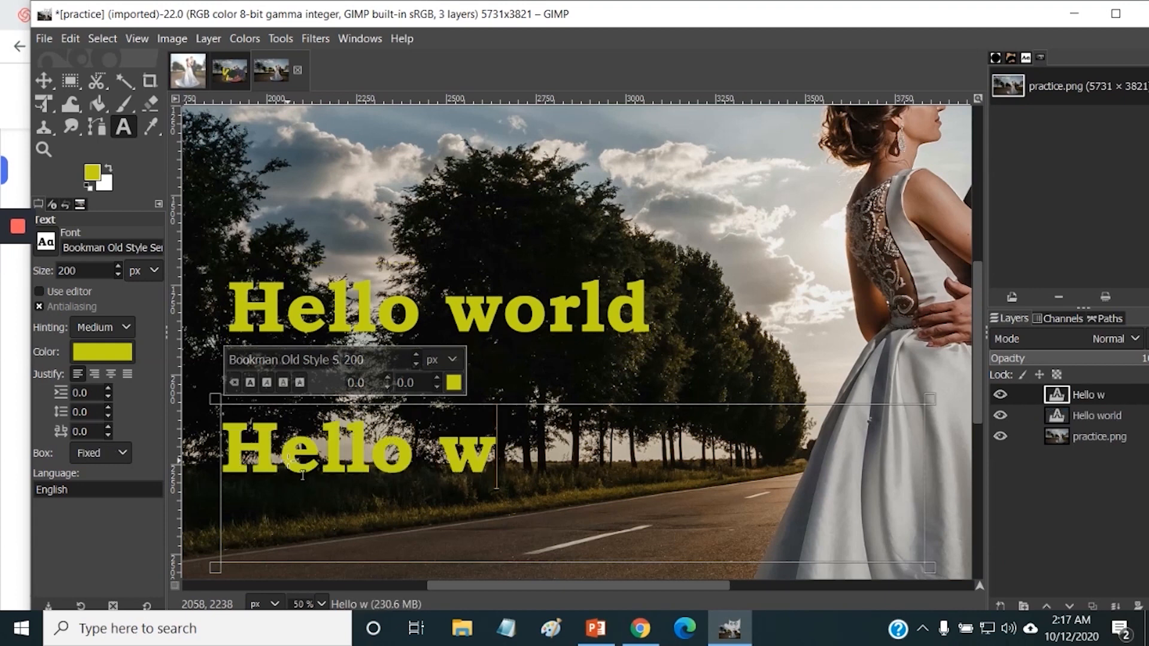
{"action": "type", "text": "orld"}
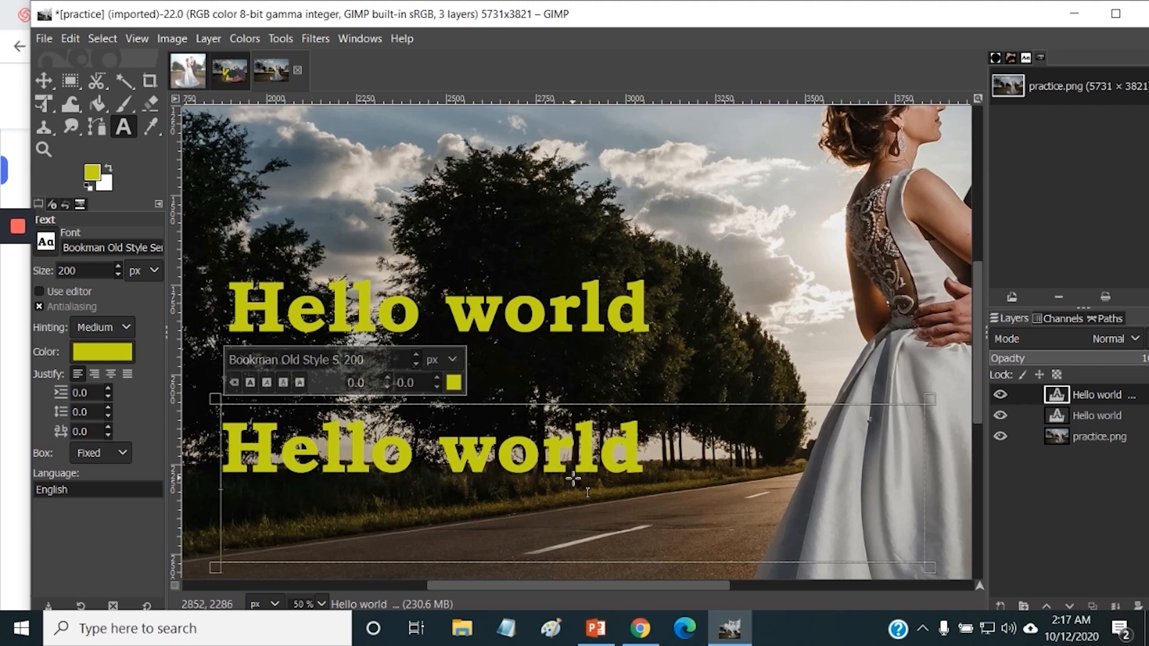
{"action": "type", "text": " Hello "}
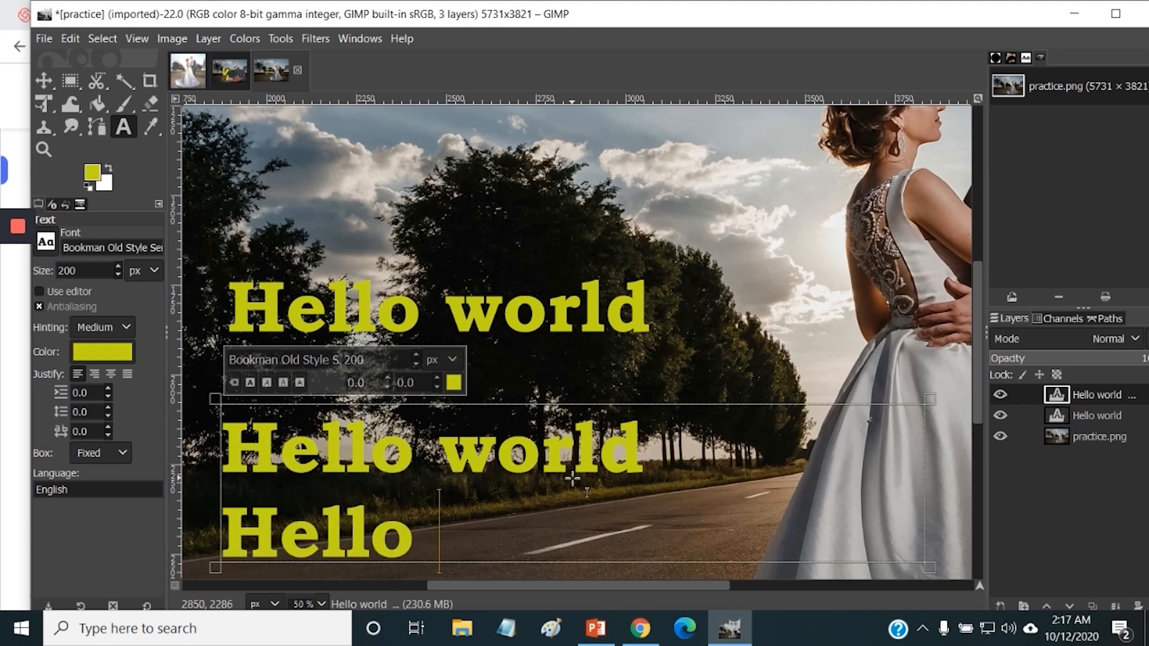
{"action": "type", "text": "again"}
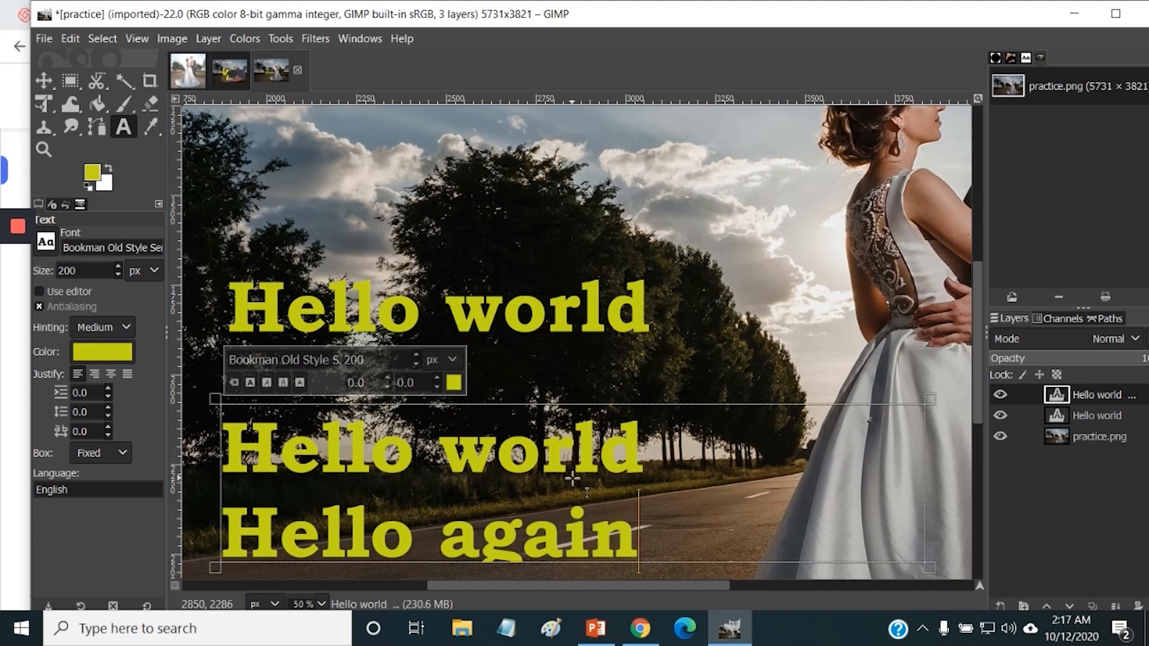
Step: Add a third line "Hello again" and make the text box narrower and taller so that all three lines fit
{"action": "scroll", "coordinate": [814, 426], "scroll_direction": "down", "scroll_amount": 3}
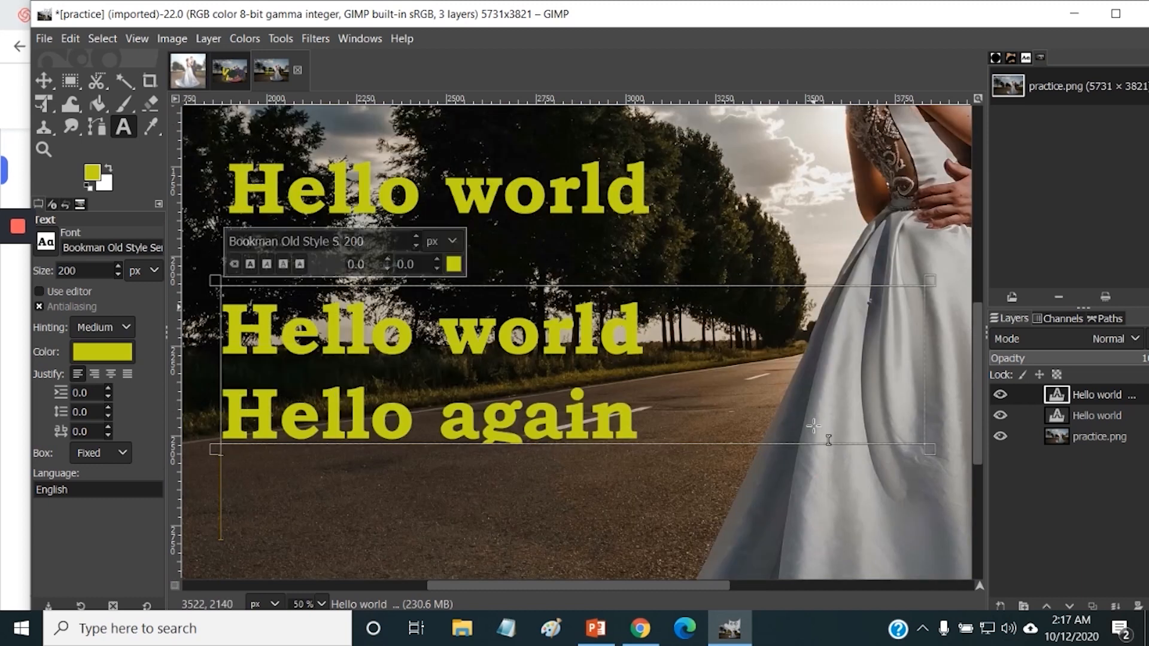
{"action": "scroll", "coordinate": [814, 426], "scroll_direction": "down", "scroll_amount": 3}
{"action": "type", "text": "Hello again"}
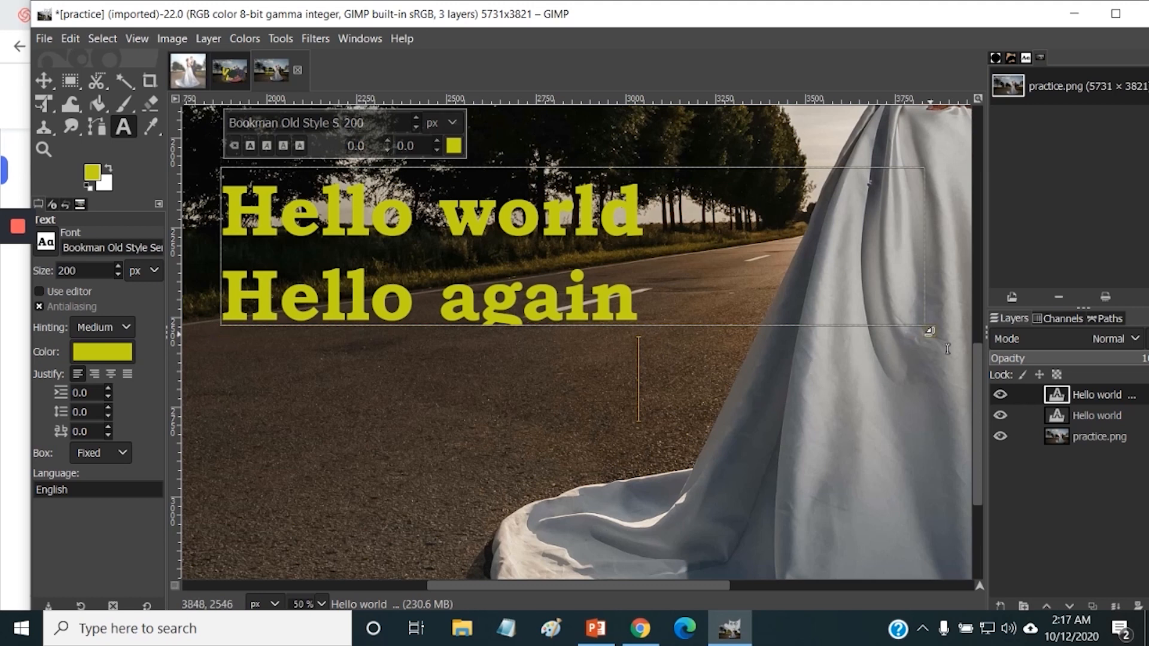
{"action": "left_click_drag", "start_coordinate": [947, 348], "coordinate": [865, 487]}
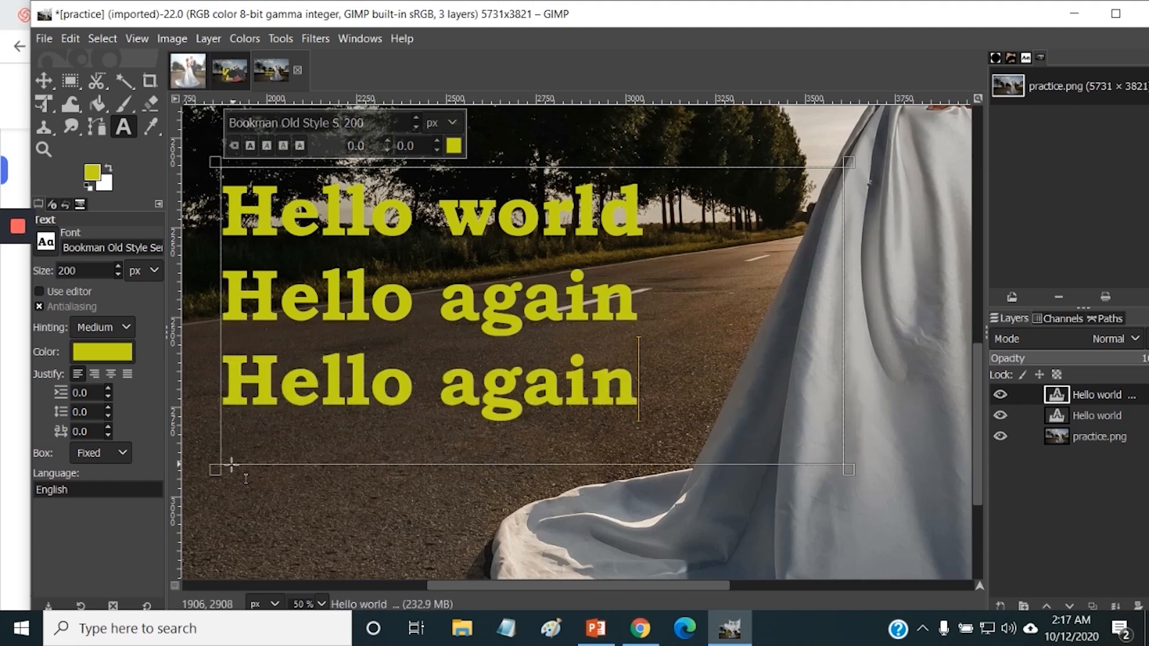
Step: Hide and show again each of the two text layers and the practice.png layer in turn
{"action": "scroll", "coordinate": [572, 457], "scroll_direction": "up", "scroll_amount": 3}
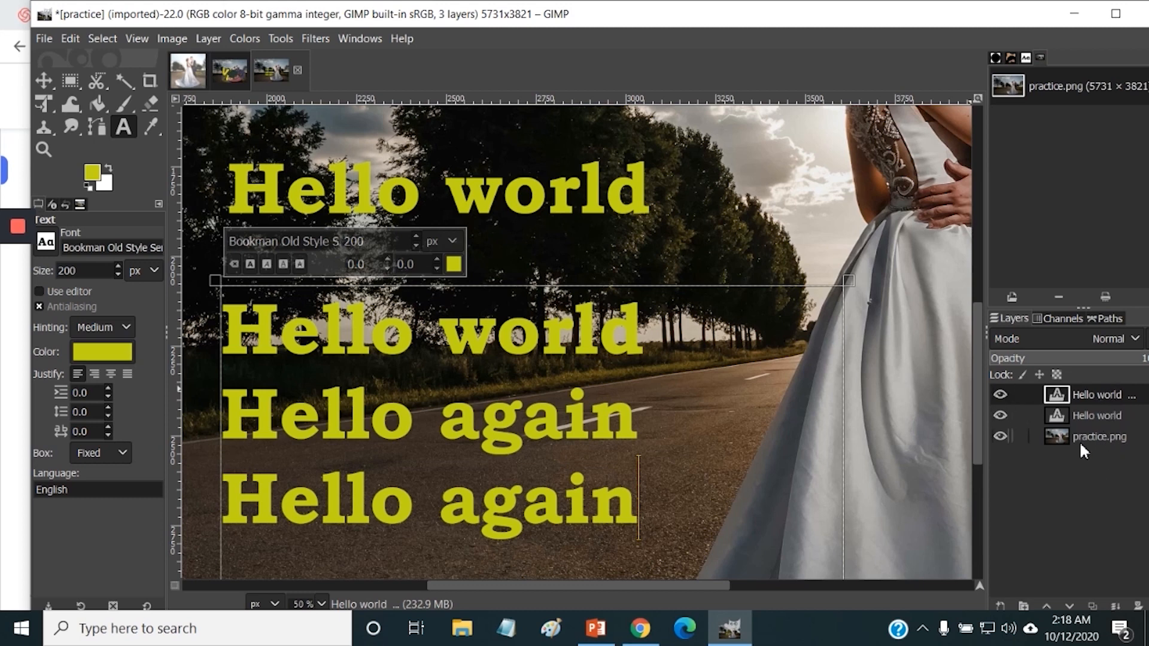
{"action": "left_click", "coordinate": [1000, 394]}
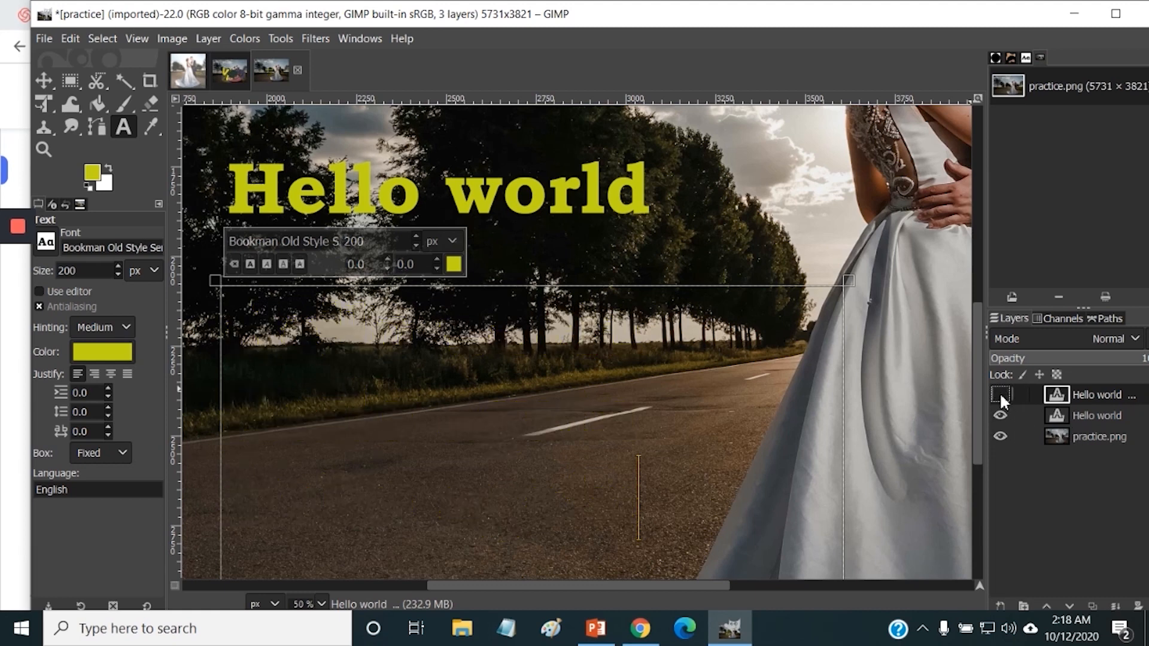
{"action": "left_click", "coordinate": [1000, 394]}
{"action": "left_click", "coordinate": [1000, 416]}
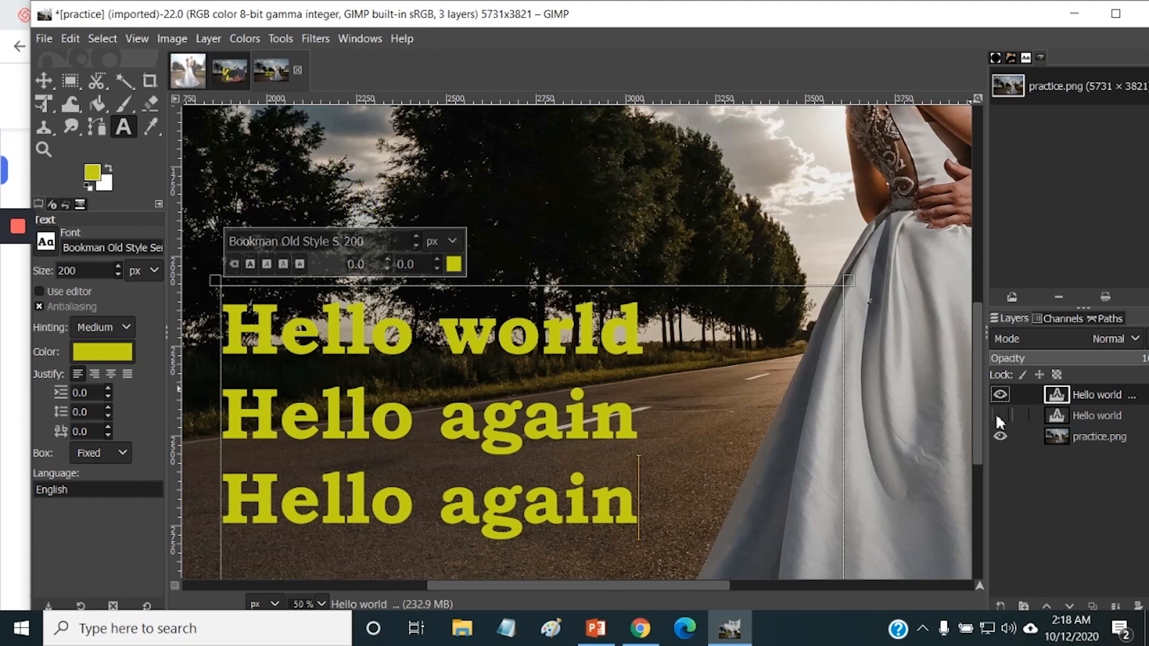
{"action": "left_click", "coordinate": [999, 415]}
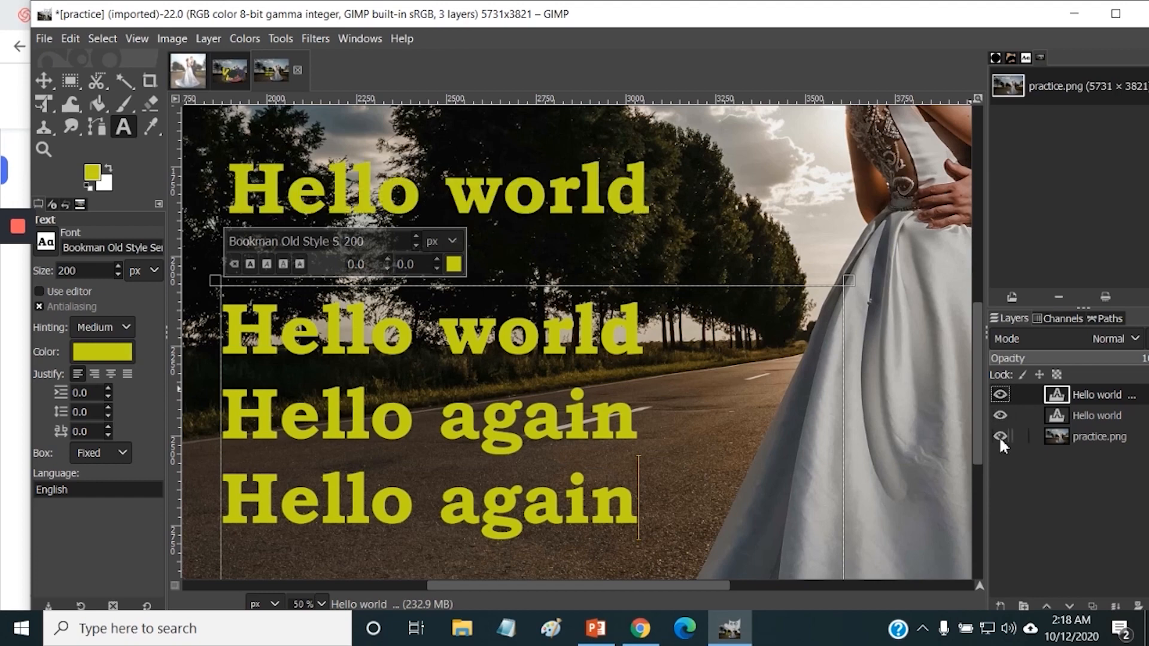
{"action": "left_click", "coordinate": [999, 436]}
{"action": "left_click", "coordinate": [999, 439]}
Step: Switch between the text and photo layers, ending with the single-line "Hello world" layer active
{"action": "left_click", "coordinate": [1099, 416]}
{"action": "left_click", "coordinate": [1094, 437]}
{"action": "left_click", "coordinate": [1092, 419]}
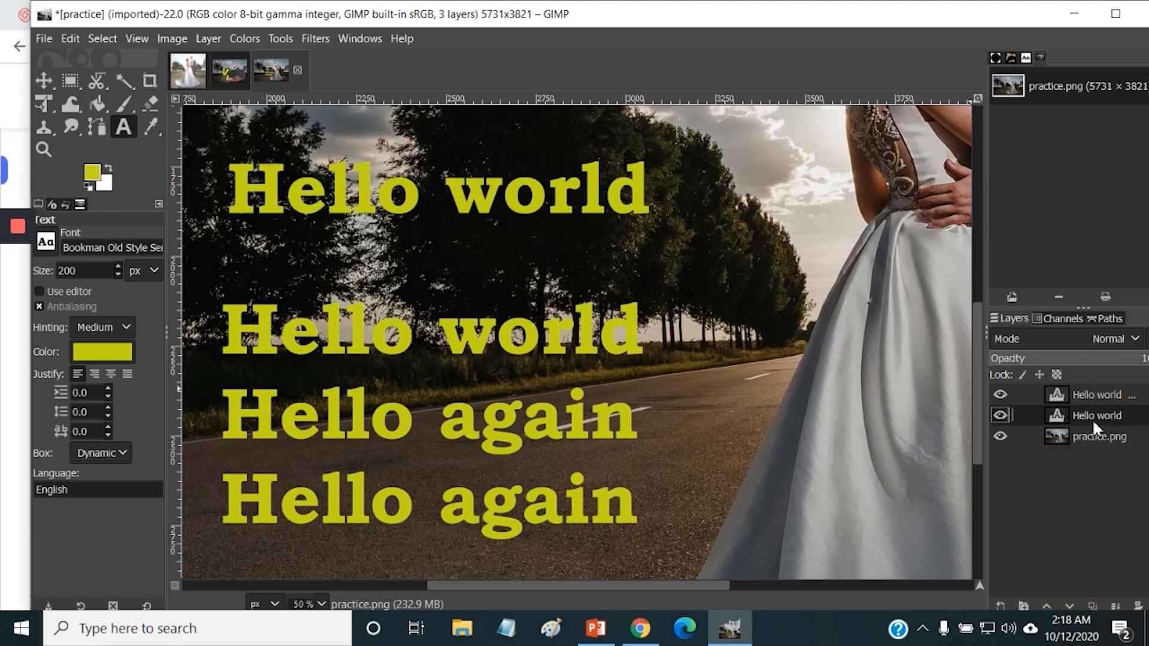
{"action": "left_click", "coordinate": [1092, 395]}
{"action": "left_click", "coordinate": [1089, 414]}
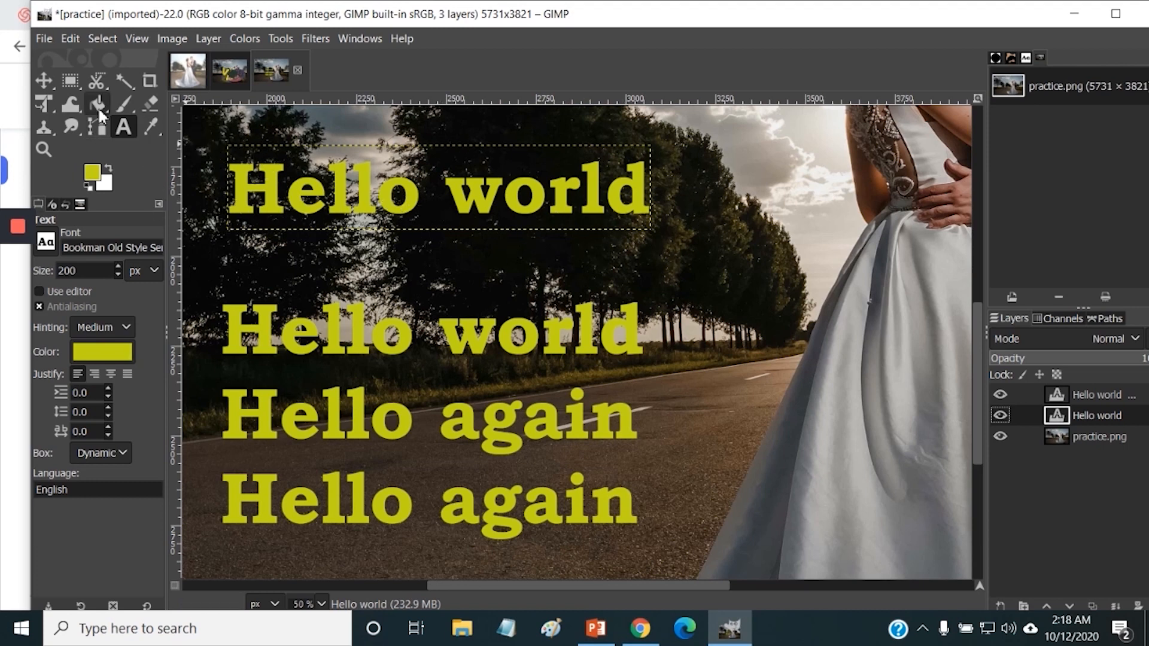
Step: Paint across the single-line "Hello world" layer with the Paintbrush, and revert the stroke through the undo history
{"action": "left_click", "coordinate": [124, 106]}
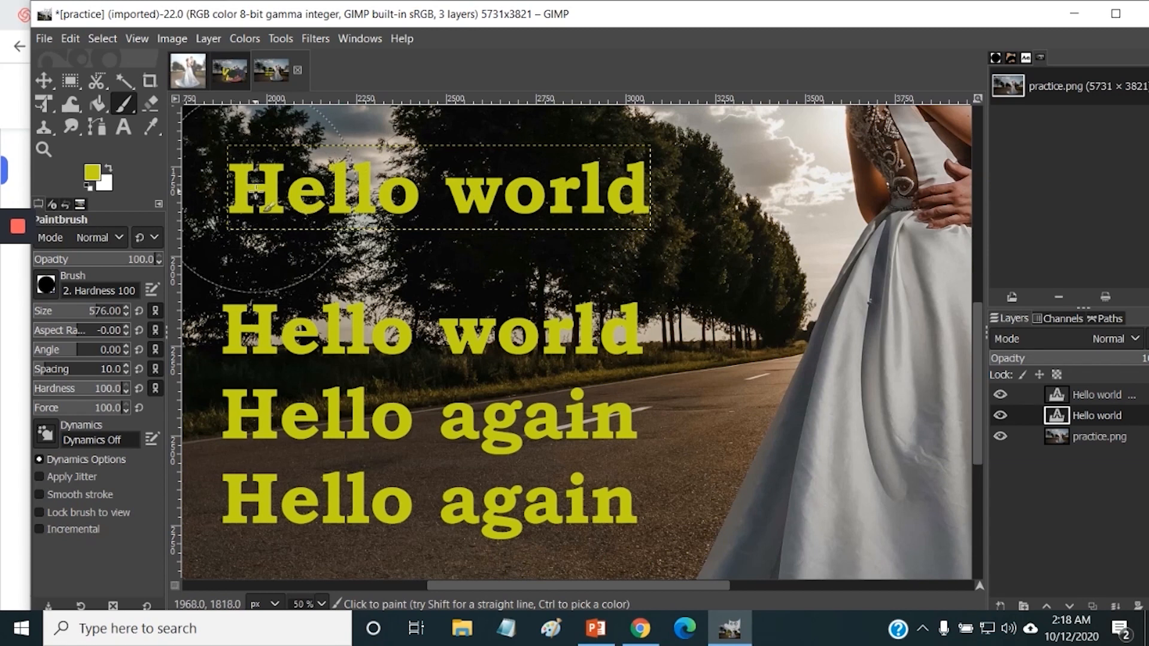
{"action": "left_click_drag", "start_coordinate": [256, 190], "coordinate": [670, 197]}
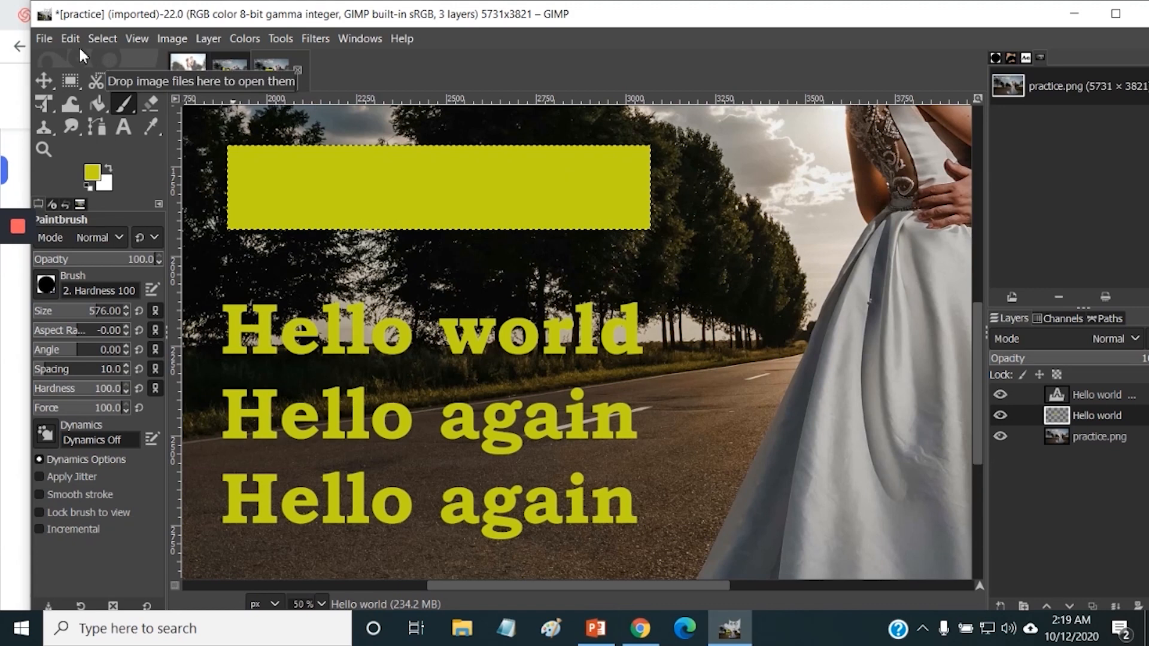
{"action": "left_click", "coordinate": [66, 205]}
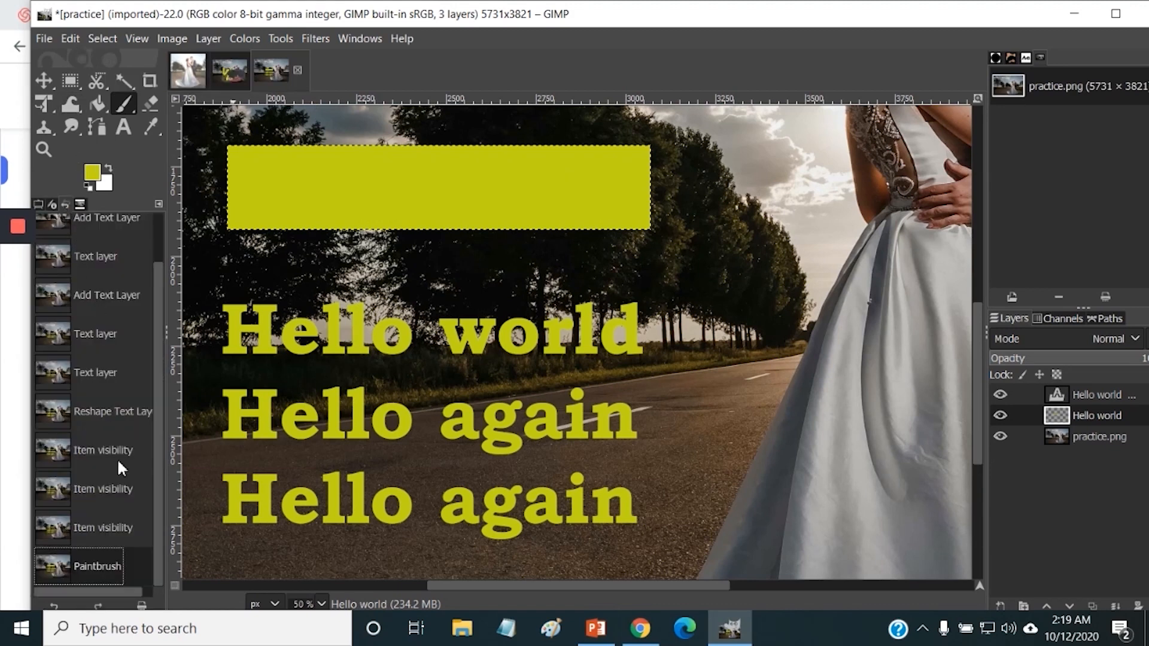
{"action": "left_click", "coordinate": [112, 527]}
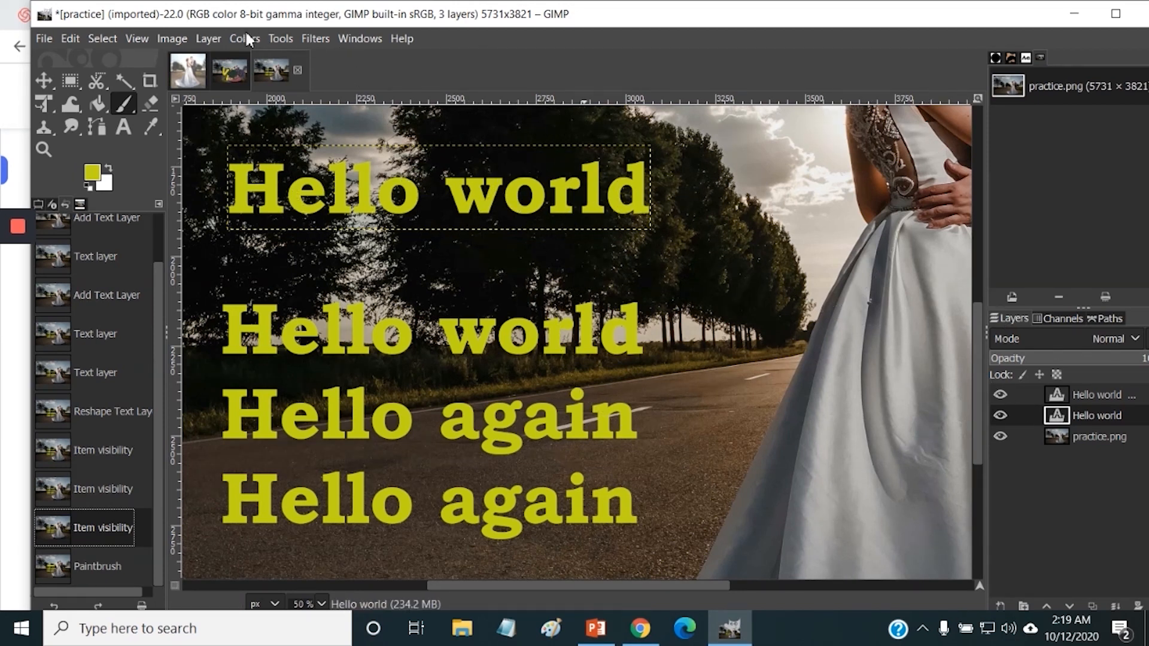
Step: Add a new transparent layer named "Layer", 5731 × 3821 px, above the single-line "Hello world" layer
{"action": "left_click", "coordinate": [210, 38]}
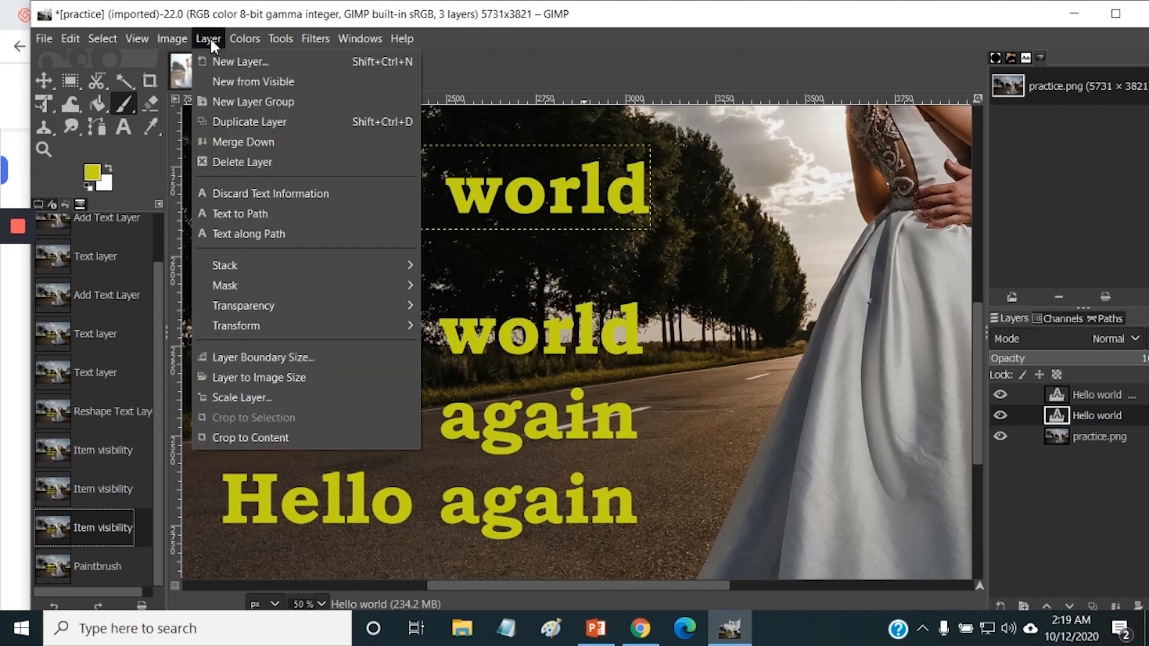
{"action": "left_click", "coordinate": [240, 61]}
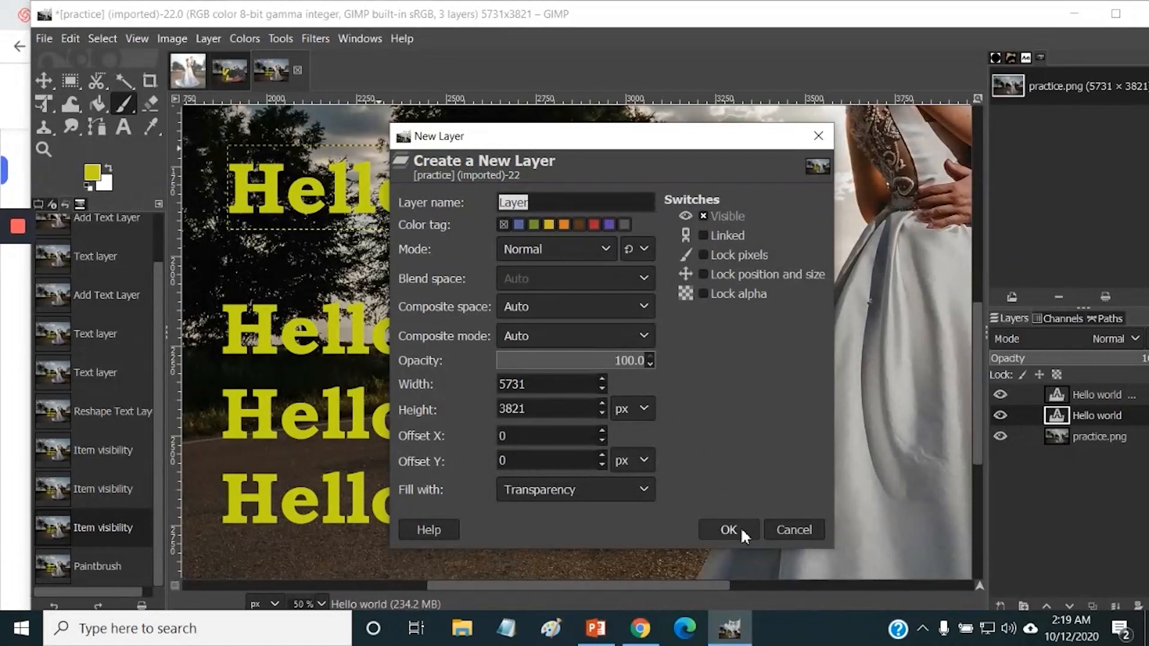
{"action": "left_click", "coordinate": [741, 527]}
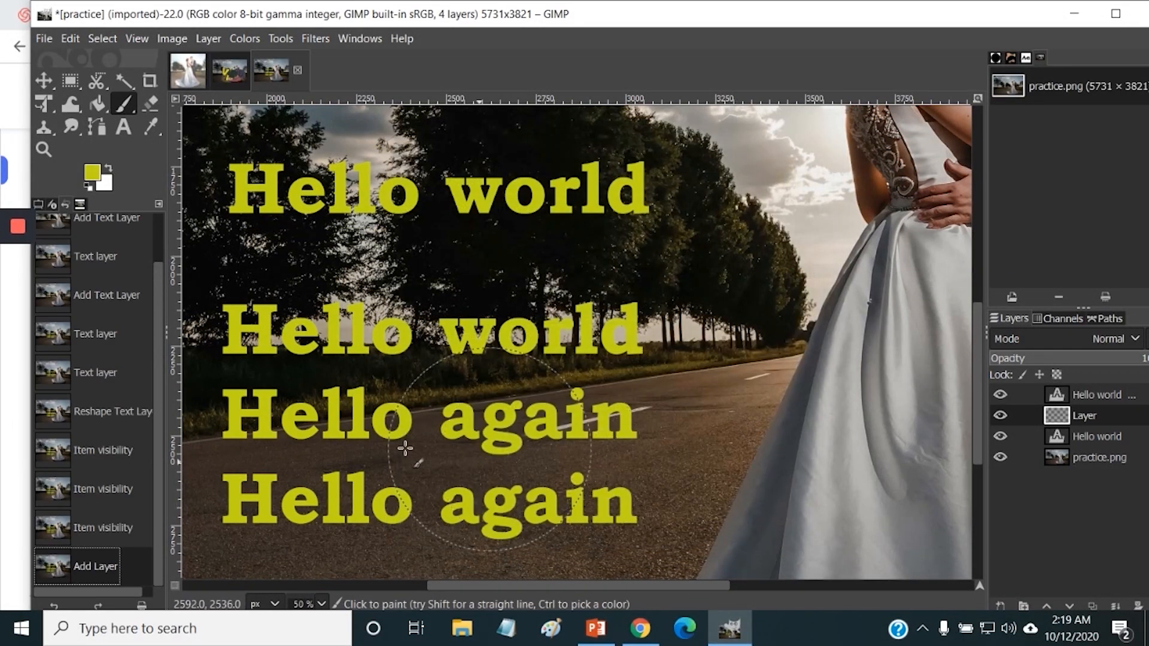
Step: Change the foreground color to a saturated blue
{"action": "left_click", "coordinate": [98, 175]}
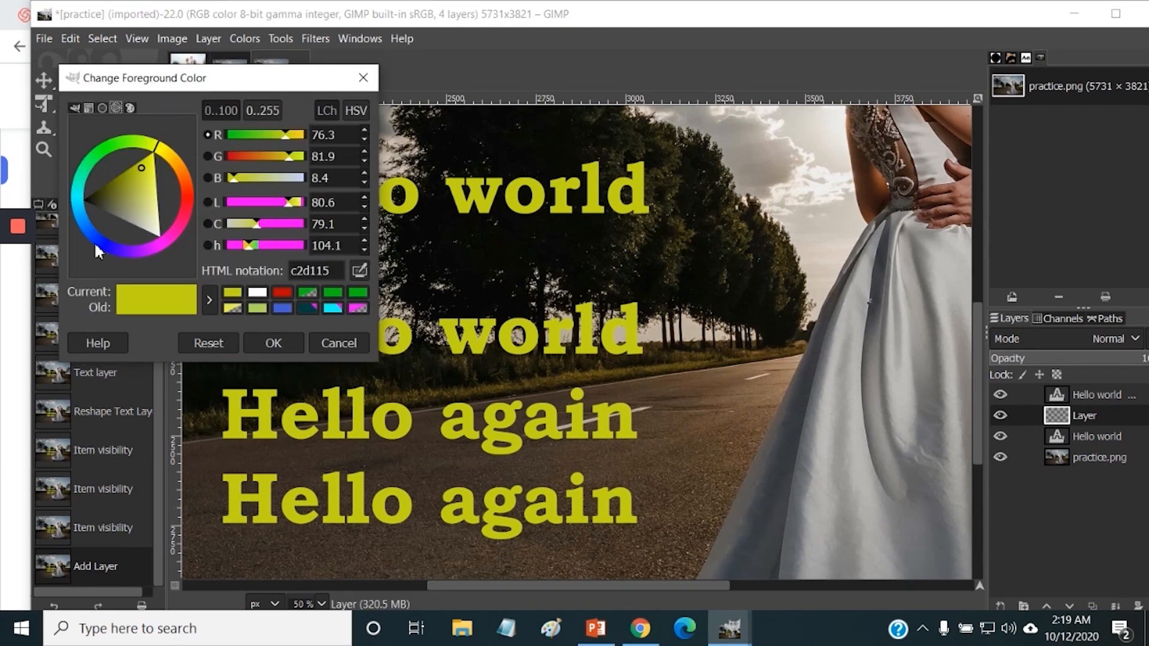
{"action": "left_click", "coordinate": [96, 244]}
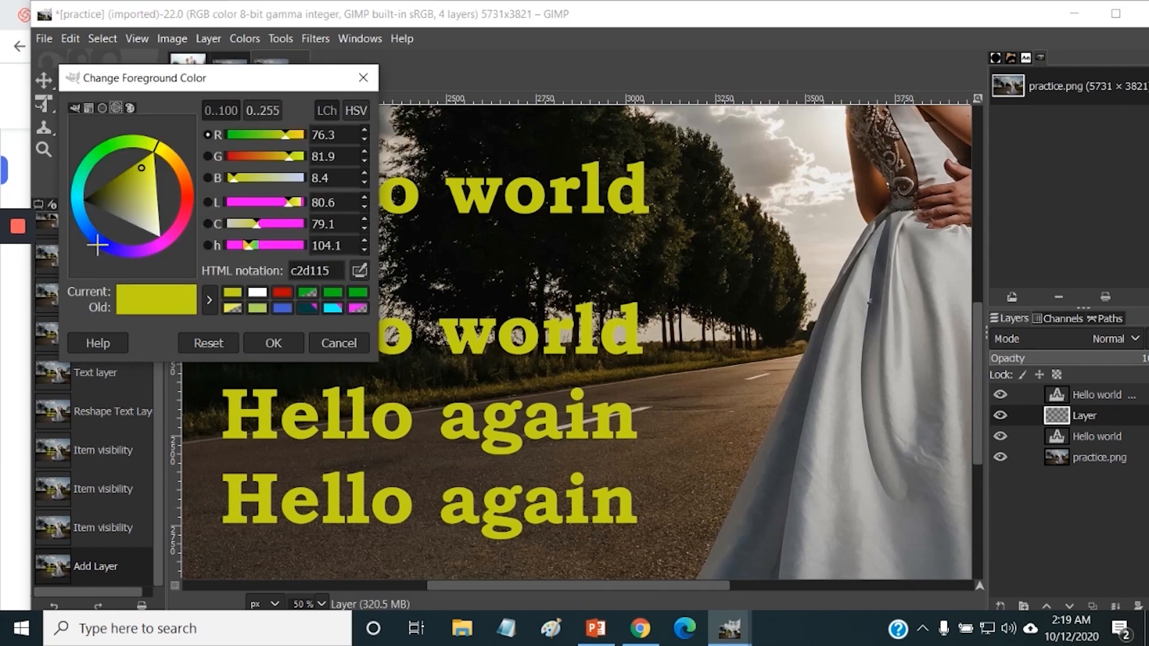
{"action": "left_click", "coordinate": [274, 342]}
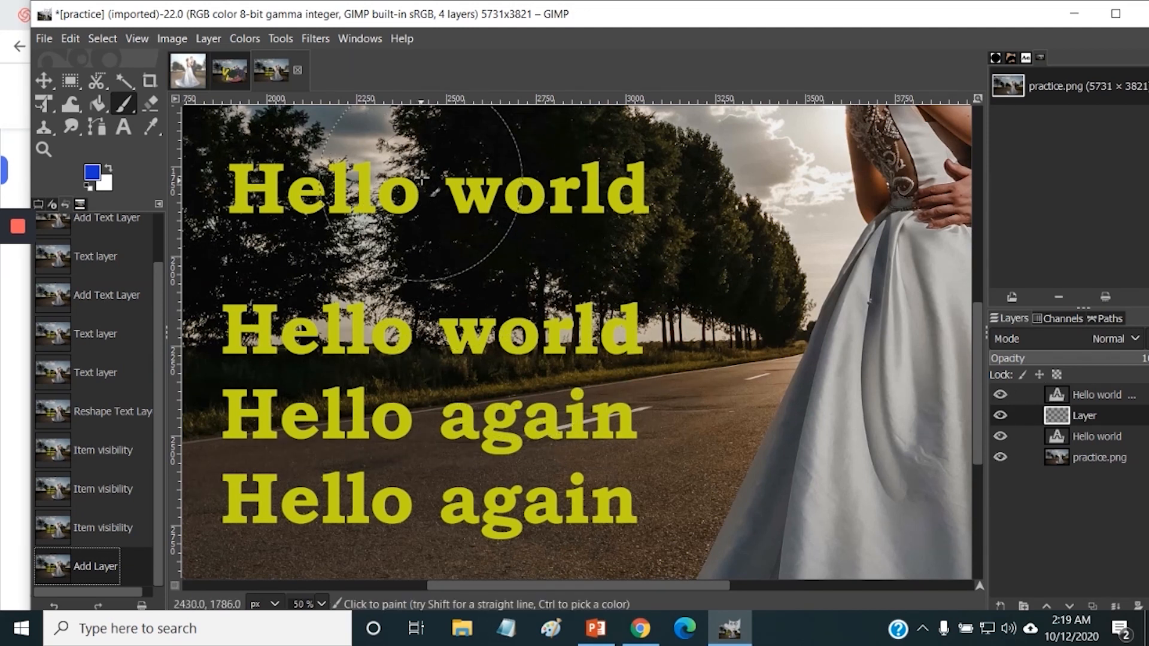
Step: Paint a vertical blue stroke over the text on the new layer, and remove it completely with the Eraser
{"action": "left_click_drag", "start_coordinate": [422, 190], "coordinate": [377, 514]}
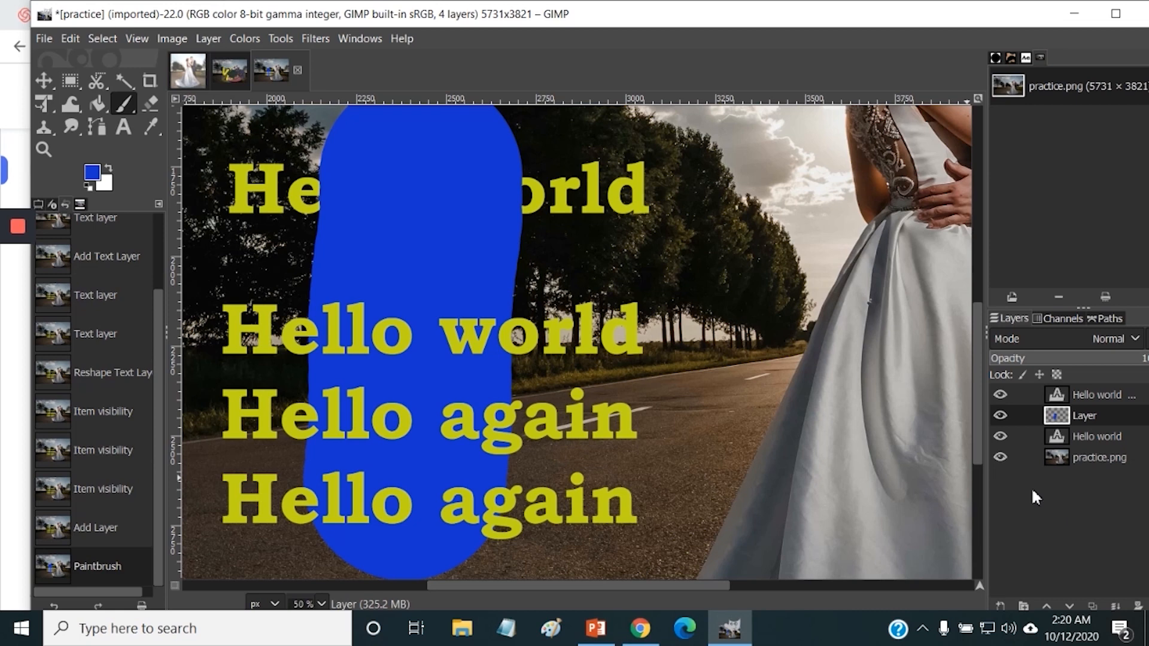
{"action": "left_click", "coordinate": [151, 104]}
{"action": "mouse_move", "coordinate": [603, 248]}
{"action": "left_mouse_down"}
{"action": "mouse_move", "coordinate": [456, 251]}
{"action": "mouse_move", "coordinate": [518, 280]}
{"action": "mouse_move", "coordinate": [341, 367]}
{"action": "mouse_move", "coordinate": [359, 455]}
{"action": "mouse_move", "coordinate": [436, 500]}
{"action": "mouse_move", "coordinate": [430, 407]}
{"action": "left_mouse_up"}
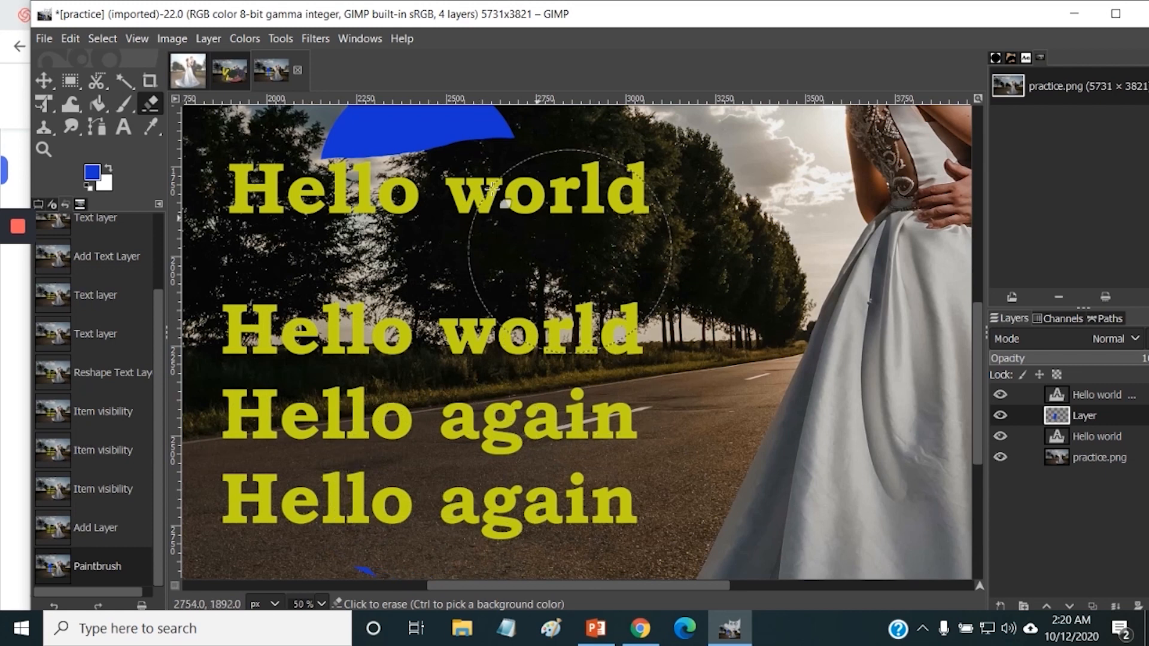
{"action": "left_click_drag", "start_coordinate": [492, 187], "coordinate": [436, 192]}
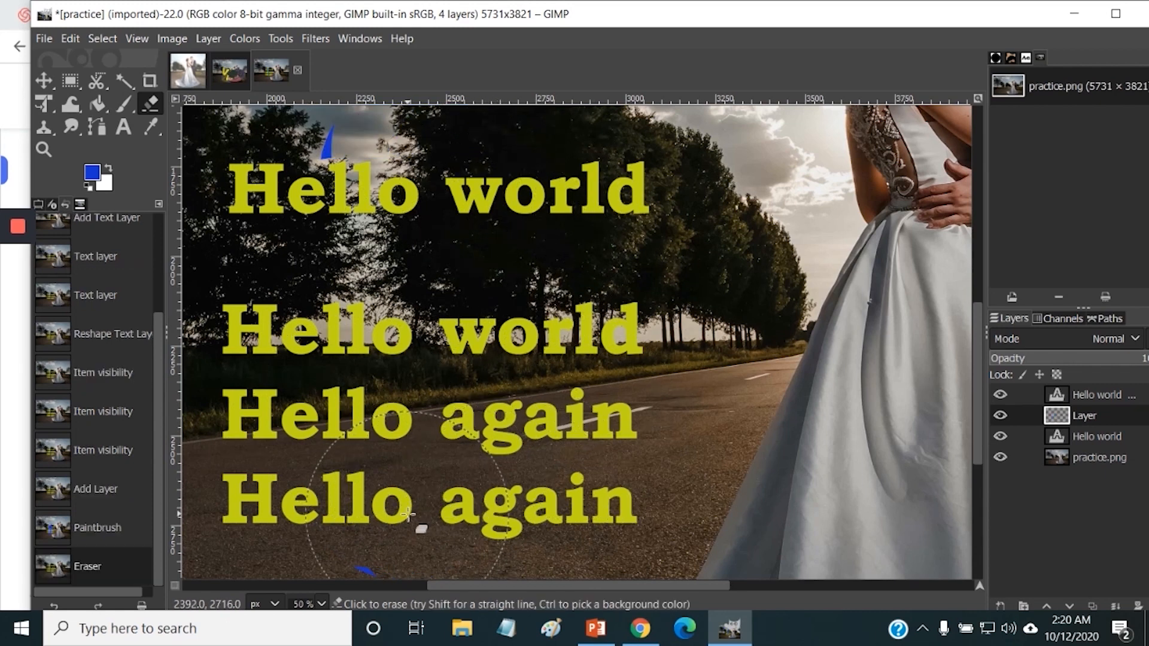
{"action": "mouse_move", "coordinate": [409, 514]}
{"action": "left_mouse_down"}
{"action": "mouse_move", "coordinate": [359, 525]}
{"action": "mouse_move", "coordinate": [472, 311]}
{"action": "mouse_move", "coordinate": [365, 161]}
{"action": "mouse_move", "coordinate": [622, 179]}
{"action": "left_mouse_up"}
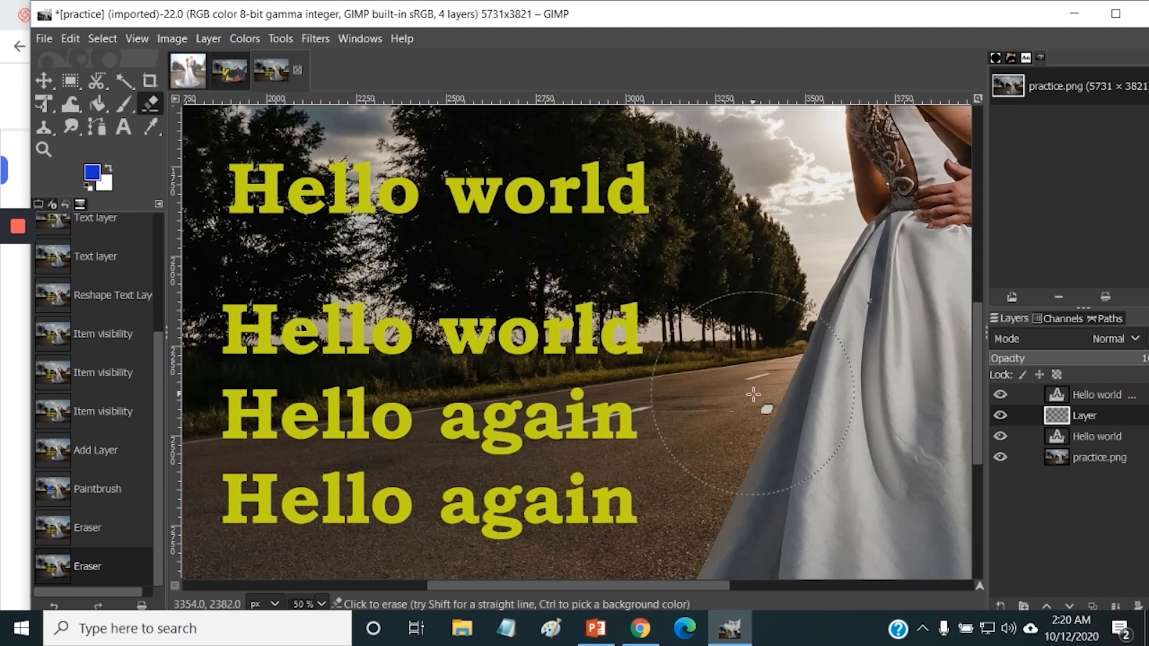
Step: Switch through all four layers in turn, ending with the single-line "Hello world" layer active
{"action": "left_click", "coordinate": [1111, 396]}
{"action": "left_click", "coordinate": [1101, 415]}
{"action": "left_click", "coordinate": [1096, 435]}
{"action": "left_click", "coordinate": [1099, 457]}
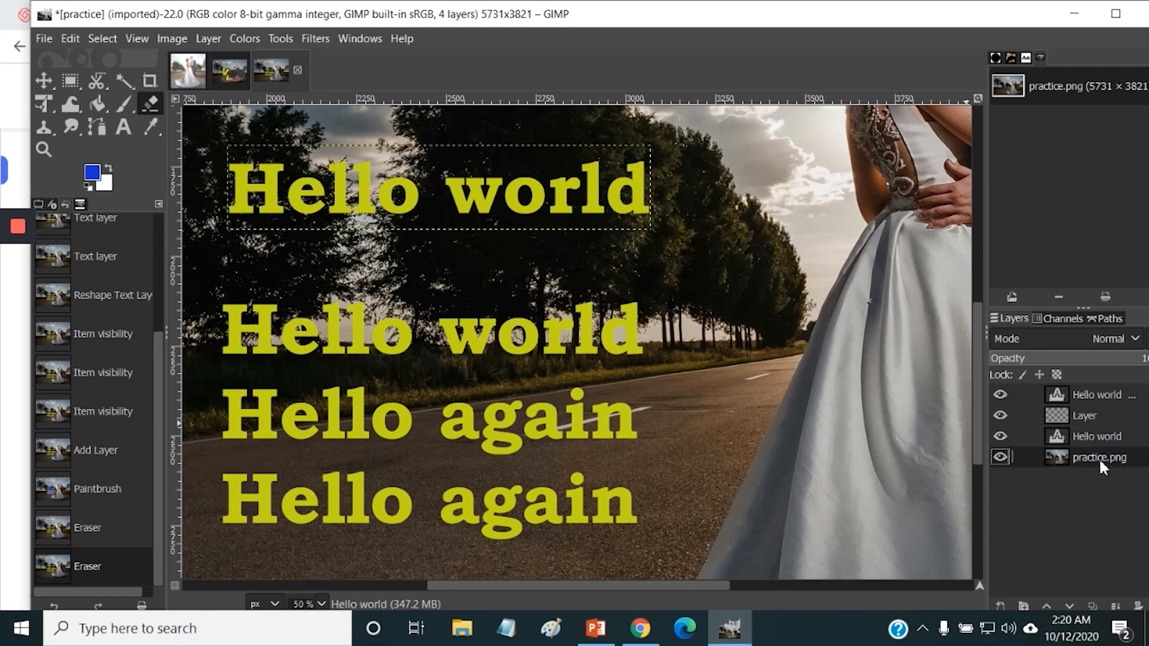
{"action": "left_click", "coordinate": [1083, 440]}
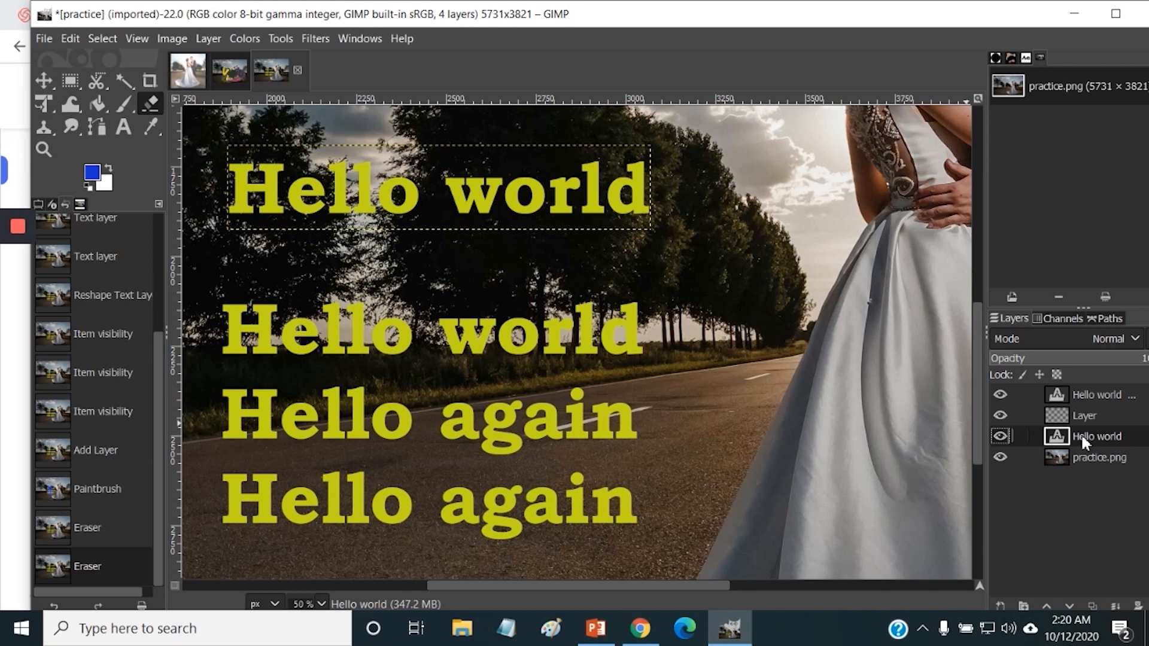
Step: Erase across the middle of the single-line "Hello world" text, and undo the erasure
{"action": "left_click", "coordinate": [92, 173]}
{"action": "left_click", "coordinate": [274, 340]}
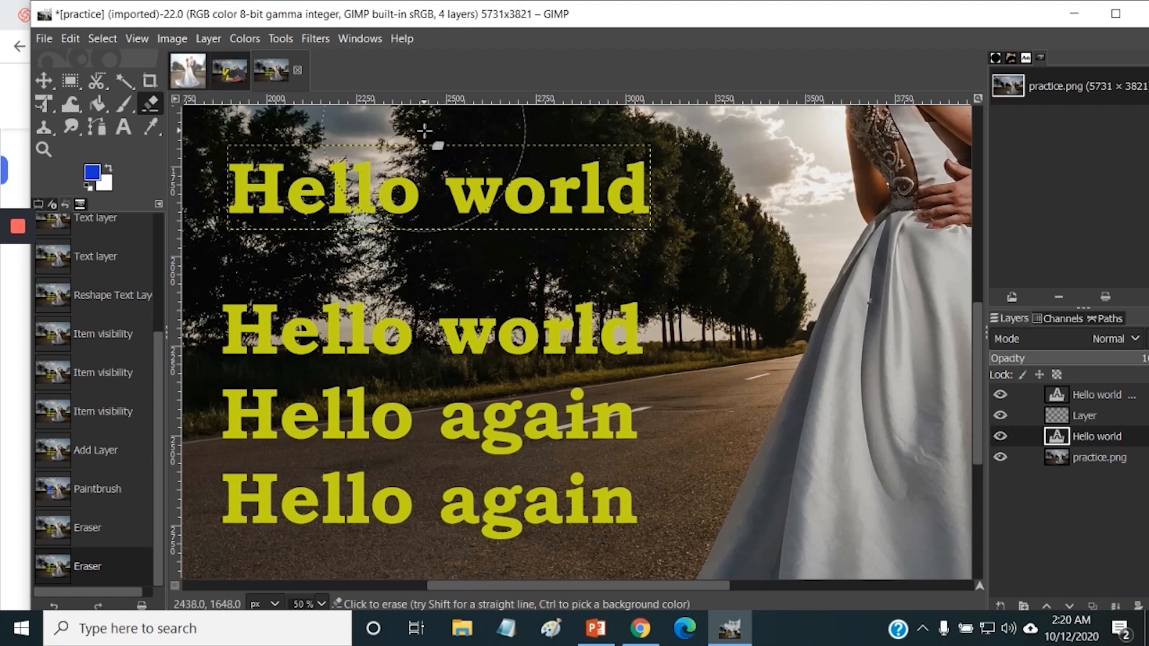
{"action": "left_click", "coordinate": [425, 204]}
{"action": "left_click_drag", "start_coordinate": [424, 204], "coordinate": [425, 479]}
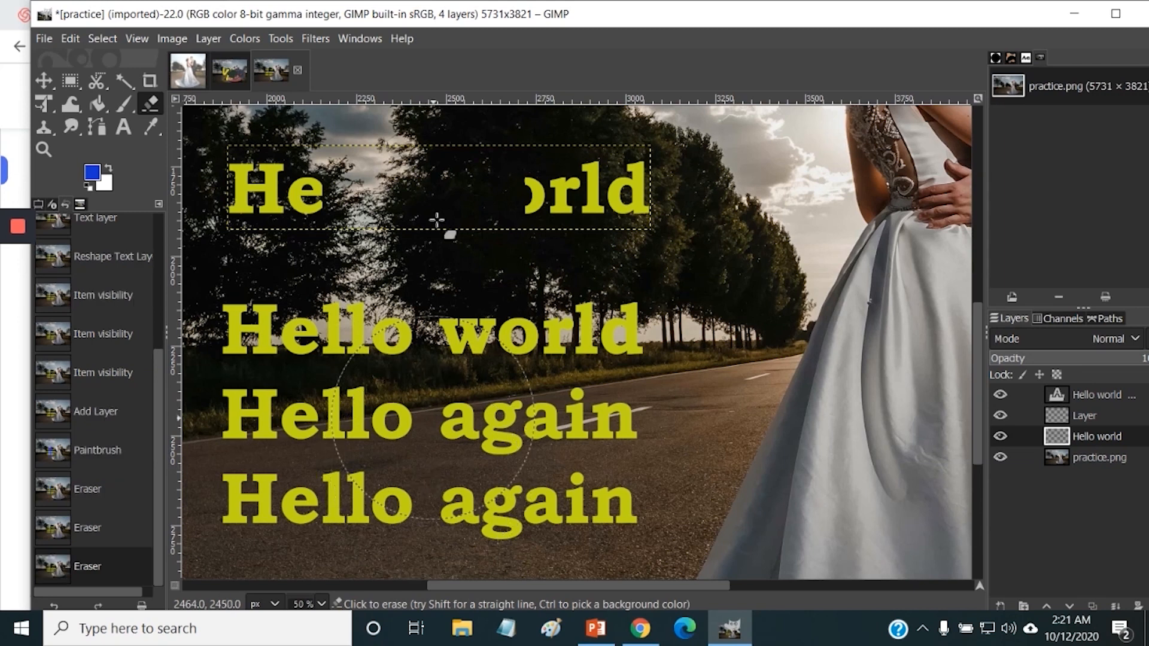
{"action": "left_click", "coordinate": [63, 35]}
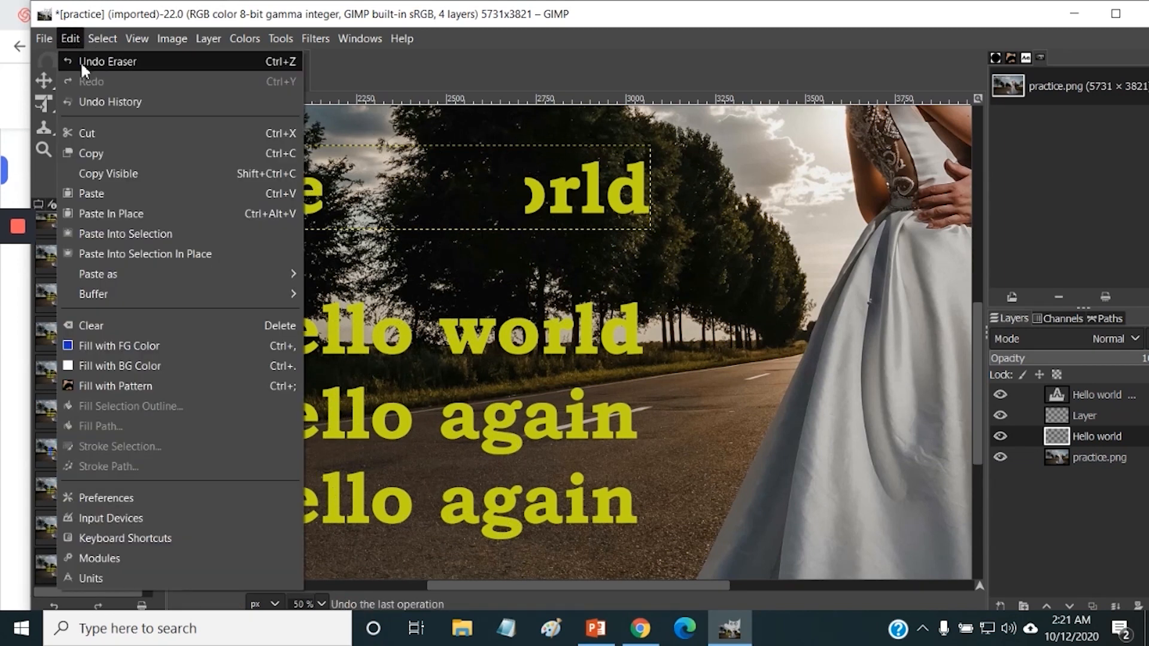
{"action": "left_click", "coordinate": [80, 62]}
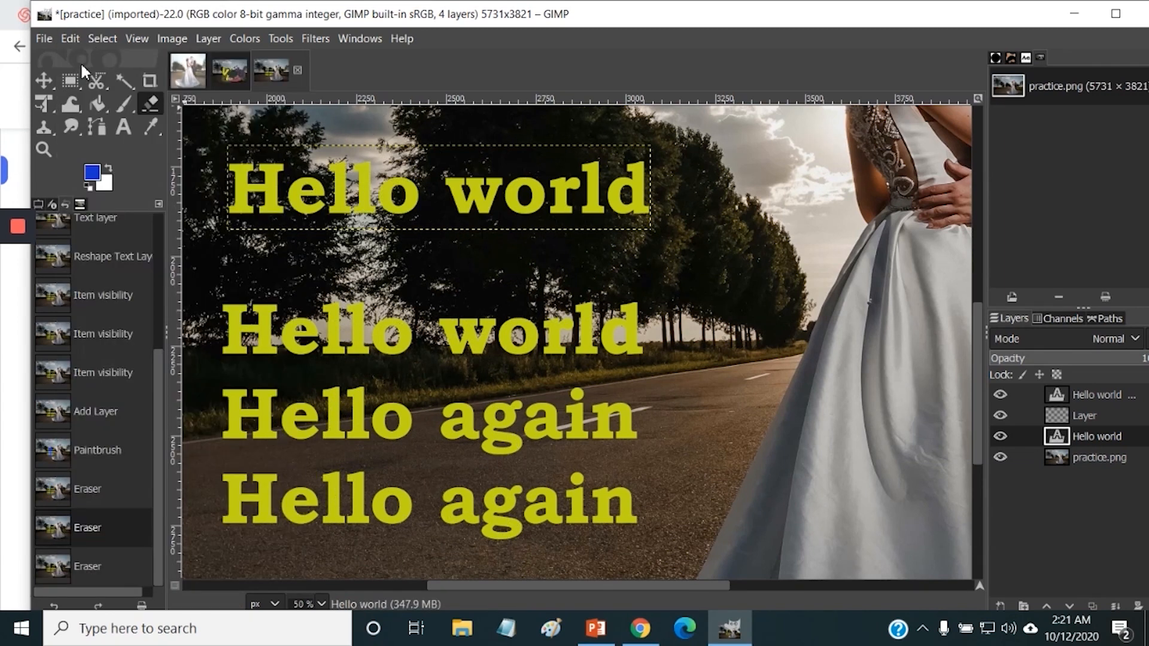
Step: Paint a vertical blue stroke through all the text lines on the "Layer" layer with the Paintbrush
{"action": "left_click", "coordinate": [123, 105]}
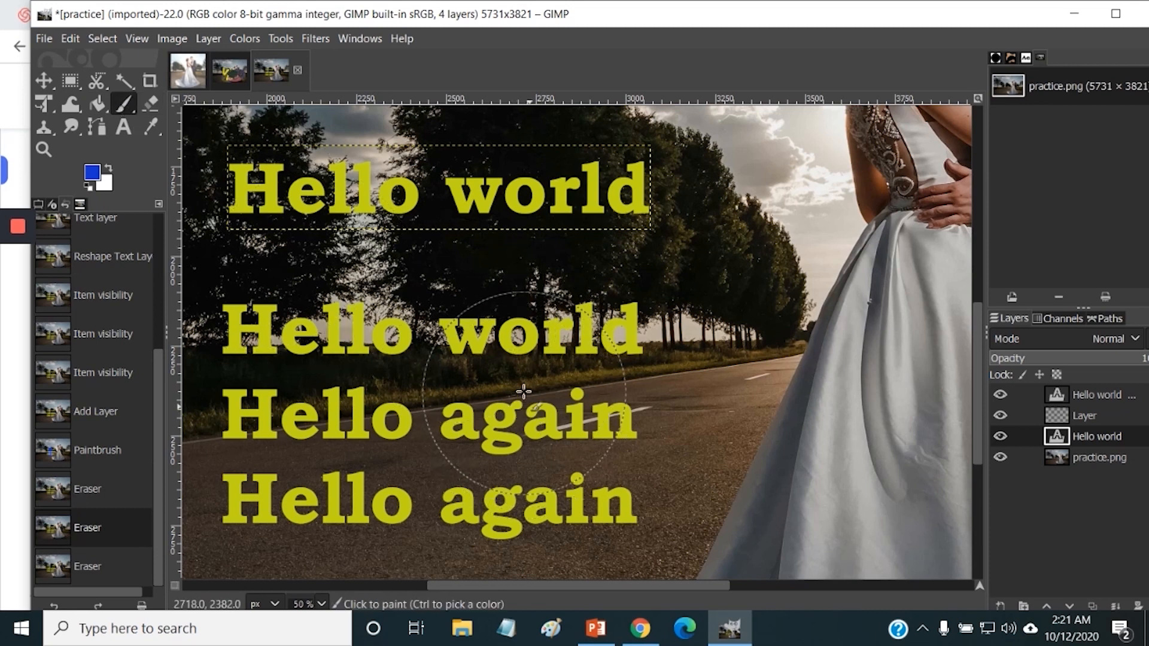
{"action": "left_click", "coordinate": [1116, 419]}
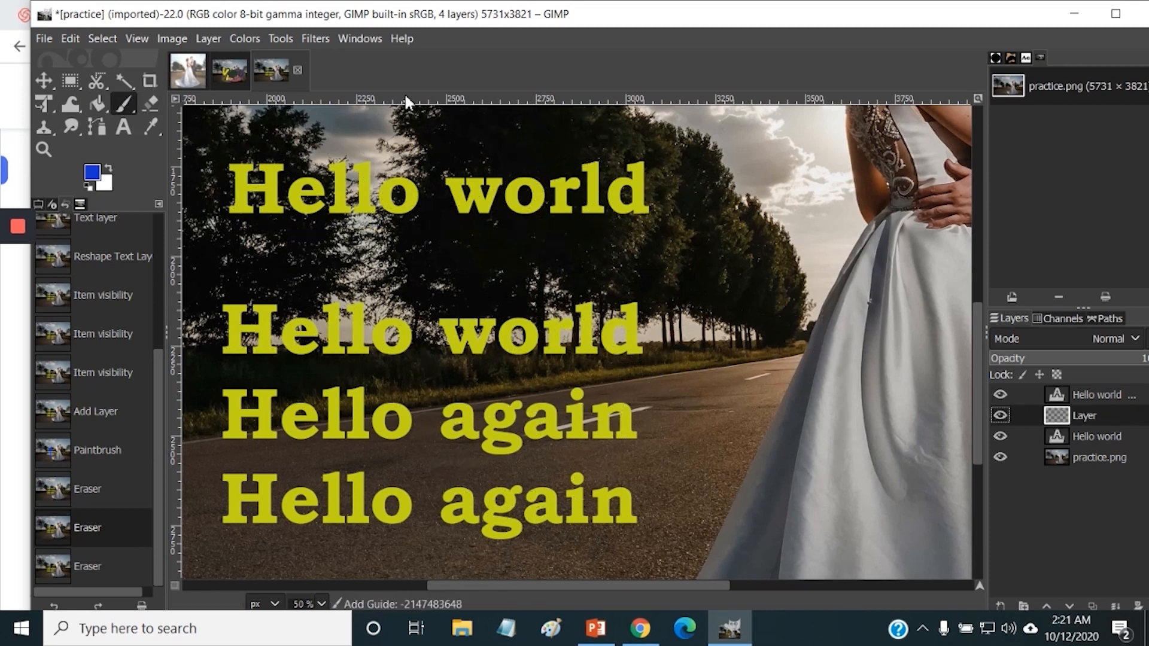
{"action": "mouse_move", "coordinate": [405, 97]}
{"action": "left_mouse_down"}
{"action": "mouse_move", "coordinate": [416, 231]}
{"action": "mouse_move", "coordinate": [419, 102]}
{"action": "left_mouse_up"}
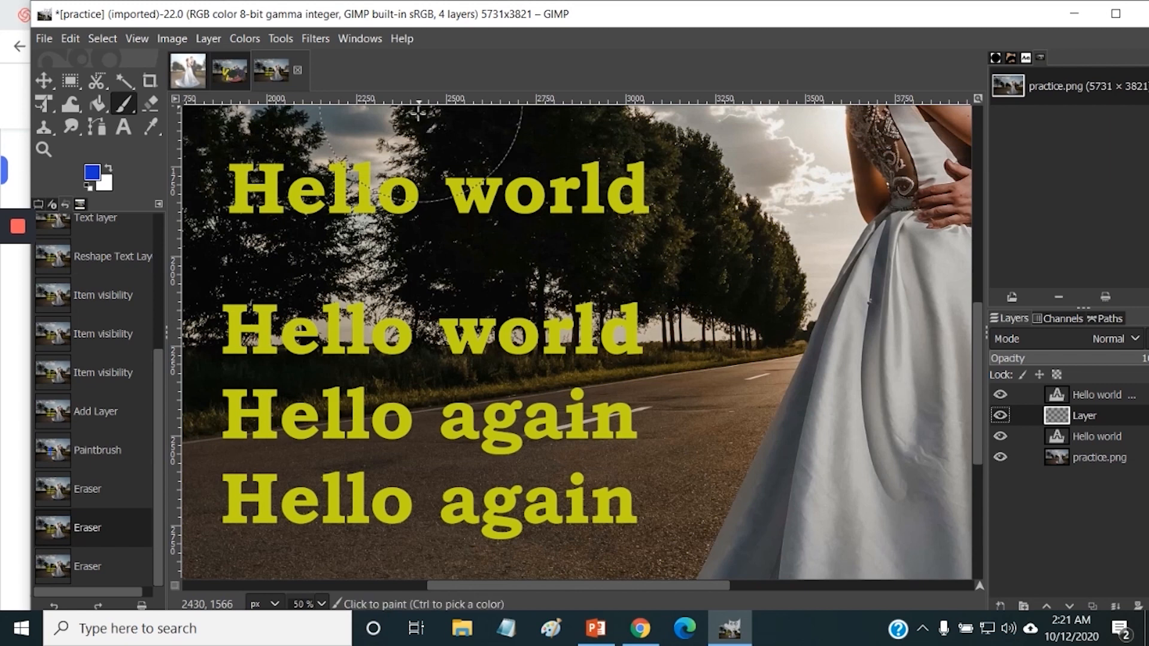
{"action": "left_click_drag", "start_coordinate": [413, 155], "coordinate": [408, 508]}
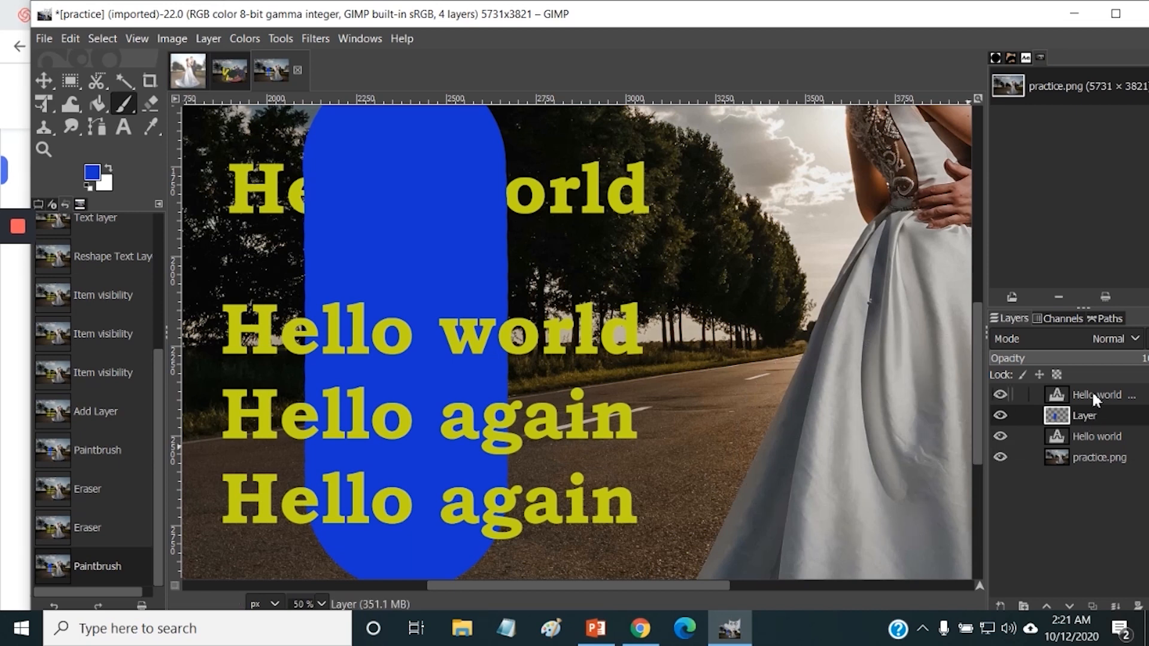
Step: Reorder the layers so that both text layers lie above the blue painted layer
{"action": "mouse_move", "coordinate": [1091, 391]}
{"action": "left_mouse_down"}
{"action": "mouse_move", "coordinate": [1089, 427]}
{"action": "mouse_move", "coordinate": [1083, 390]}
{"action": "left_mouse_up"}
{"action": "mouse_move", "coordinate": [1084, 433]}
{"action": "left_mouse_down"}
{"action": "mouse_move", "coordinate": [1095, 422]}
{"action": "mouse_move", "coordinate": [1083, 413]}
{"action": "left_mouse_up"}
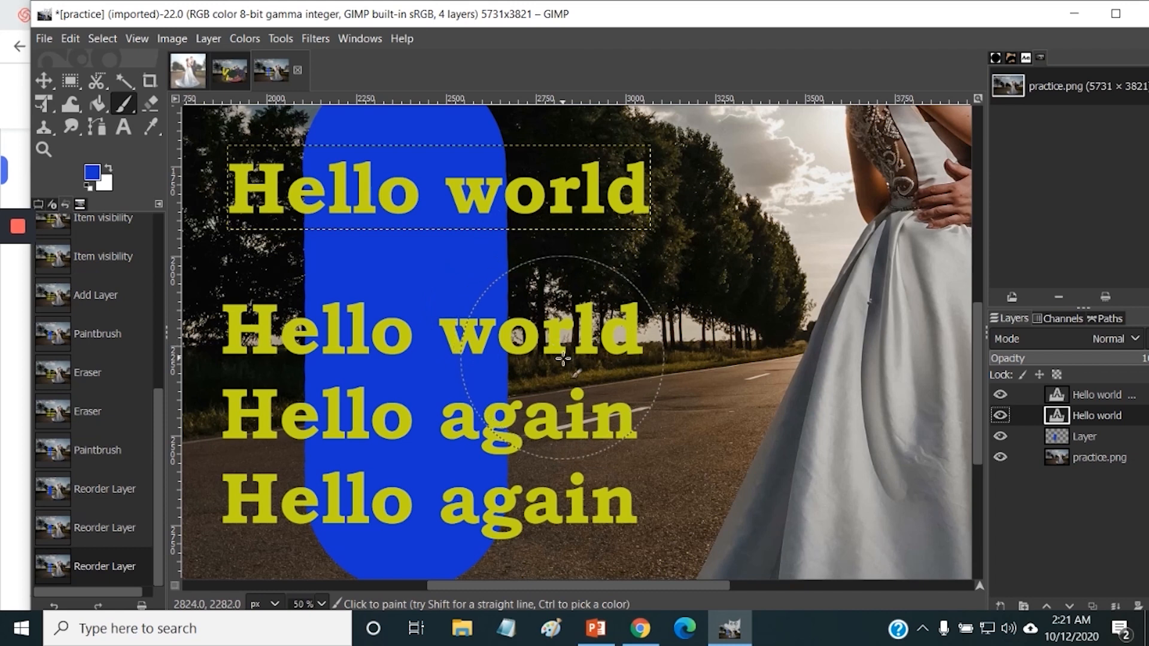
{"action": "left_click", "coordinate": [211, 38]}
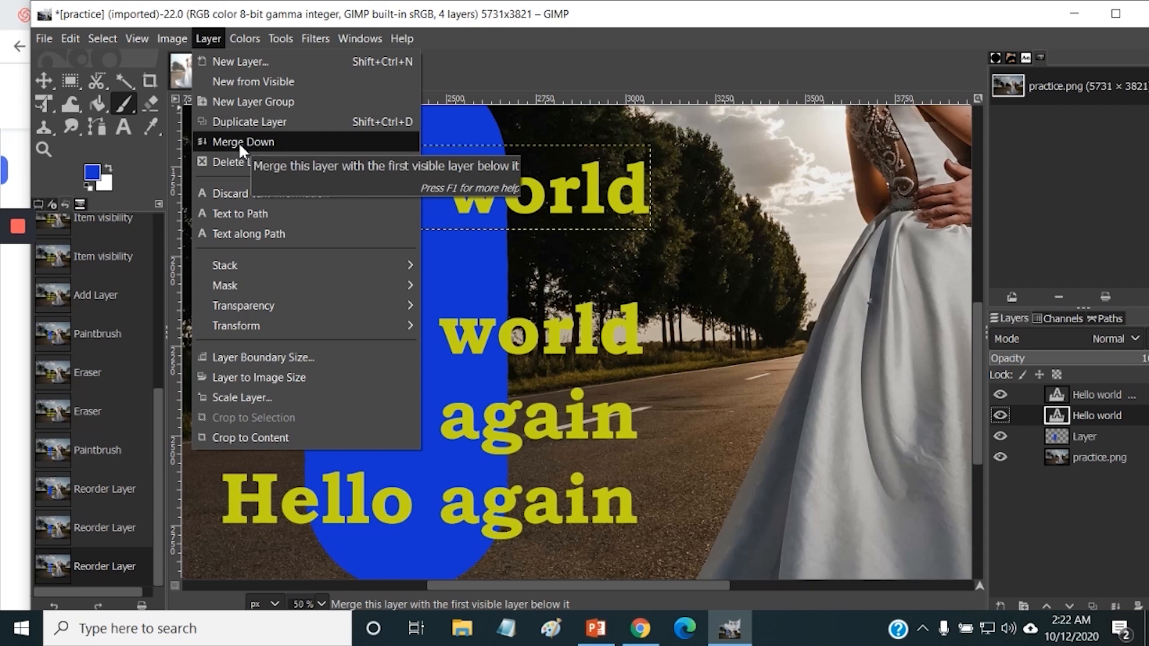
{"action": "left_click", "coordinate": [590, 5]}
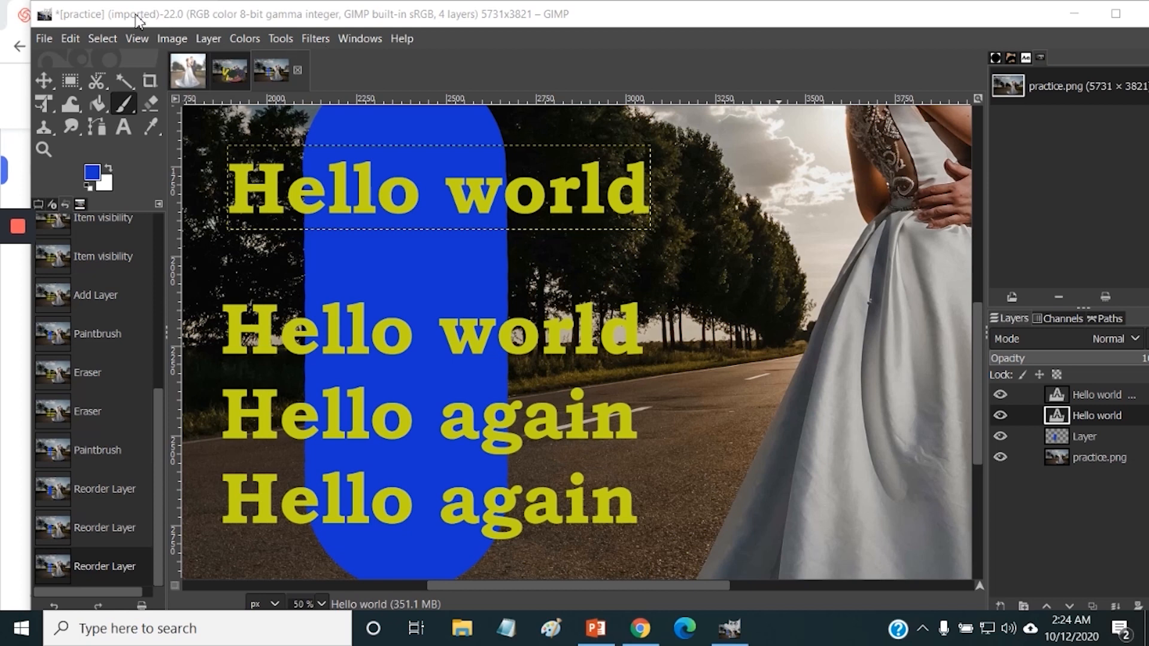
Step: Save the layered image as practice.xcf on the USB disk (D:)
{"action": "left_click", "coordinate": [46, 39]}
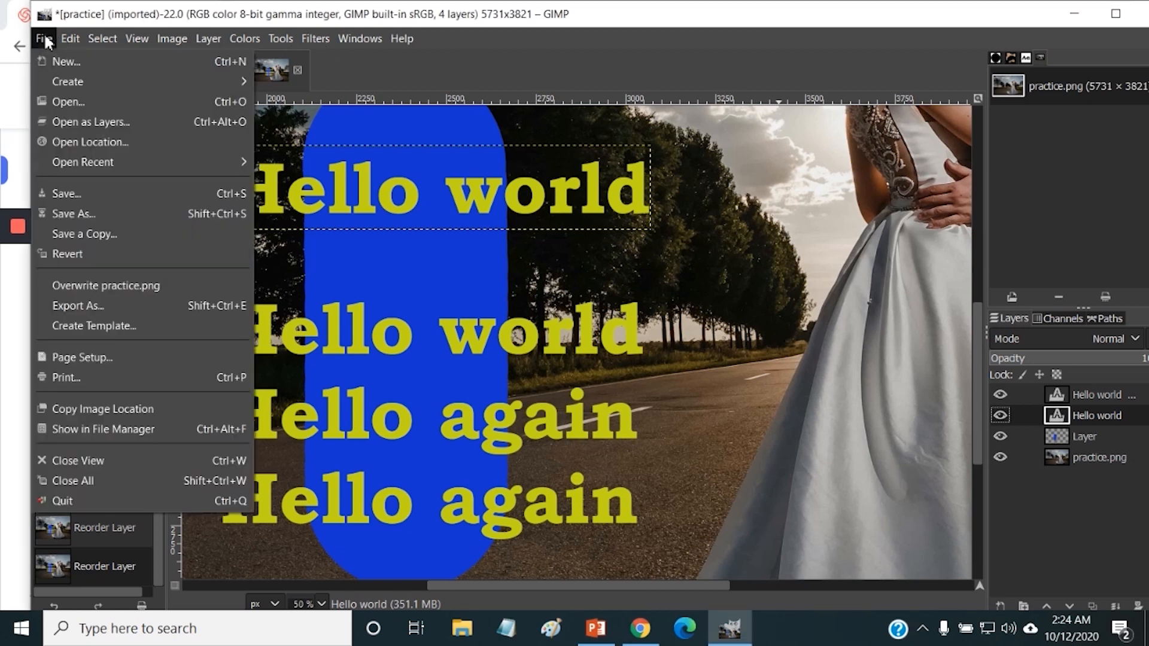
{"action": "left_click", "coordinate": [94, 195]}
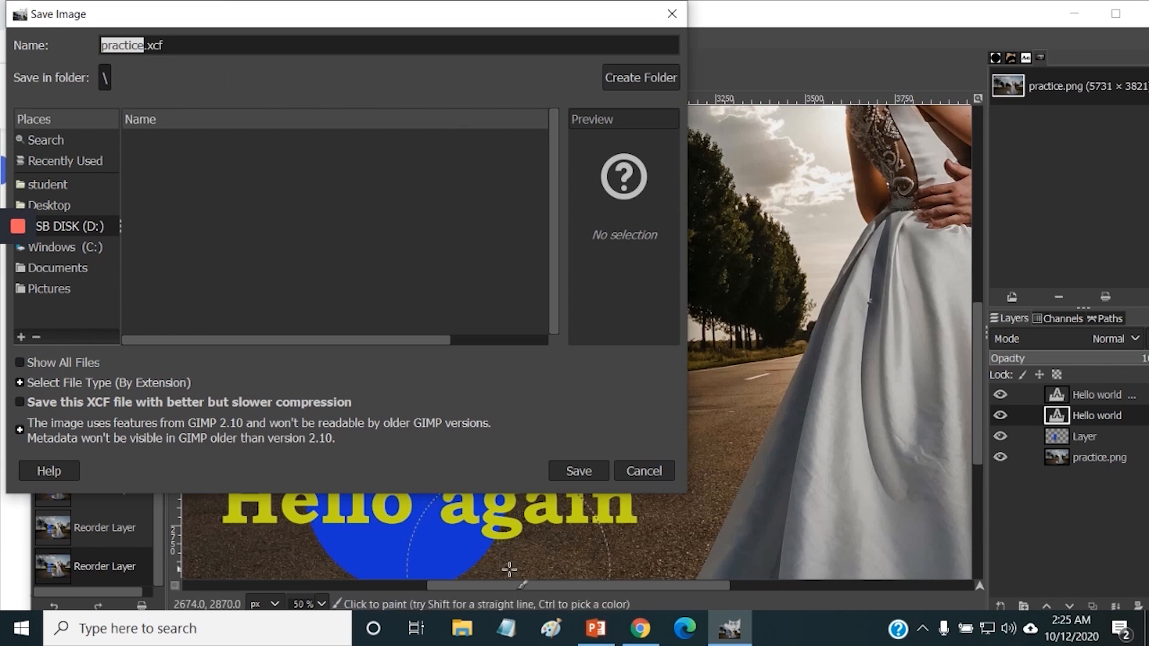
{"action": "left_click", "coordinate": [577, 476]}
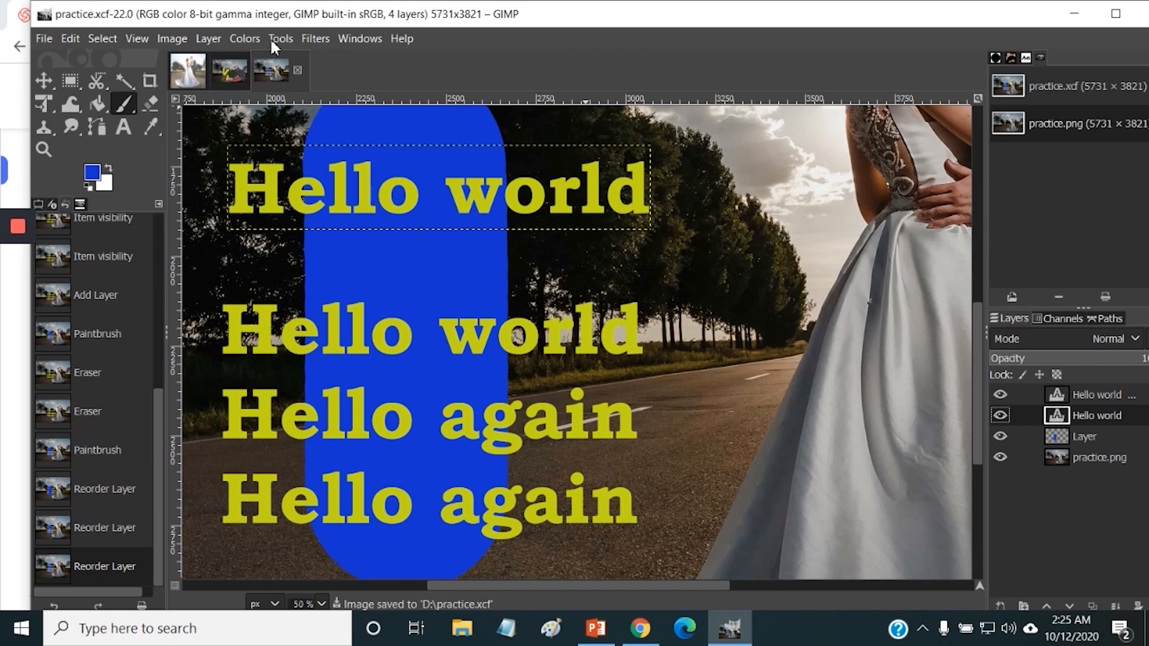
{"action": "left_click", "coordinate": [44, 40]}
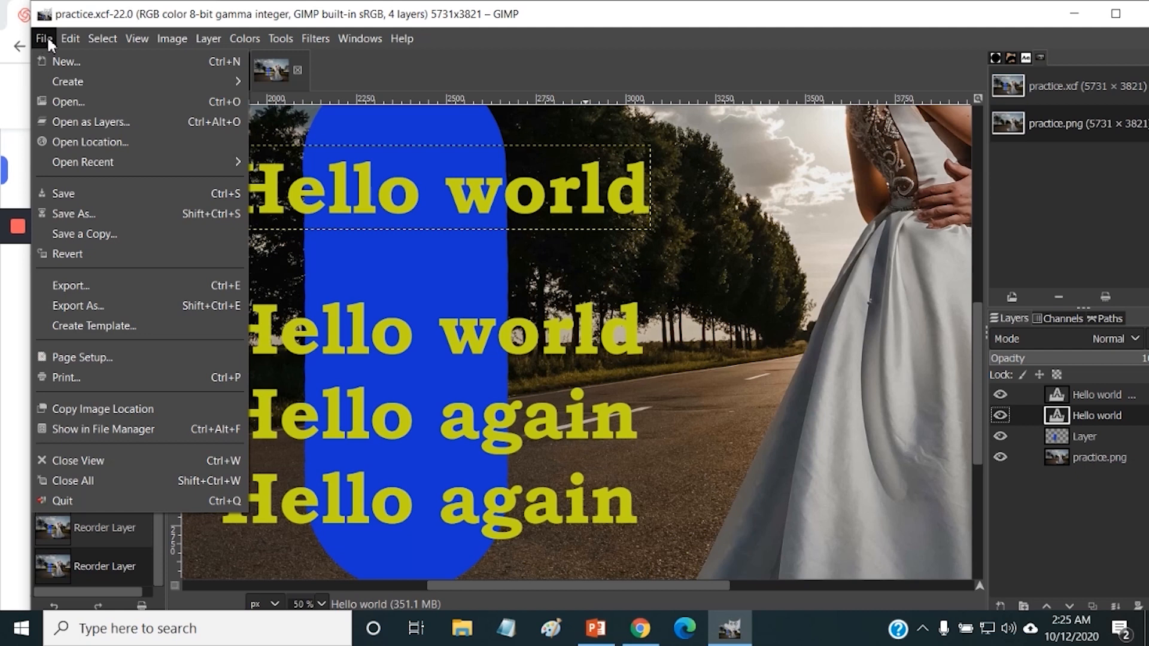
{"action": "left_click", "coordinate": [62, 32]}
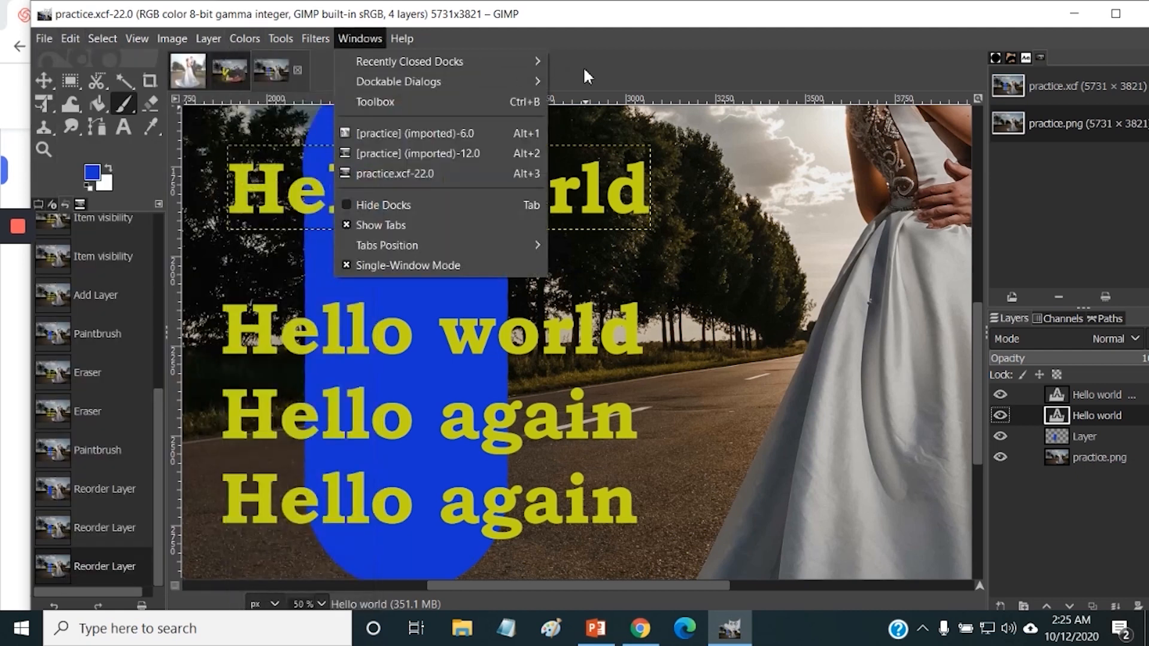
{"action": "left_click", "coordinate": [789, 59]}
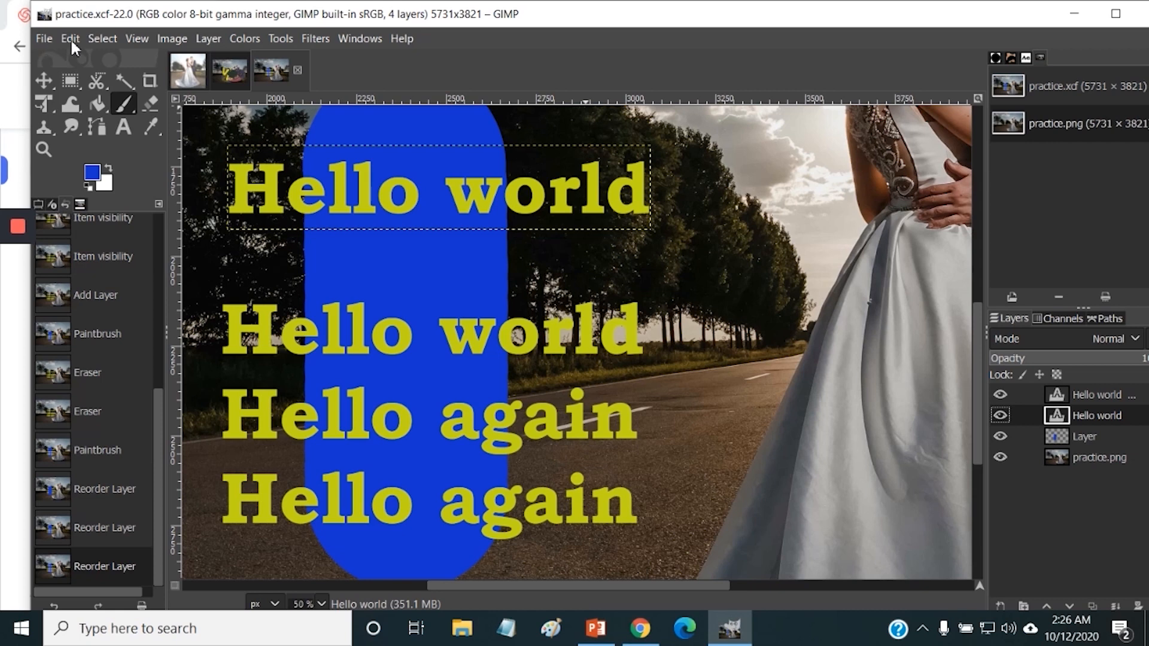
Step: Start exporting the layered image to the USB disk (D:) and name the export file practice.jpeg
{"action": "left_click", "coordinate": [41, 39]}
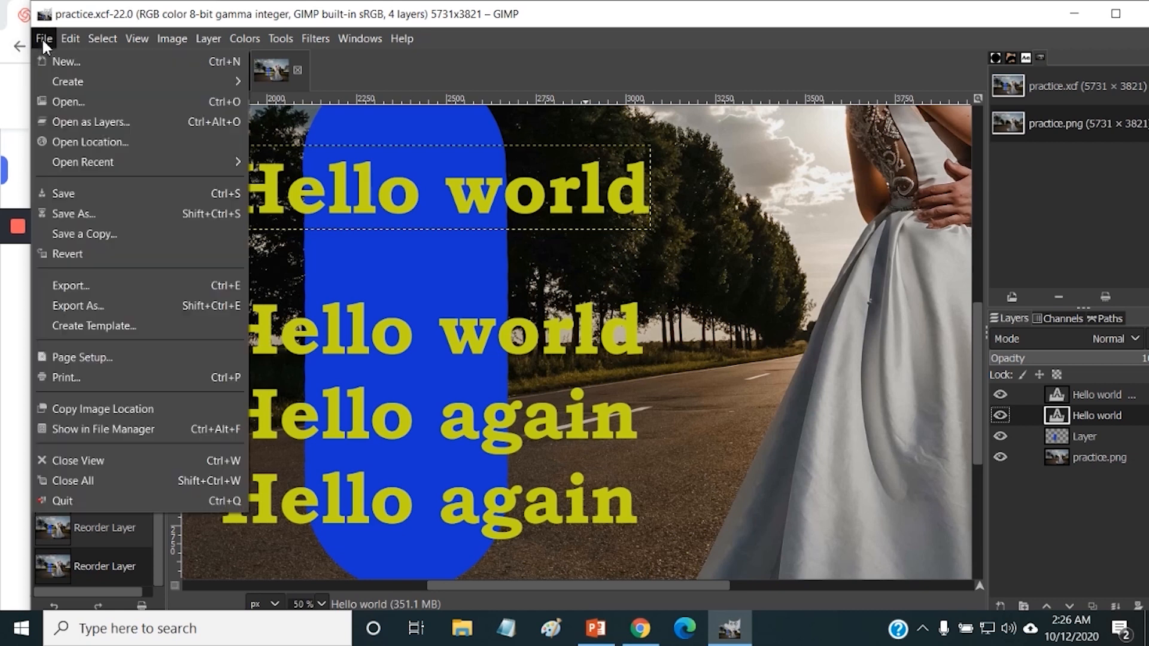
{"action": "left_click", "coordinate": [83, 287]}
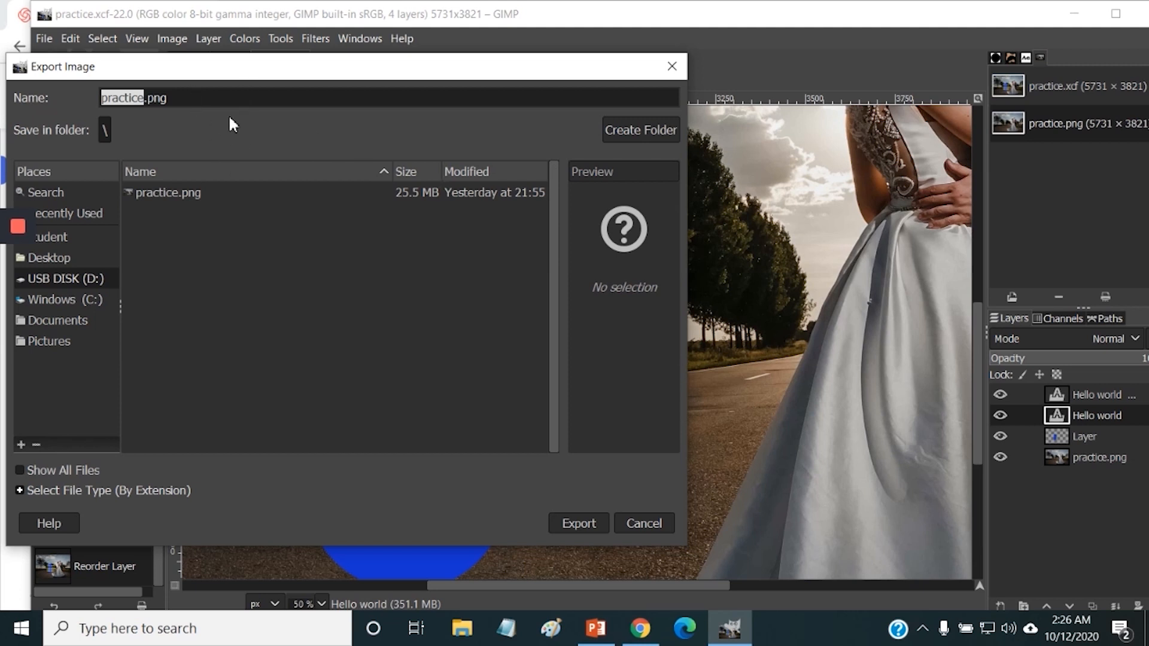
{"action": "left_click", "coordinate": [196, 97]}
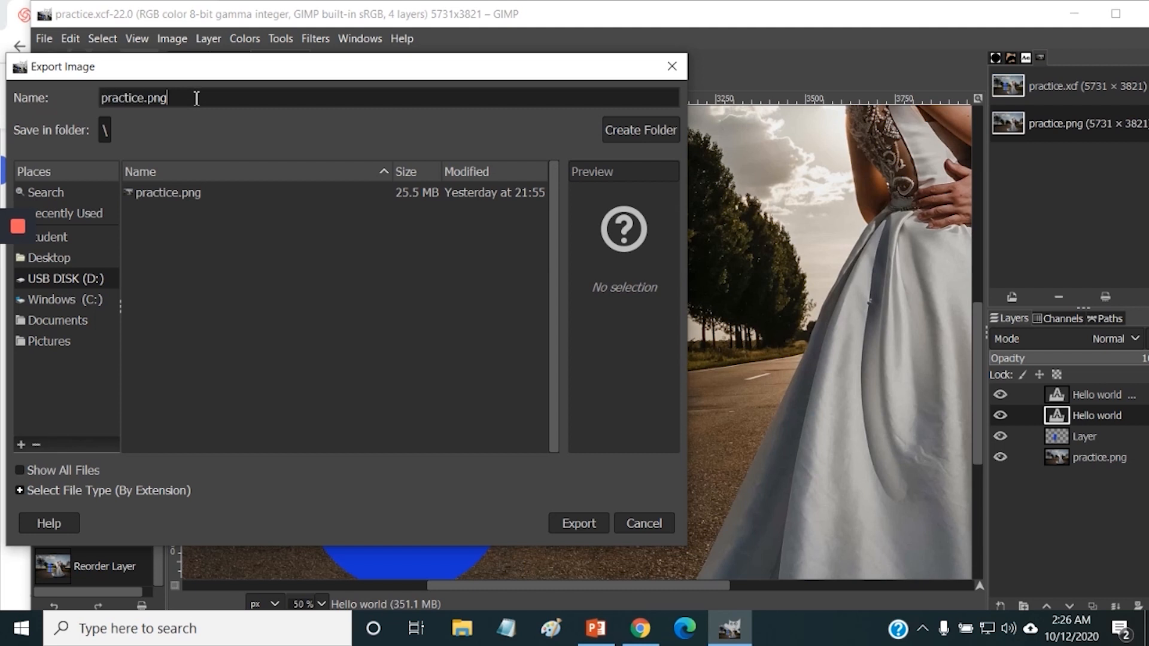
{"action": "key", "text": "BackSpace"}
{"action": "key", "text": "BackSpace"}
{"action": "key", "text": "BackSpace"}
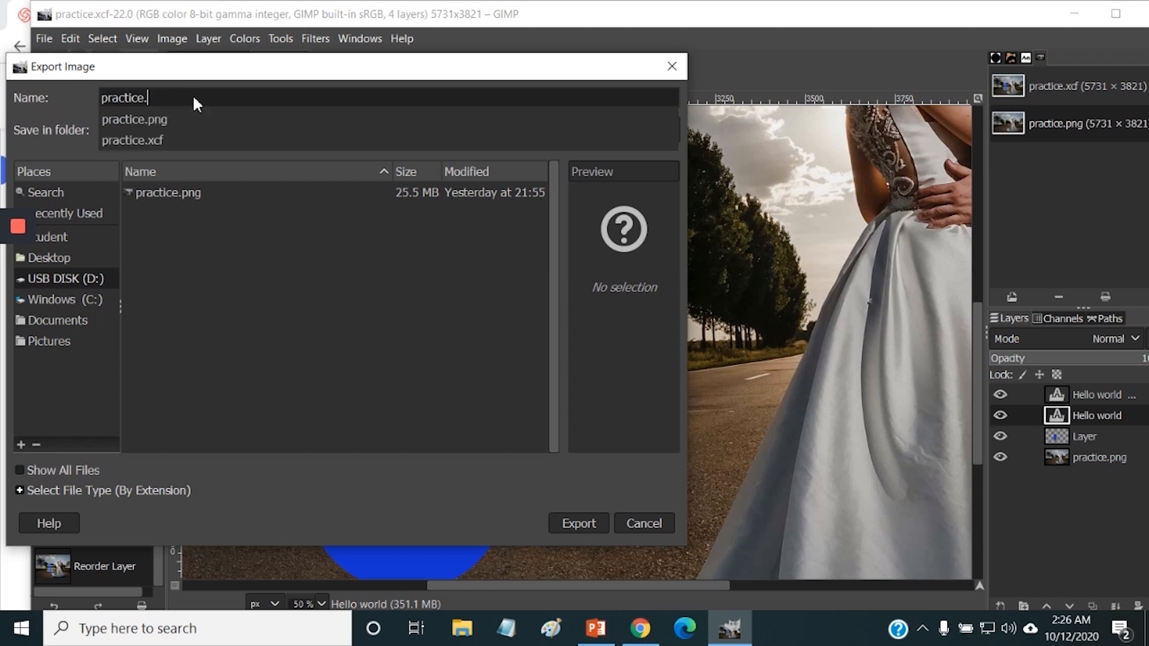
{"action": "type", "text": "jp"}
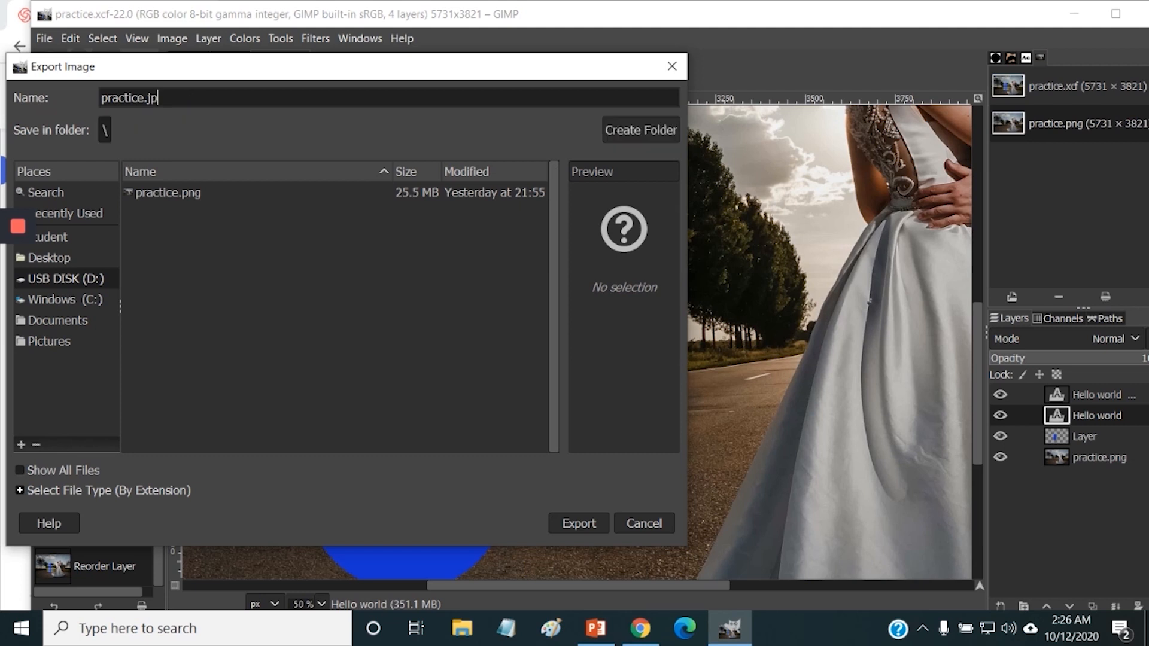
{"action": "type", "text": "ag"}
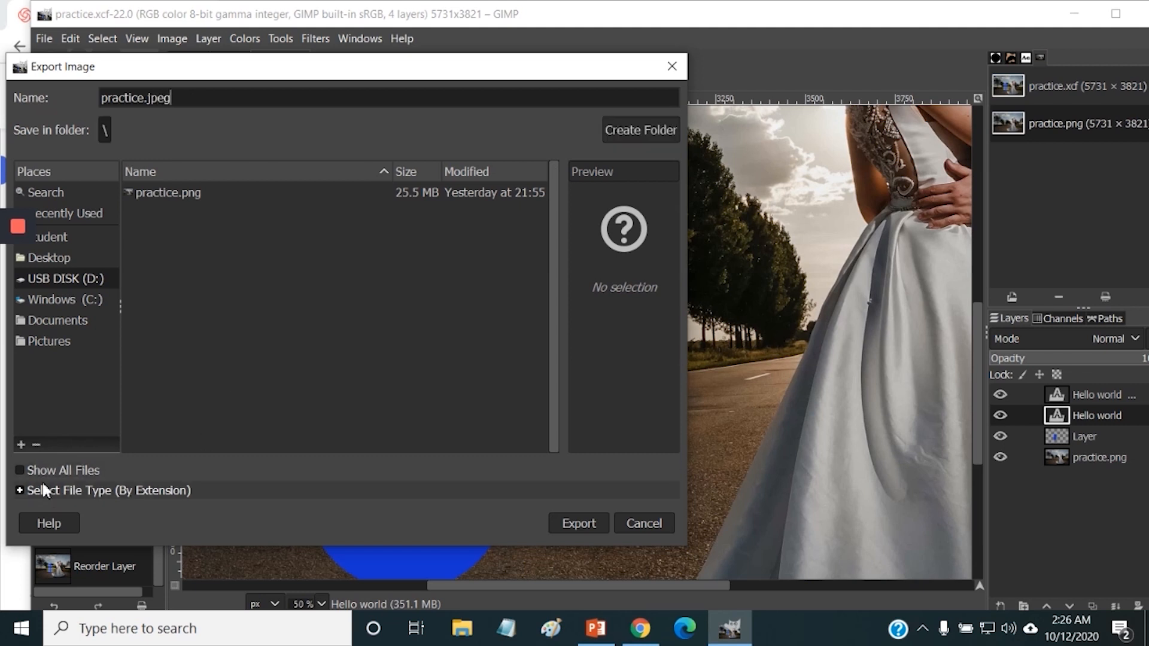
Step: Expand the export file types and choose JPEG image (jpg, jpeg, jpe) as the format
{"action": "left_click", "coordinate": [18, 489]}
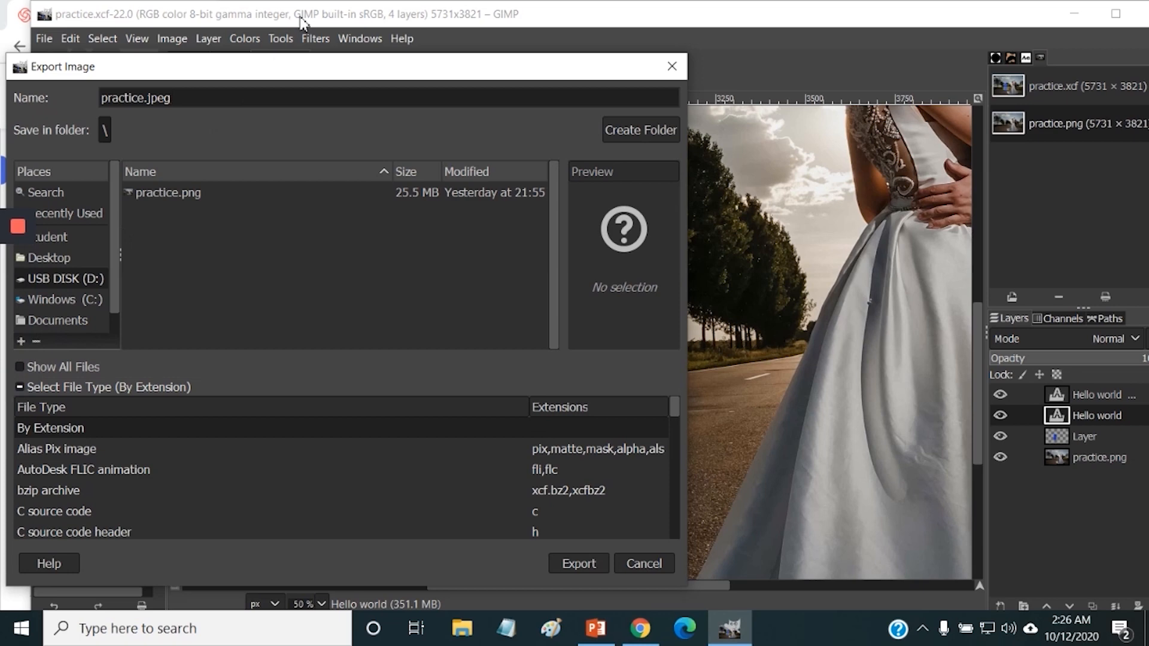
{"action": "left_click_drag", "start_coordinate": [262, 67], "coordinate": [316, 62]}
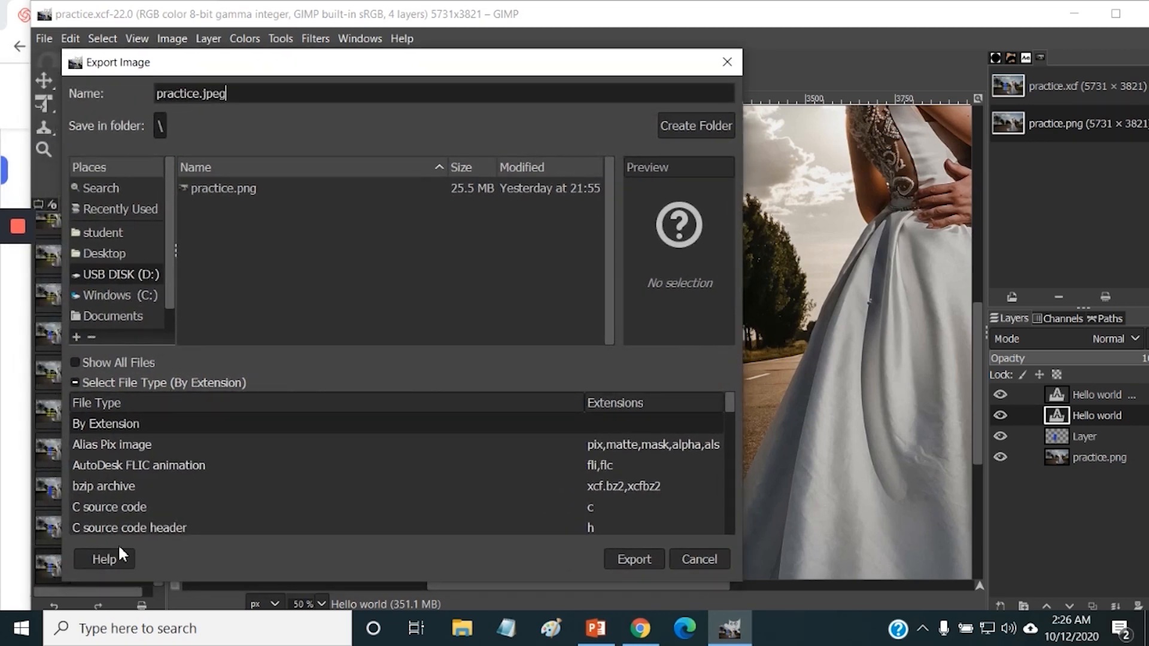
{"action": "left_click", "coordinate": [75, 382]}
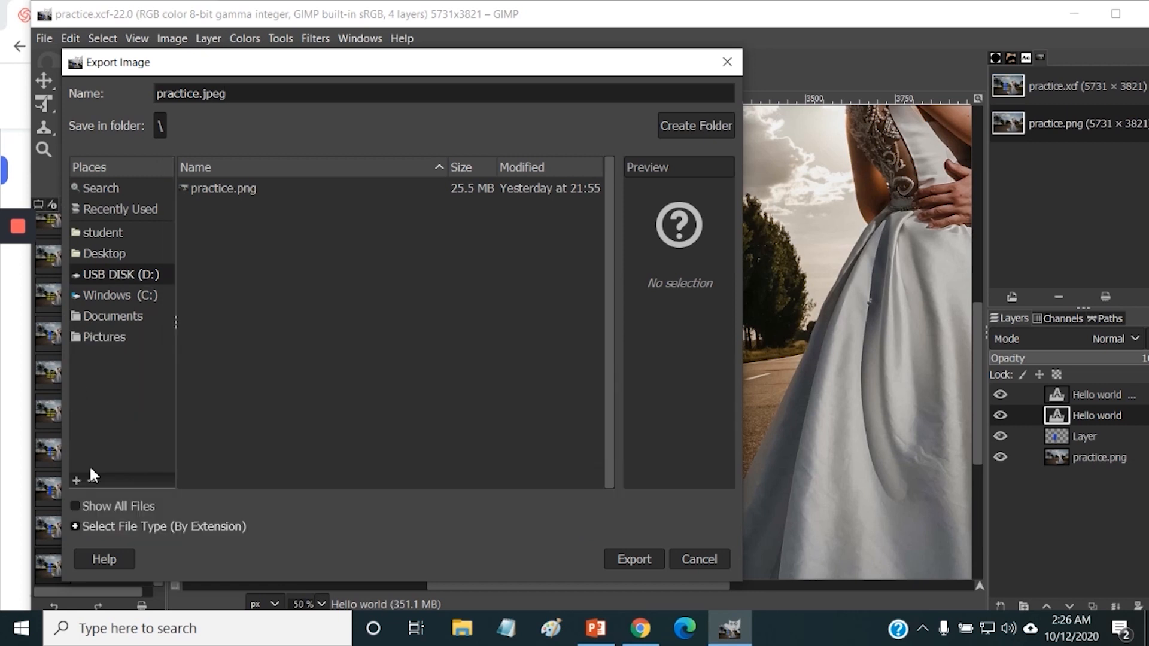
{"action": "left_click", "coordinate": [75, 526]}
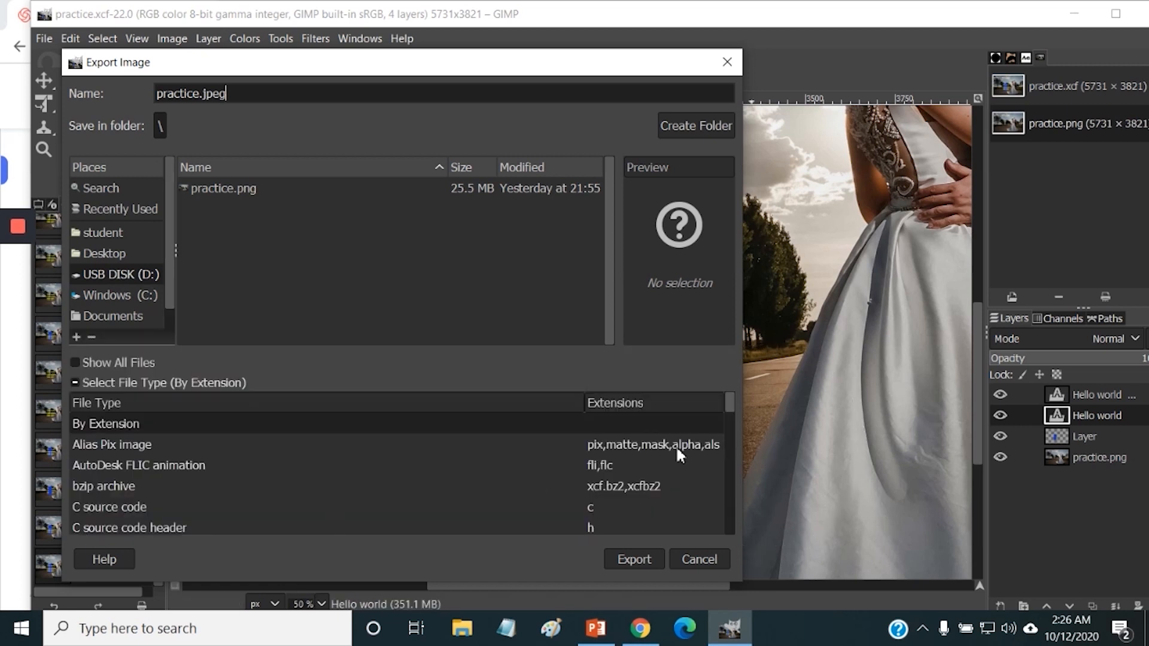
{"action": "mouse_move", "coordinate": [730, 406]}
{"action": "left_mouse_down"}
{"action": "mouse_move", "coordinate": [718, 532]}
{"action": "mouse_move", "coordinate": [709, 471]}
{"action": "mouse_move", "coordinate": [723, 441]}
{"action": "left_mouse_up"}
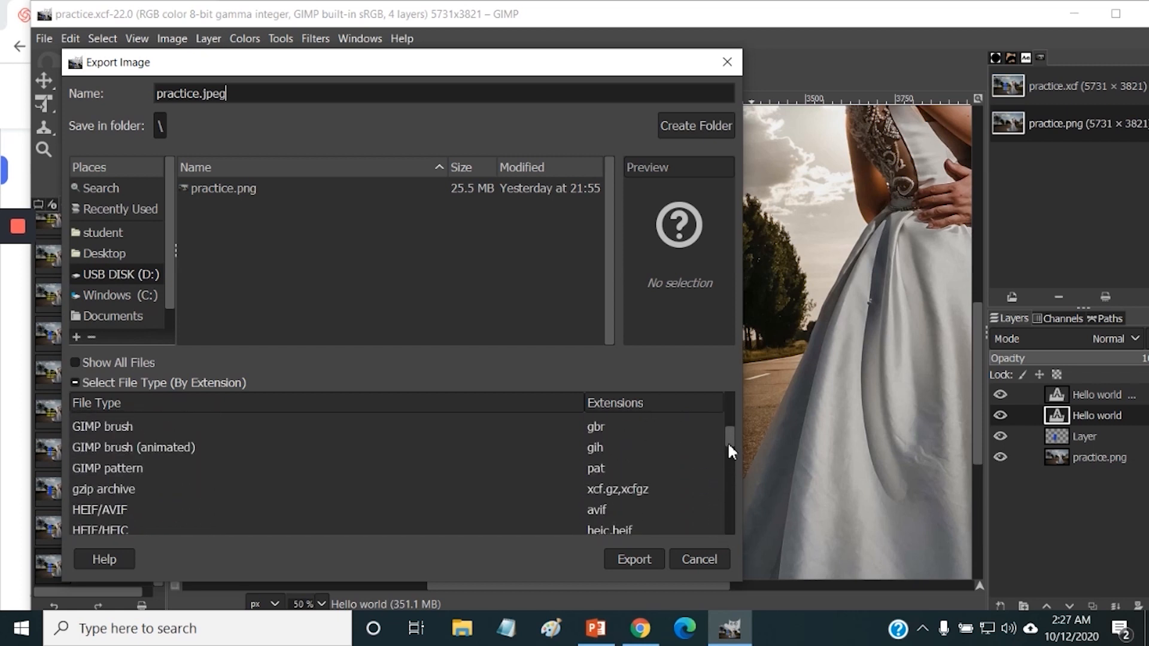
{"action": "scroll", "coordinate": [729, 425], "scroll_direction": "down", "scroll_amount": 2}
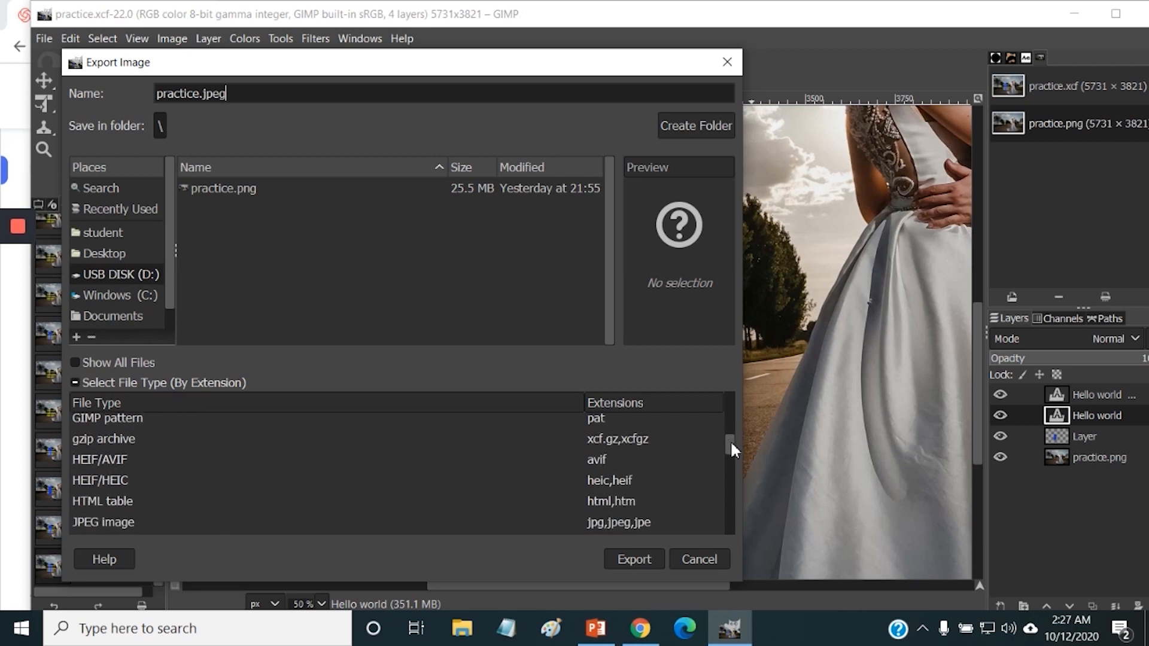
{"action": "scroll", "coordinate": [730, 443], "scroll_direction": "down", "scroll_amount": 3}
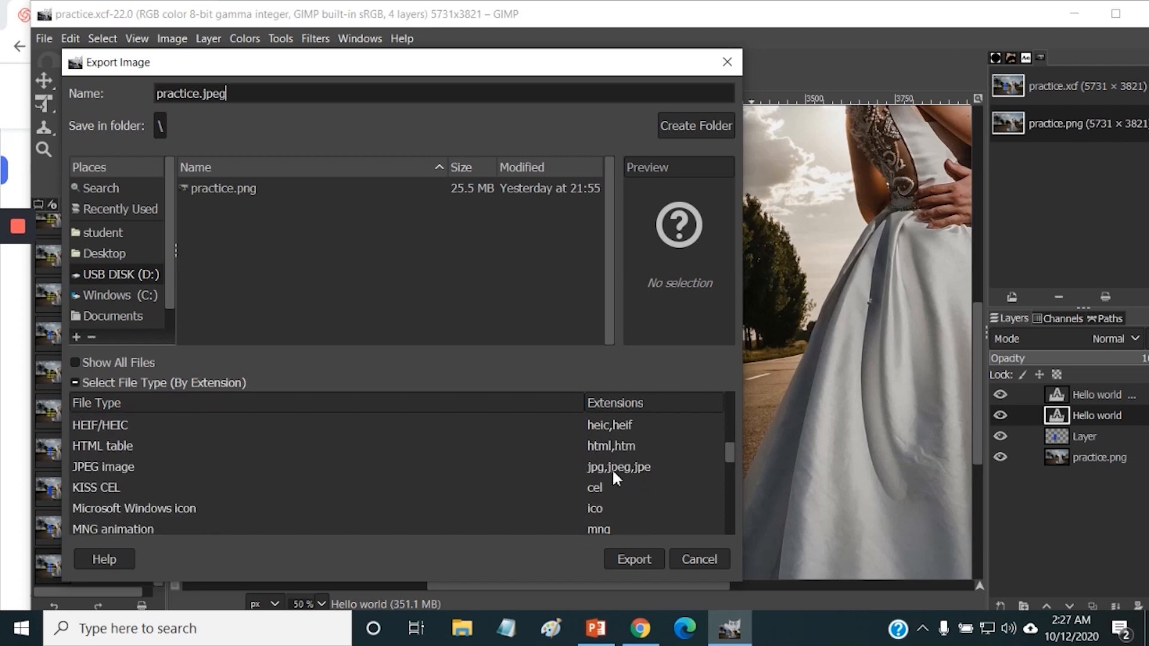
{"action": "left_click", "coordinate": [611, 468]}
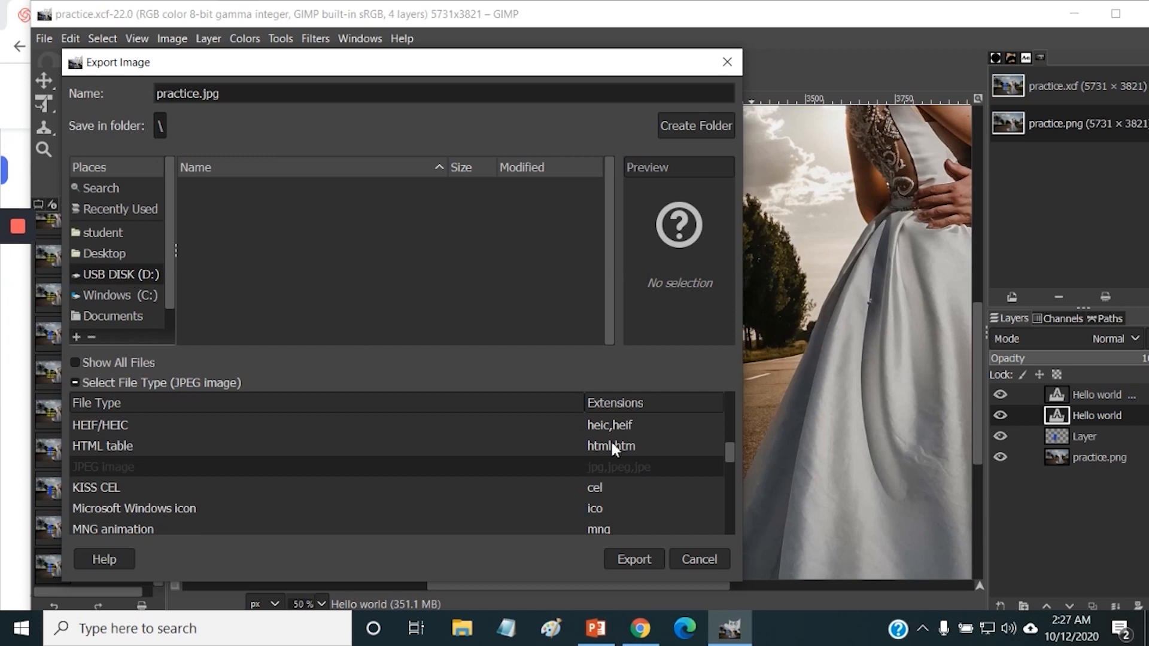
Step: Export the image to the USB disk (D:) as practice.jpg, accepting the JPEG options with quality 90
{"action": "left_click", "coordinate": [624, 563]}
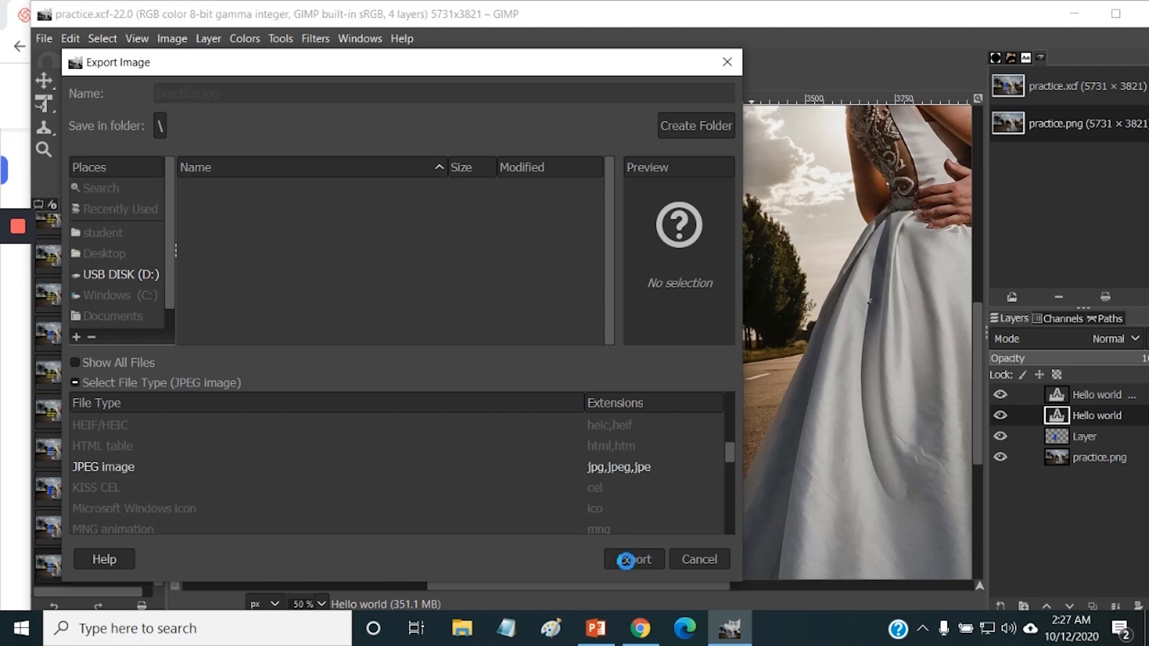
{"action": "left_click", "coordinate": [626, 560]}
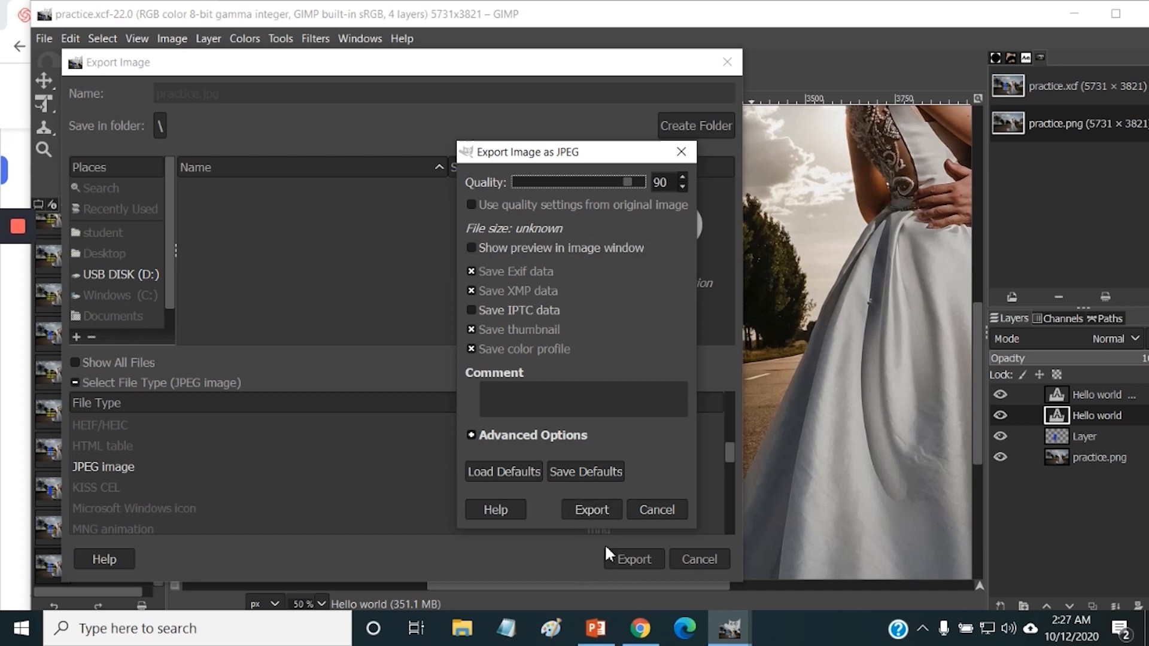
{"action": "left_click", "coordinate": [590, 509]}
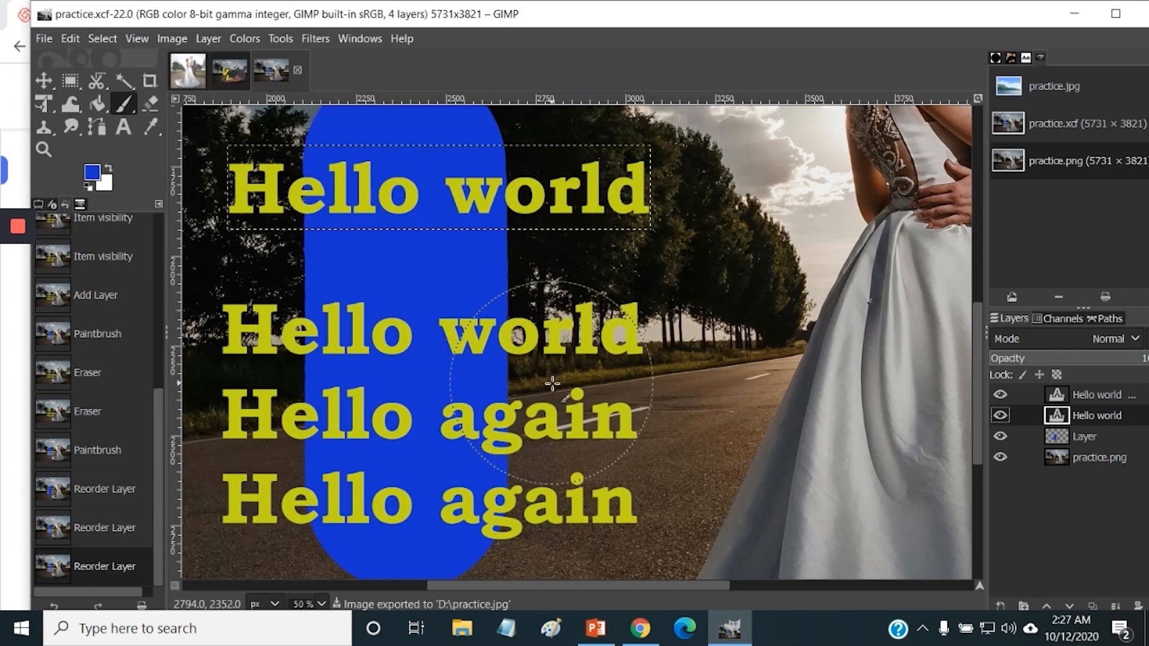
Step: View the print settings for the image and close them without printing
{"action": "left_click", "coordinate": [46, 38]}
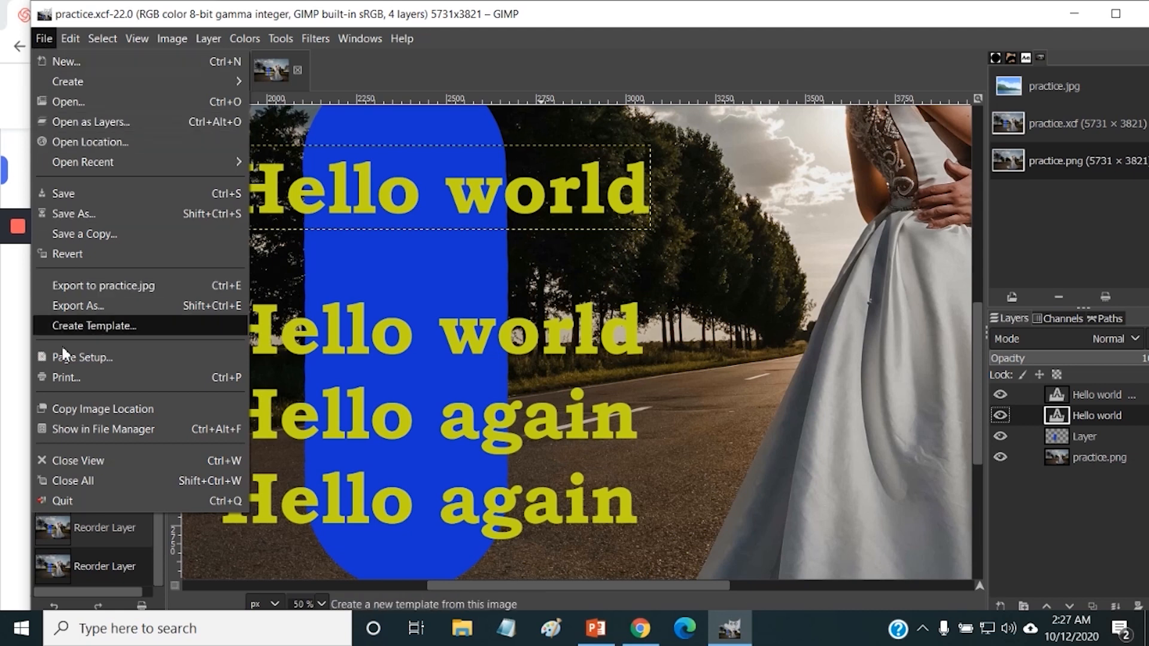
{"action": "left_click", "coordinate": [63, 376]}
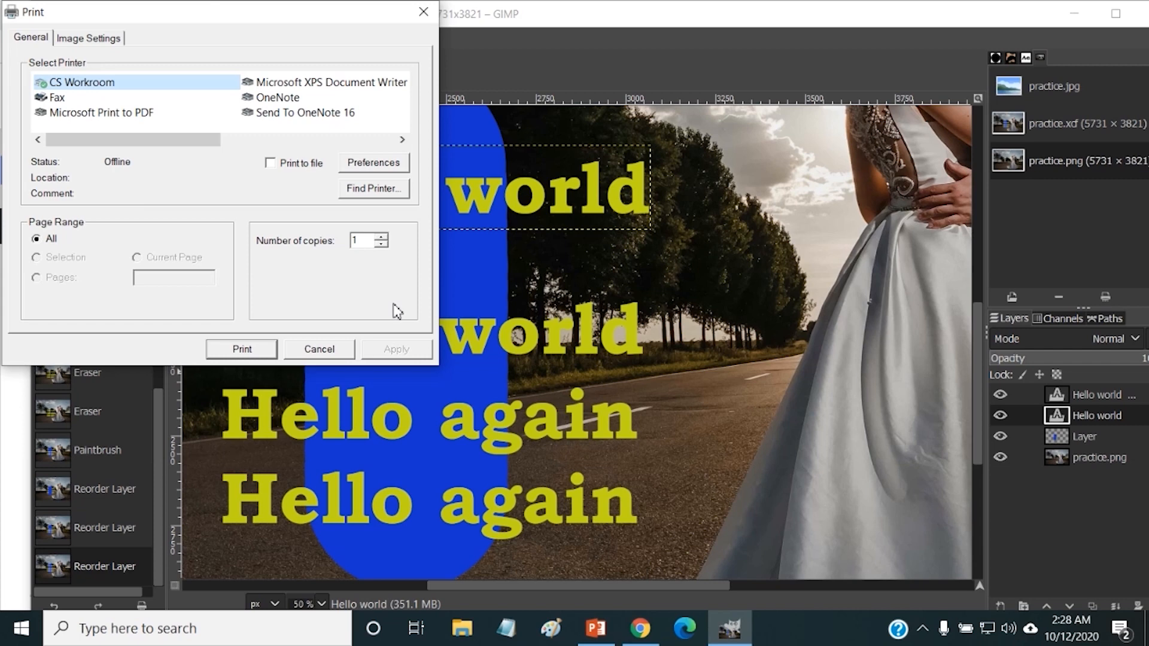
{"action": "left_click", "coordinate": [317, 350]}
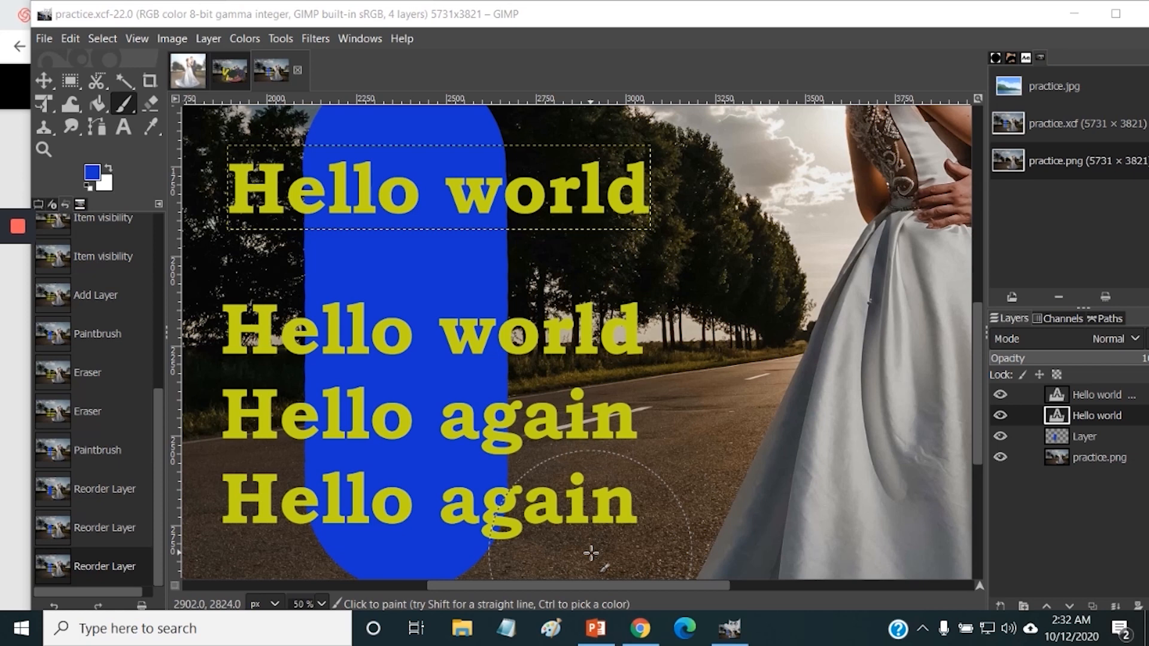
Step: Switch to Chrome and open the library website mybpl.org in a new tab
{"action": "left_click", "coordinate": [641, 630]}
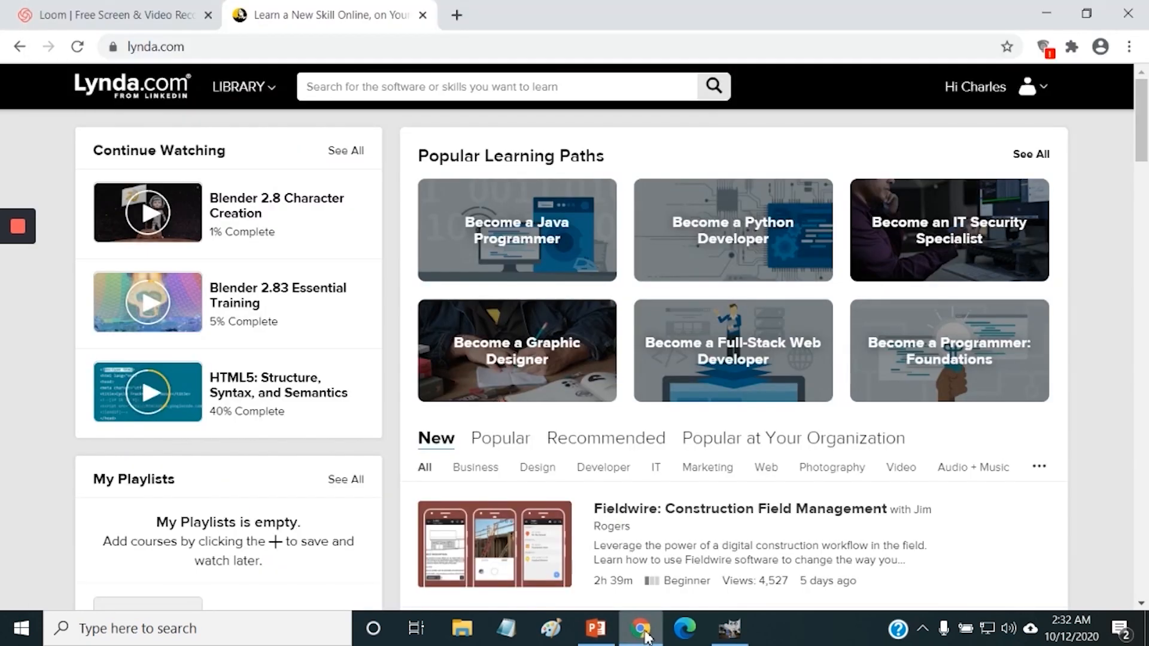
{"action": "left_click", "coordinate": [457, 16]}
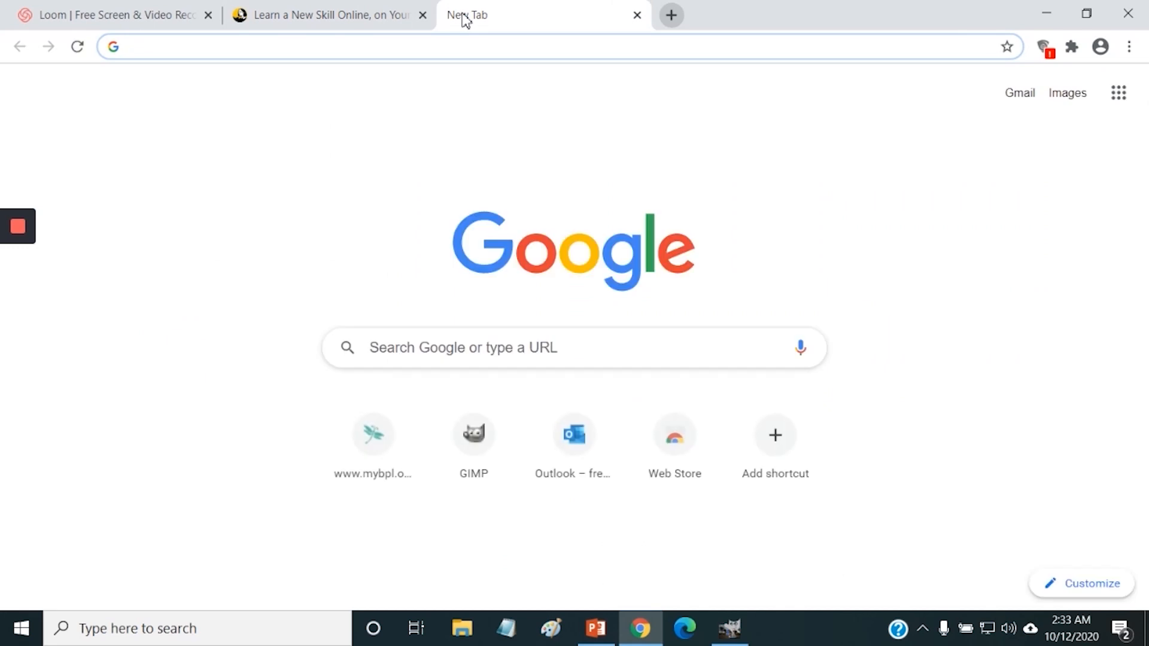
{"action": "type", "text": "mybpl"}
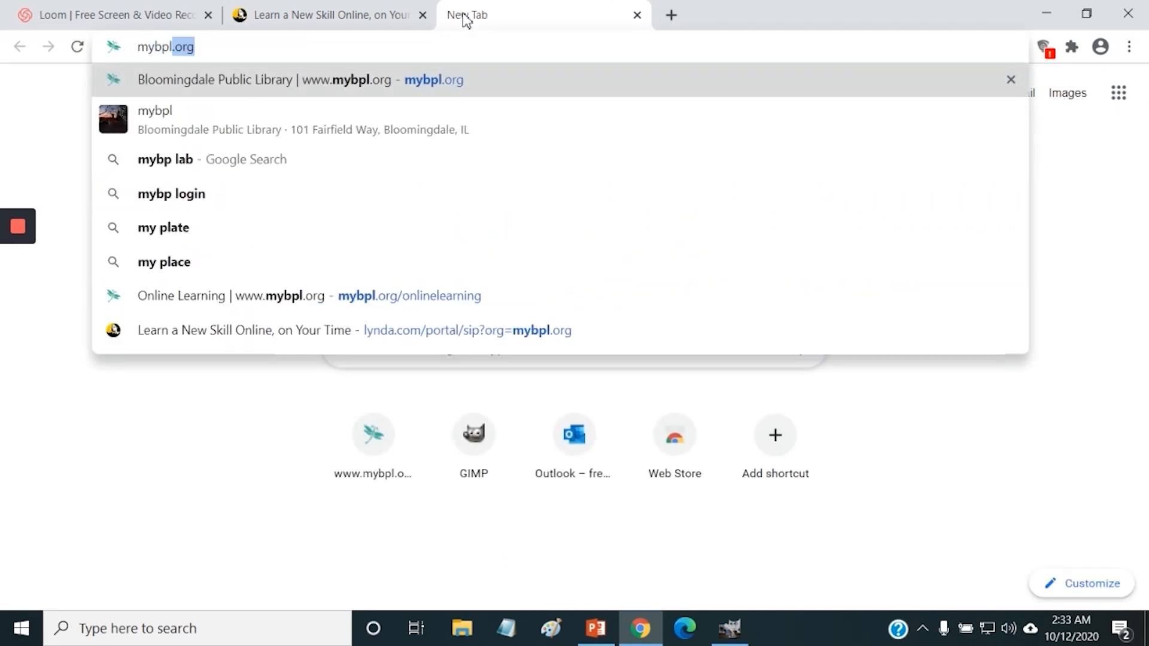
{"action": "type", "text": ".org"}
{"action": "key", "text": "Return"}
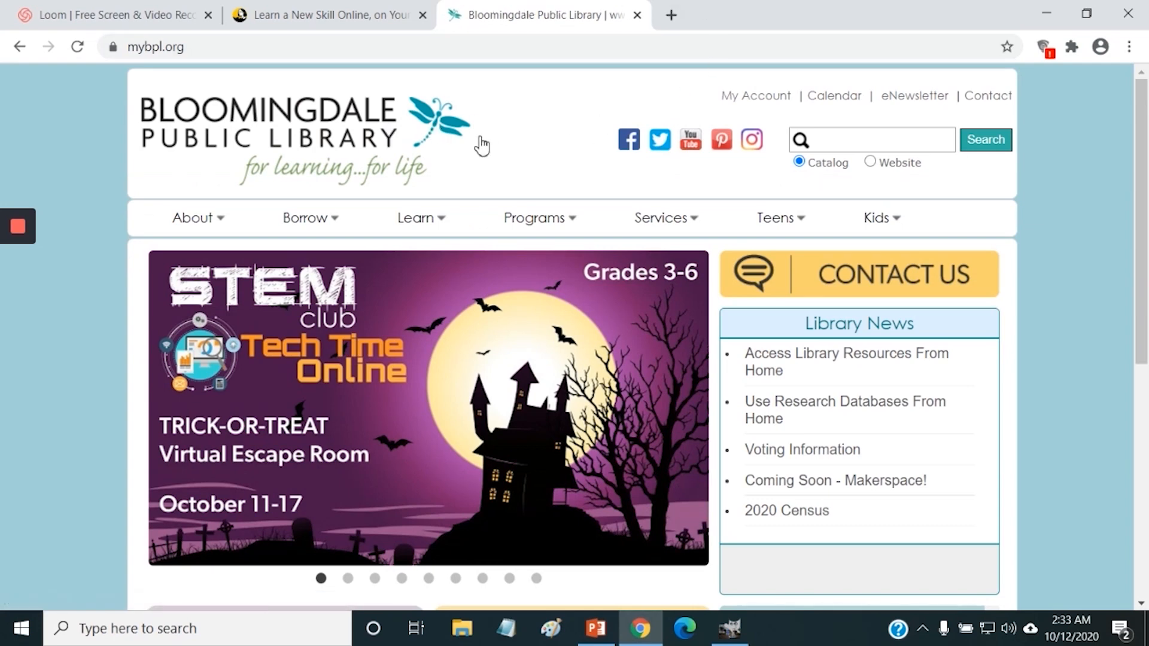
Step: Open the lynda.com login page from the library's Online Courses page, and close that tab
{"action": "mouse_move", "coordinate": [435, 216]}
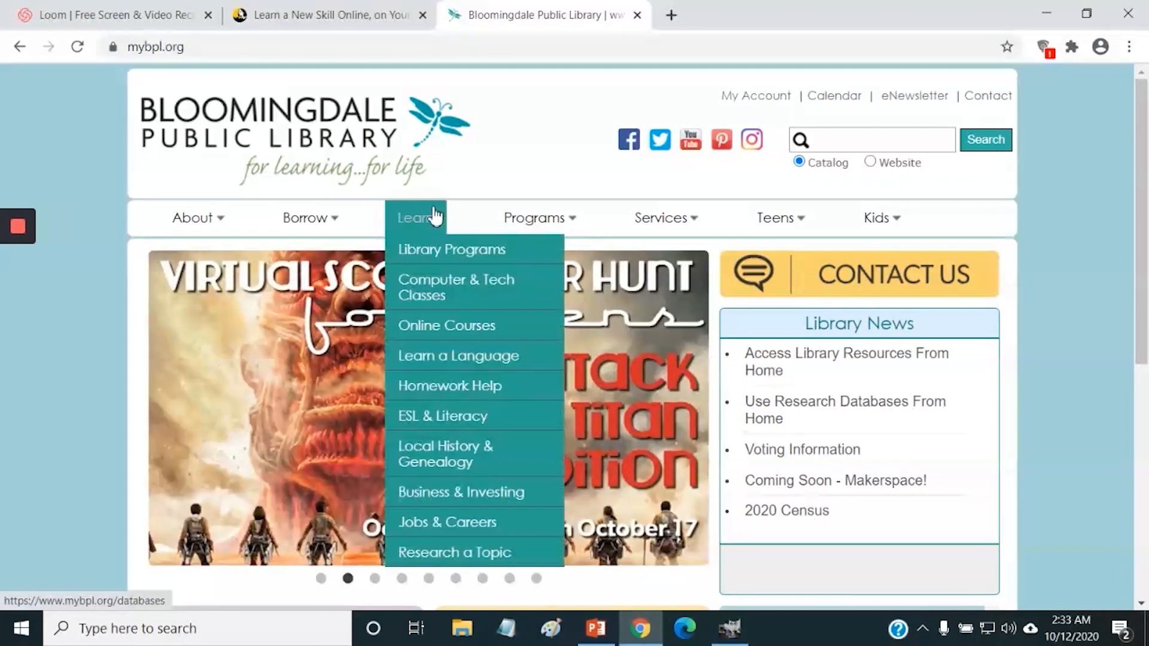
{"action": "left_click", "coordinate": [440, 329]}
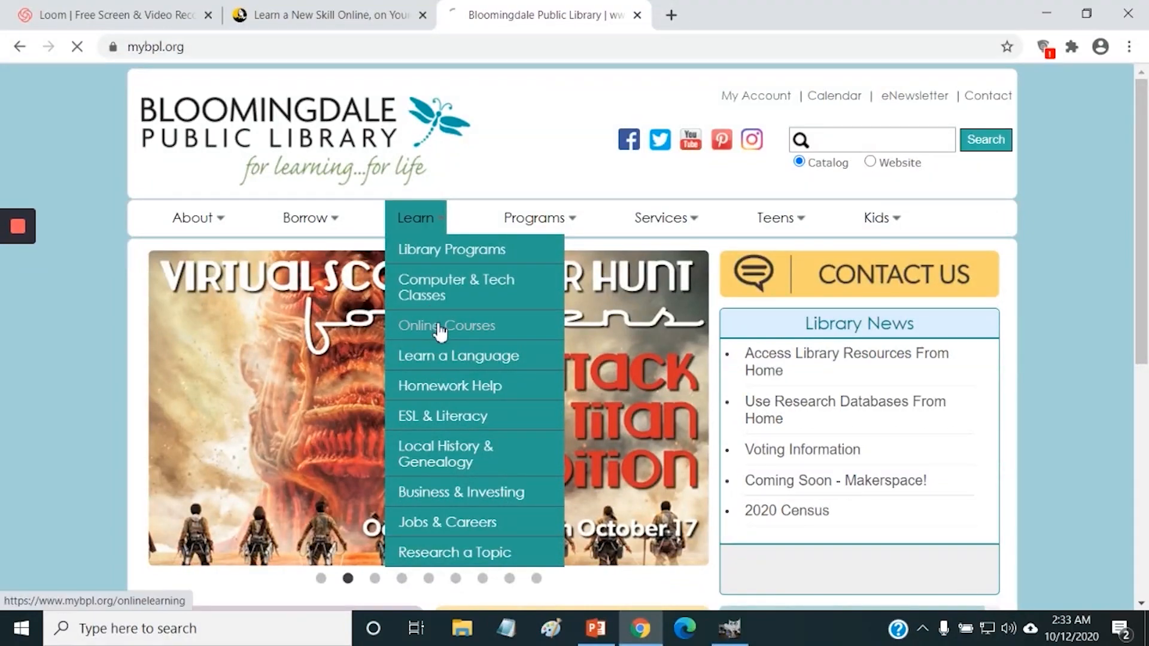
{"action": "scroll", "coordinate": [625, 380], "scroll_direction": "down", "scroll_amount": 1}
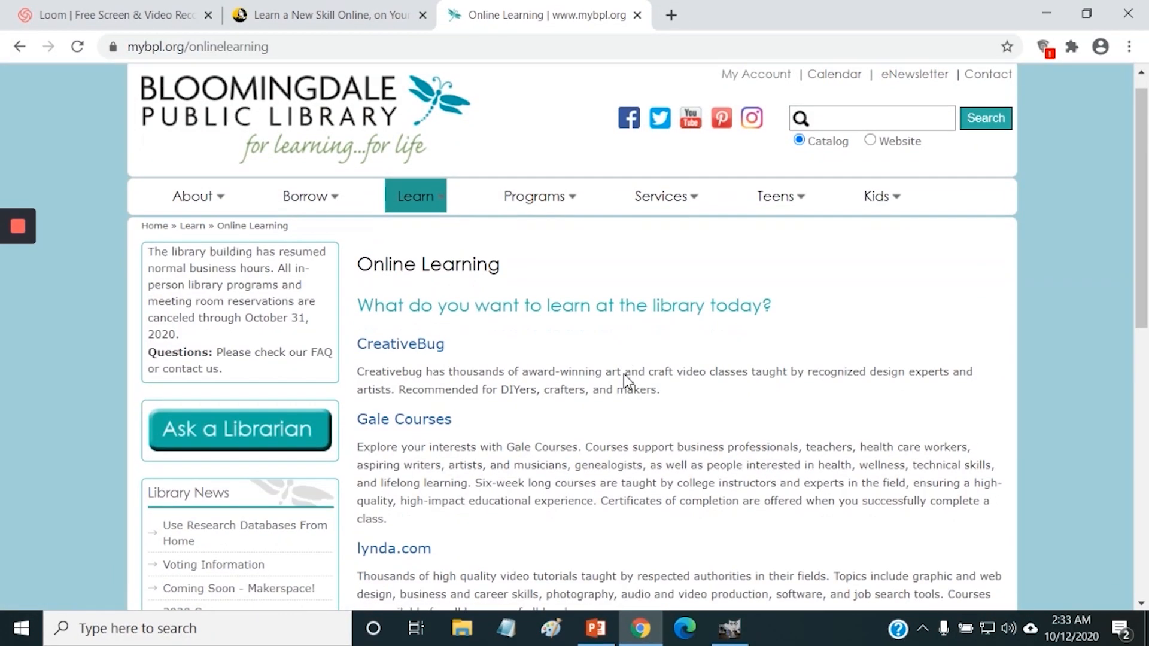
{"action": "scroll", "coordinate": [625, 381], "scroll_direction": "down", "scroll_amount": 4}
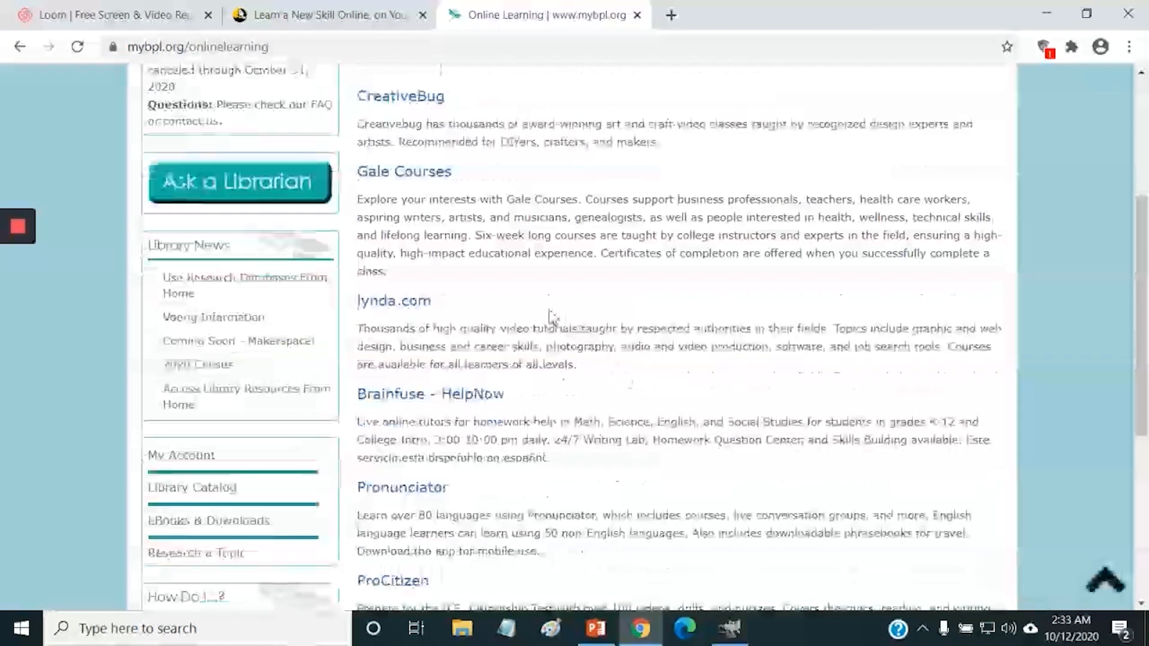
{"action": "left_click", "coordinate": [388, 302]}
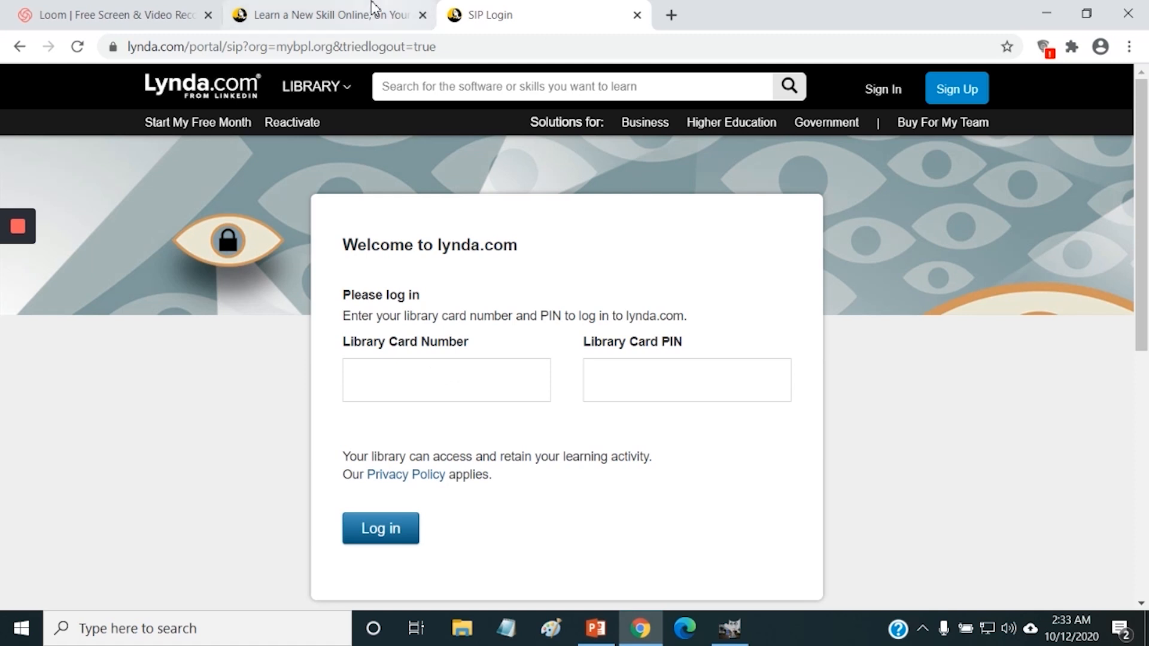
{"action": "left_click", "coordinate": [638, 15]}
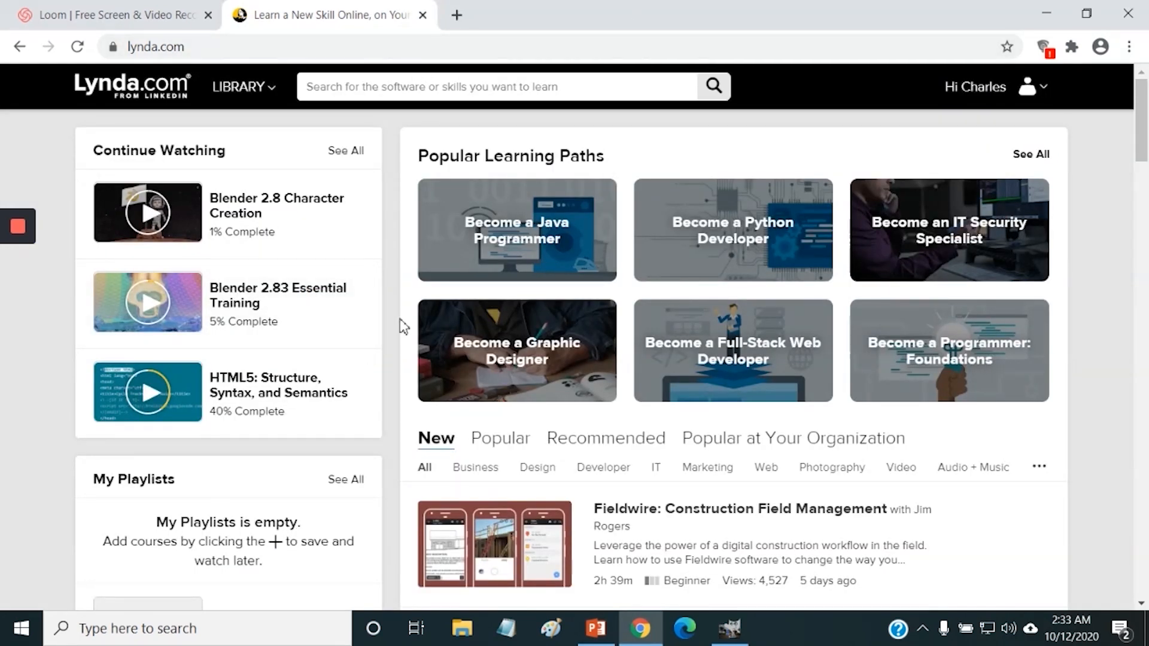
Step: Search Lynda.com for gimp and open the suggested GIMP Essential Training course
{"action": "left_click", "coordinate": [418, 90]}
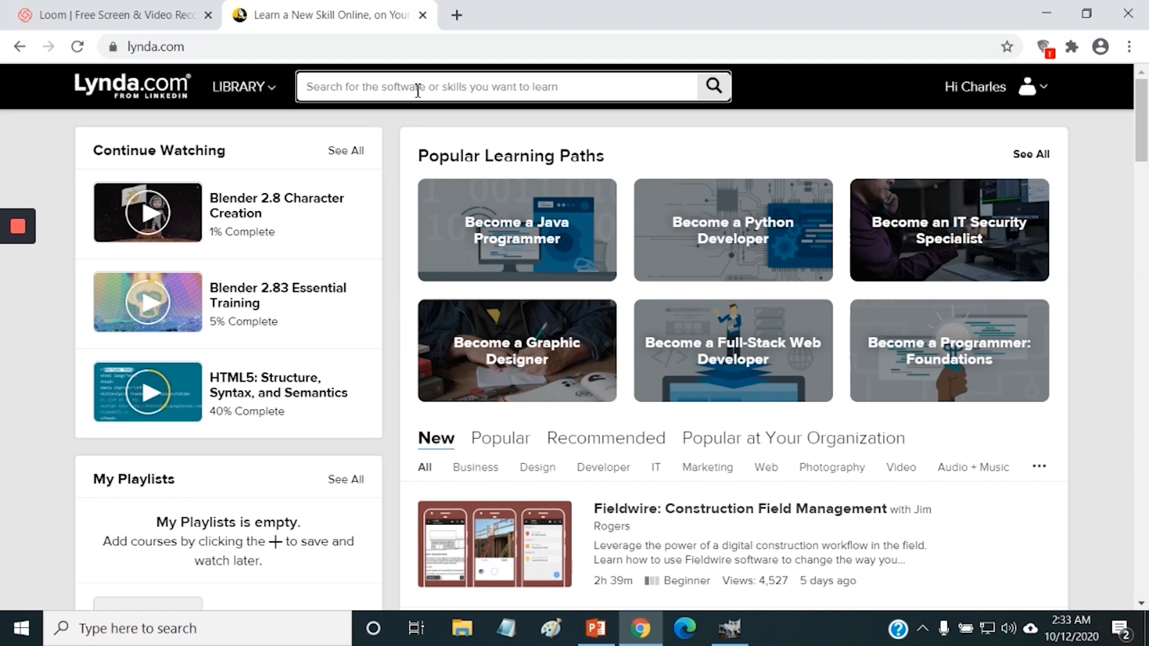
{"action": "type", "text": "gimp"}
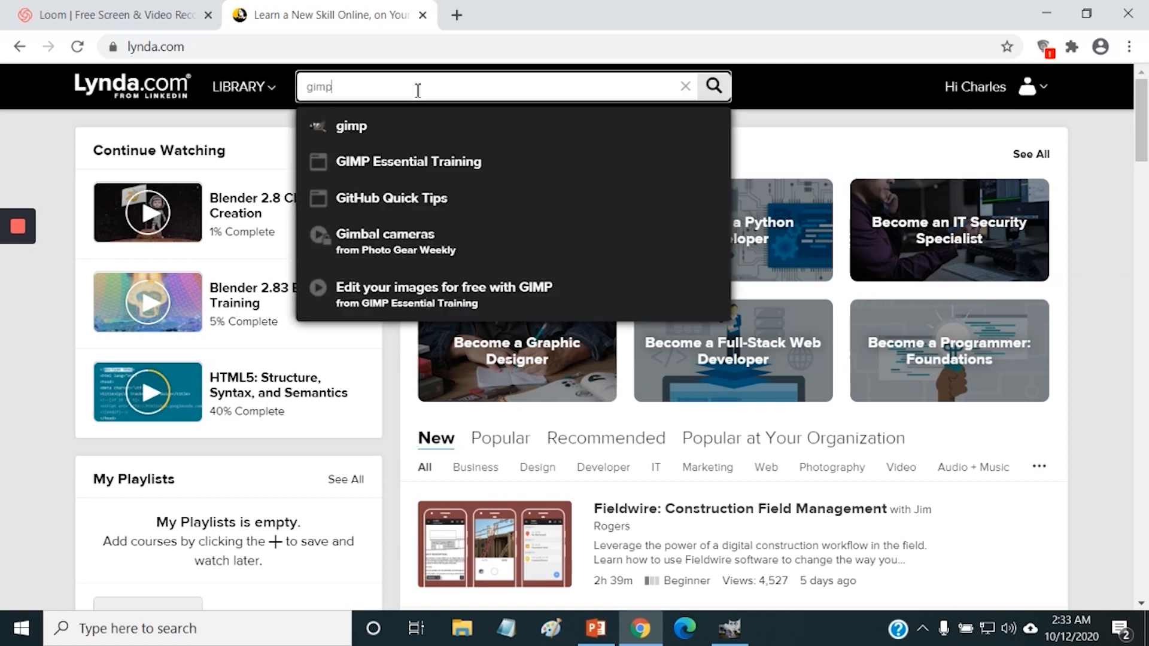
{"action": "left_click", "coordinate": [411, 171]}
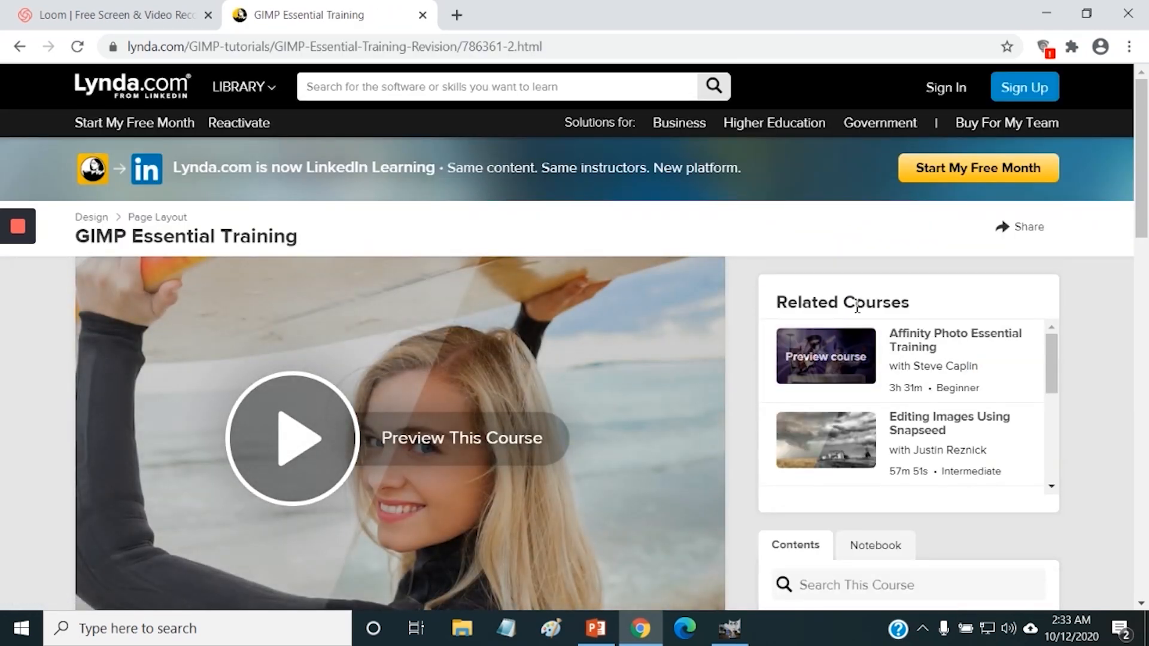
Step: Examine the GIMP Essential Training course's overview and its contents list through to the Conclusion section
{"action": "scroll", "coordinate": [926, 431], "scroll_direction": "down", "scroll_amount": 7}
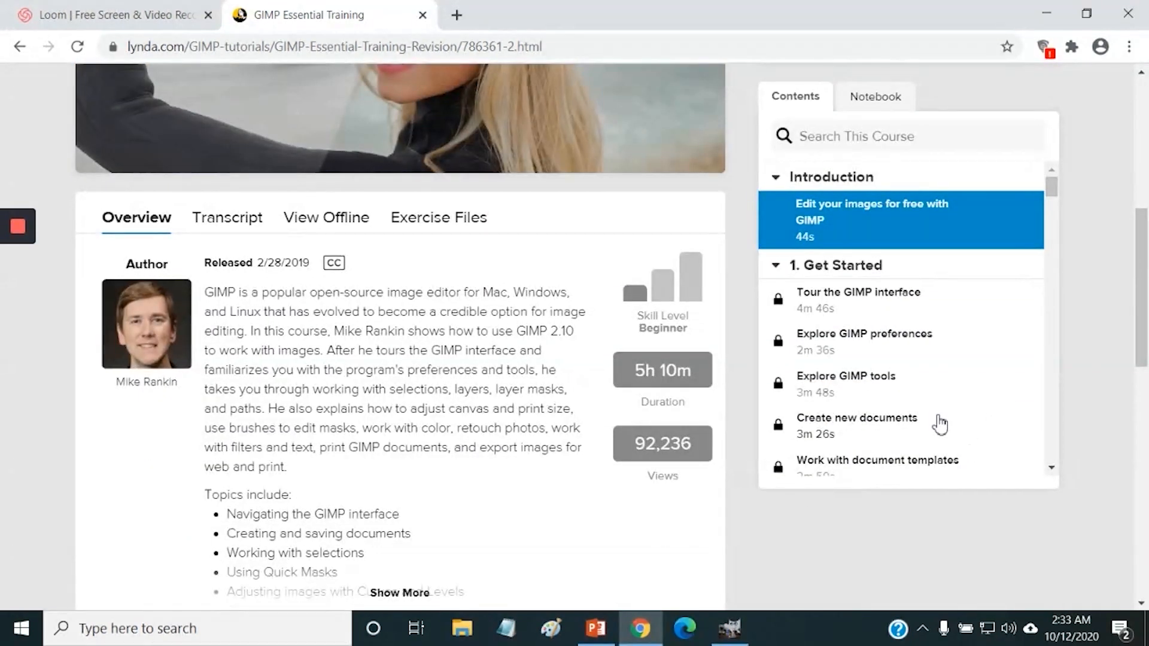
{"action": "scroll", "coordinate": [939, 390], "scroll_direction": "down", "scroll_amount": 3}
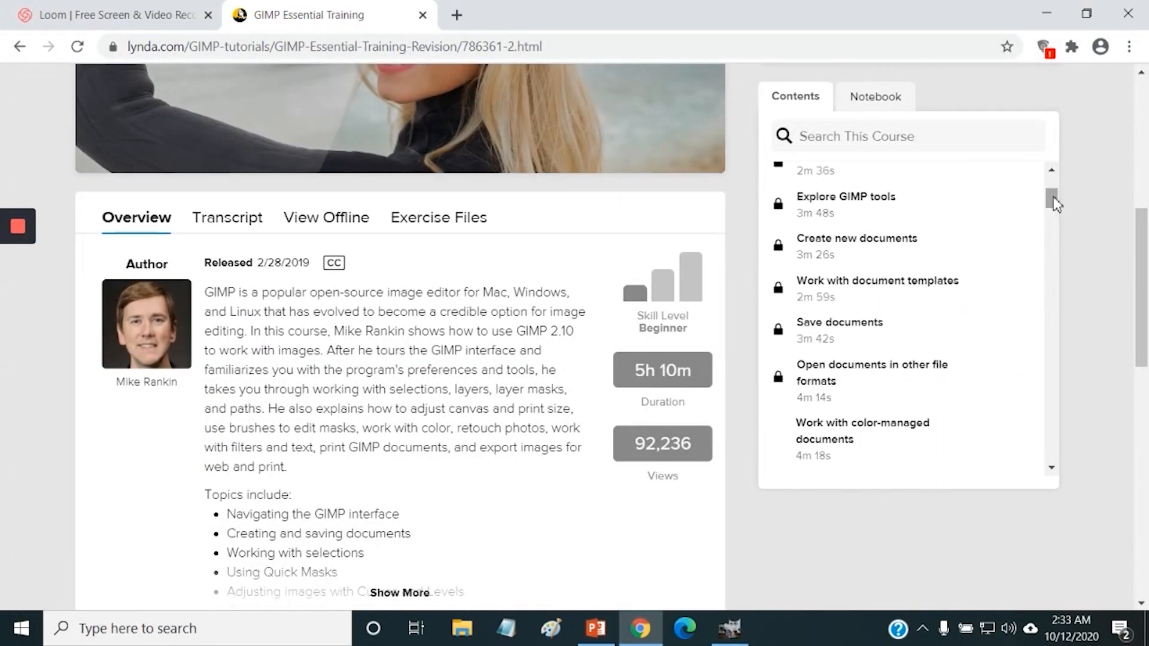
{"action": "left_click_drag", "start_coordinate": [1054, 204], "coordinate": [1052, 470]}
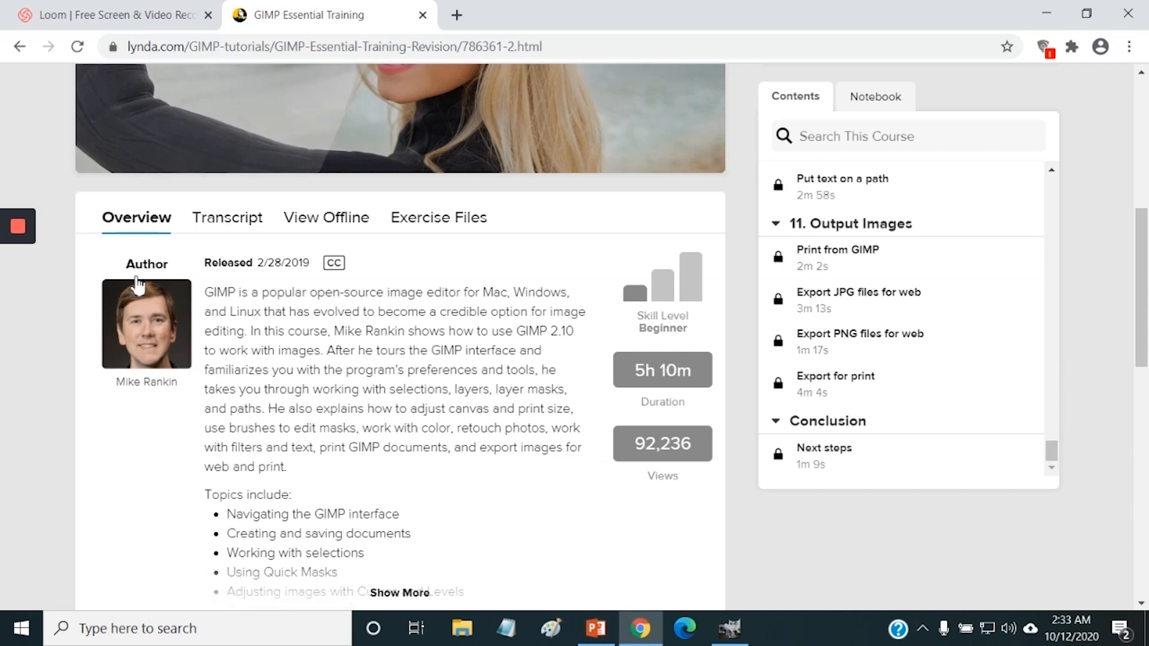
{"action": "mouse_move", "coordinate": [17, 245]}
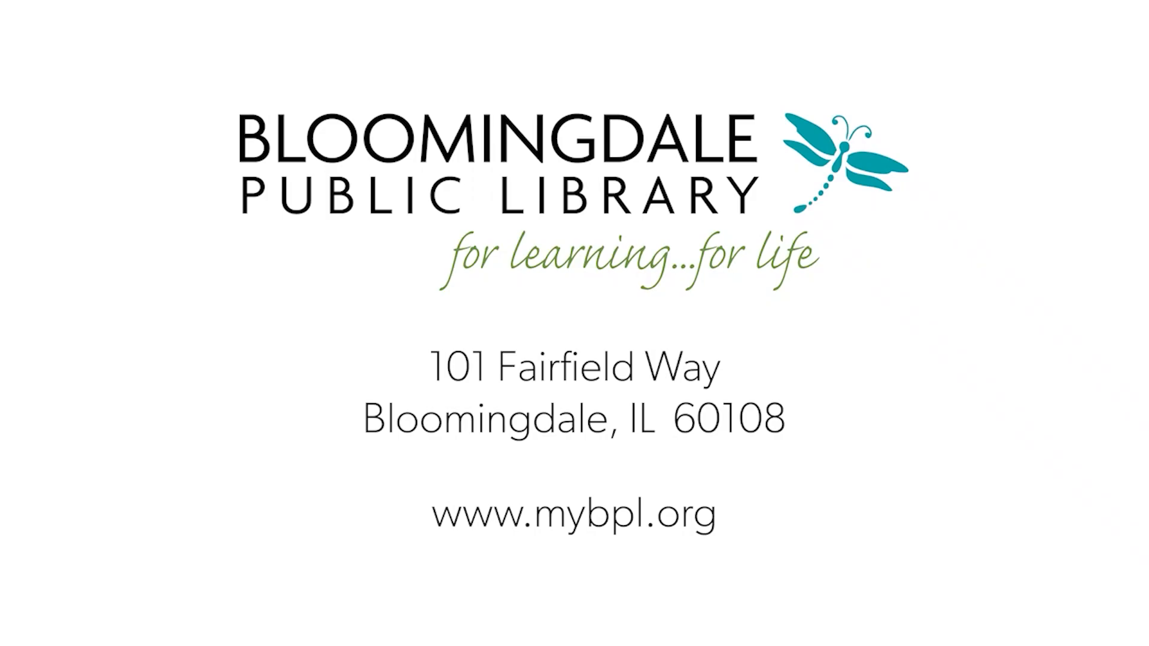